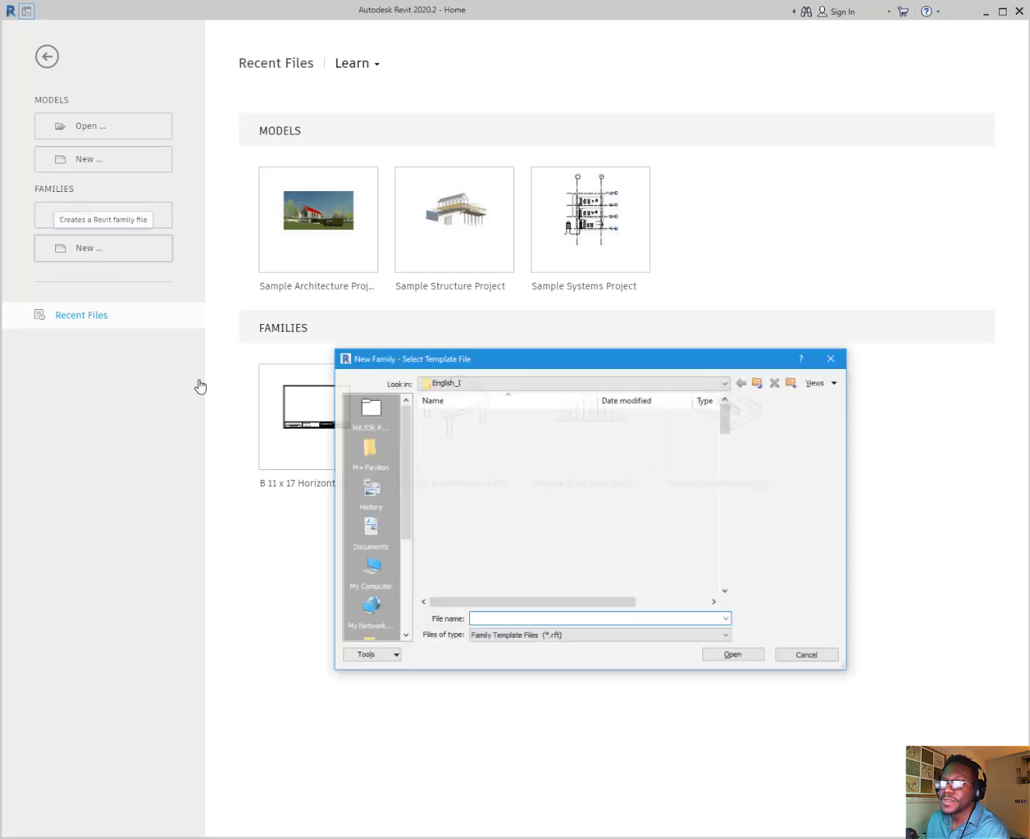
Create a new family from the Mass.rft template in the Conceptual Mass folder
{"action": "left_click_drag", "start_coordinate": [538, 371], "coordinate": [389, 181]}
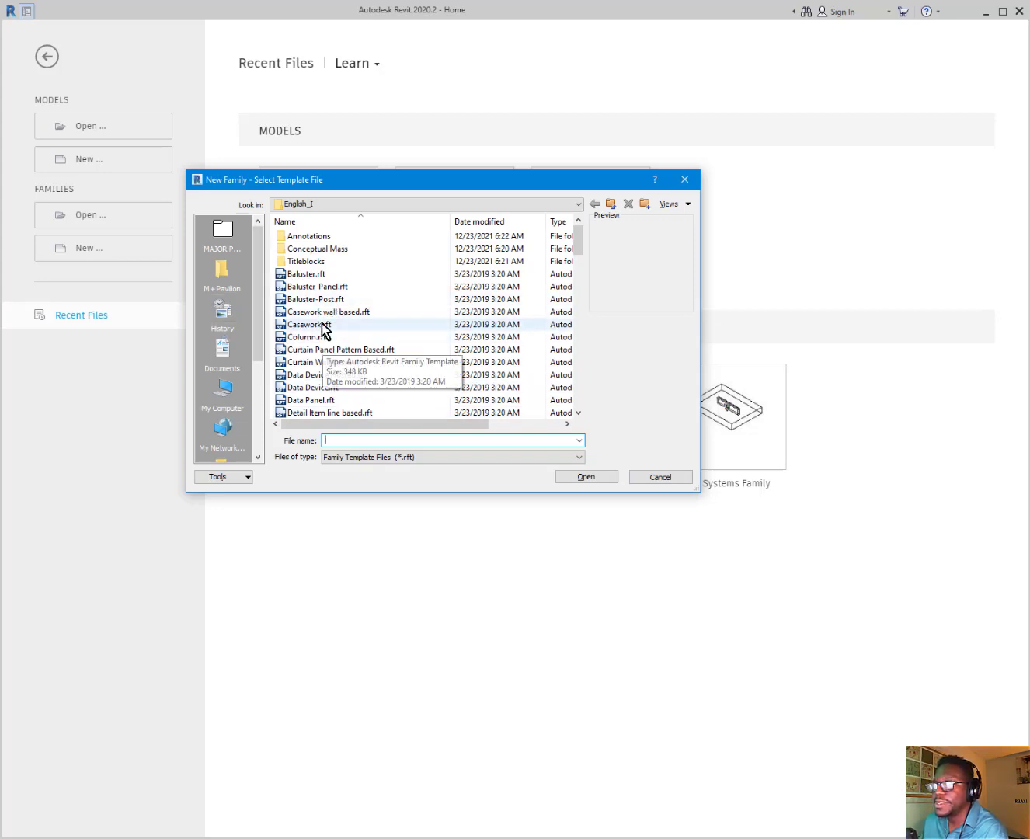
{"action": "double_click", "coordinate": [330, 248]}
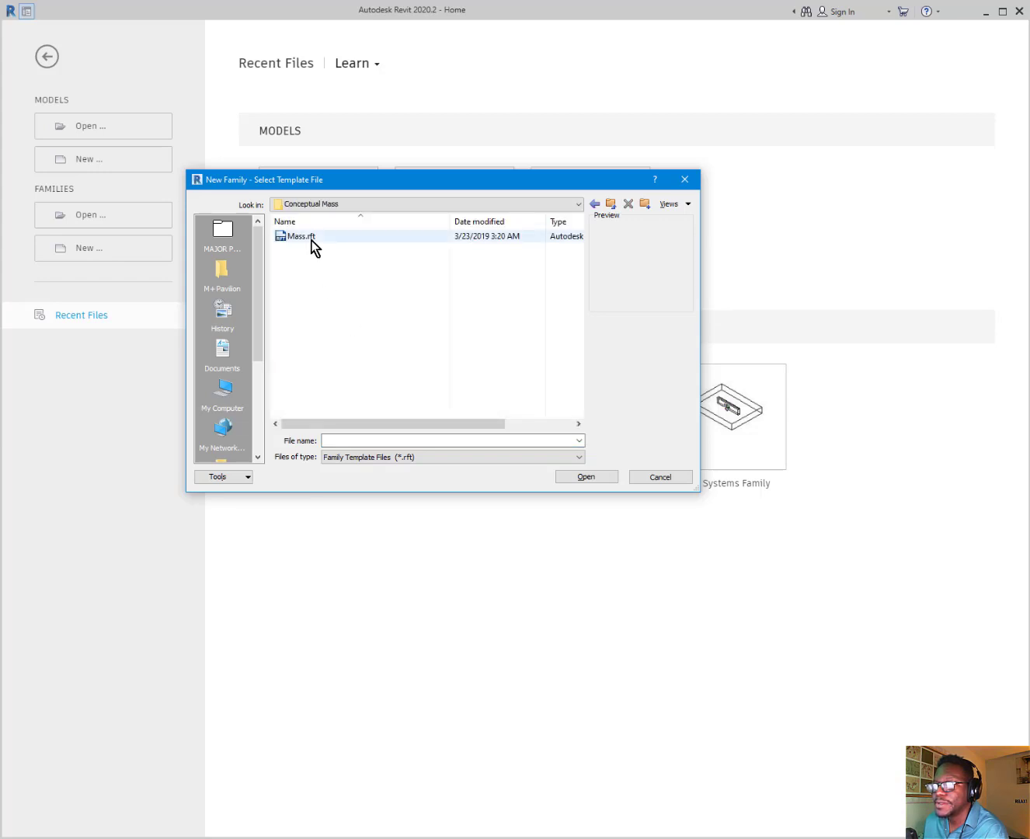
{"action": "left_click", "coordinate": [289, 236]}
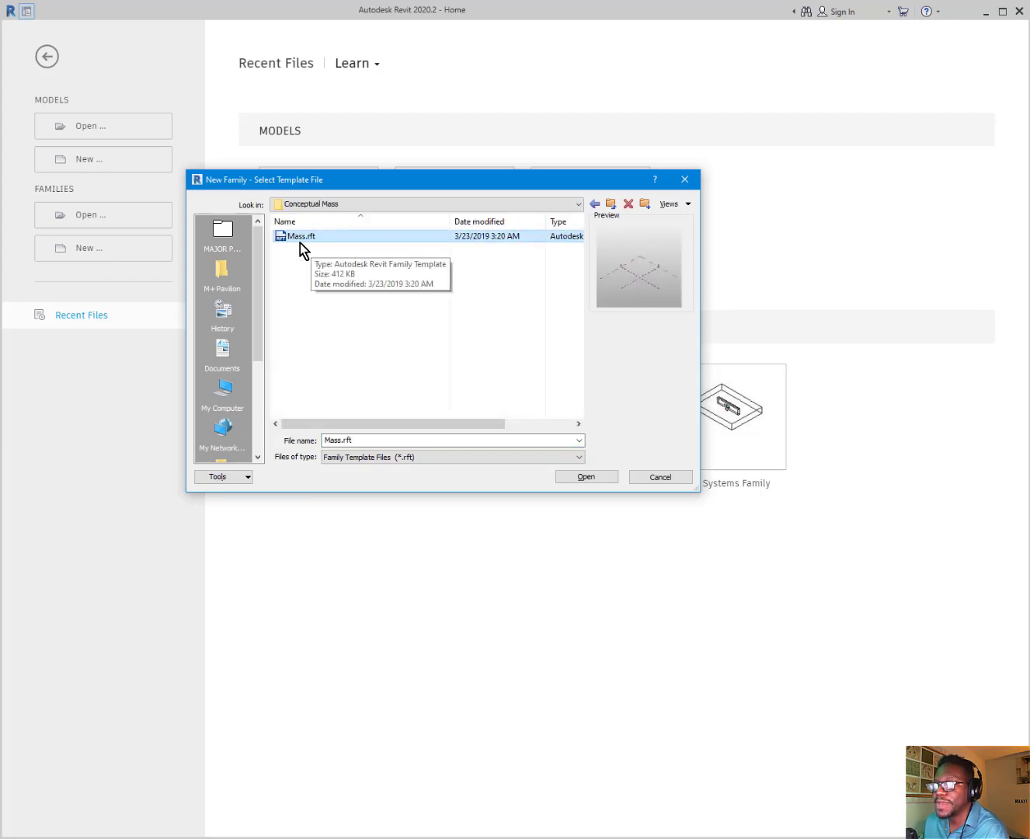
{"action": "scroll", "coordinate": [262, 357], "scroll_direction": "down", "scroll_amount": 2}
{"action": "left_click_drag", "start_coordinate": [262, 357], "coordinate": [262, 395]}
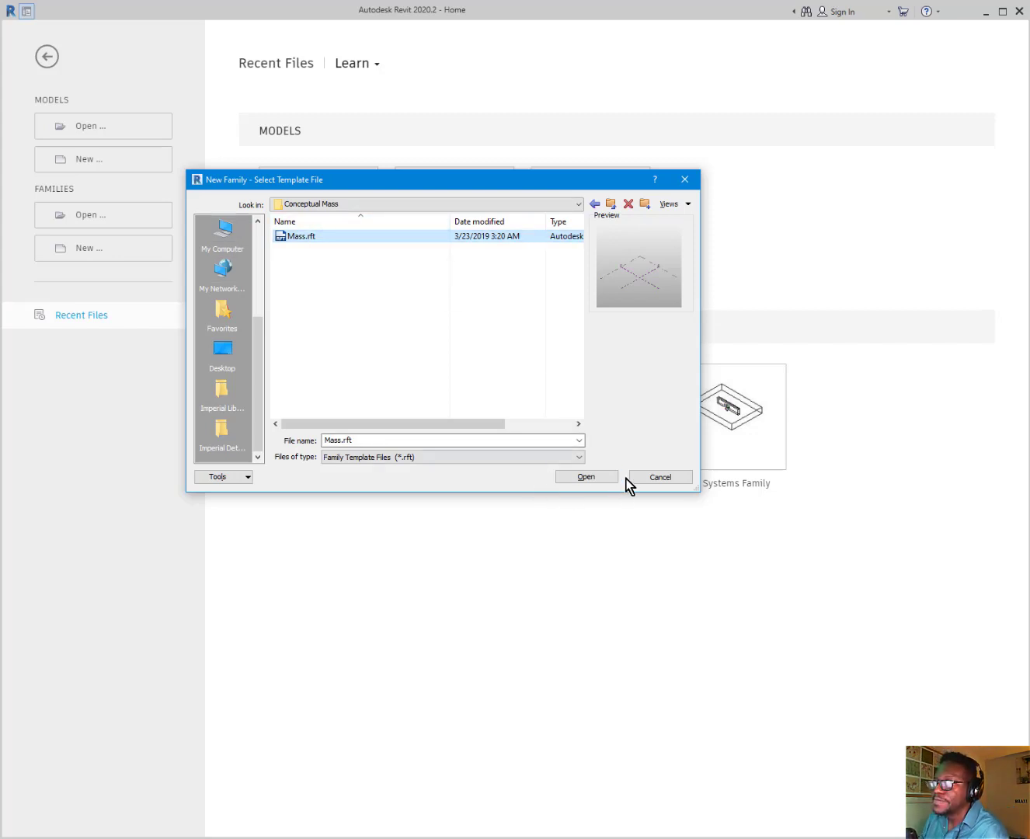
{"action": "left_click", "coordinate": [588, 477]}
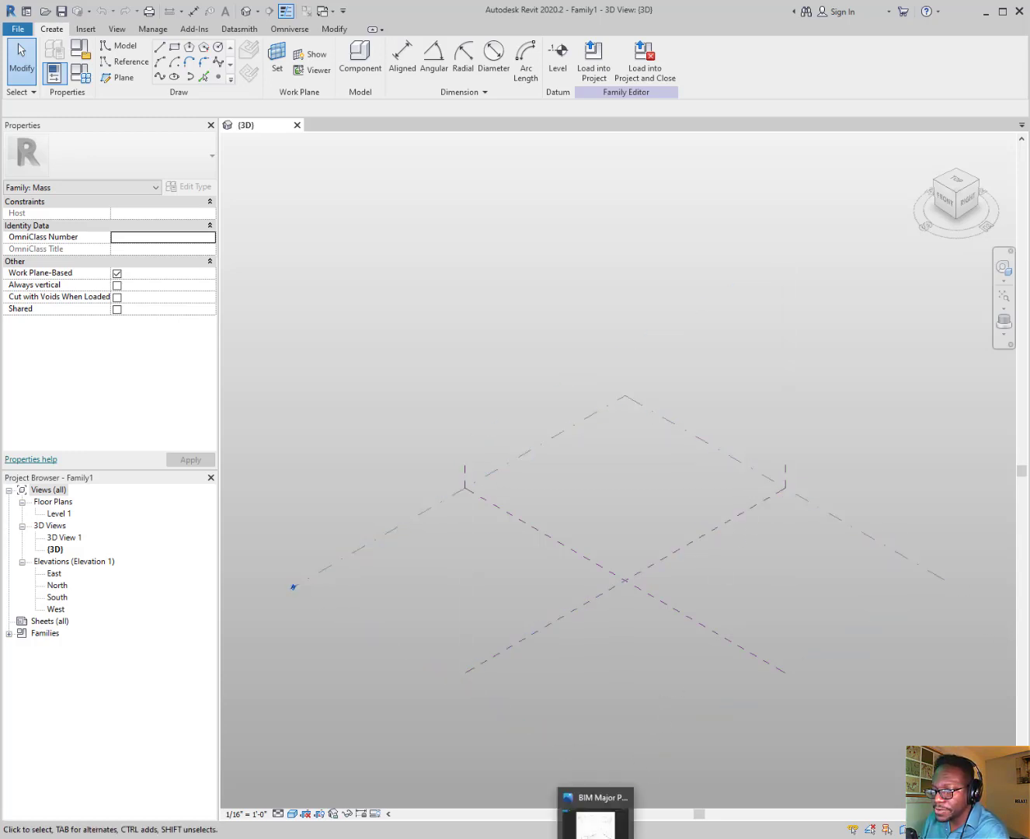
Switch to the massing model sketch in Photos and shrink and reposition its window so the 3D view stays usable beside it
{"action": "left_click", "coordinate": [598, 831]}
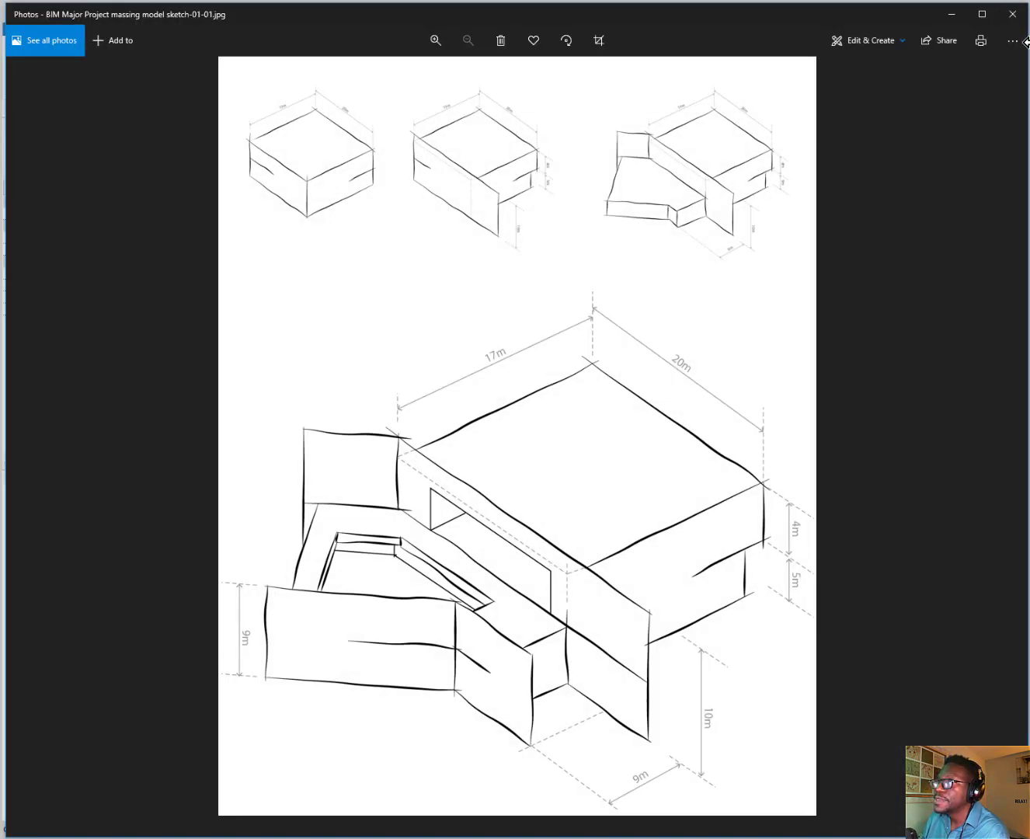
{"action": "left_click_drag", "start_coordinate": [1023, 50], "coordinate": [355, 77]}
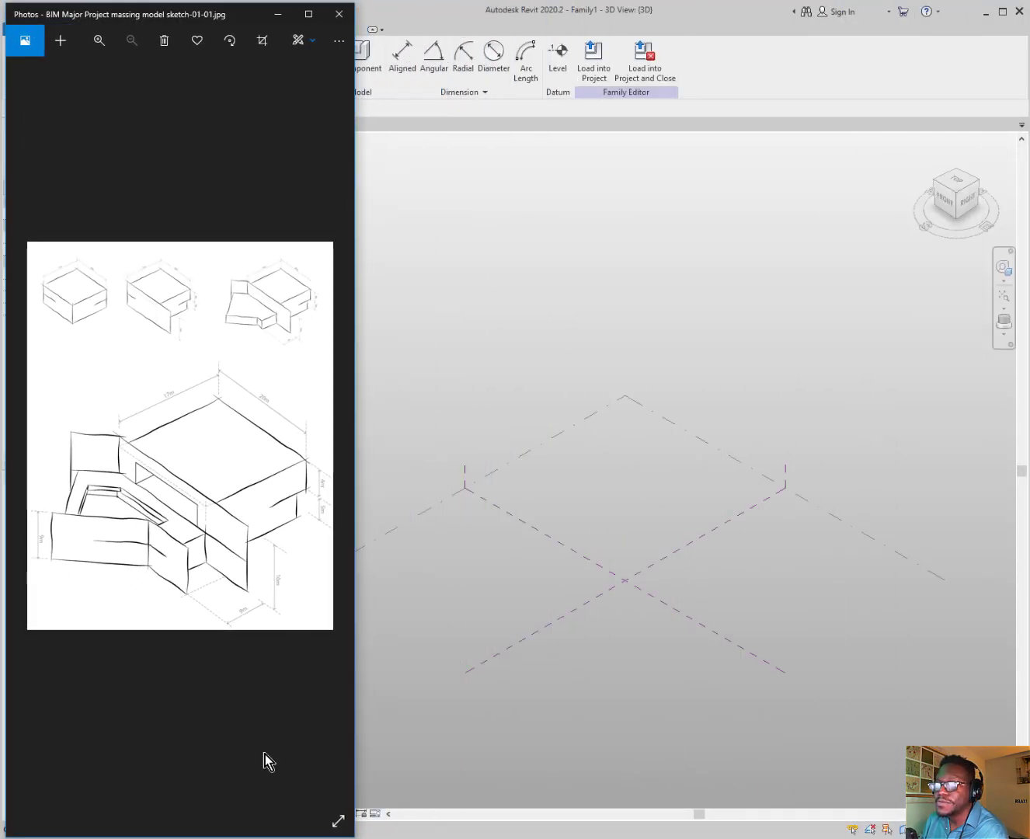
{"action": "left_click_drag", "start_coordinate": [244, 832], "coordinate": [232, 447]}
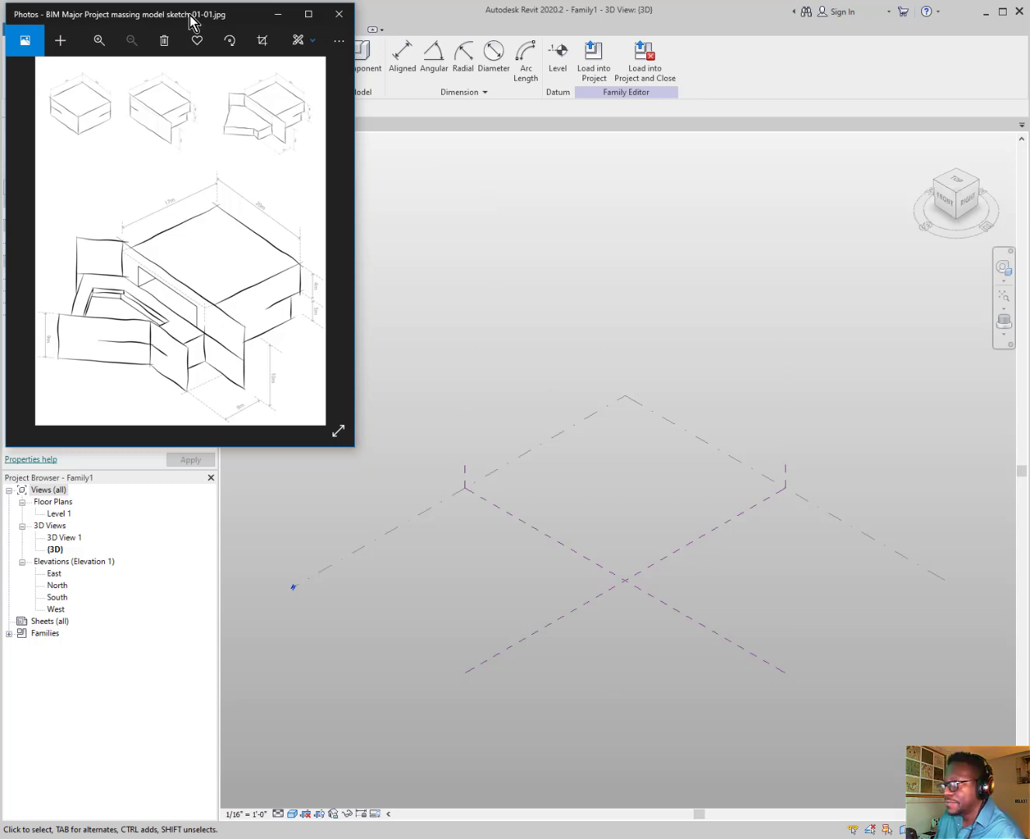
{"action": "left_click_drag", "start_coordinate": [191, 21], "coordinate": [185, 411]}
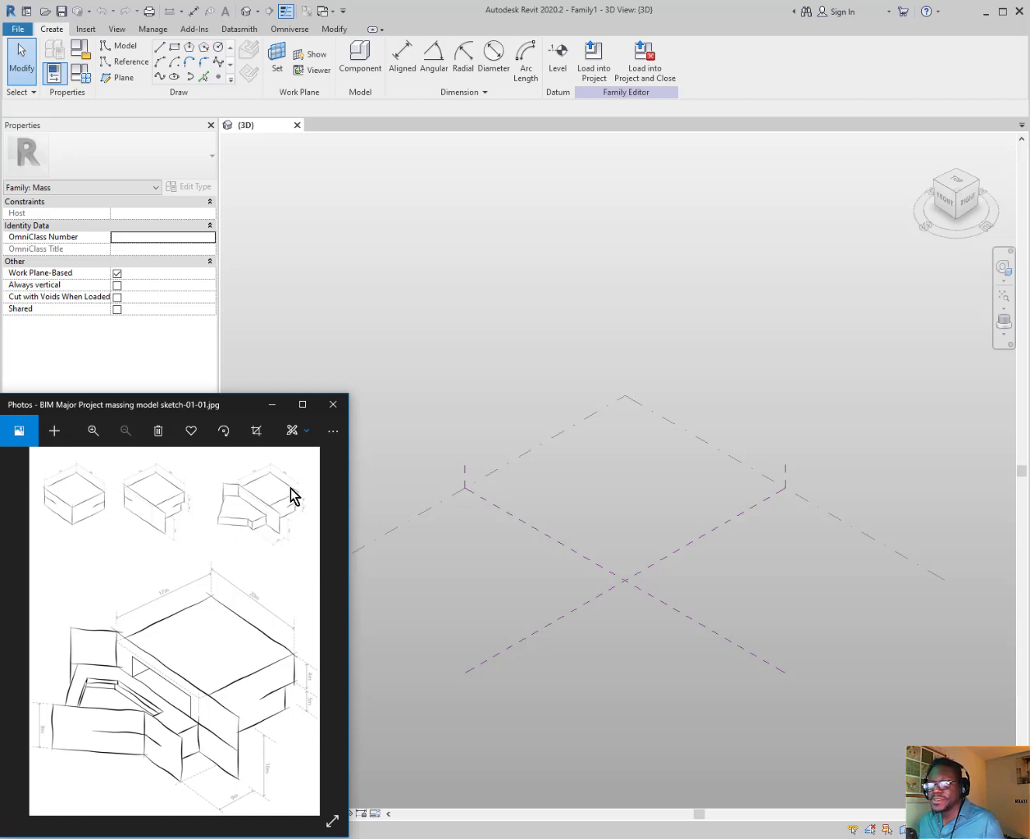
Examine the massing stages and their dimensions in the sketch image, finishing with a close-up of the first stage's box
{"action": "scroll", "coordinate": [97, 489], "scroll_direction": "up", "scroll_amount": 3}
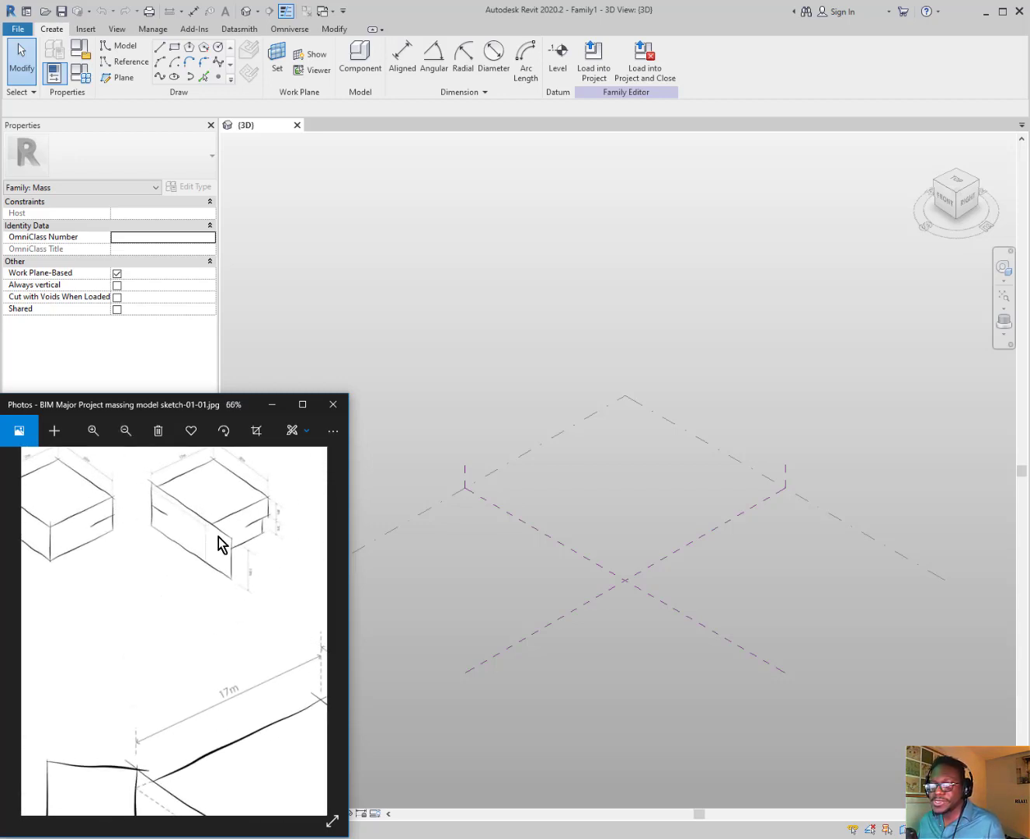
{"action": "left_click_drag", "start_coordinate": [218, 543], "coordinate": [275, 570]}
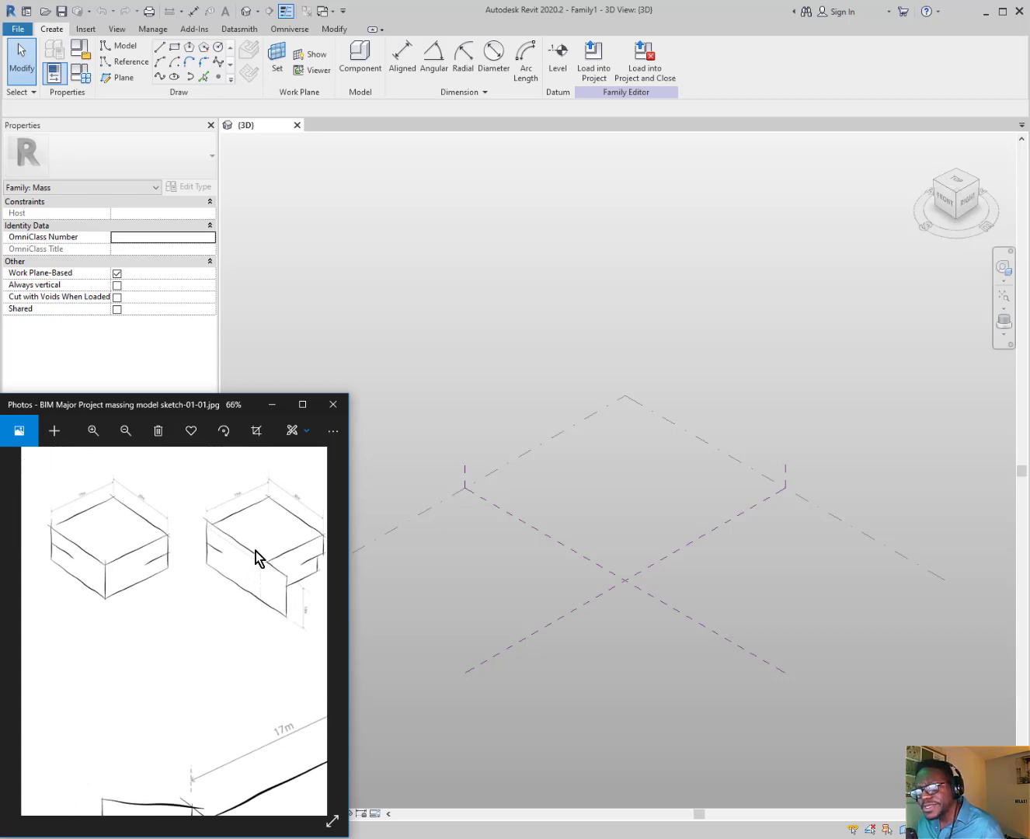
{"action": "left_click_drag", "start_coordinate": [292, 581], "coordinate": [80, 569]}
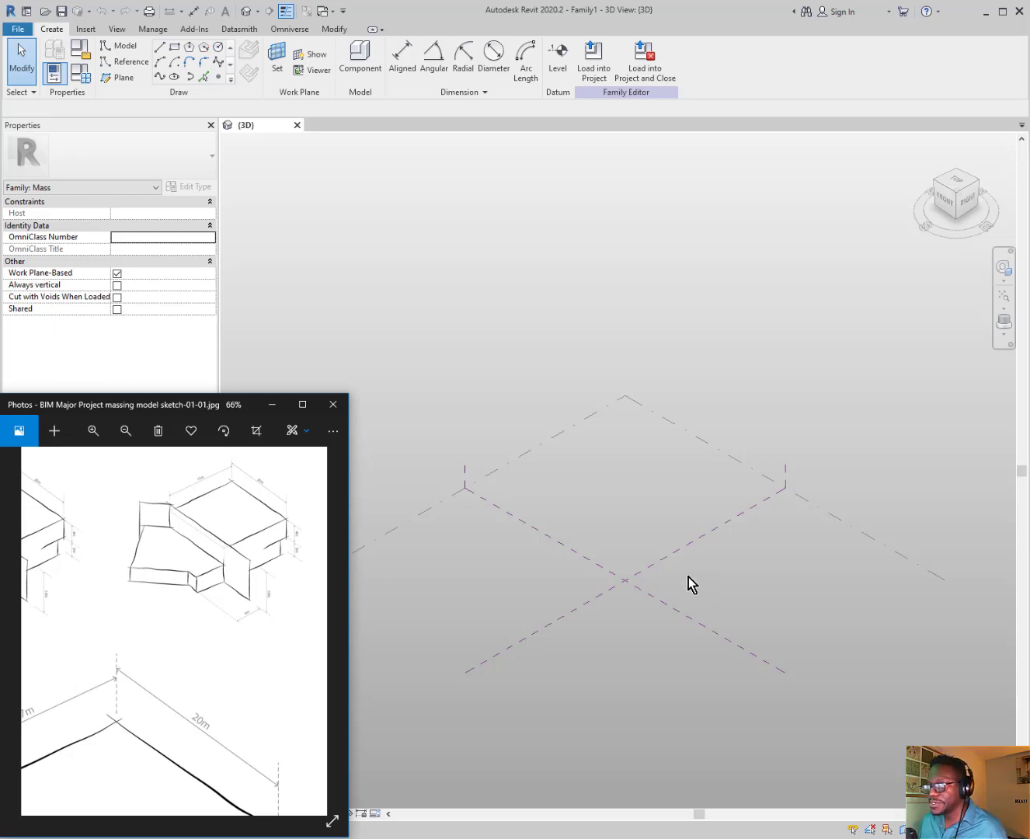
{"action": "scroll", "coordinate": [660, 529], "scroll_direction": "down", "scroll_amount": 2}
{"action": "scroll", "coordinate": [562, 598], "scroll_direction": "up", "scroll_amount": 5}
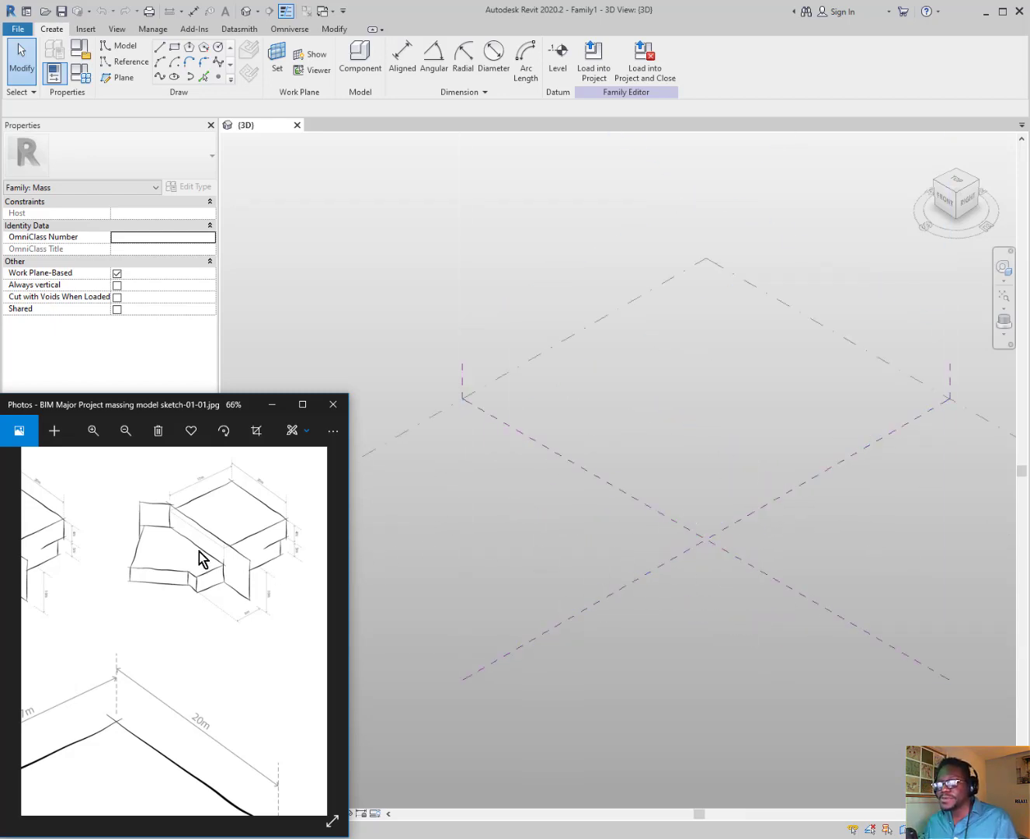
{"action": "left_click_drag", "start_coordinate": [162, 569], "coordinate": [465, 582]}
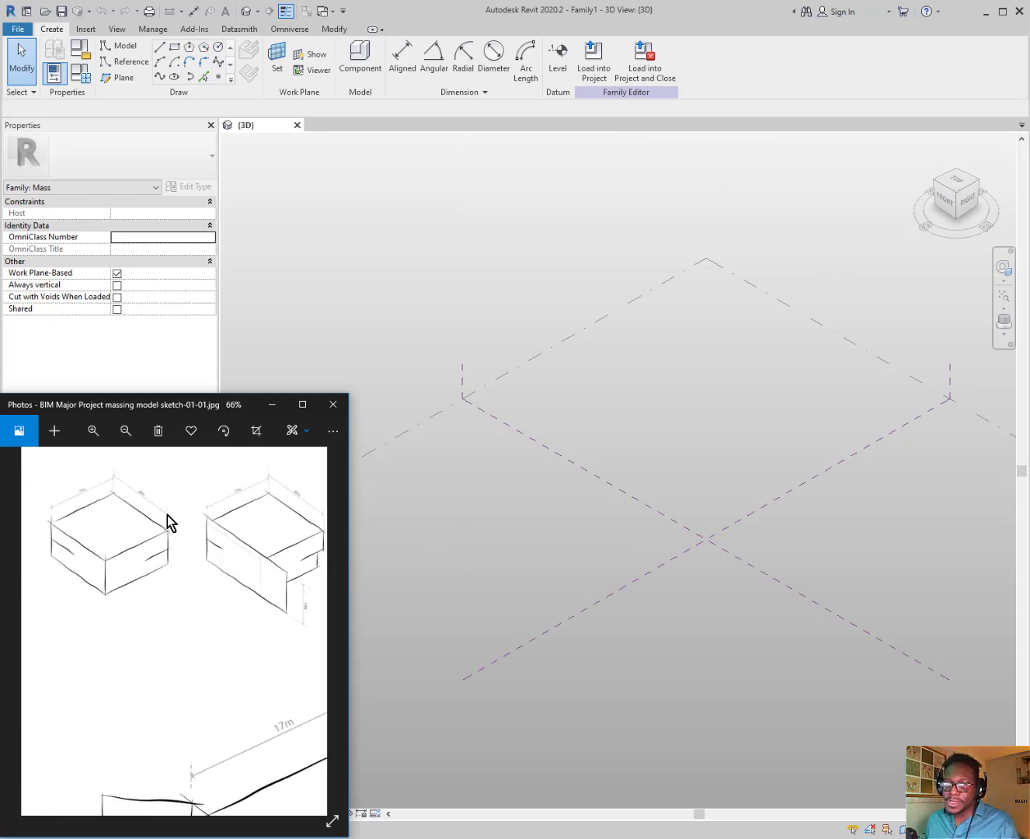
{"action": "mouse_move", "coordinate": [323, 596]}
{"action": "left_mouse_down"}
{"action": "mouse_move", "coordinate": [104, 582]}
{"action": "mouse_move", "coordinate": [309, 580]}
{"action": "mouse_move", "coordinate": [144, 570]}
{"action": "left_mouse_up"}
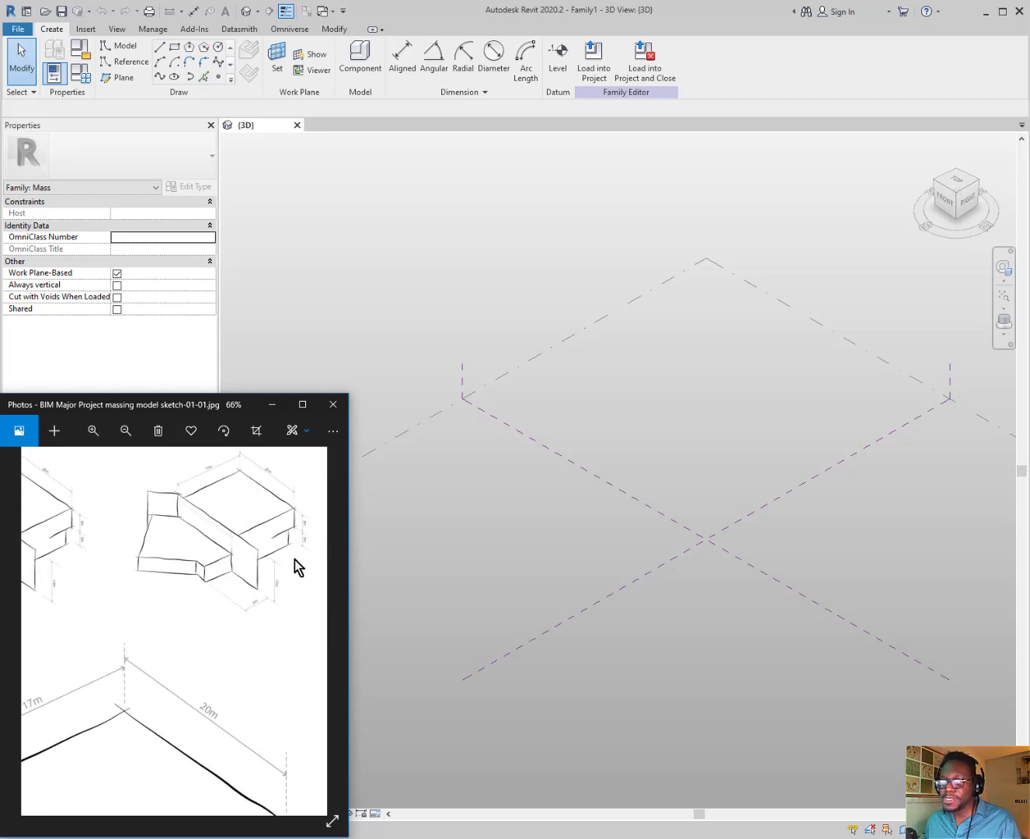
{"action": "left_click_drag", "start_coordinate": [228, 642], "coordinate": [253, 436]}
{"action": "left_click_drag", "start_coordinate": [162, 646], "coordinate": [311, 613]}
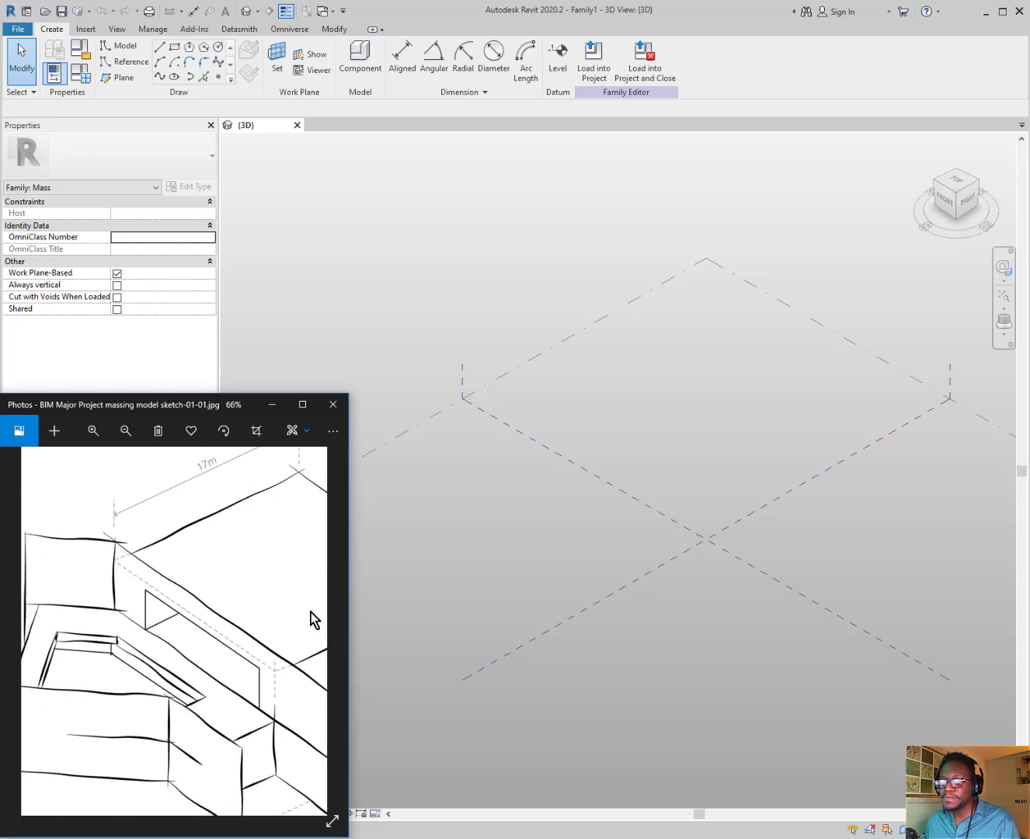
{"action": "left_click_drag", "start_coordinate": [200, 503], "coordinate": [270, 652]}
{"action": "left_click_drag", "start_coordinate": [215, 616], "coordinate": [257, 724]}
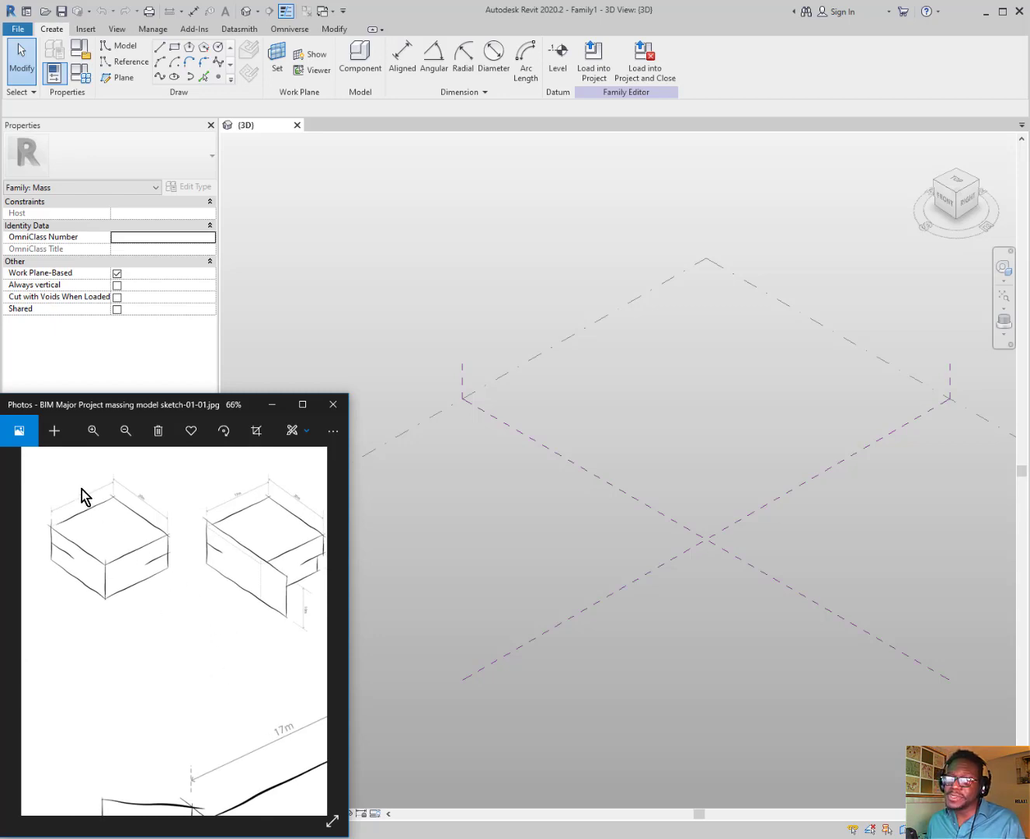
{"action": "scroll", "coordinate": [82, 497], "scroll_direction": "up", "scroll_amount": 2}
{"action": "scroll", "coordinate": [83, 505], "scroll_direction": "up", "scroll_amount": 2}
{"action": "mouse_move", "coordinate": [91, 525]}
{"action": "left_mouse_down"}
{"action": "mouse_move", "coordinate": [187, 593]}
{"action": "mouse_move", "coordinate": [156, 555]}
{"action": "left_mouse_up"}
{"action": "scroll", "coordinate": [157, 555], "scroll_direction": "down", "scroll_amount": 1}
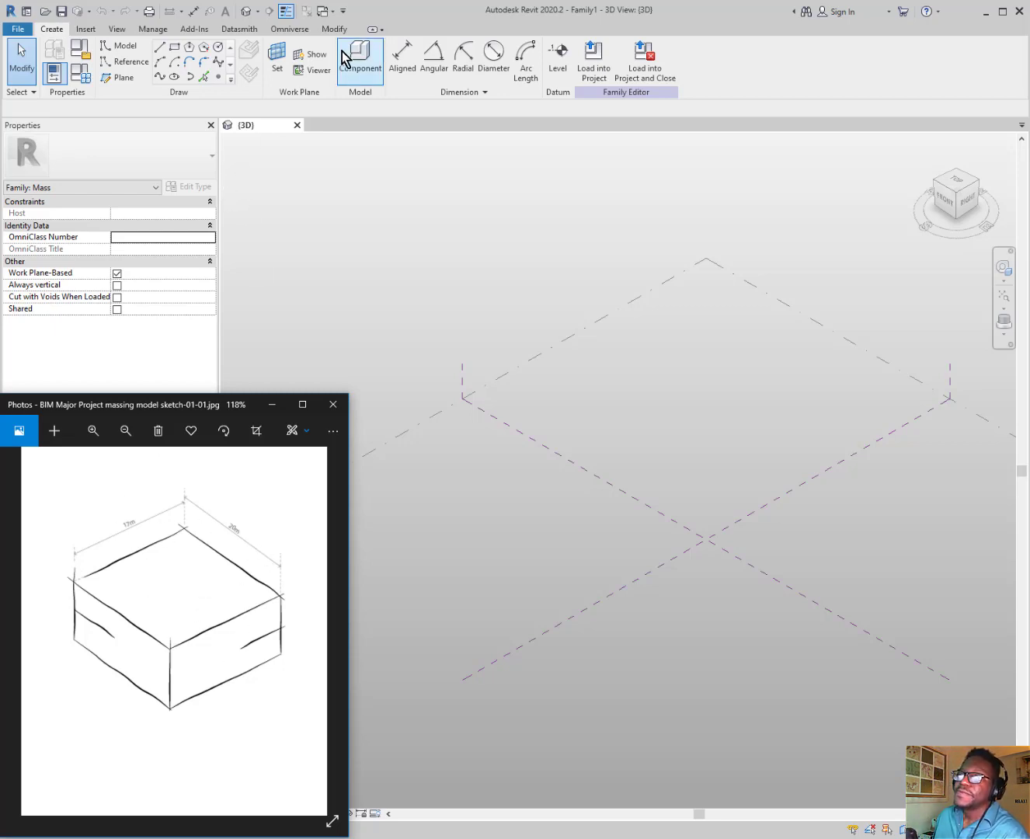
Set the project's length units to Meters with the unit symbol m
{"action": "left_click", "coordinate": [154, 31]}
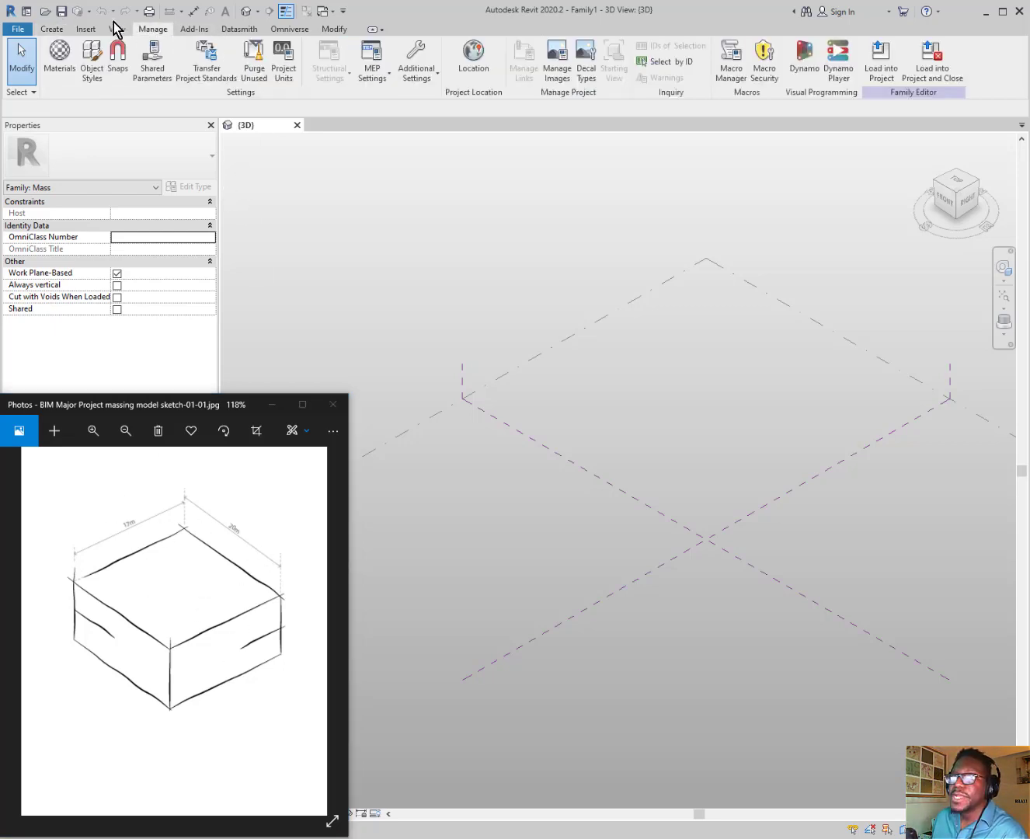
{"action": "left_click", "coordinate": [292, 55]}
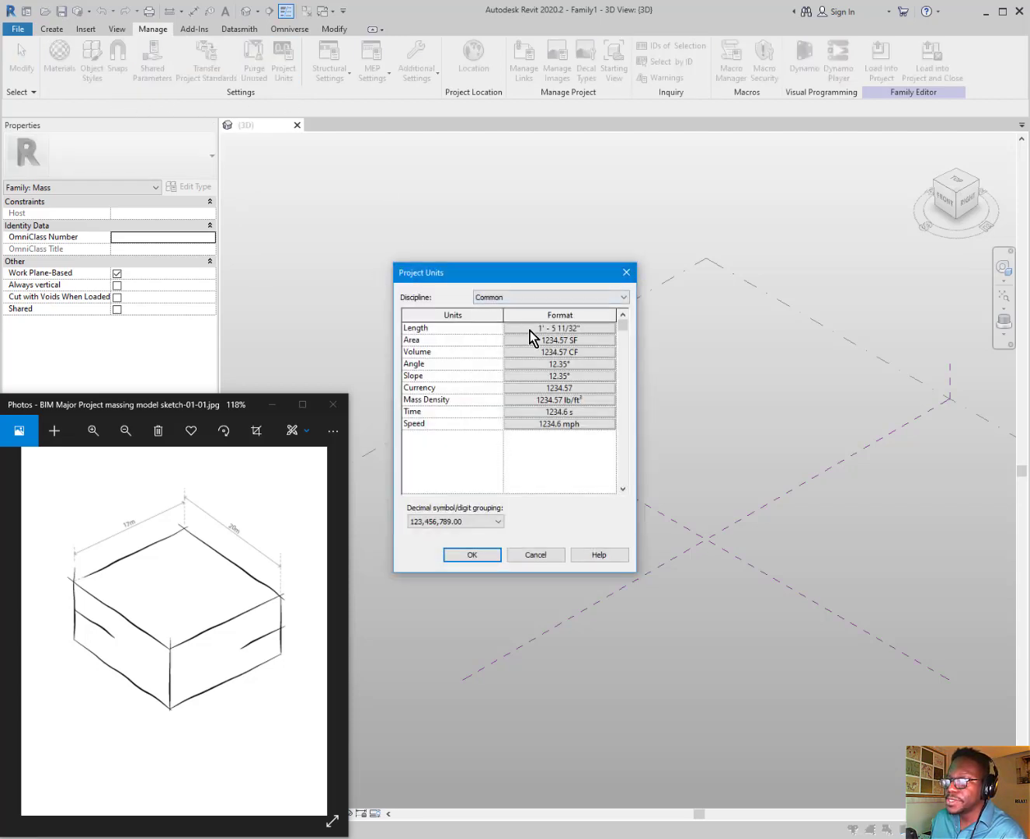
{"action": "left_click", "coordinate": [549, 329]}
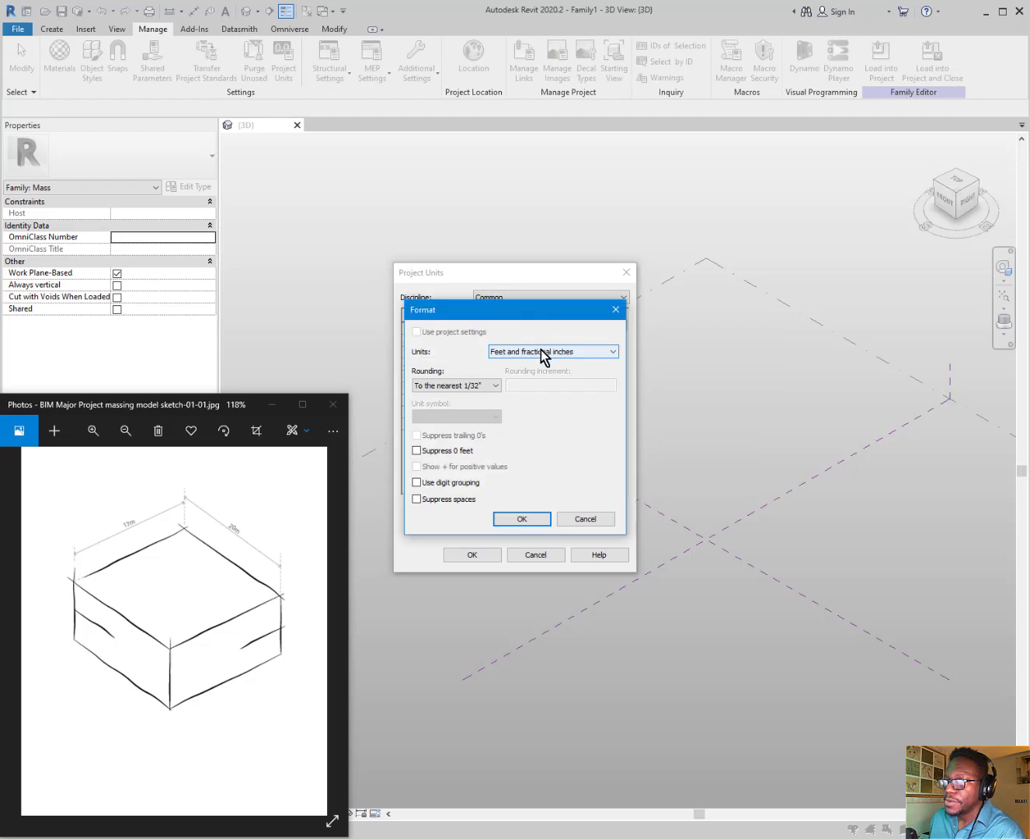
{"action": "left_click", "coordinate": [540, 351]}
{"action": "left_click", "coordinate": [536, 398]}
{"action": "left_click", "coordinate": [459, 416]}
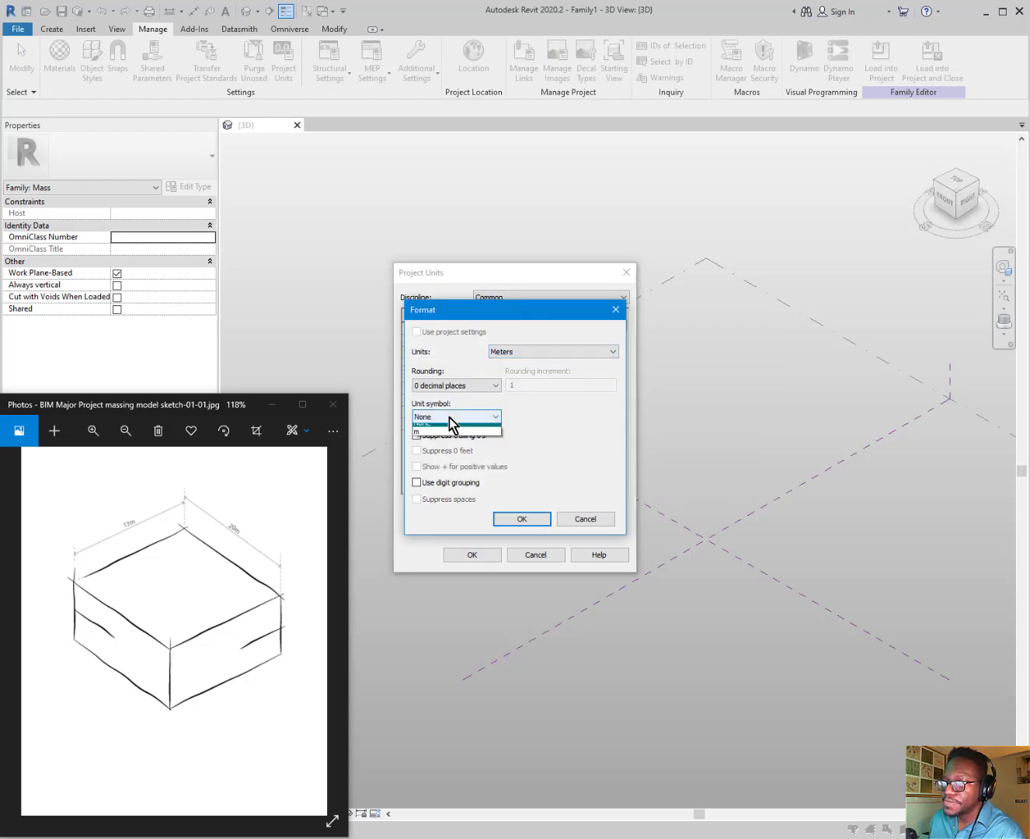
{"action": "left_click", "coordinate": [455, 435]}
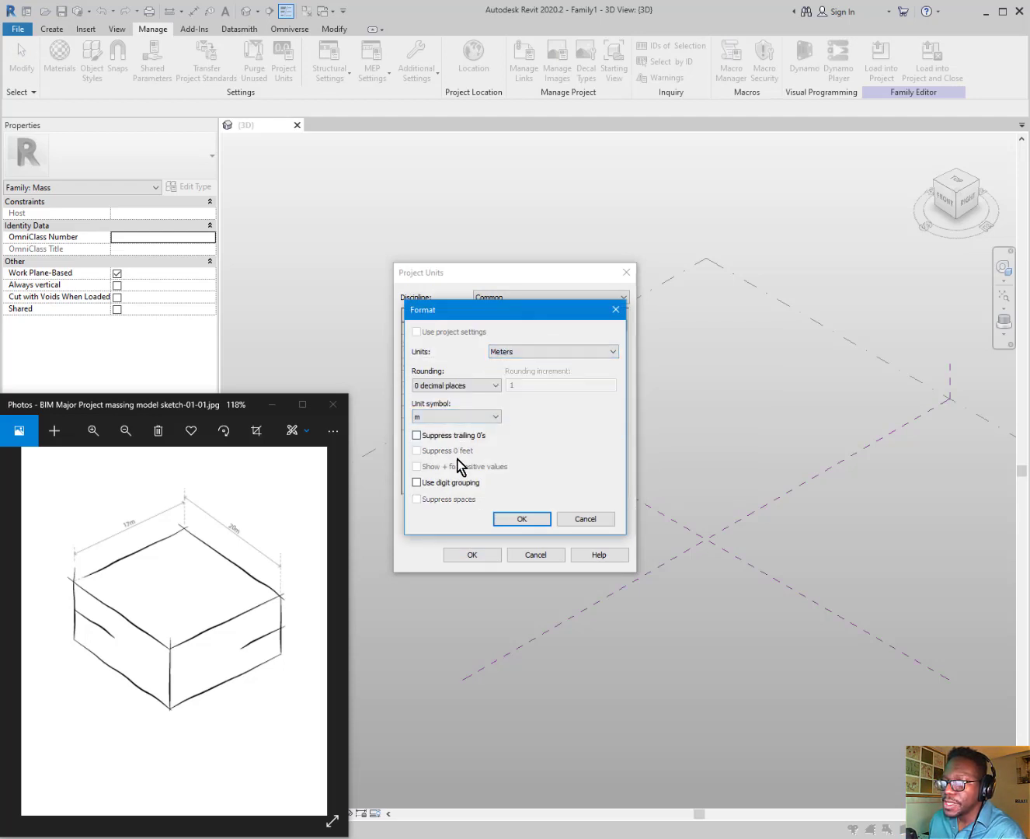
{"action": "left_click", "coordinate": [522, 519]}
{"action": "left_click", "coordinate": [474, 555]}
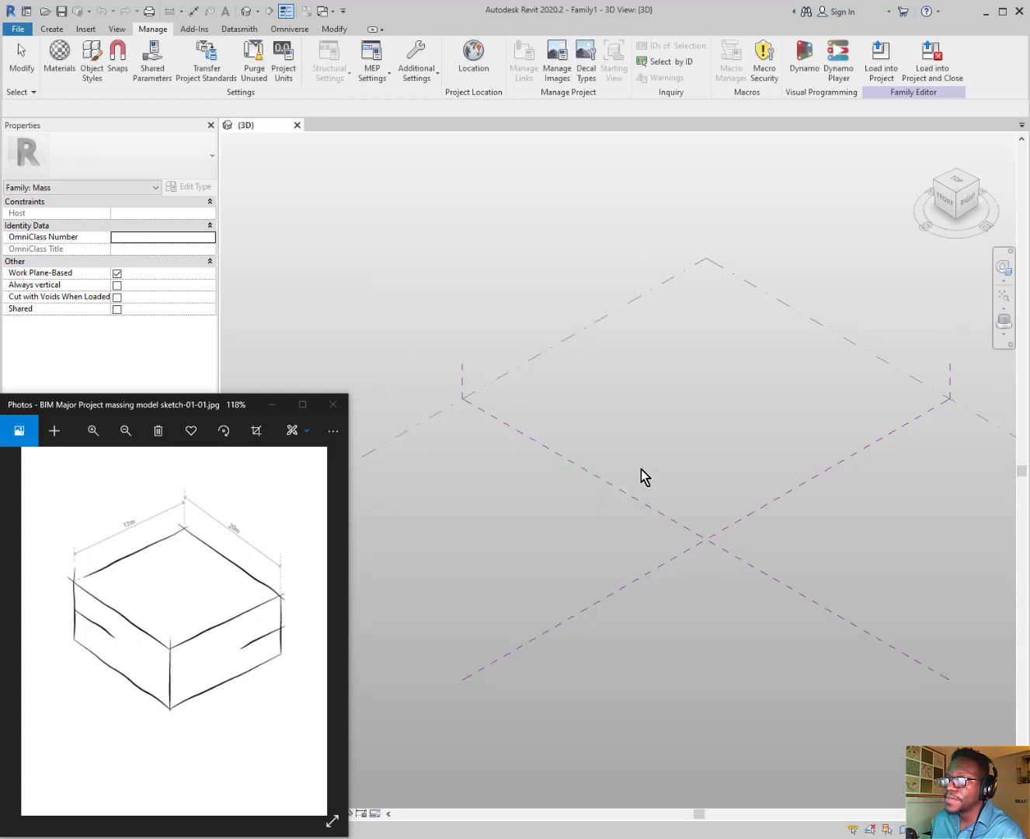
Sketch a model-line rectangle about 67 m by 60 m on Level 1 around the crossing reference planes
{"action": "scroll", "coordinate": [713, 377], "scroll_direction": "down", "scroll_amount": 5}
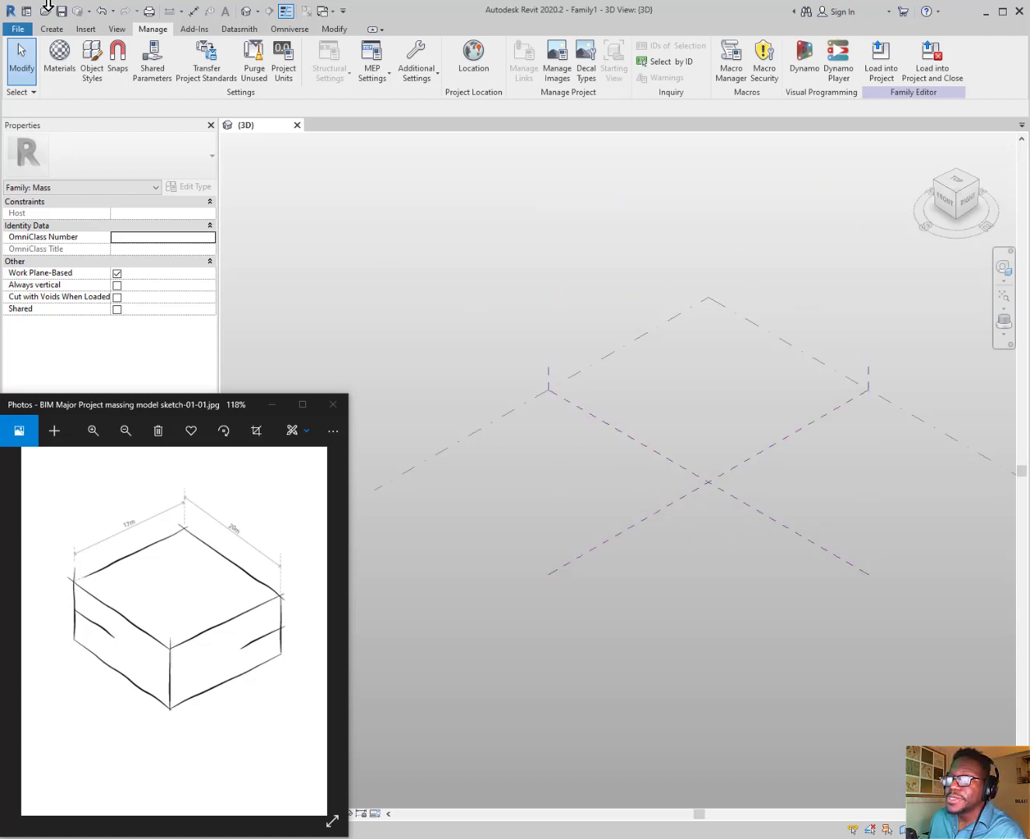
{"action": "left_click", "coordinate": [62, 30]}
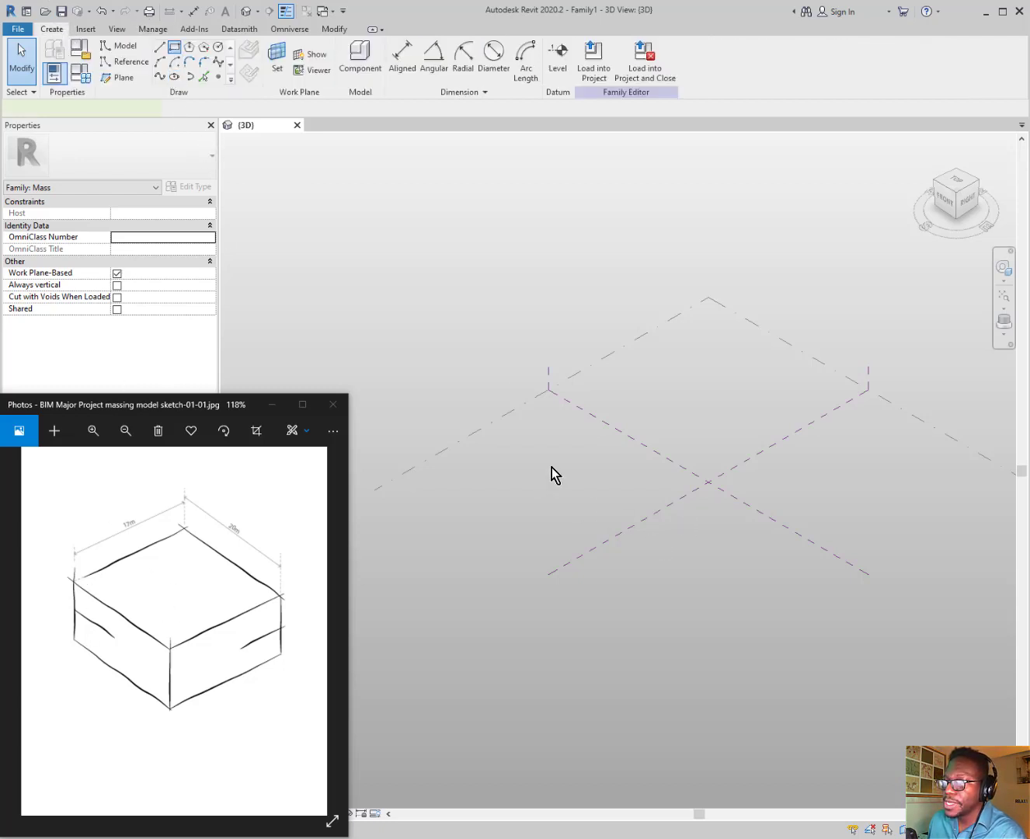
{"action": "left_click", "coordinate": [706, 357]}
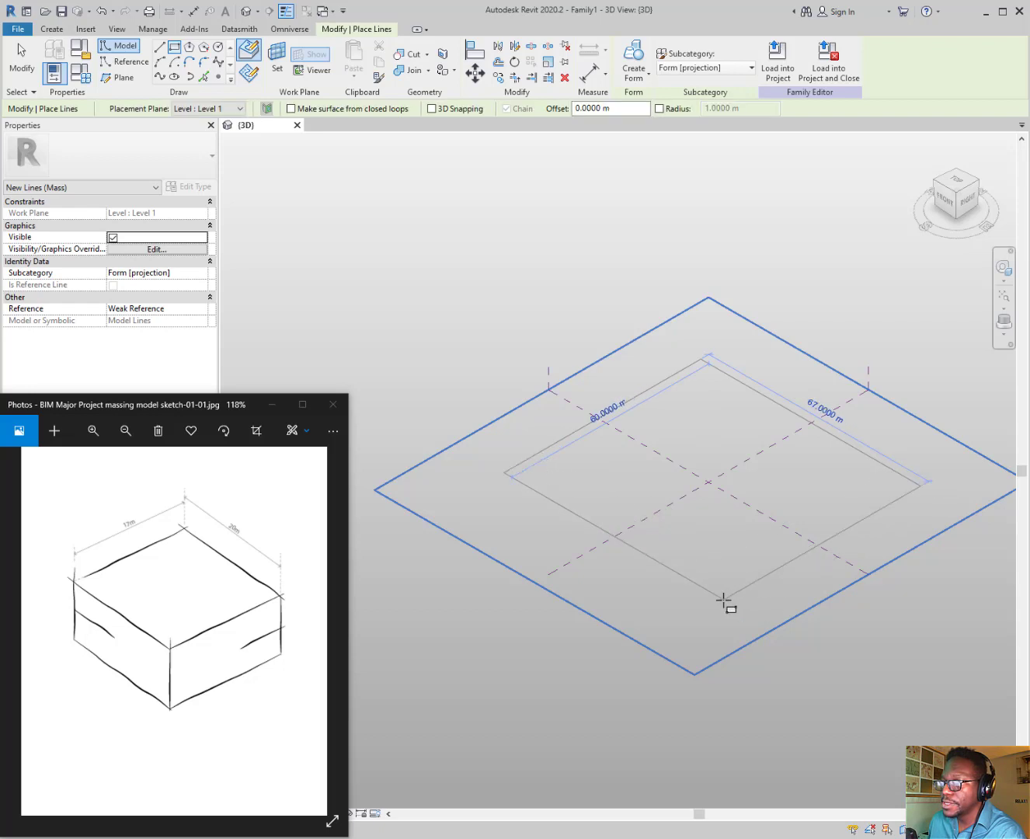
{"action": "left_click", "coordinate": [724, 599]}
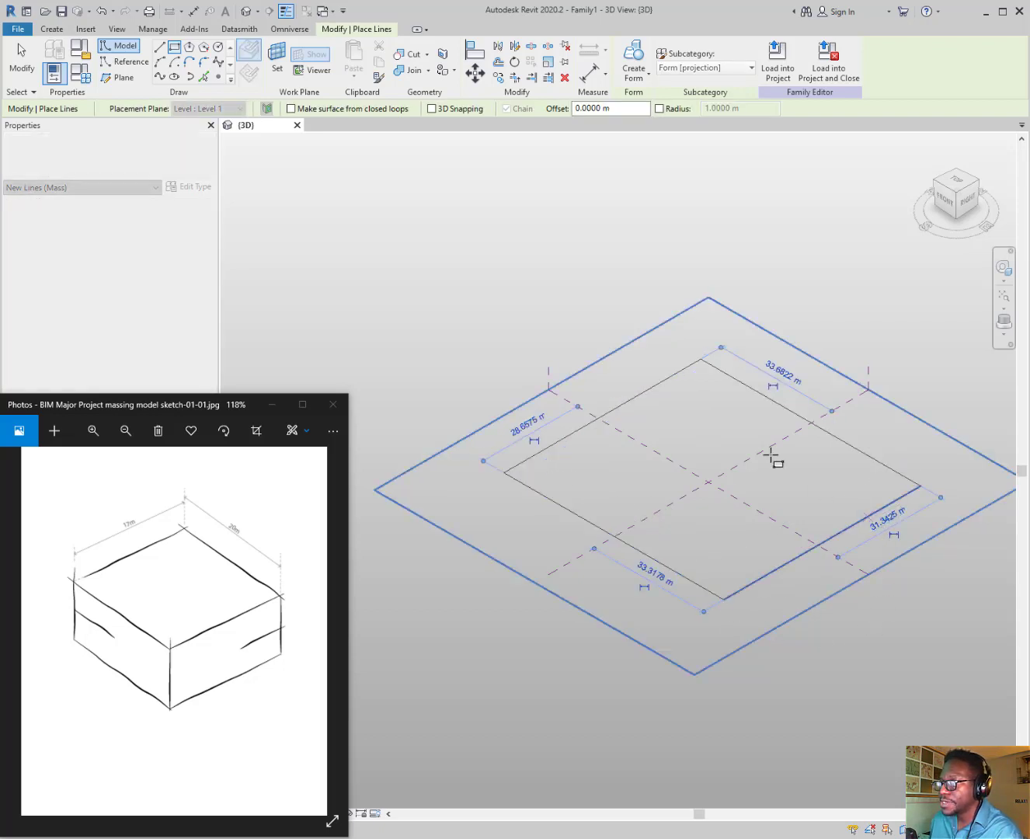
{"action": "scroll", "coordinate": [533, 448], "scroll_direction": "up", "scroll_amount": 2}
{"action": "scroll", "coordinate": [532, 447], "scroll_direction": "up", "scroll_amount": 1}
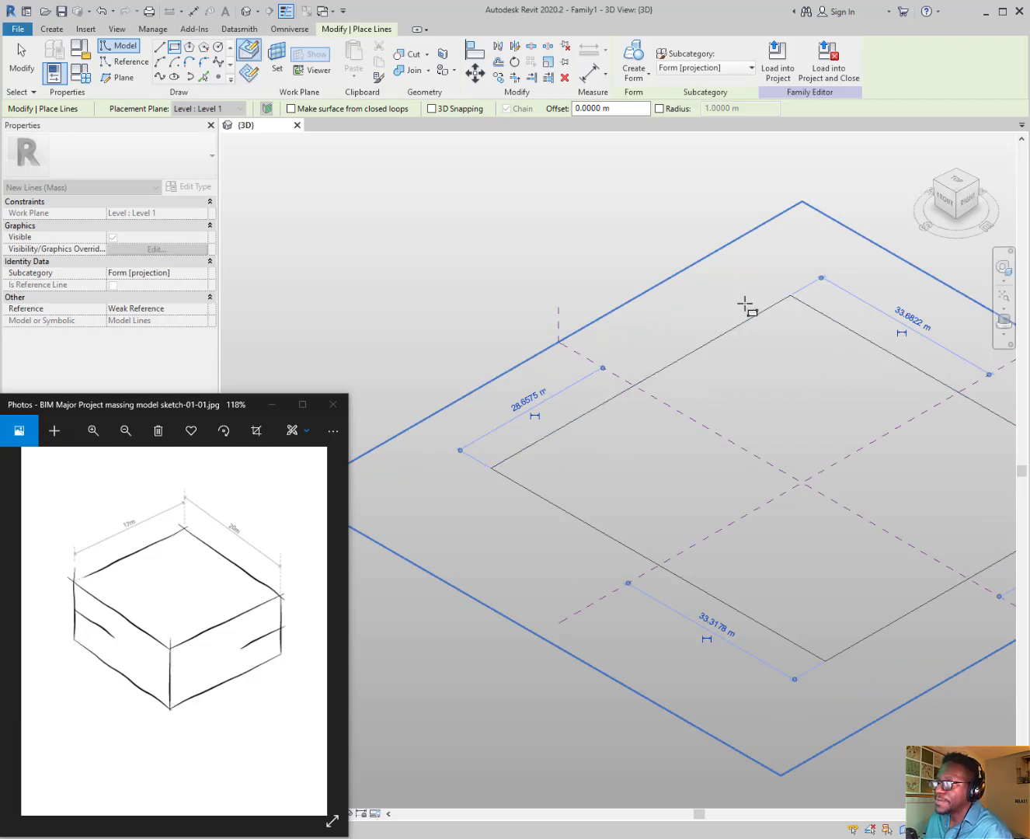
{"action": "left_click", "coordinate": [22, 61]}
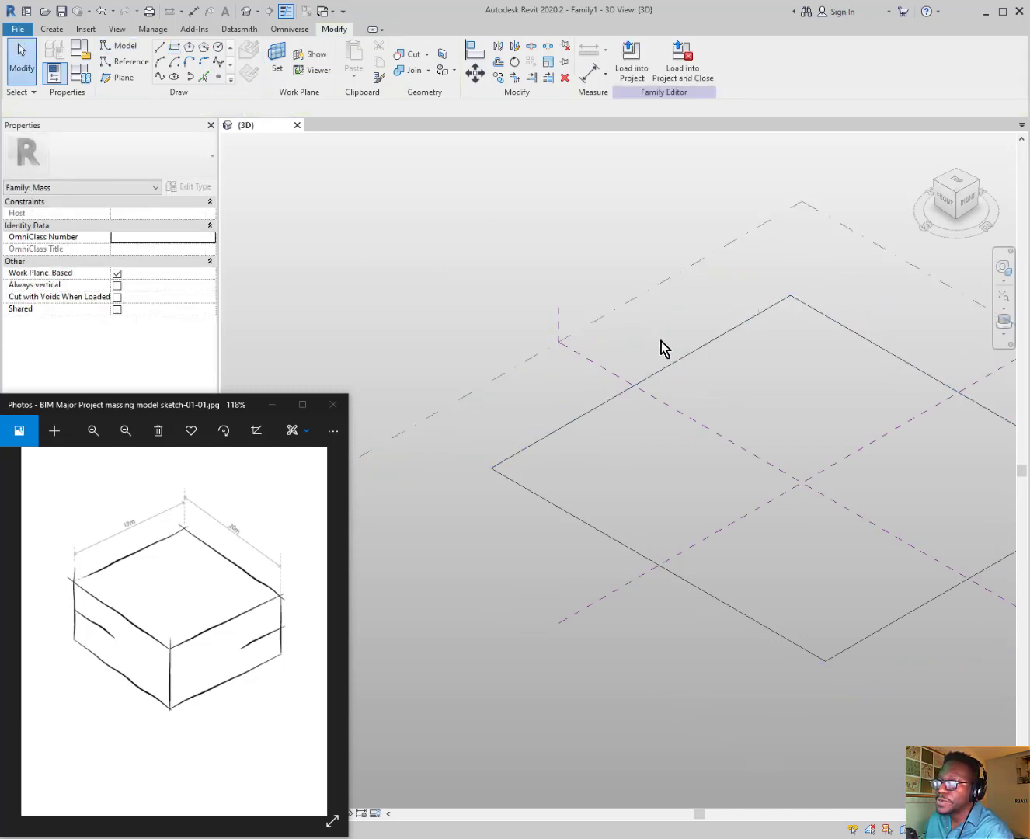
Move one 67 m edge of the rectangle inward and set its distance from the opposite edge to 20 m
{"action": "key", "text": "Tab"}
{"action": "left_click", "coordinate": [686, 360]}
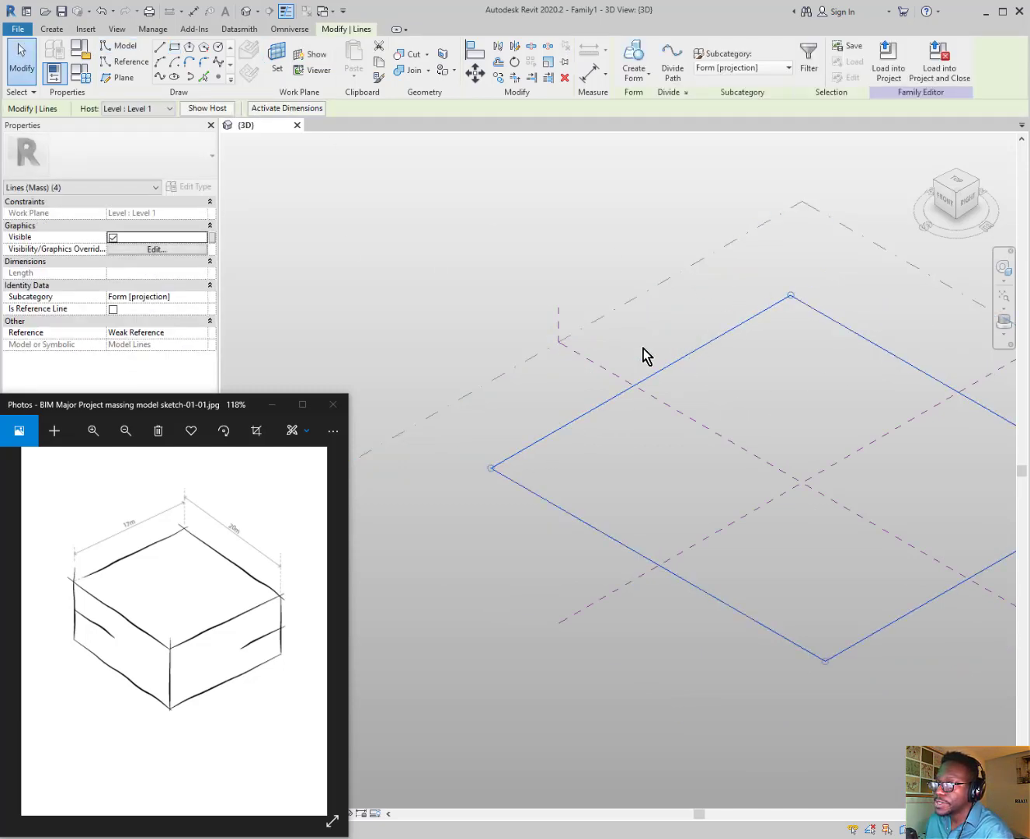
{"action": "scroll", "coordinate": [642, 356], "scroll_direction": "down", "scroll_amount": 3}
{"action": "left_click_drag", "start_coordinate": [759, 344], "coordinate": [739, 358]}
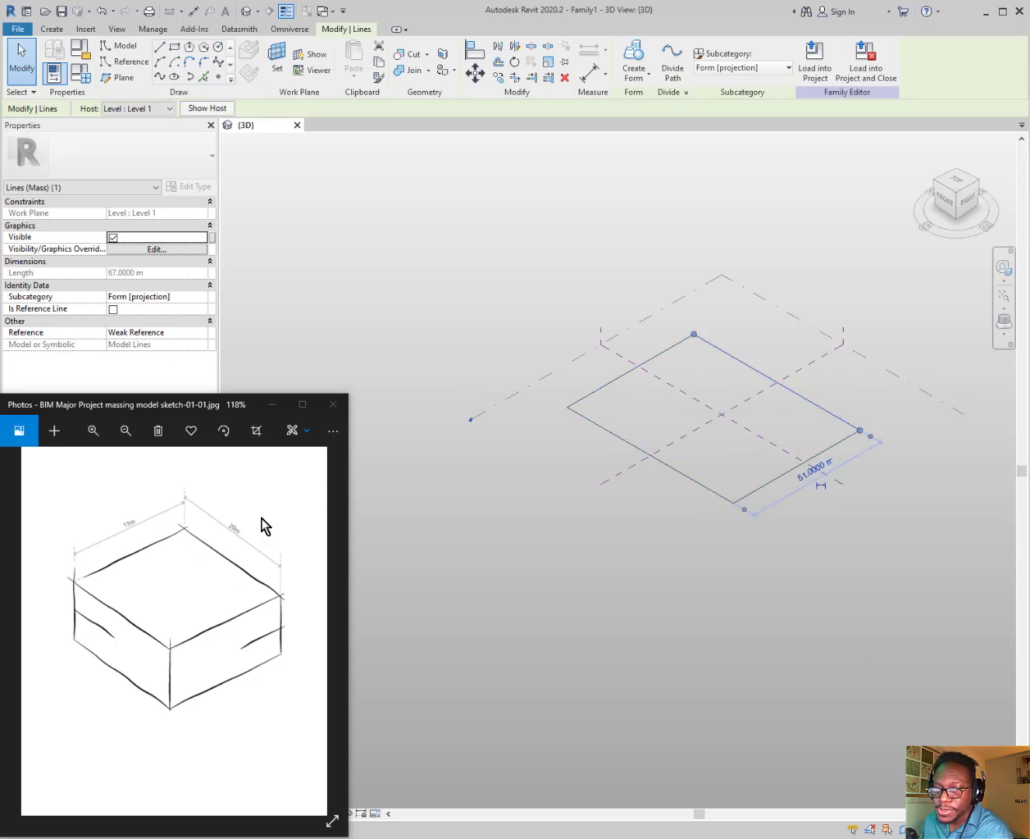
{"action": "left_click", "coordinate": [813, 476]}
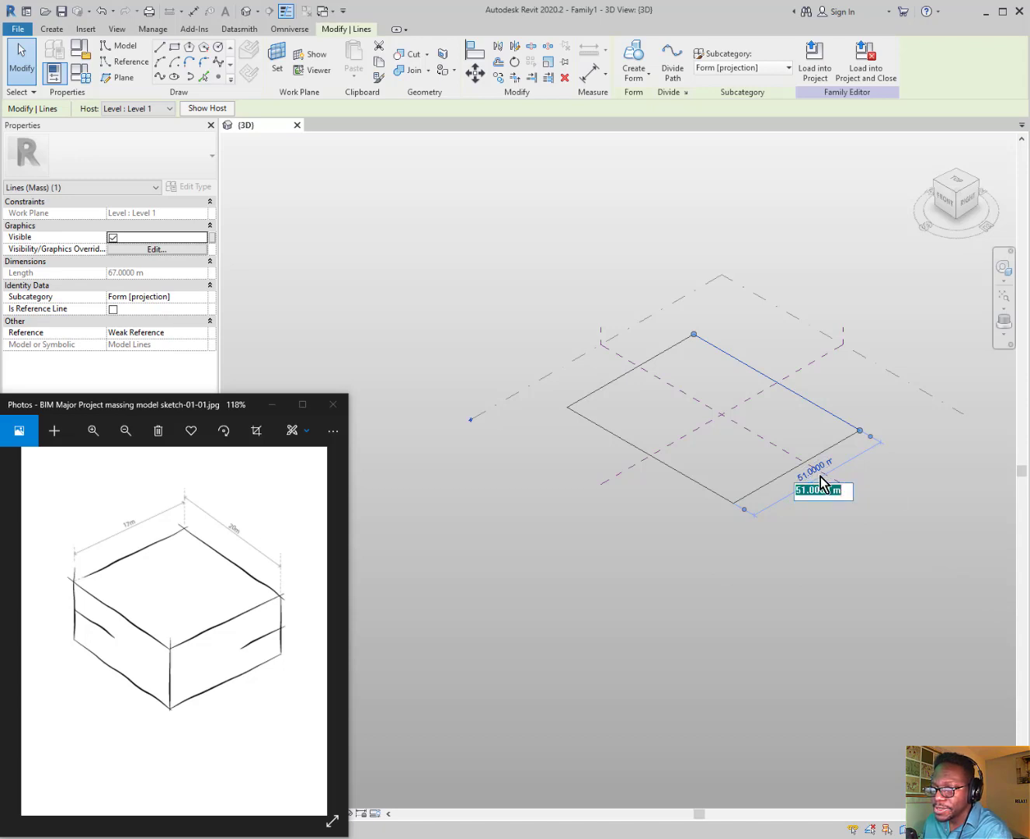
{"action": "type", "text": "20"}
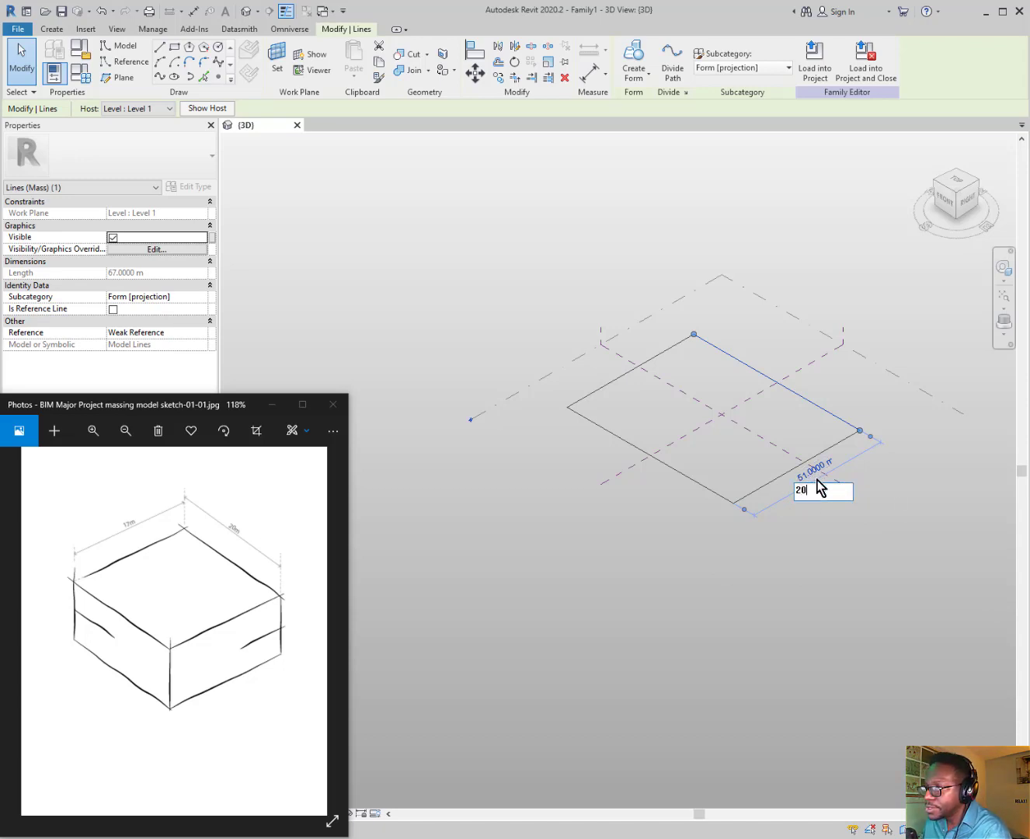
{"action": "key", "text": "Return"}
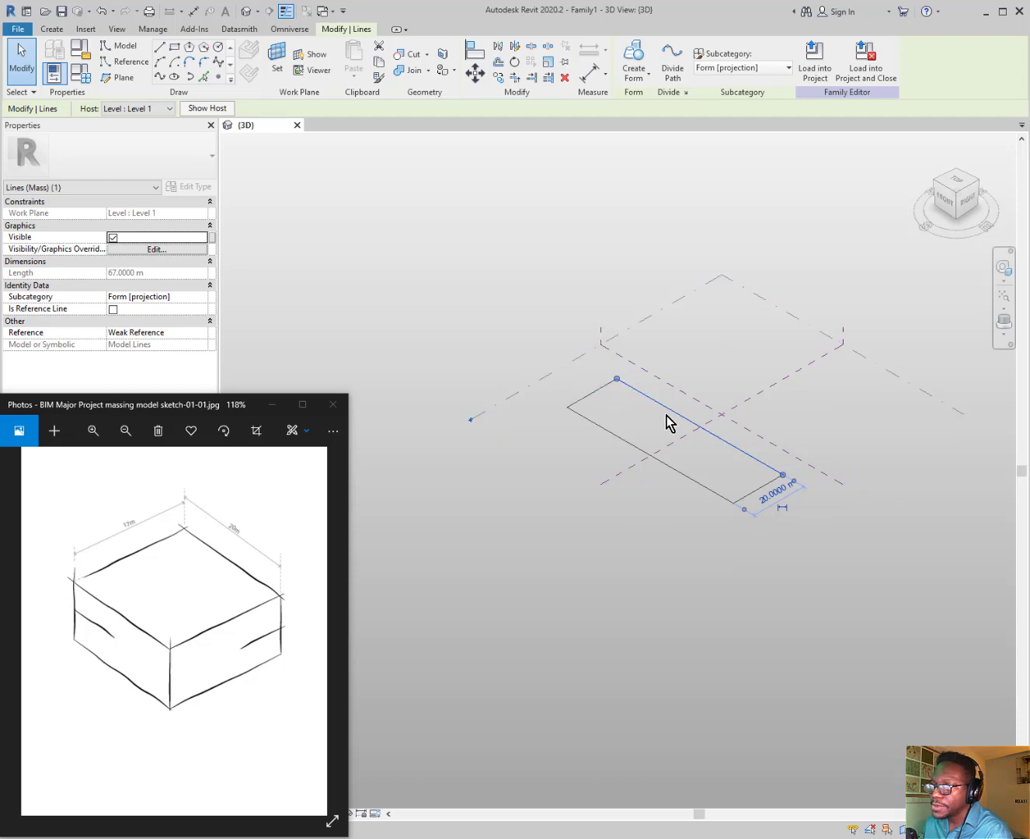
Shift the whole rectangle slightly along its long side and set the distance between its two 20 m edges to 17 m
{"action": "left_click", "coordinate": [579, 391]}
{"action": "key", "text": "Tab"}
{"action": "left_click", "coordinate": [593, 393]}
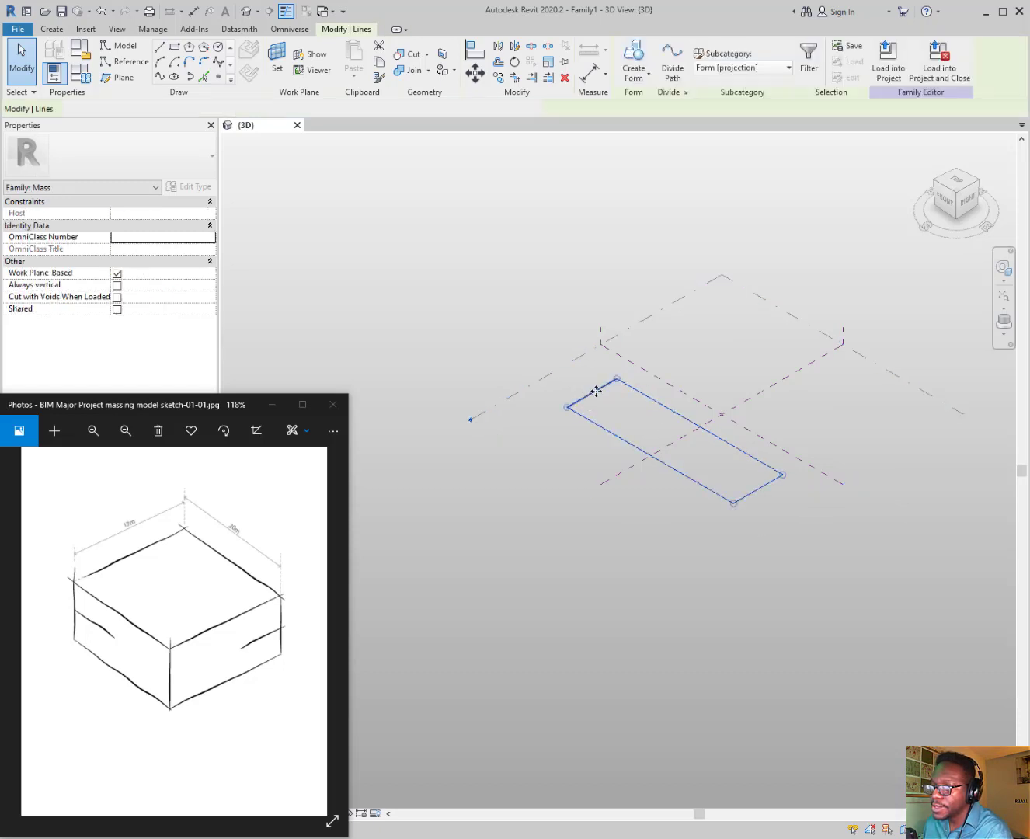
{"action": "mouse_move", "coordinate": [595, 391]}
{"action": "left_mouse_down"}
{"action": "mouse_move", "coordinate": [646, 420]}
{"action": "mouse_move", "coordinate": [611, 397]}
{"action": "left_mouse_up"}
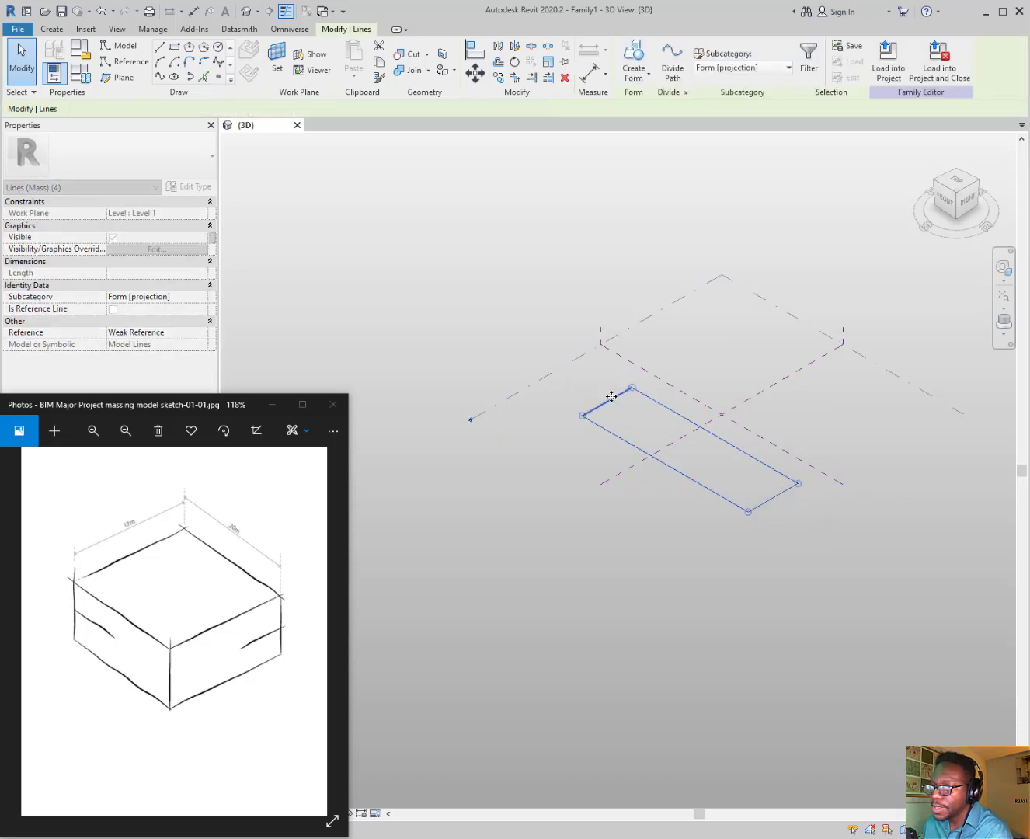
{"action": "left_click", "coordinate": [613, 399]}
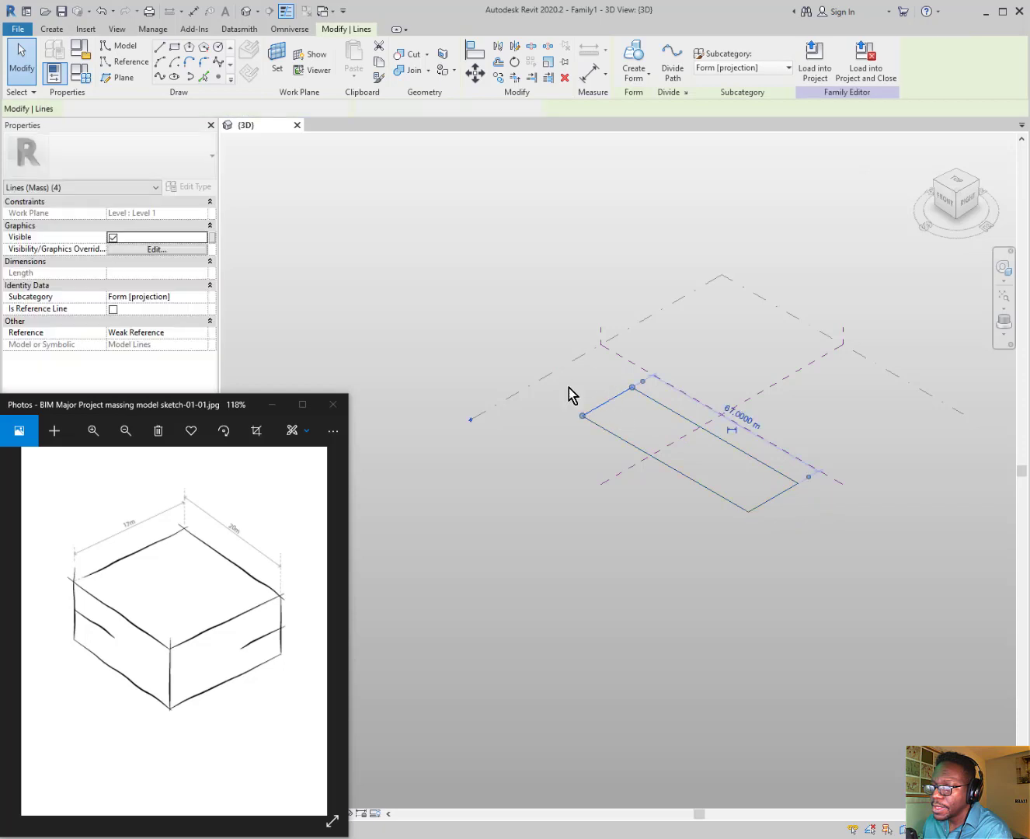
{"action": "left_click", "coordinate": [737, 417]}
{"action": "type", "text": "1"}
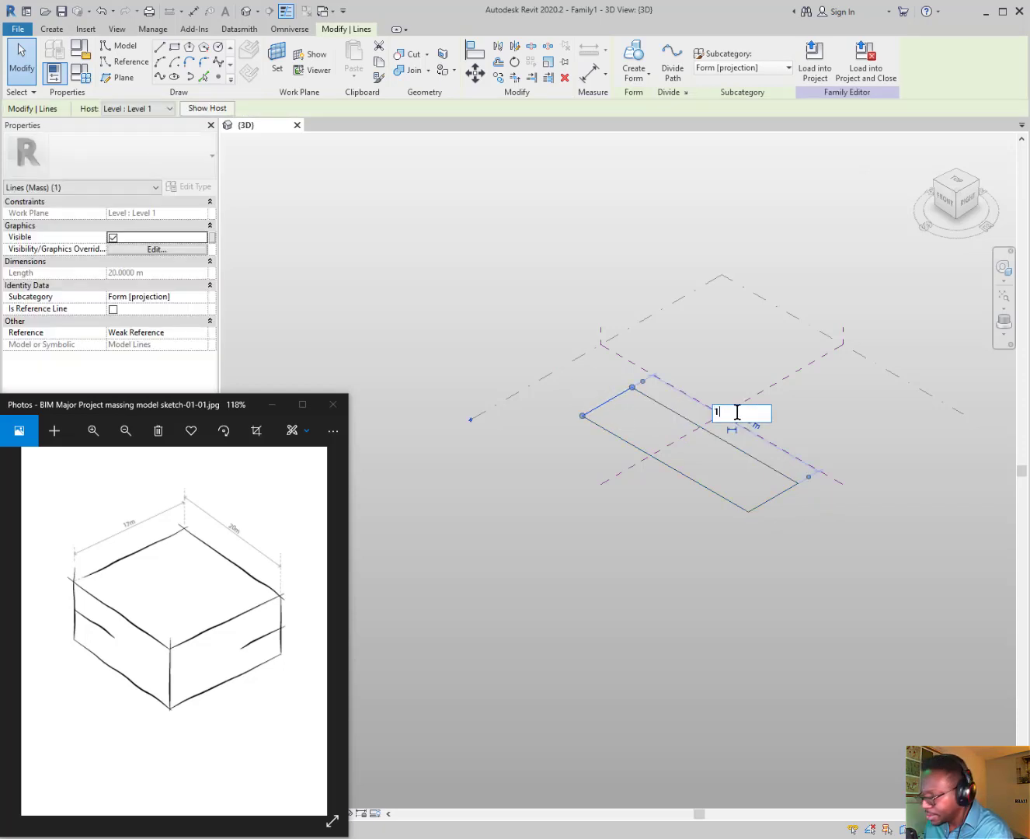
{"action": "type", "text": "7"}
{"action": "key", "text": "Return"}
{"action": "scroll", "coordinate": [772, 518], "scroll_direction": "up", "scroll_amount": 4}
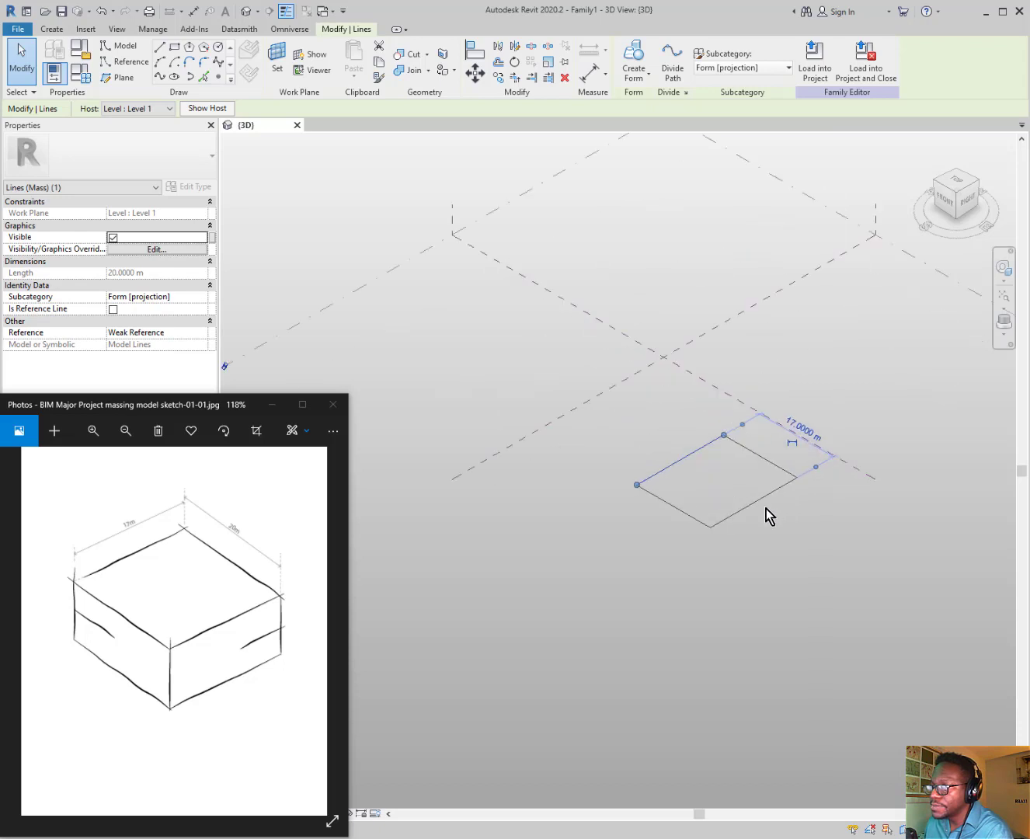
Move the complete 17 m by 20 m rectangle over the crossing reference planes and nudge it slightly for placement
{"action": "left_click", "coordinate": [773, 552]}
{"action": "left_click_drag", "start_coordinate": [531, 384], "coordinate": [879, 601]}
{"action": "scroll", "coordinate": [758, 530], "scroll_direction": "down", "scroll_amount": 1}
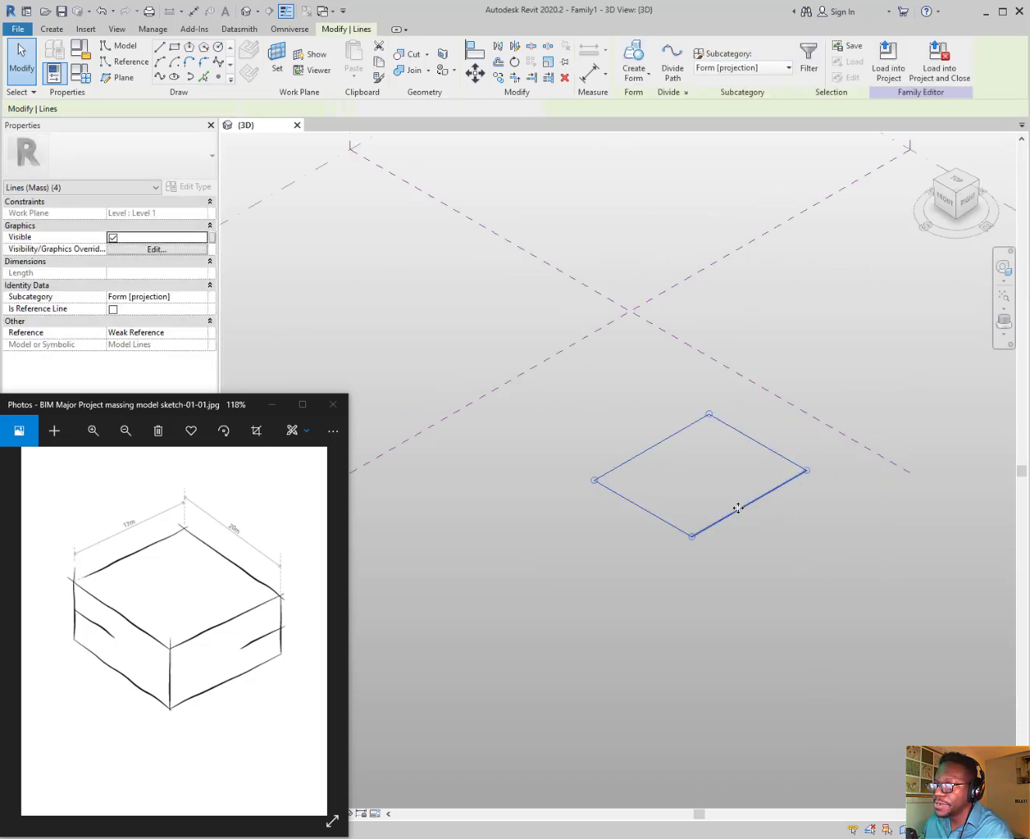
{"action": "left_click_drag", "start_coordinate": [738, 508], "coordinate": [652, 368]}
{"action": "left_click", "coordinate": [780, 344]}
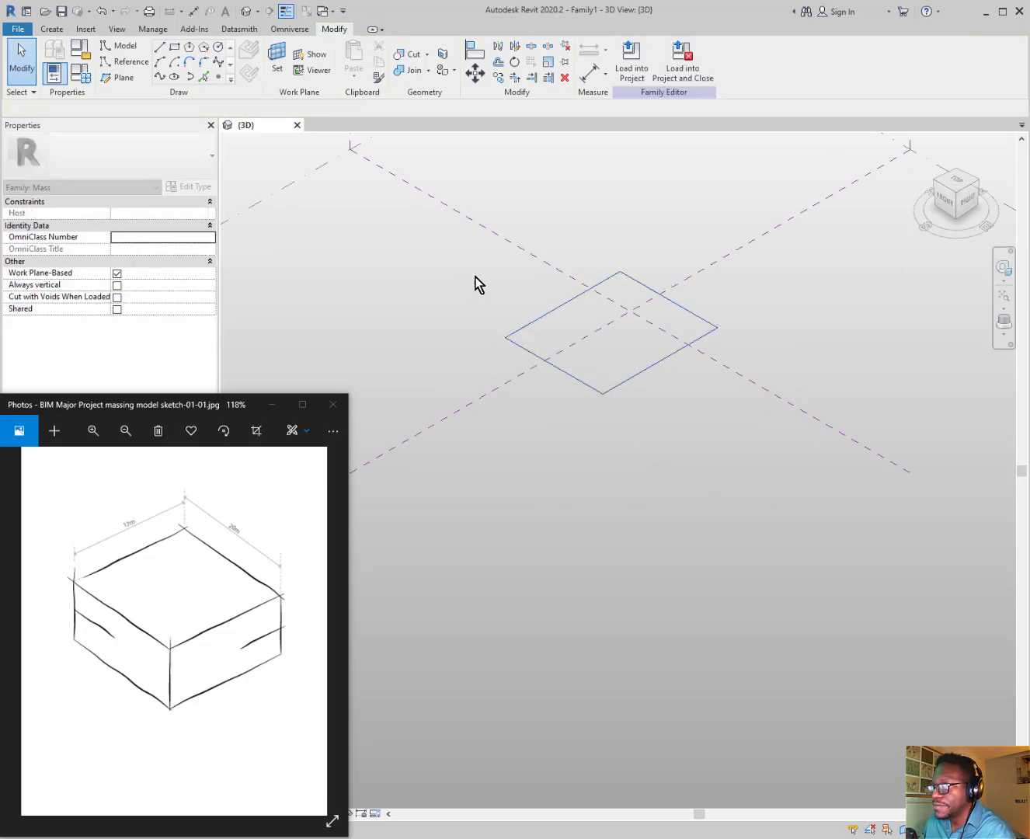
{"action": "left_click_drag", "start_coordinate": [482, 197], "coordinate": [743, 438]}
{"action": "scroll", "coordinate": [709, 332], "scroll_direction": "up", "scroll_amount": 3}
{"action": "left_click_drag", "start_coordinate": [709, 333], "coordinate": [661, 328], "text": "ctrl"}
{"action": "left_click", "coordinate": [816, 381]}
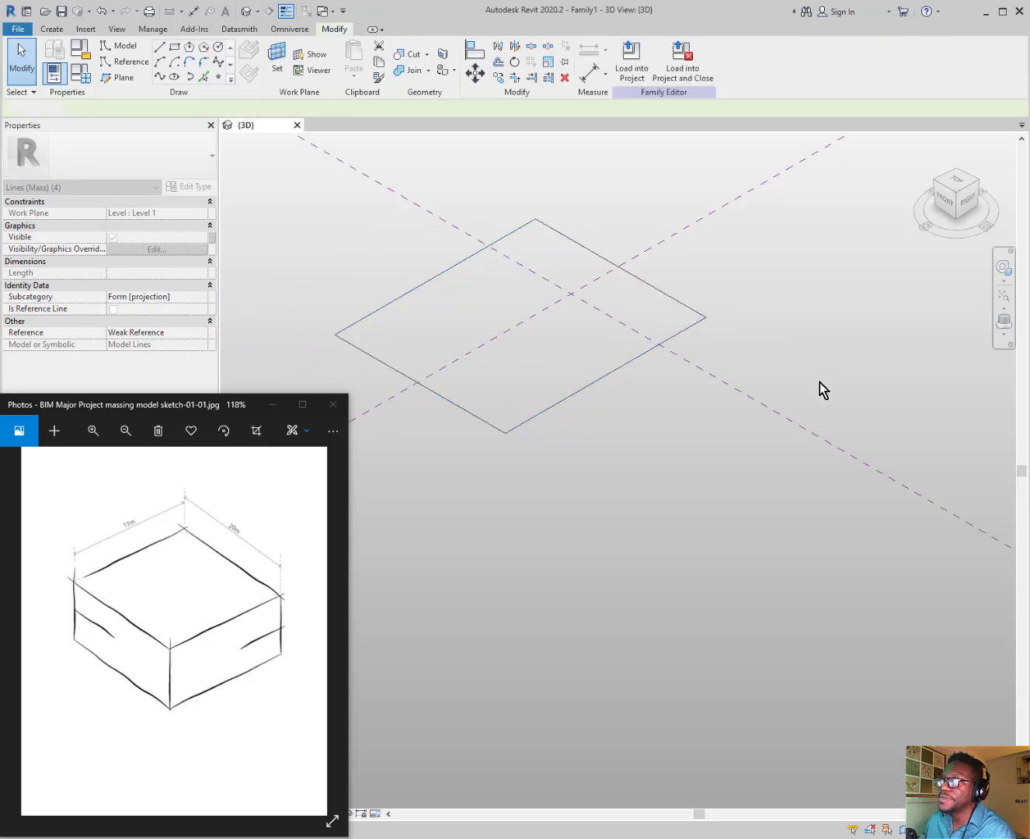
Create a solid extruded box form from the rectangle's four model lines
{"action": "scroll", "coordinate": [778, 403], "scroll_direction": "down", "scroll_amount": 1}
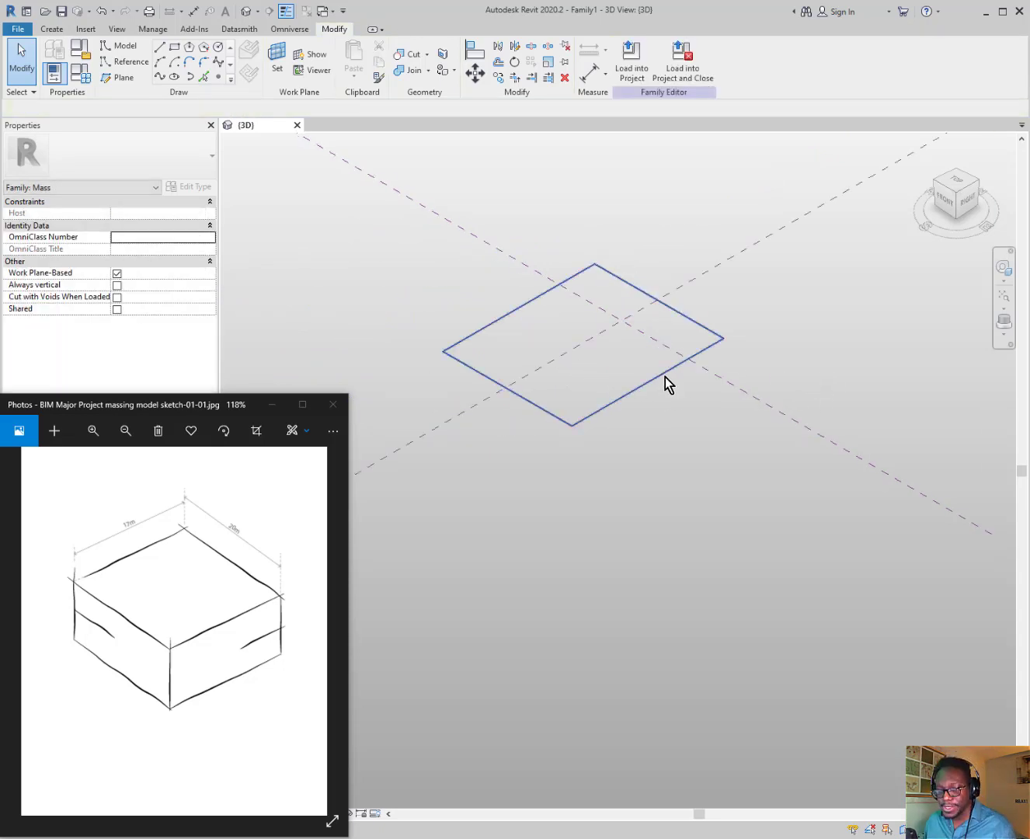
{"action": "middle_click_drag", "start_coordinate": [646, 362], "coordinate": [689, 373]}
{"action": "scroll", "coordinate": [689, 372], "scroll_direction": "up", "scroll_amount": 1}
{"action": "scroll", "coordinate": [690, 372], "scroll_direction": "right", "scroll_amount": 4}
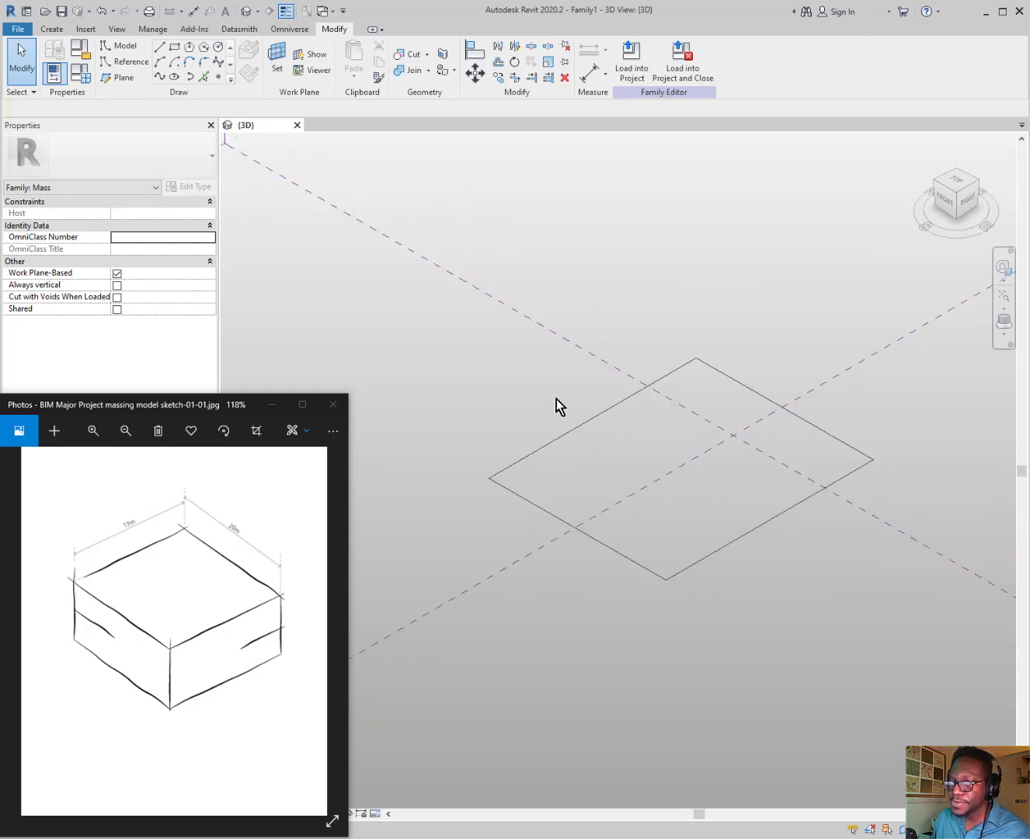
{"action": "key", "text": "Tab"}
{"action": "left_click", "coordinate": [564, 432]}
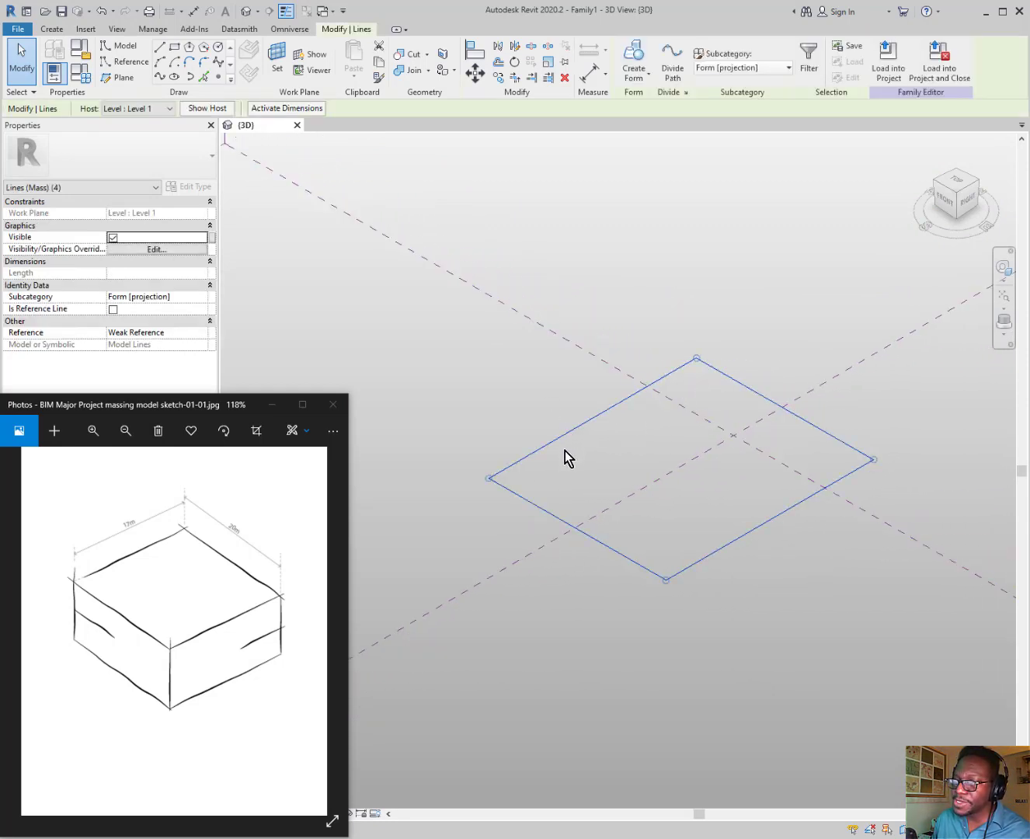
{"action": "left_click_drag", "start_coordinate": [443, 230], "coordinate": [899, 689]}
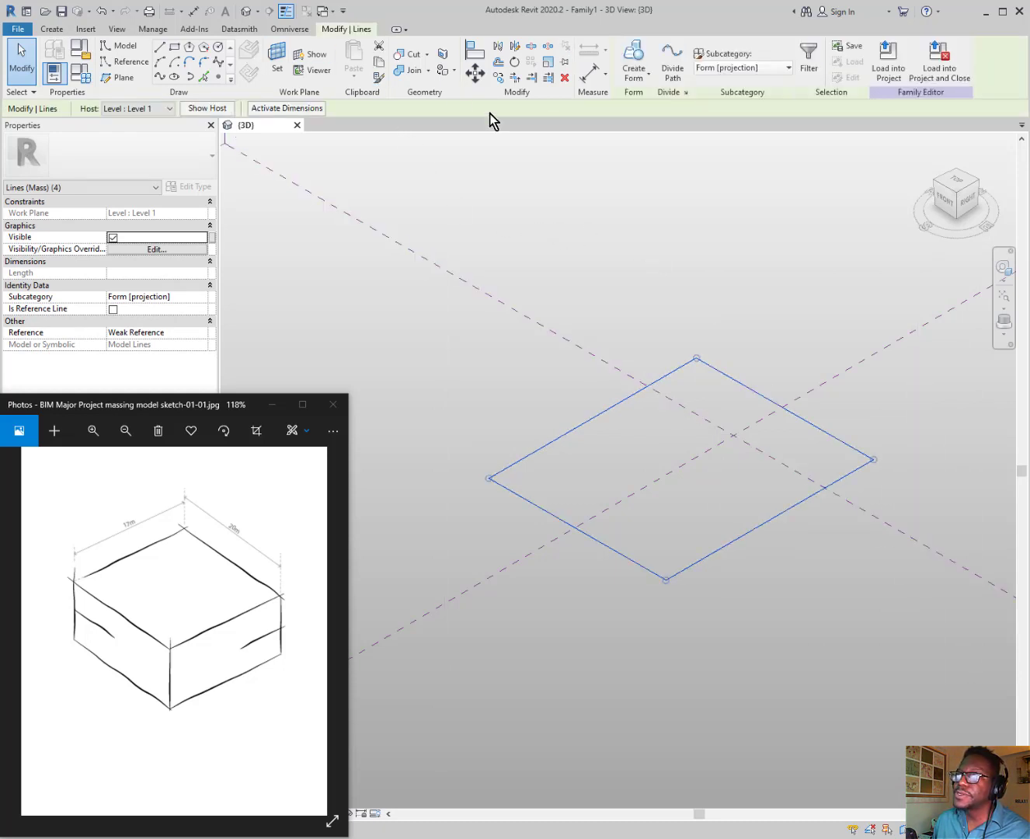
{"action": "left_click", "coordinate": [633, 55]}
{"action": "left_click", "coordinate": [643, 449]}
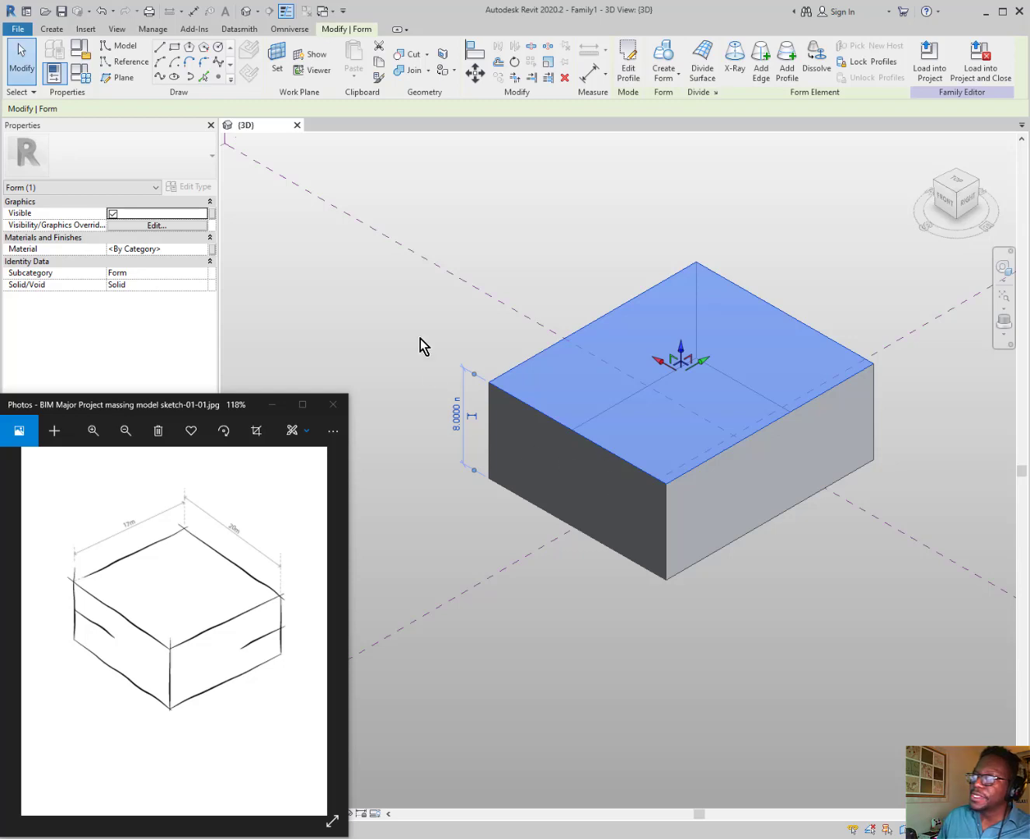
Check the 4 m and 5 m heights in the sketch's second stage and set the box height to 9 m
{"action": "scroll", "coordinate": [146, 558], "scroll_direction": "down", "scroll_amount": 1}
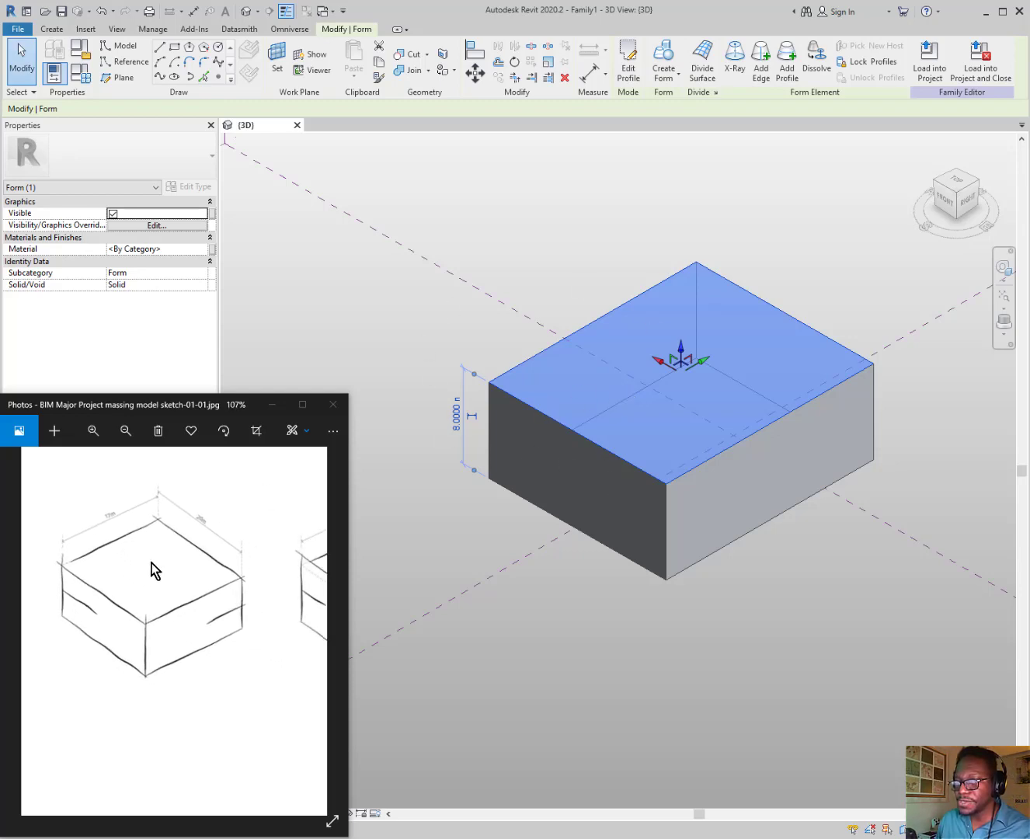
{"action": "left_click_drag", "start_coordinate": [214, 622], "coordinate": [81, 632]}
{"action": "left_click_drag", "start_coordinate": [163, 623], "coordinate": [33, 610]}
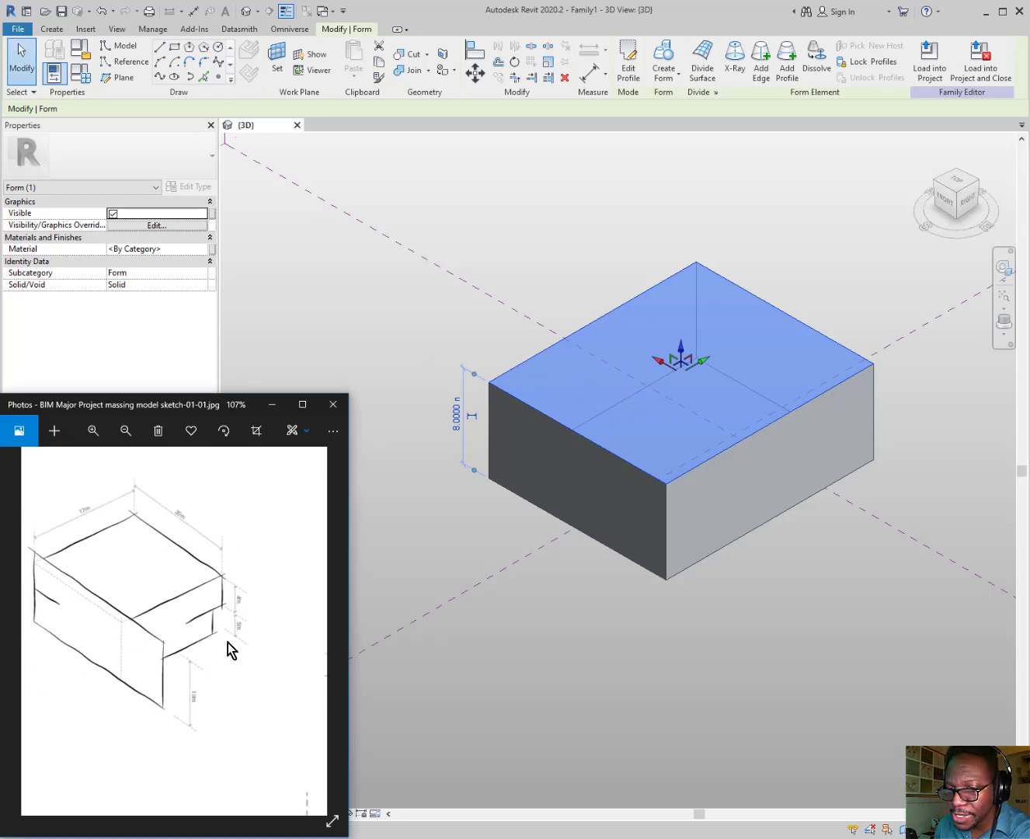
{"action": "scroll", "coordinate": [230, 648], "scroll_direction": "up", "scroll_amount": 4}
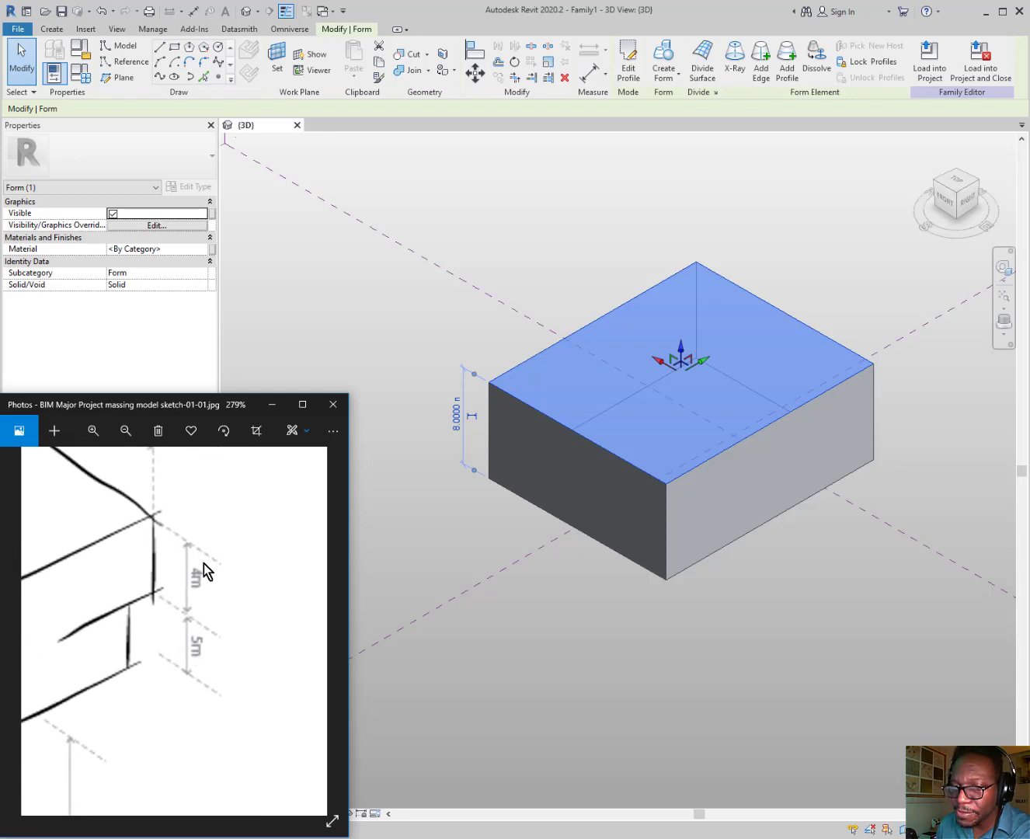
{"action": "left_click", "coordinate": [458, 419]}
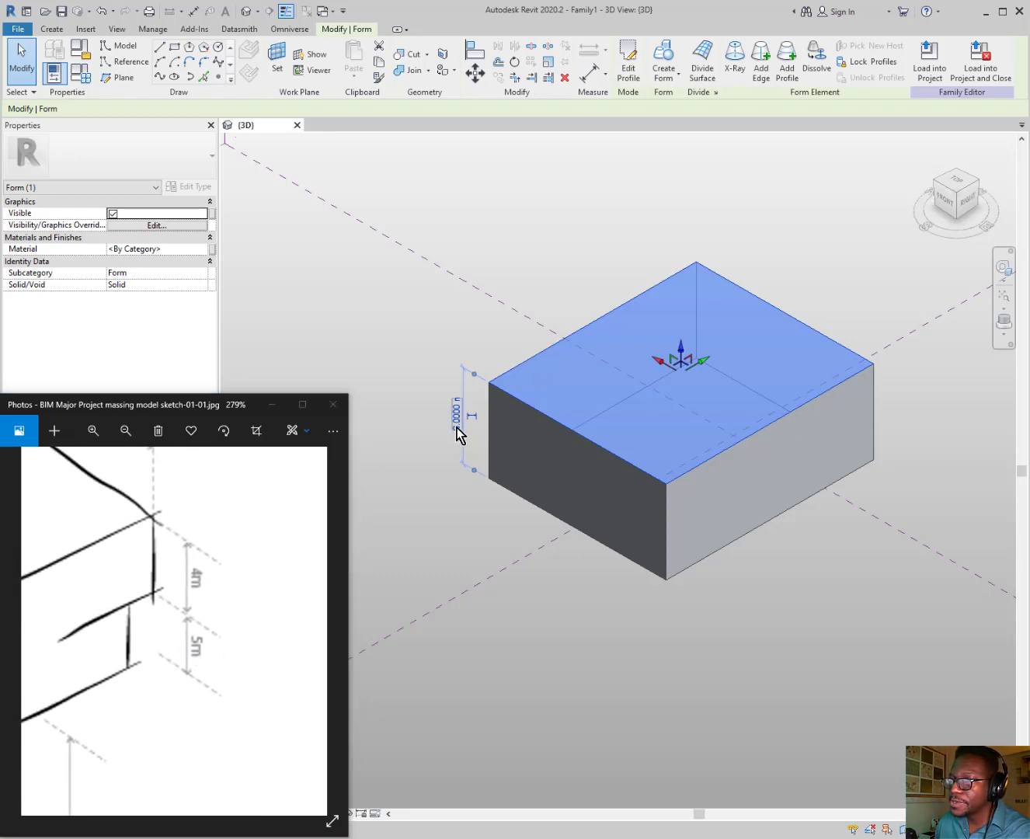
{"action": "left_click", "coordinate": [457, 426]}
{"action": "type", "text": "9"}
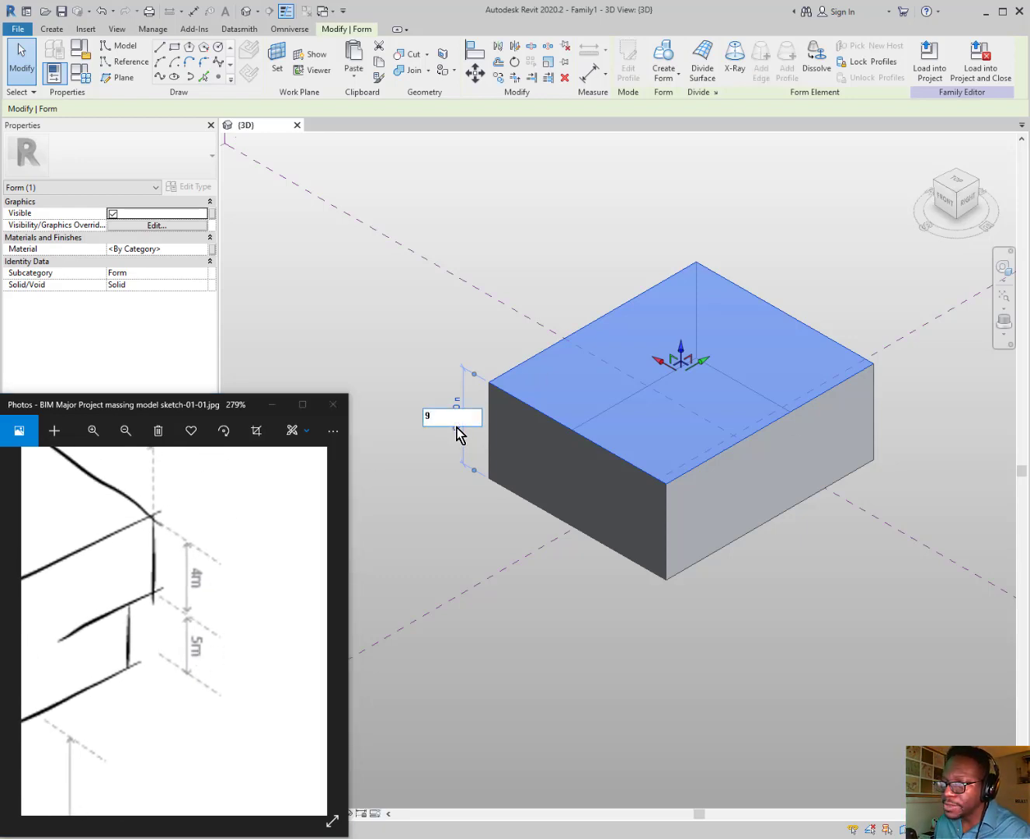
{"action": "key", "text": "Return"}
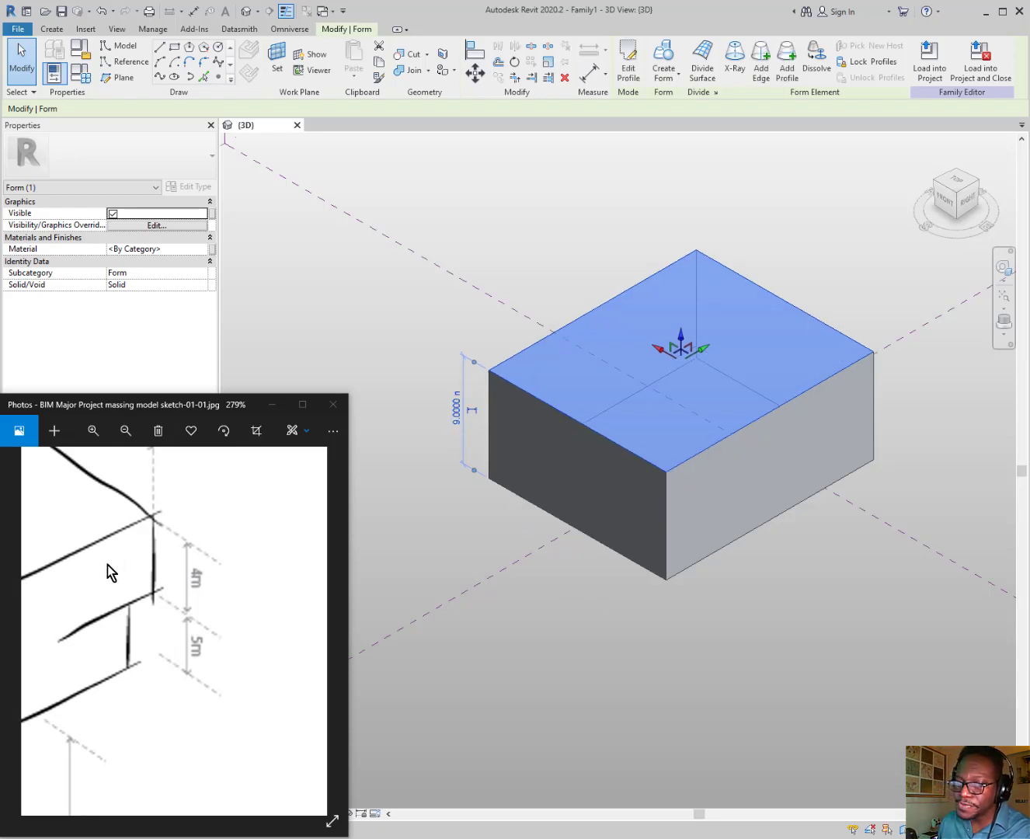
Frame the second massing stage in the sketch image and move its window clear of the Project Browser
{"action": "scroll", "coordinate": [152, 554], "scroll_direction": "down", "scroll_amount": 3}
{"action": "scroll", "coordinate": [151, 549], "scroll_direction": "down", "scroll_amount": 3}
{"action": "left_click_drag", "start_coordinate": [105, 634], "coordinate": [254, 661]}
{"action": "mouse_move", "coordinate": [231, 597]}
{"action": "left_mouse_down"}
{"action": "mouse_move", "coordinate": [92, 575]}
{"action": "mouse_move", "coordinate": [80, 563]}
{"action": "mouse_move", "coordinate": [221, 572]}
{"action": "left_mouse_up"}
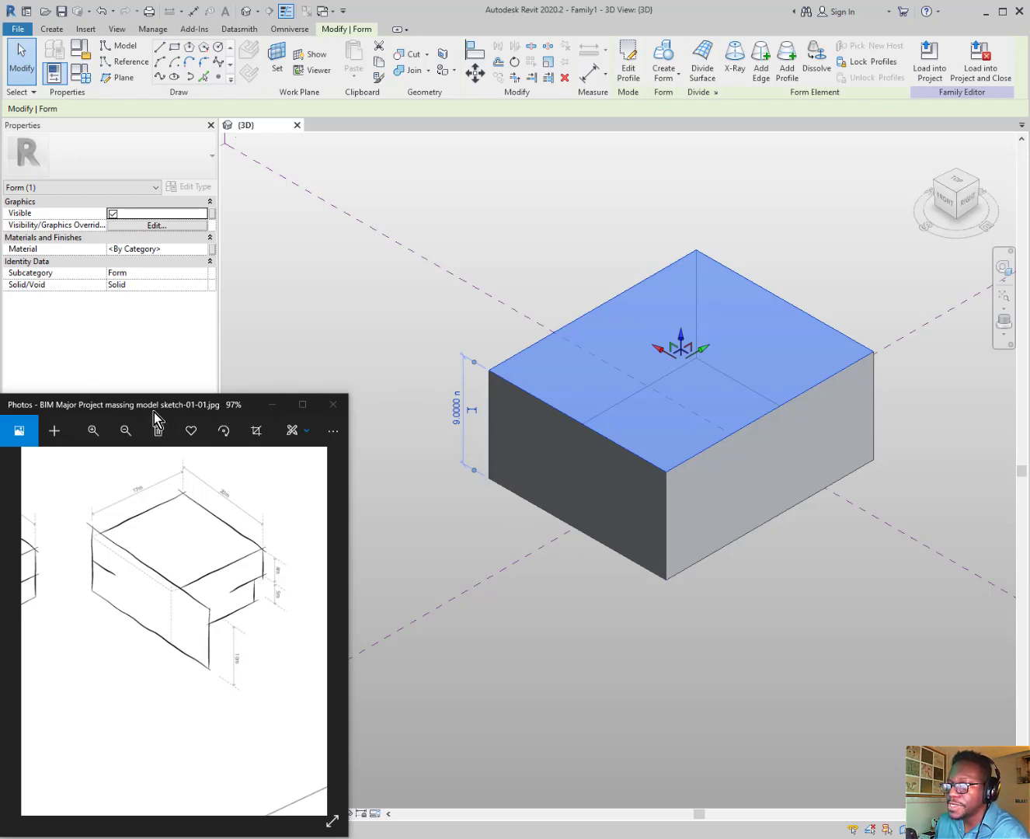
{"action": "left_click_drag", "start_coordinate": [160, 423], "coordinate": [836, 407]}
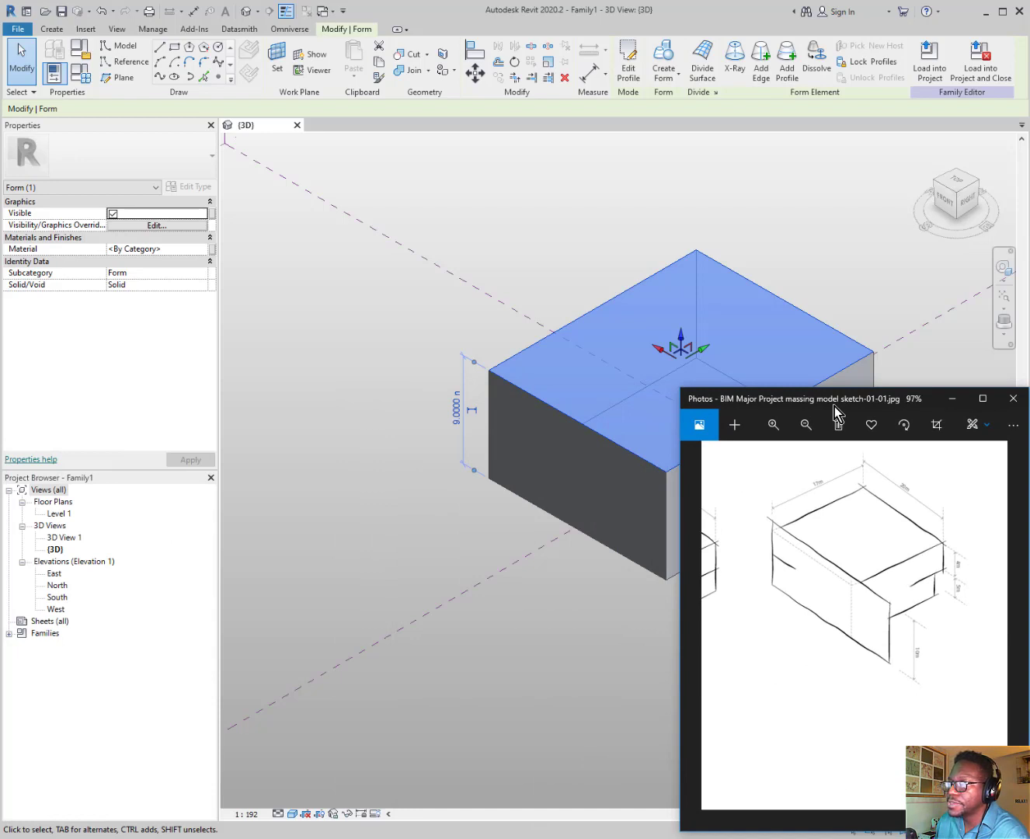
{"action": "scroll", "coordinate": [844, 511], "scroll_direction": "up", "scroll_amount": 4}
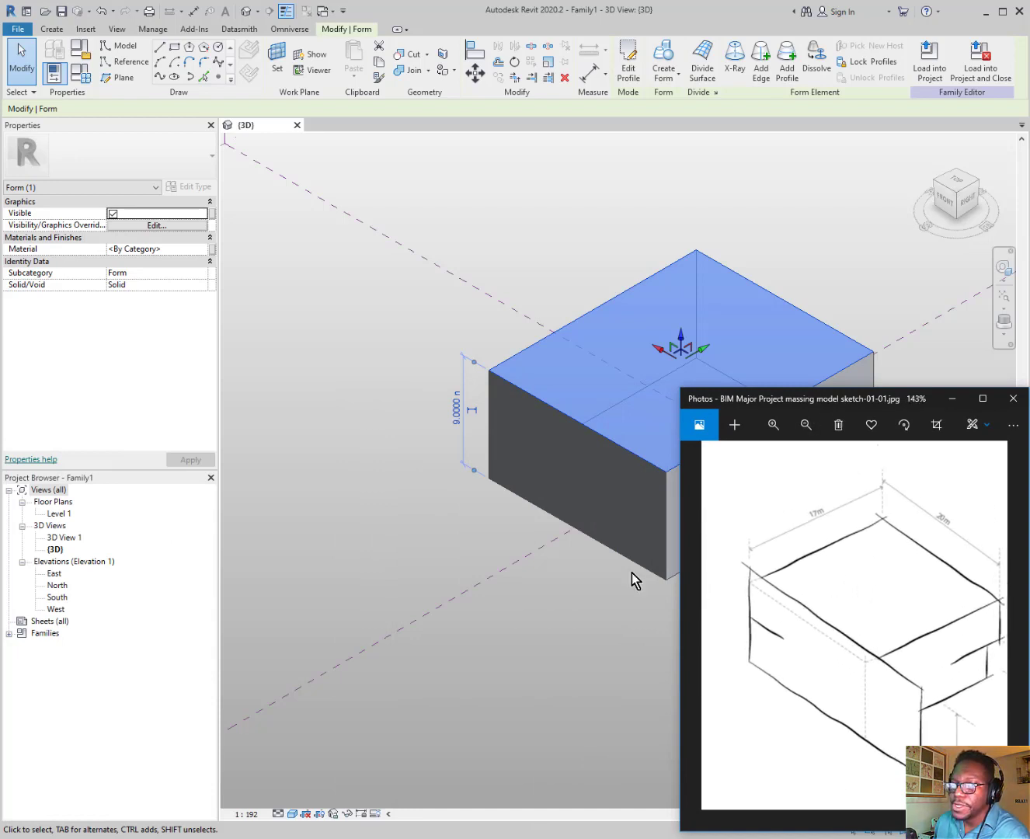
Open the Level 1 floor plan and show the second stage's side dimensions in the sketch image
{"action": "left_click", "coordinate": [63, 515]}
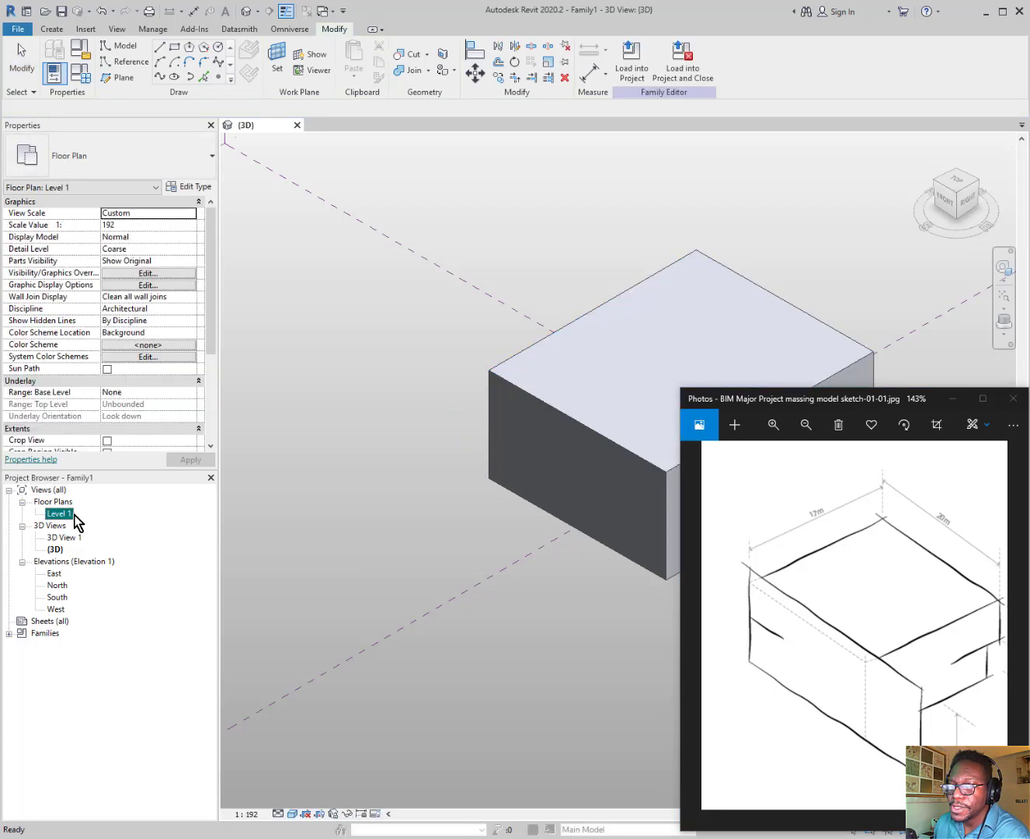
{"action": "double_click", "coordinate": [66, 513]}
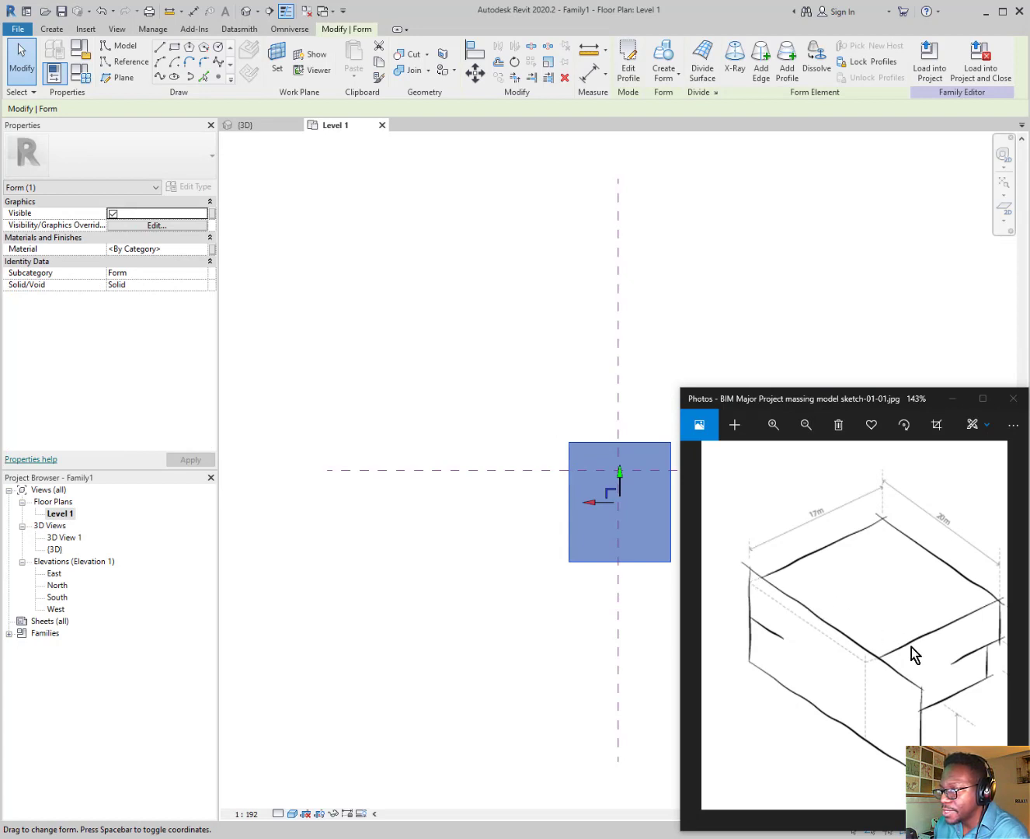
{"action": "left_click_drag", "start_coordinate": [897, 676], "coordinate": [893, 674]}
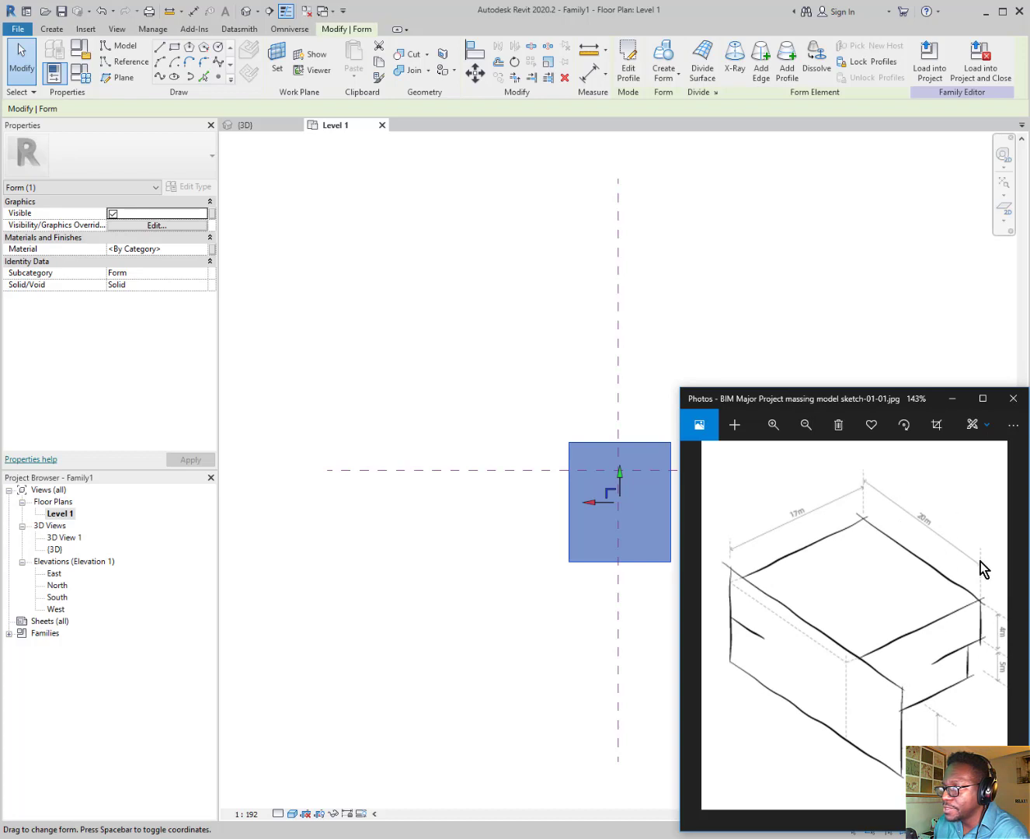
Try sketching a model-line rectangle 1 m wide and 31 m long down the box's west side from its north-west corner
{"action": "scroll", "coordinate": [589, 471], "scroll_direction": "up", "scroll_amount": 4}
{"action": "scroll", "coordinate": [496, 530], "scroll_direction": "down", "scroll_amount": 1}
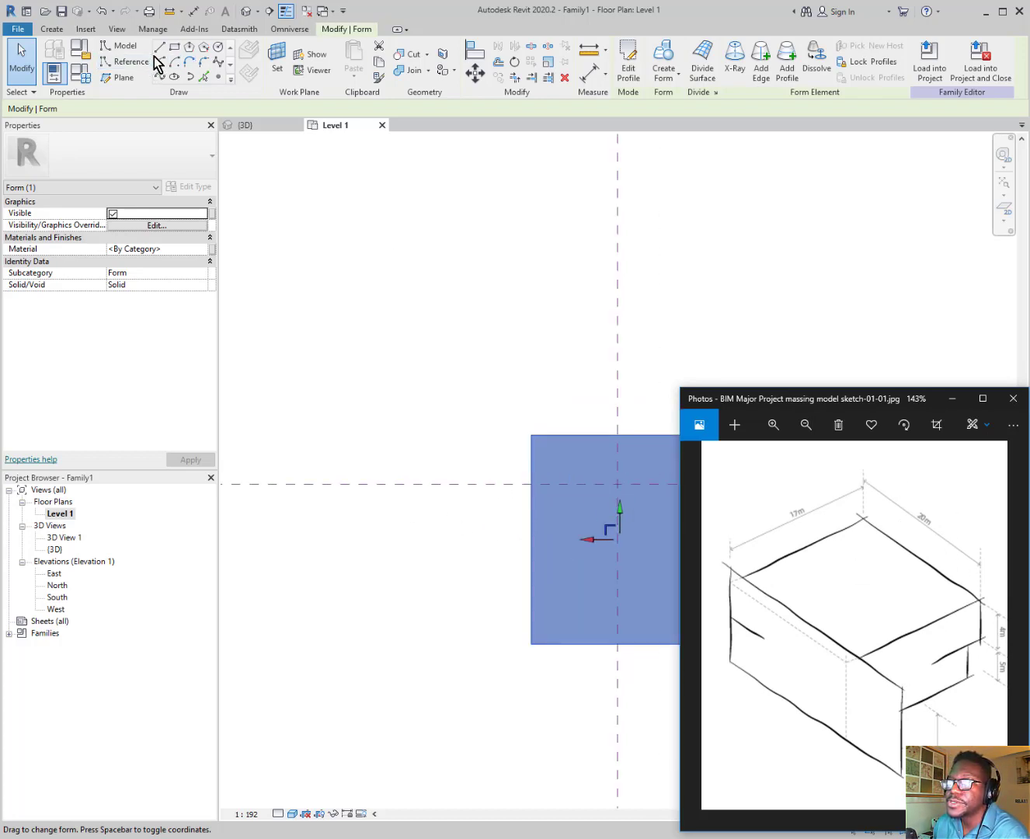
{"action": "left_click", "coordinate": [181, 51]}
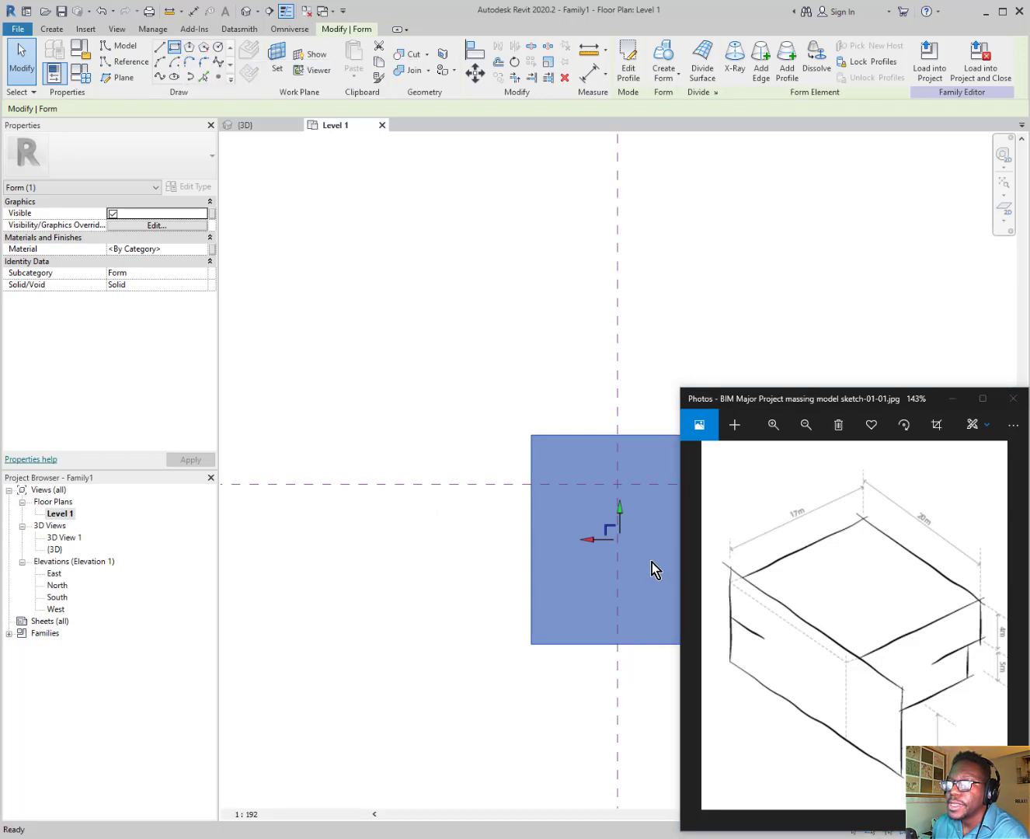
{"action": "left_click", "coordinate": [531, 435]}
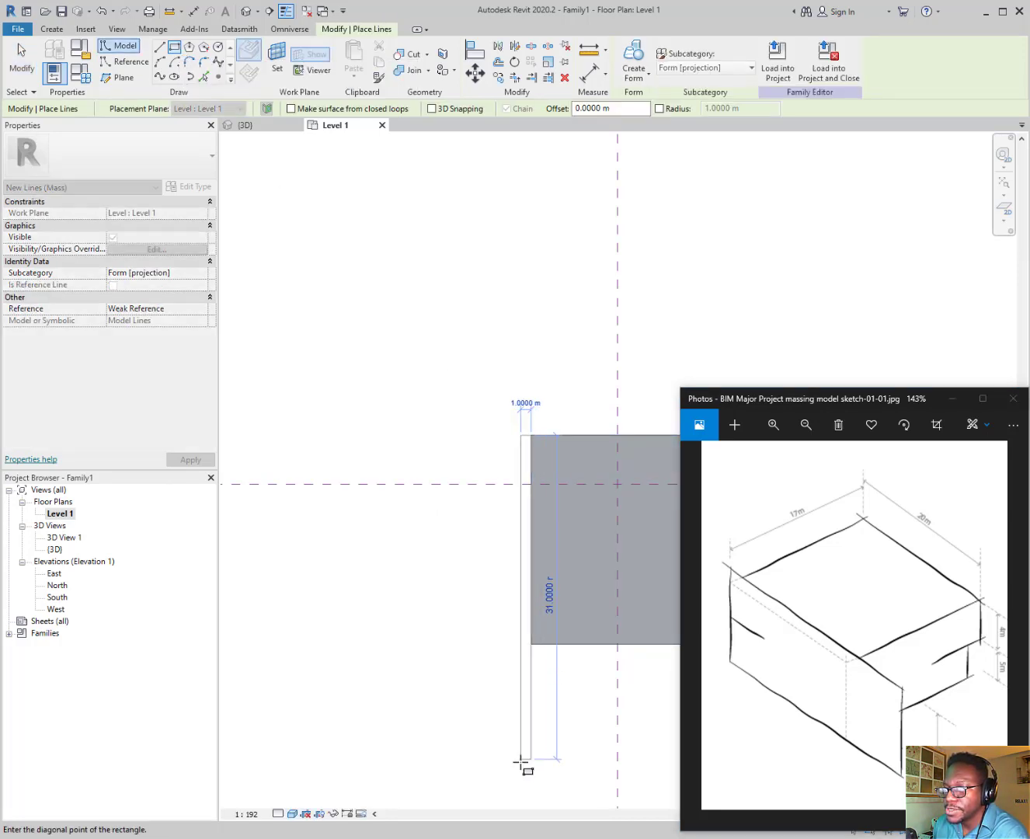
{"action": "left_click", "coordinate": [521, 758]}
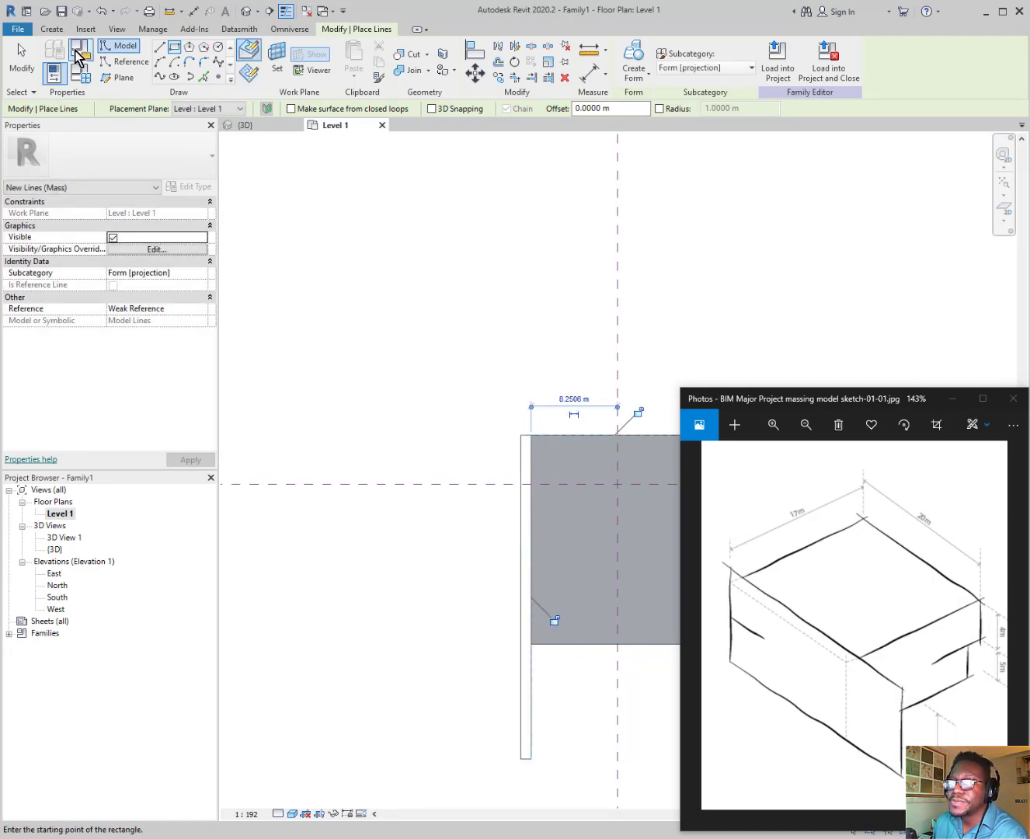
{"action": "left_click", "coordinate": [21, 61]}
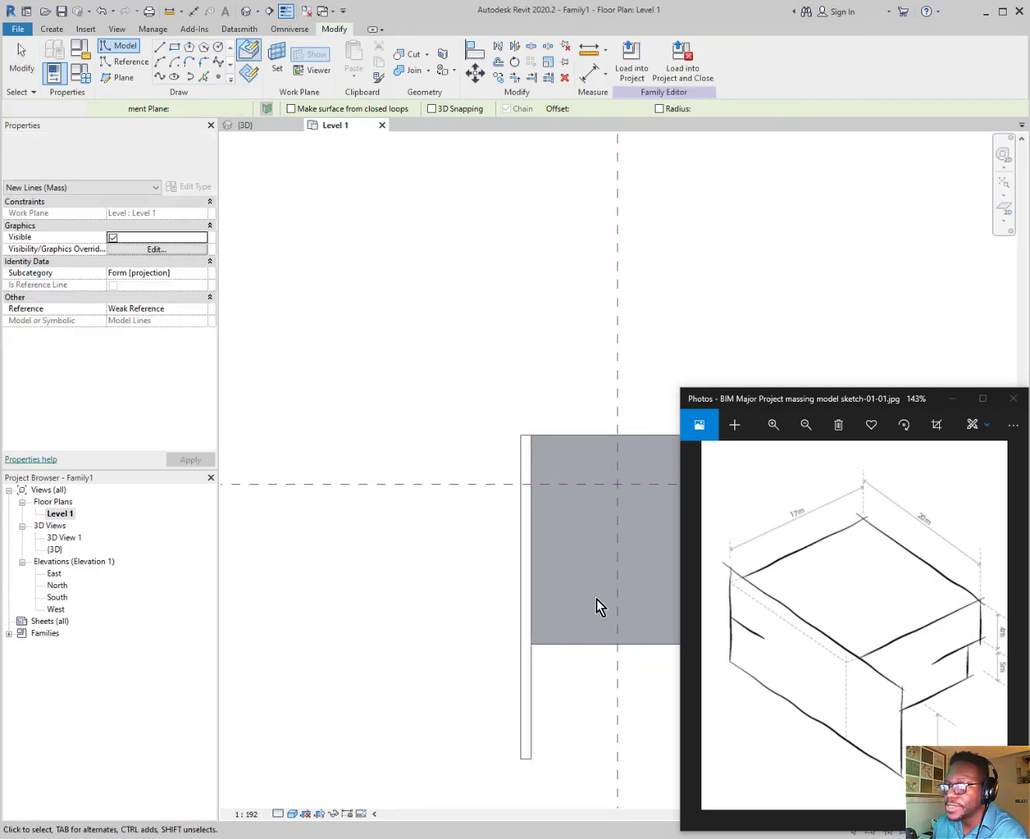
Undo the thin rectangle sketched along the box's west side
{"action": "left_click", "coordinate": [522, 619]}
{"action": "scroll", "coordinate": [525, 660], "scroll_direction": "up", "scroll_amount": 2}
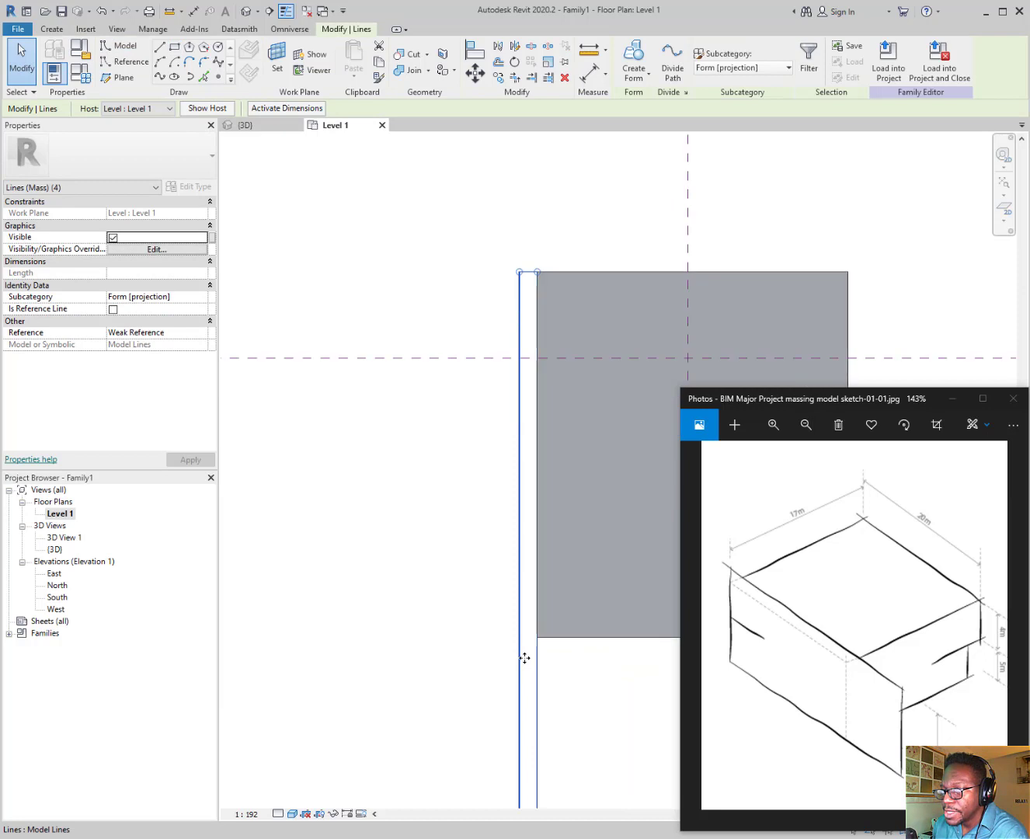
{"action": "scroll", "coordinate": [525, 659], "scroll_direction": "down", "scroll_amount": 2}
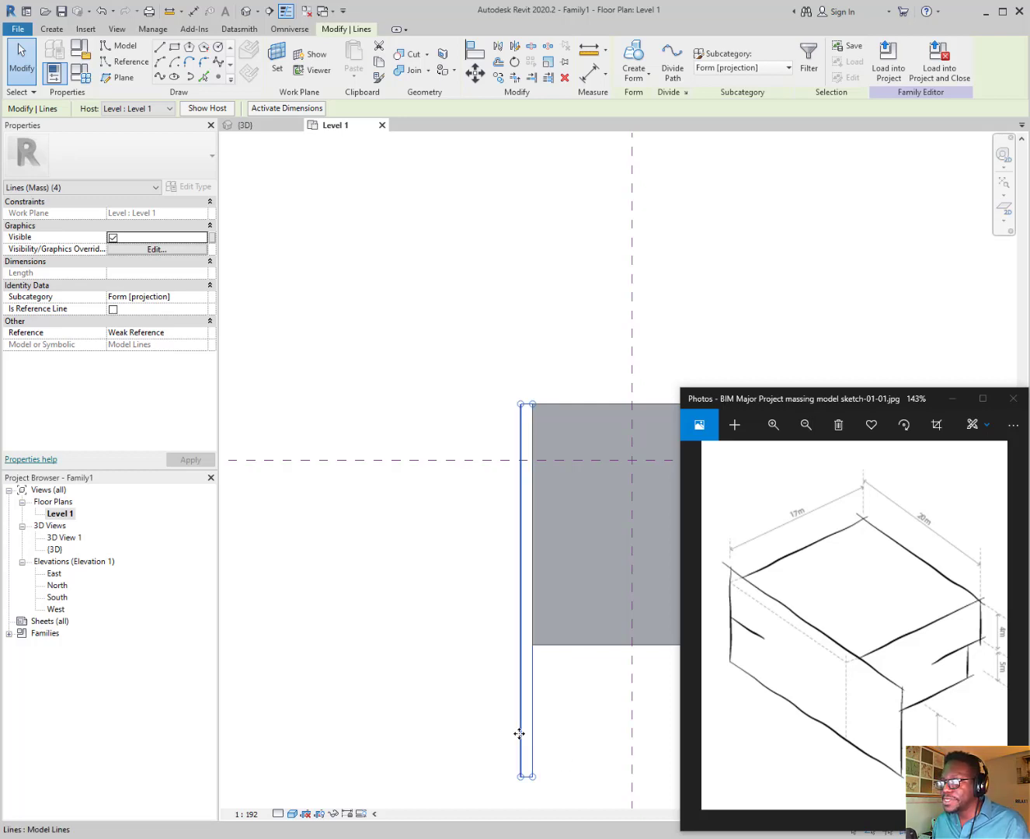
{"action": "key", "text": "ctrl+z"}
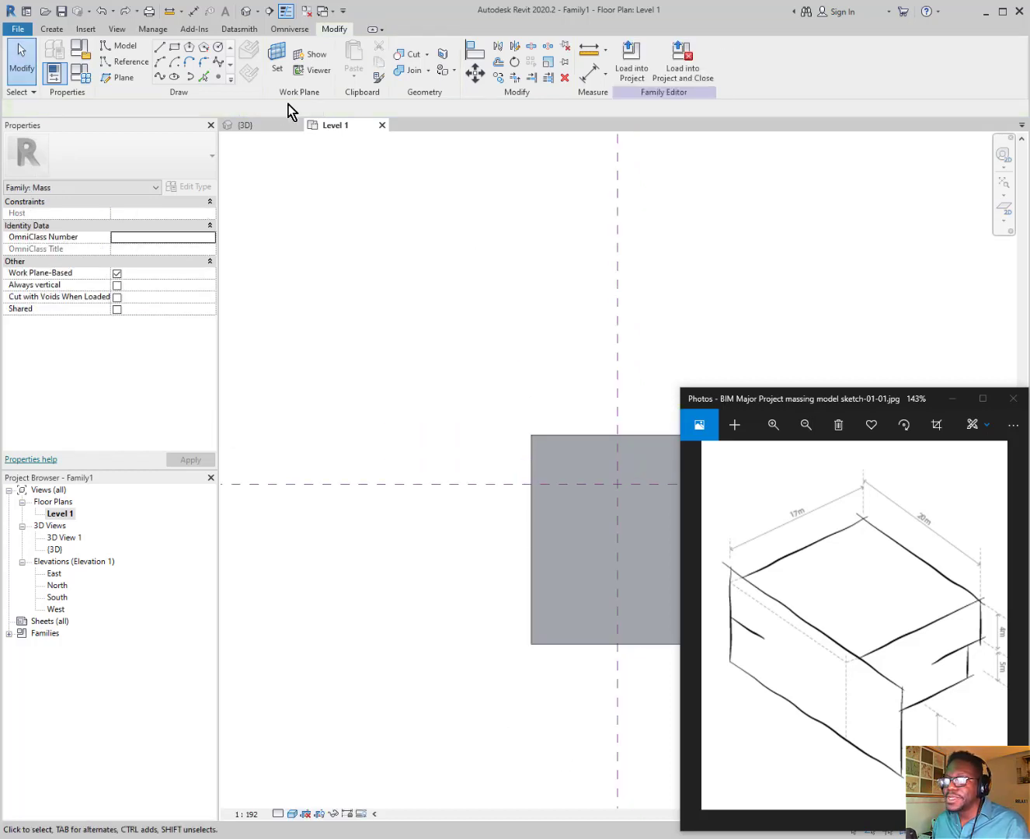
Draw a 29 m model line from the box's north-west corner straight down its west side, past the south edge
{"action": "left_click", "coordinate": [159, 47]}
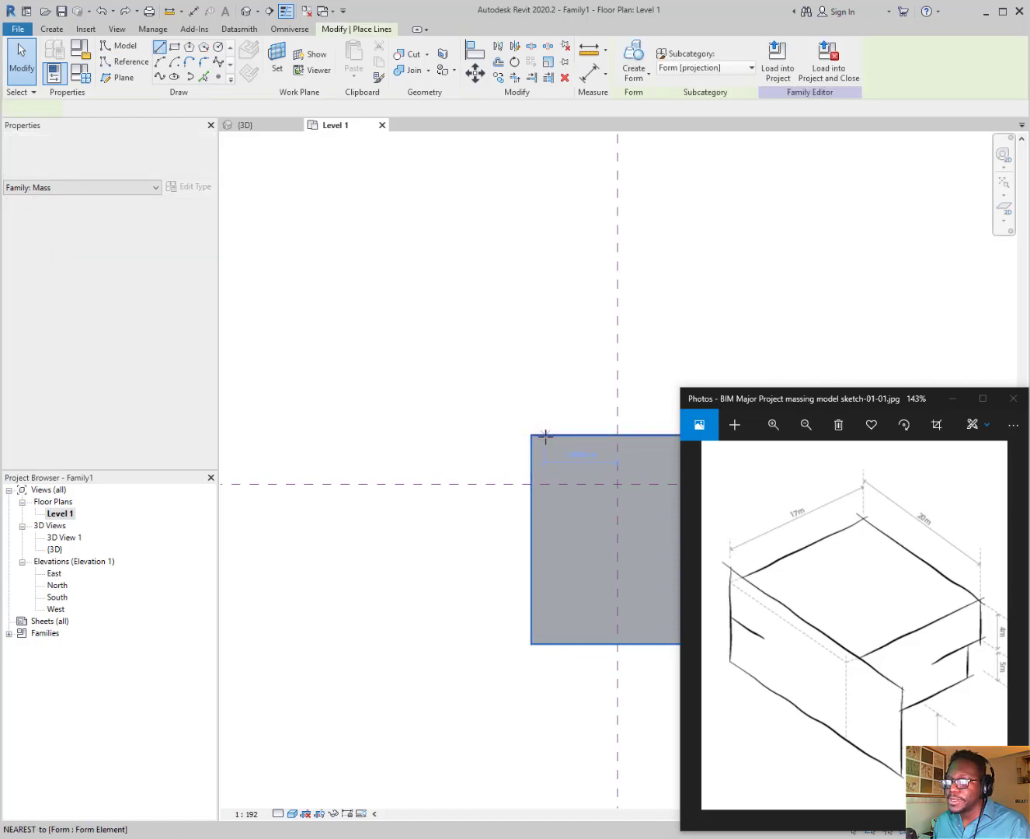
{"action": "left_click", "coordinate": [531, 436]}
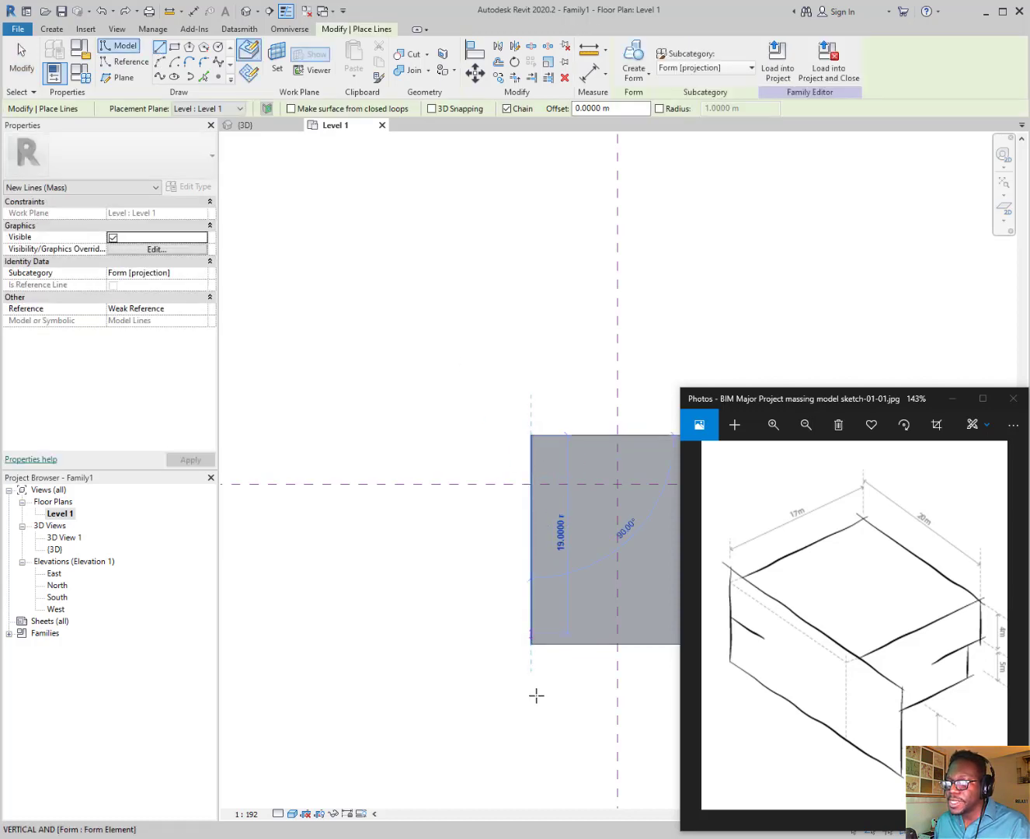
{"action": "left_click", "coordinate": [530, 734]}
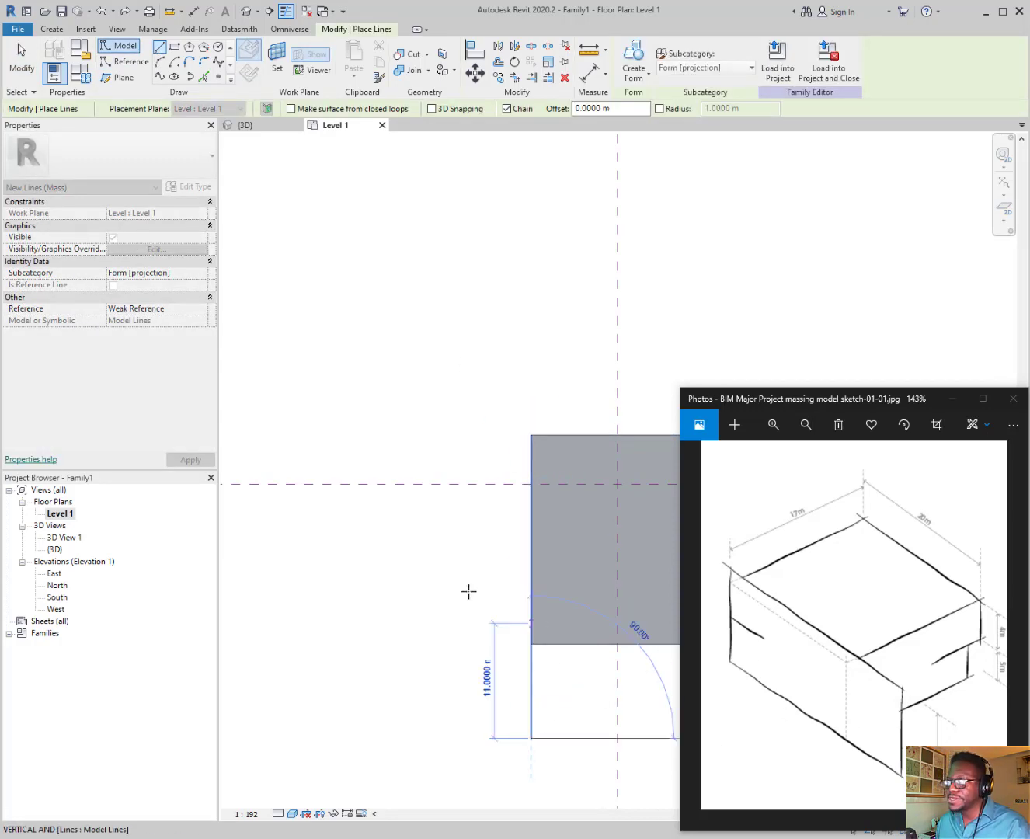
{"action": "key", "text": "Escape"}
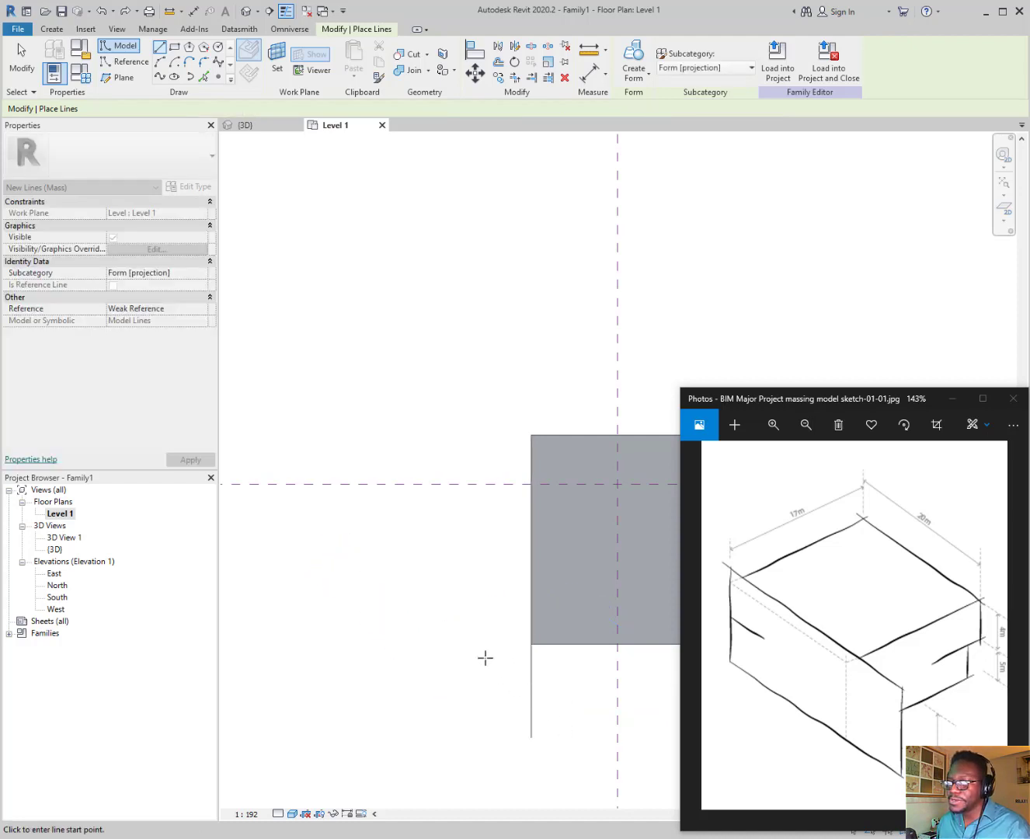
{"action": "scroll", "coordinate": [334, 605], "scroll_direction": "down", "scroll_amount": 1}
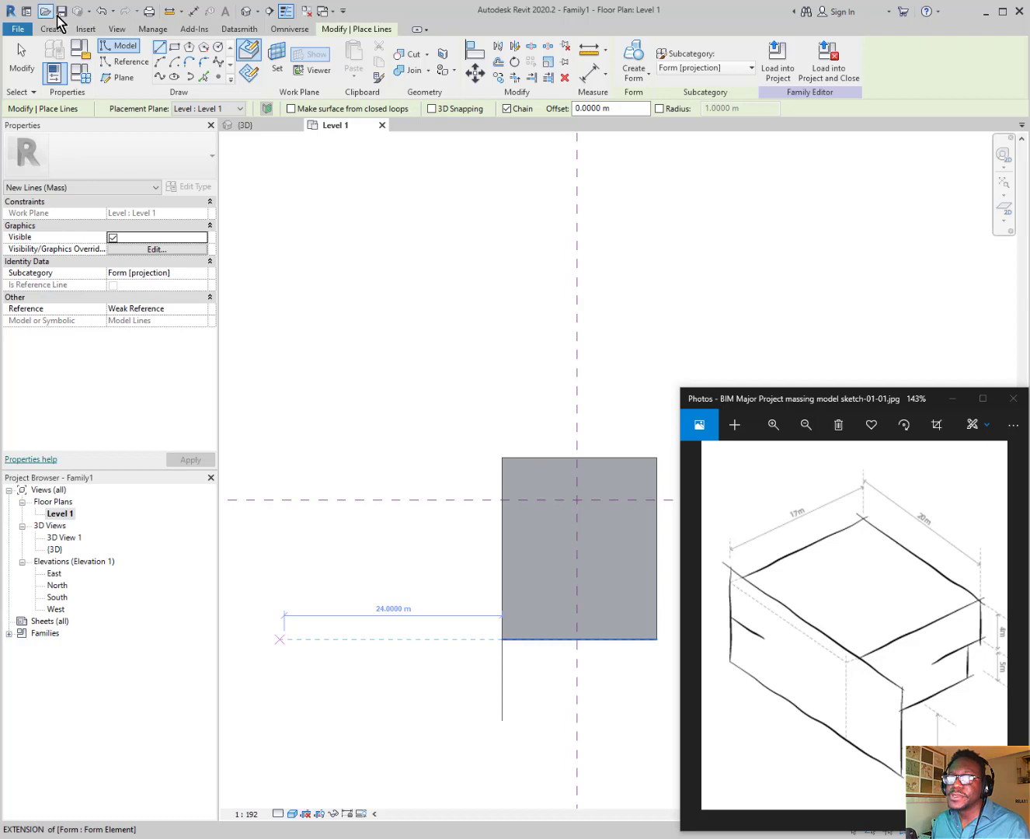
Create a vertical surface form from the 29 m line in the 3D view
{"action": "left_click", "coordinate": [248, 11]}
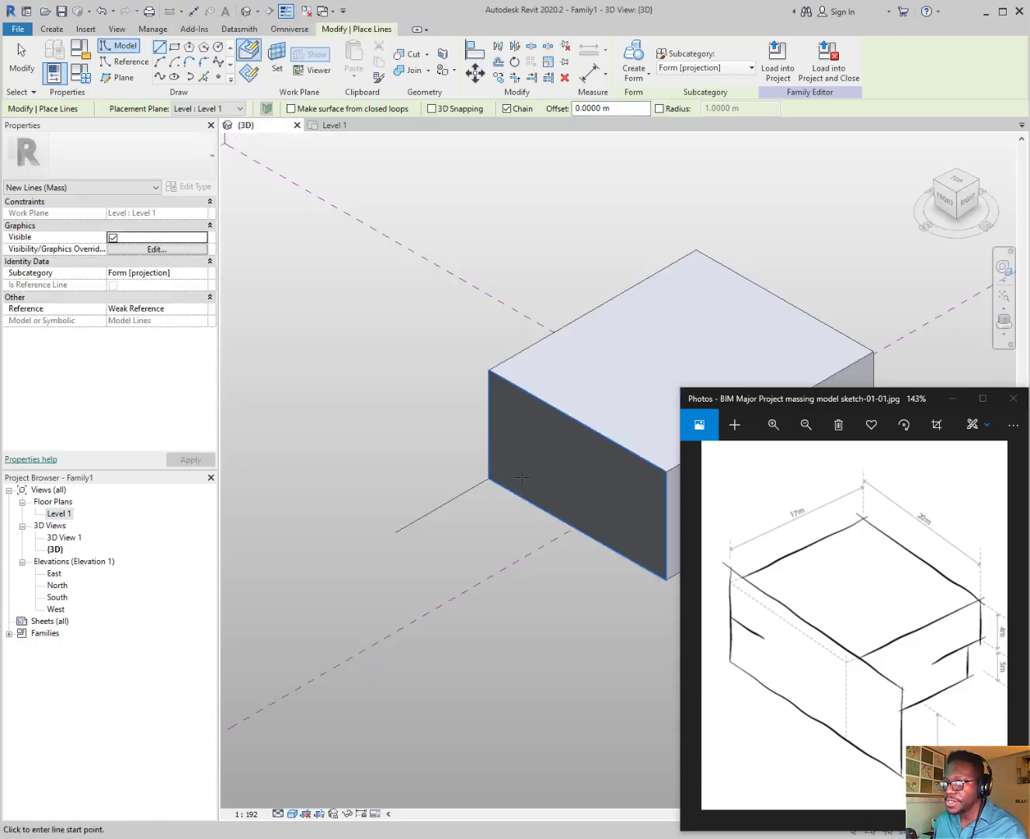
{"action": "middle_click_drag", "start_coordinate": [521, 477], "coordinate": [373, 550], "text": "shift"}
{"action": "middle_click_drag", "start_coordinate": [502, 576], "coordinate": [504, 578], "text": "shift"}
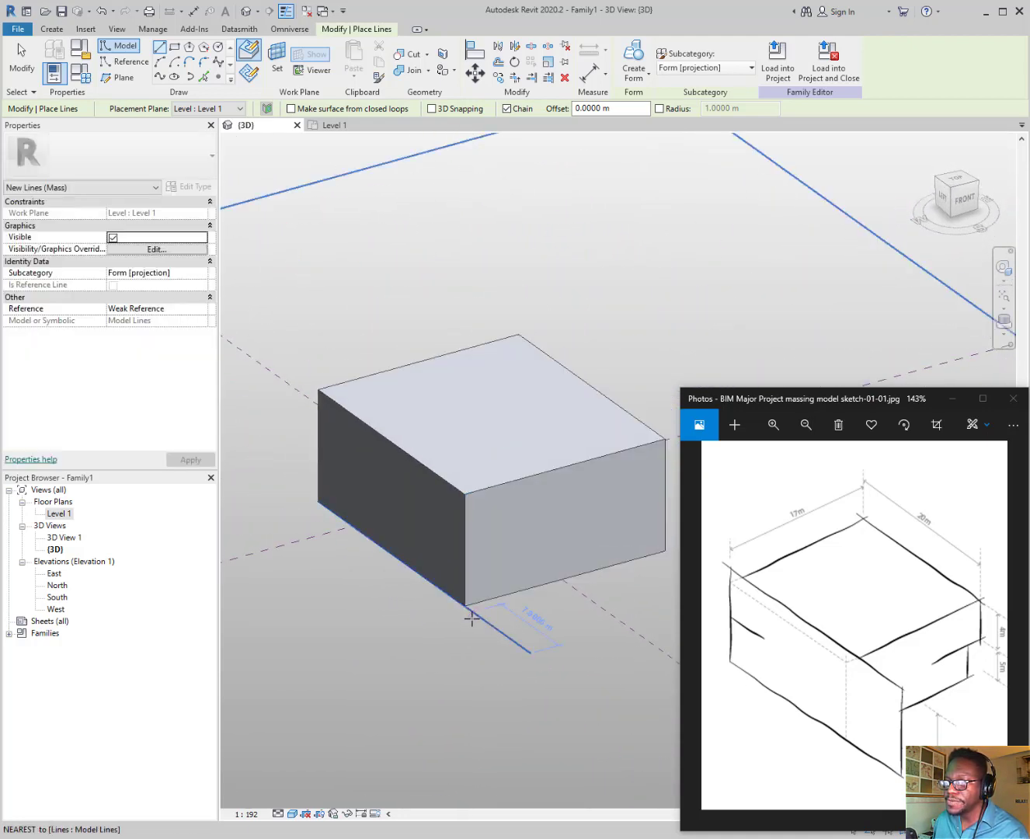
{"action": "key", "text": "Escape"}
{"action": "key", "text": "Escape"}
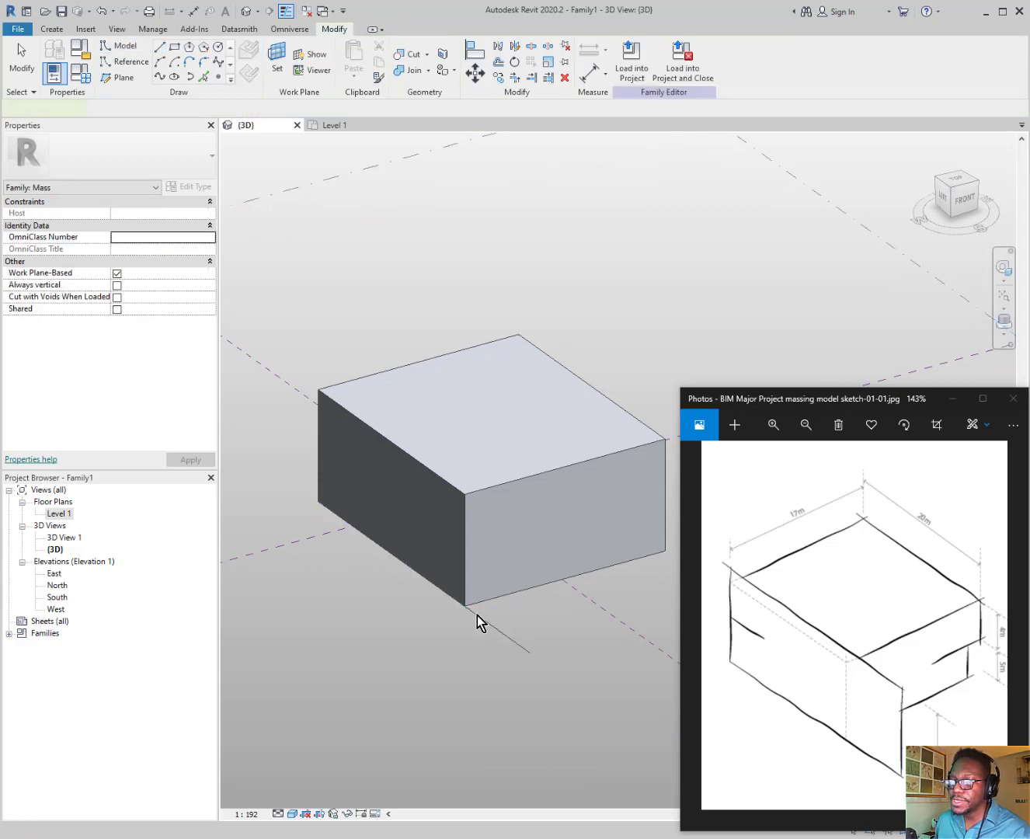
{"action": "left_click", "coordinate": [476, 617]}
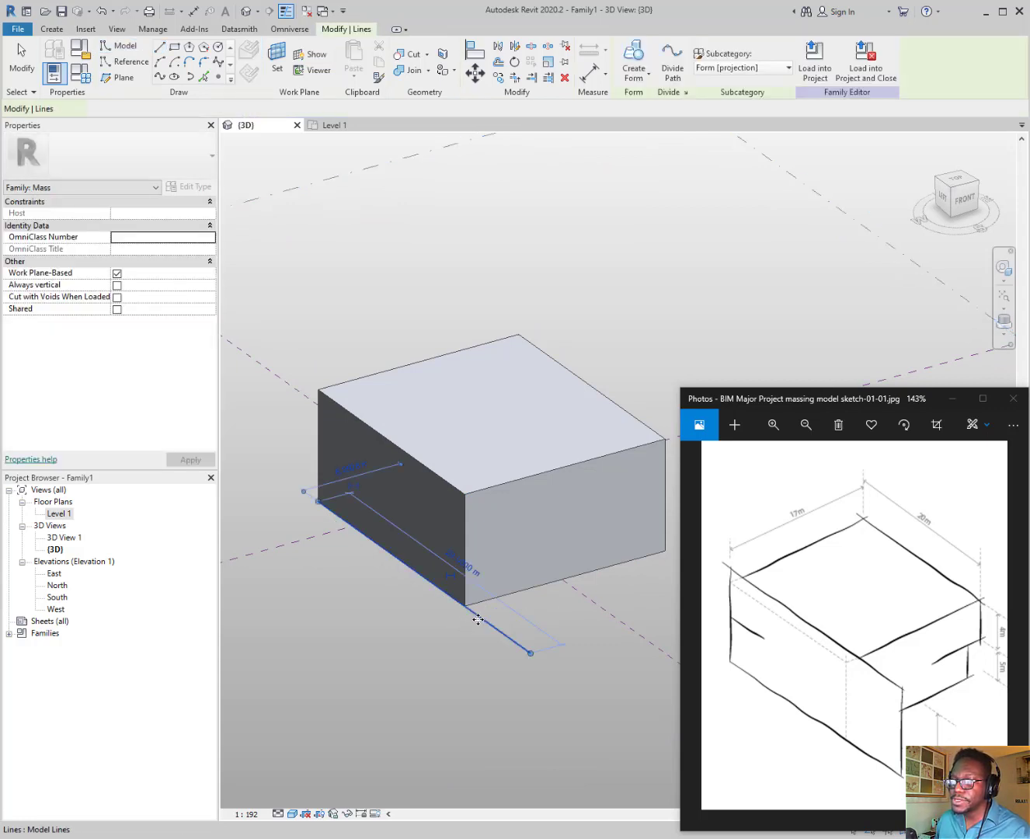
{"action": "left_click", "coordinate": [52, 29]}
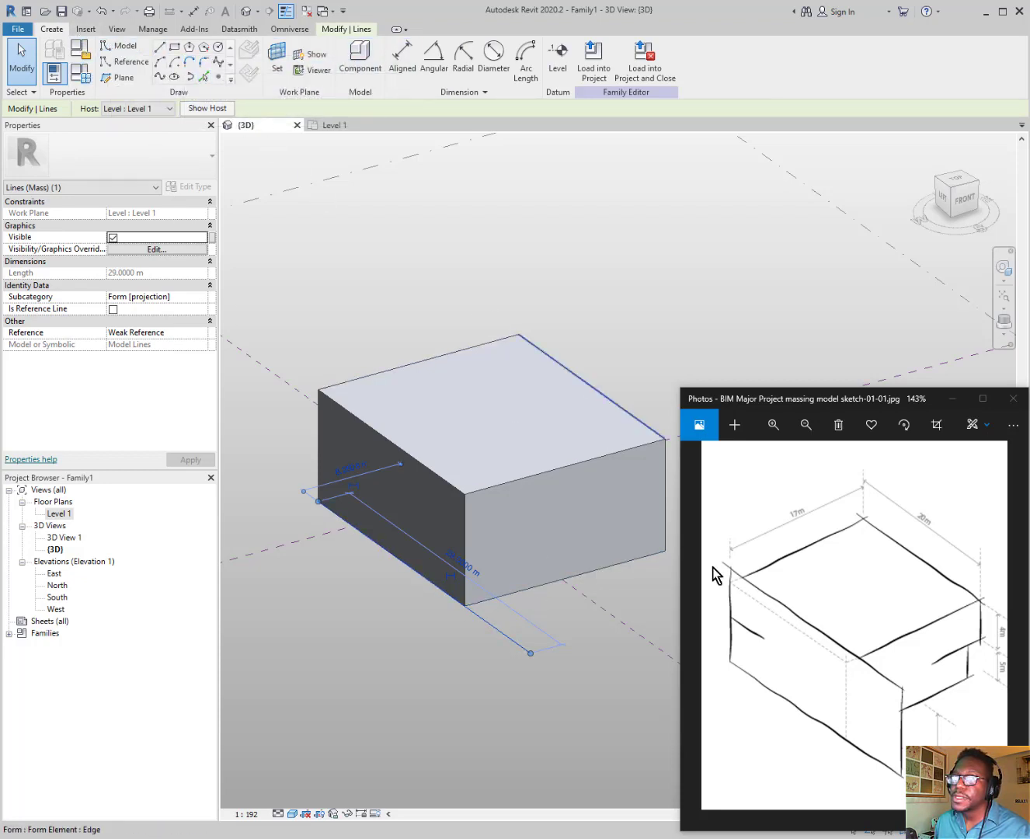
{"action": "key", "text": "Escape"}
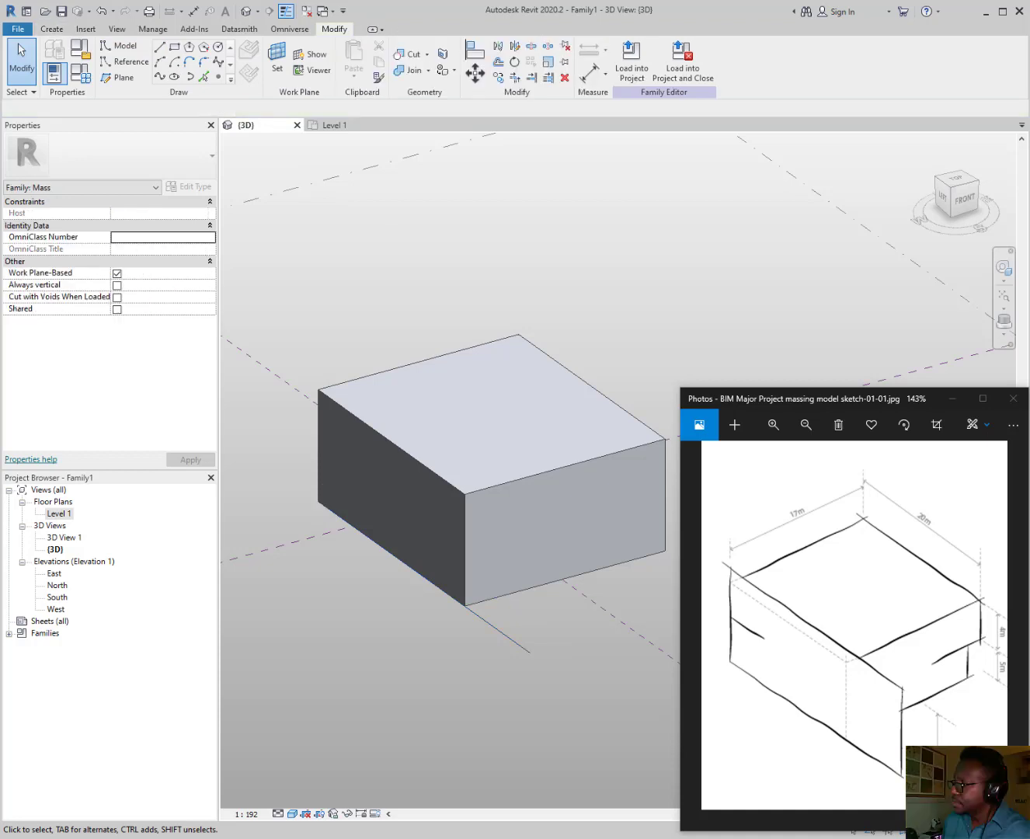
{"action": "left_click", "coordinate": [491, 630]}
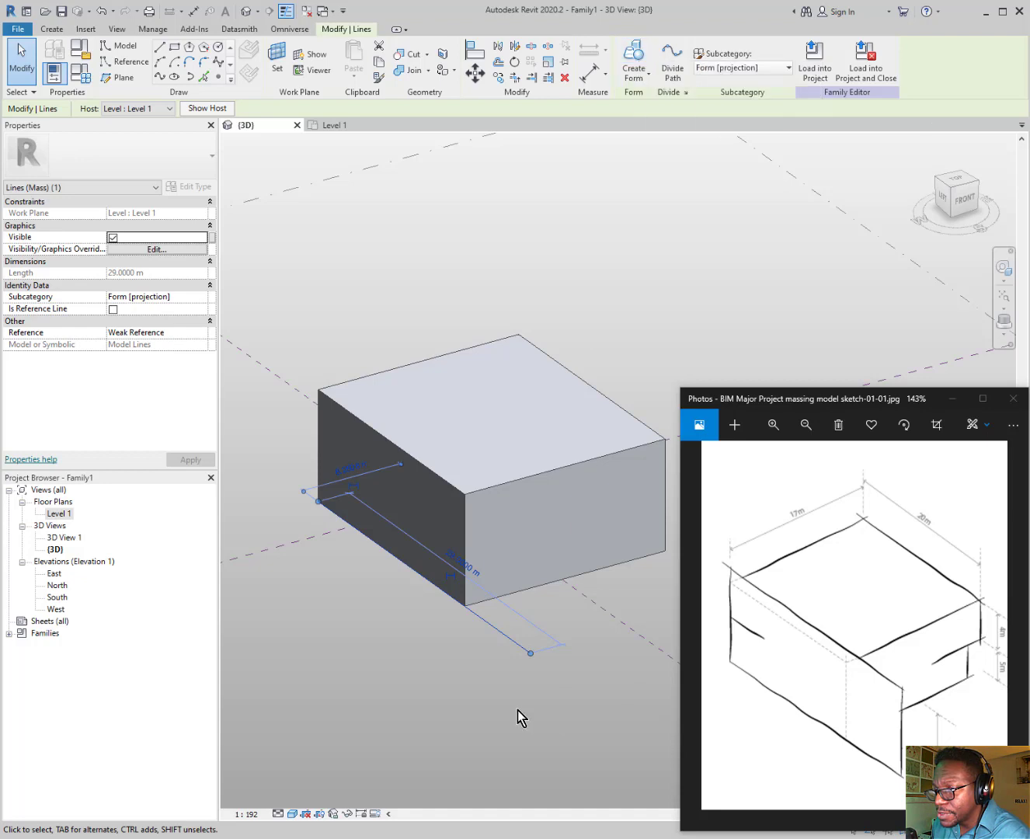
{"action": "left_click", "coordinate": [629, 61]}
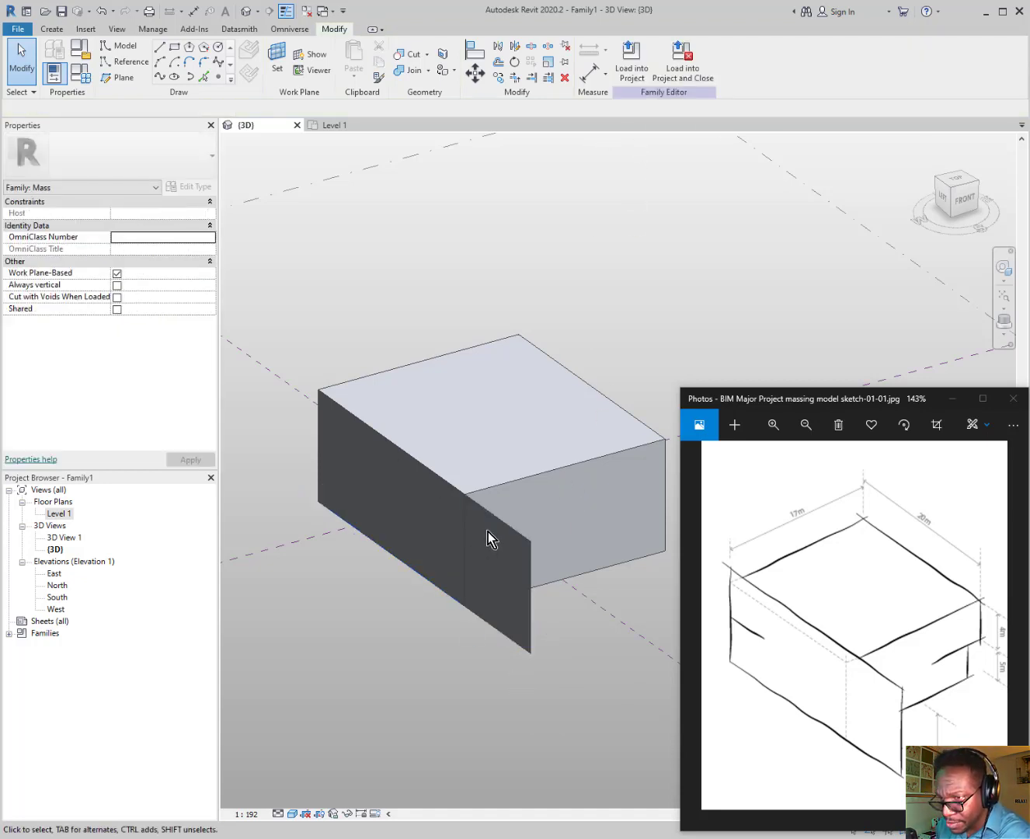
Raise the side wall's top edge and set the wall's height to 10 m as in the sketch image
{"action": "left_click", "coordinate": [490, 516]}
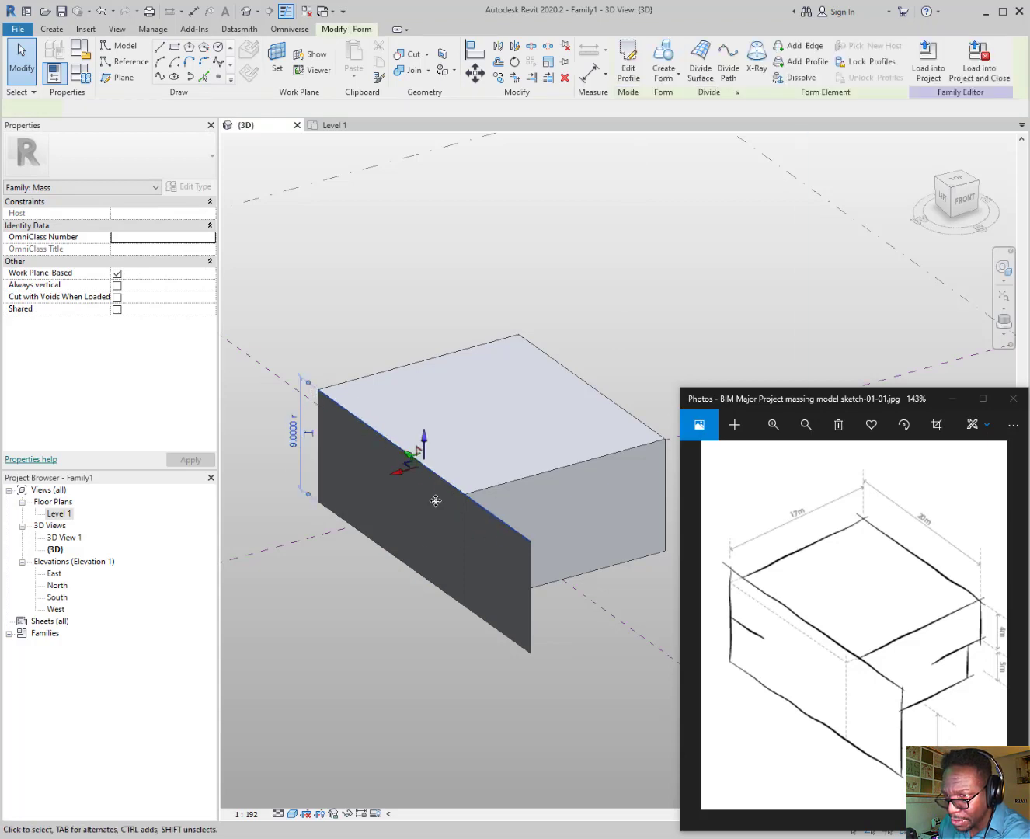
{"action": "scroll", "coordinate": [748, 608], "scroll_direction": "down", "scroll_amount": 5}
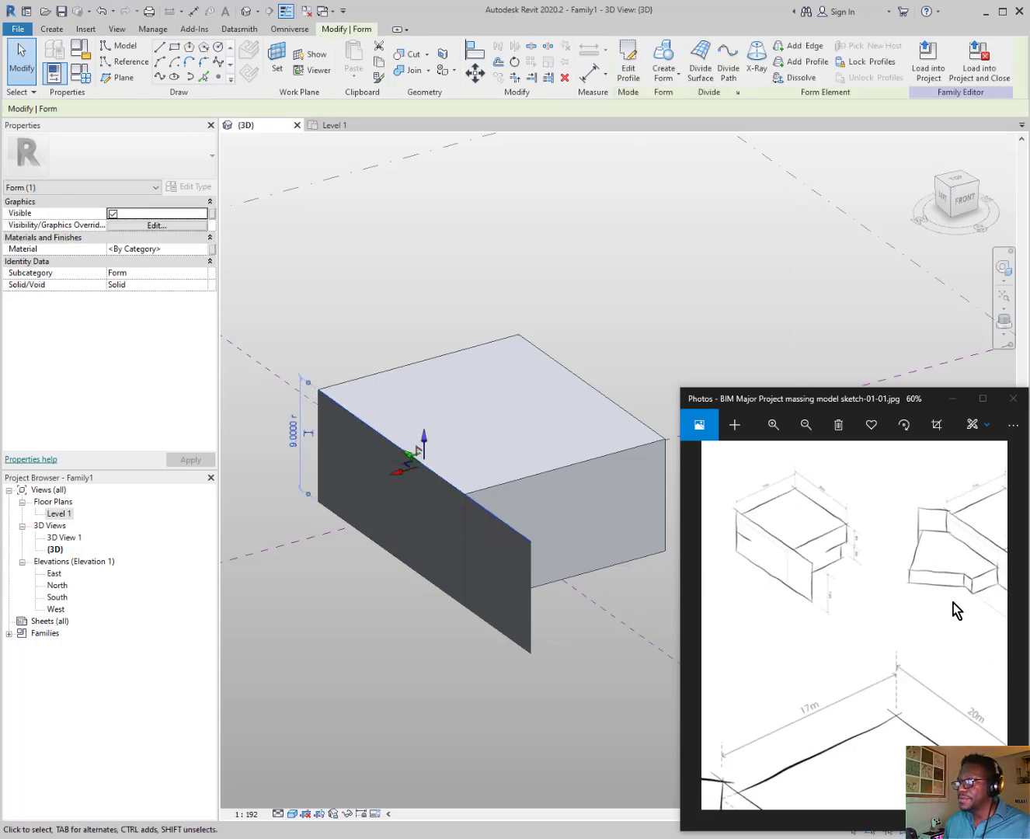
{"action": "scroll", "coordinate": [908, 522], "scroll_direction": "up", "scroll_amount": 3}
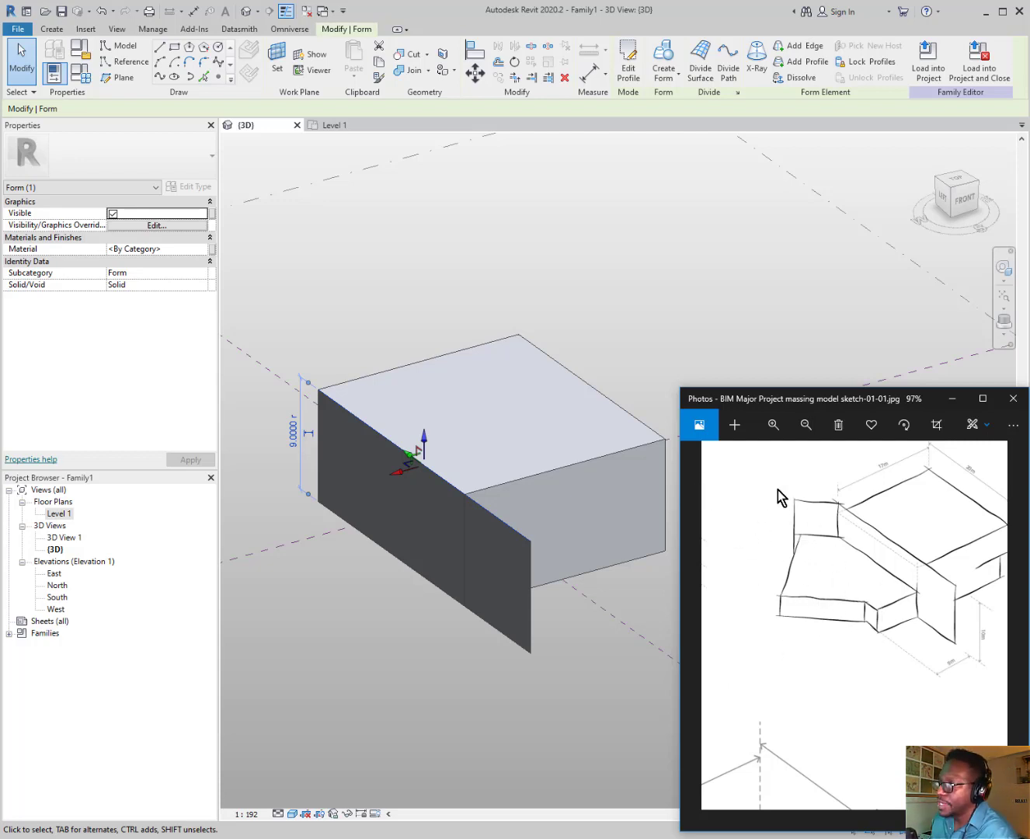
{"action": "left_click", "coordinate": [493, 516]}
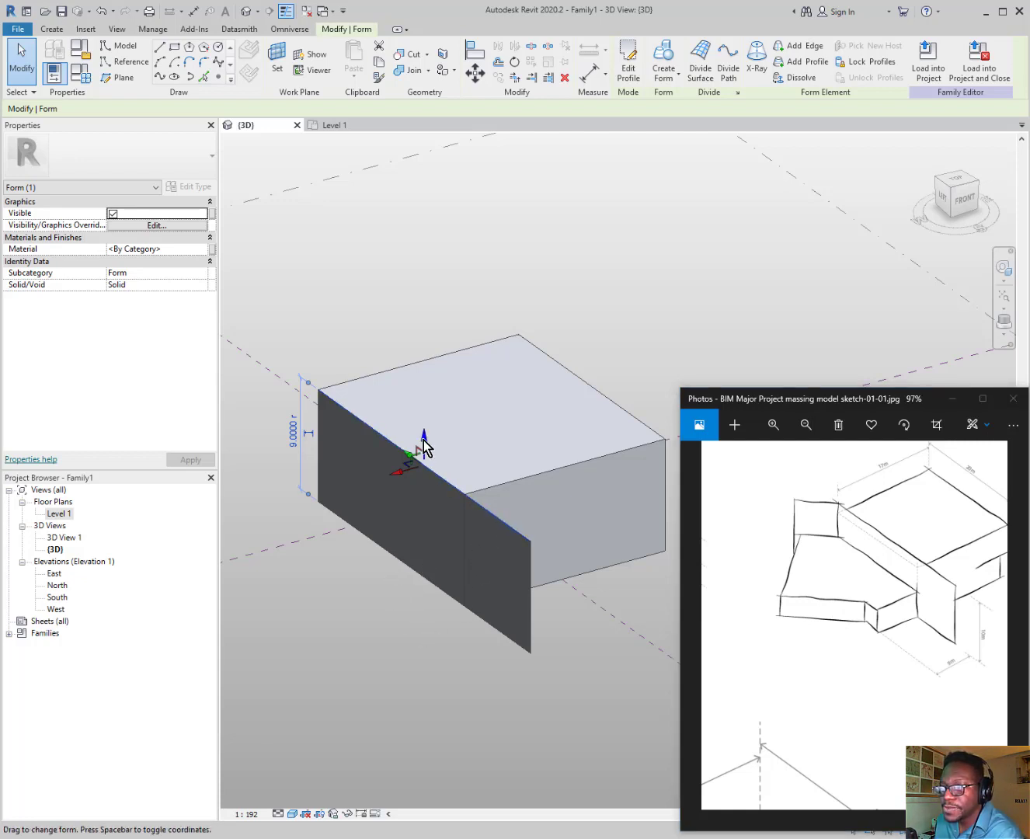
{"action": "left_click_drag", "start_coordinate": [421, 443], "coordinate": [424, 417]}
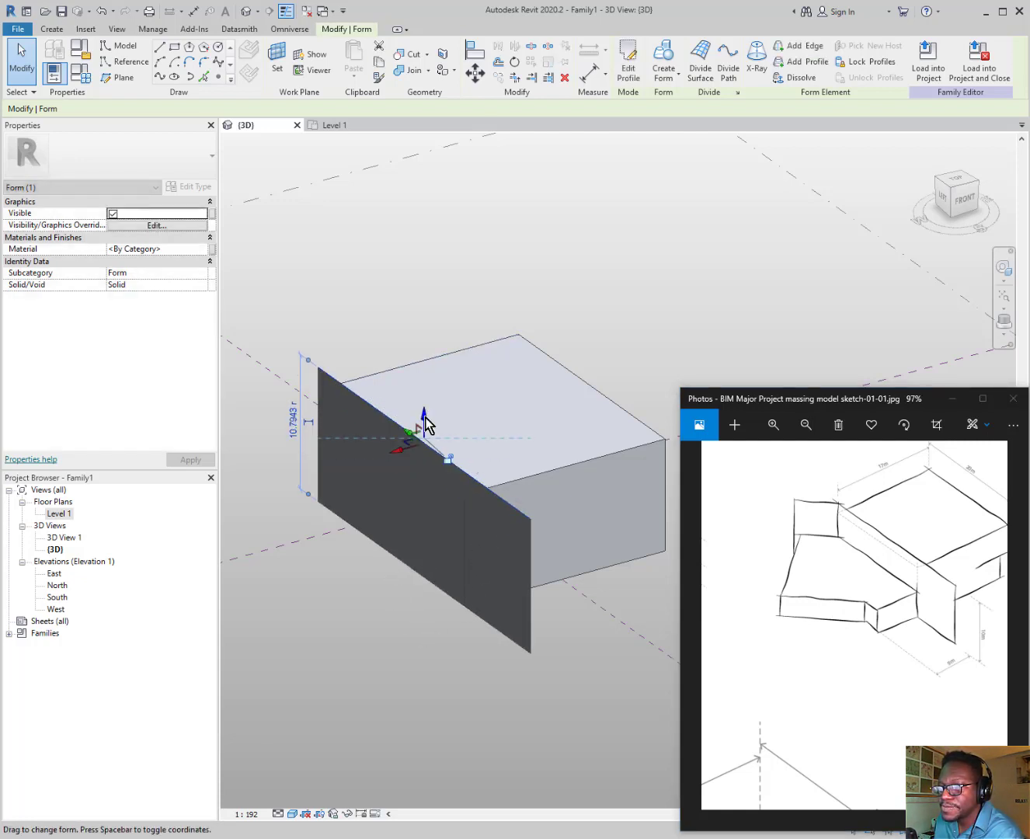
{"action": "scroll", "coordinate": [893, 618], "scroll_direction": "down", "scroll_amount": 2}
{"action": "scroll", "coordinate": [940, 621], "scroll_direction": "up", "scroll_amount": 5}
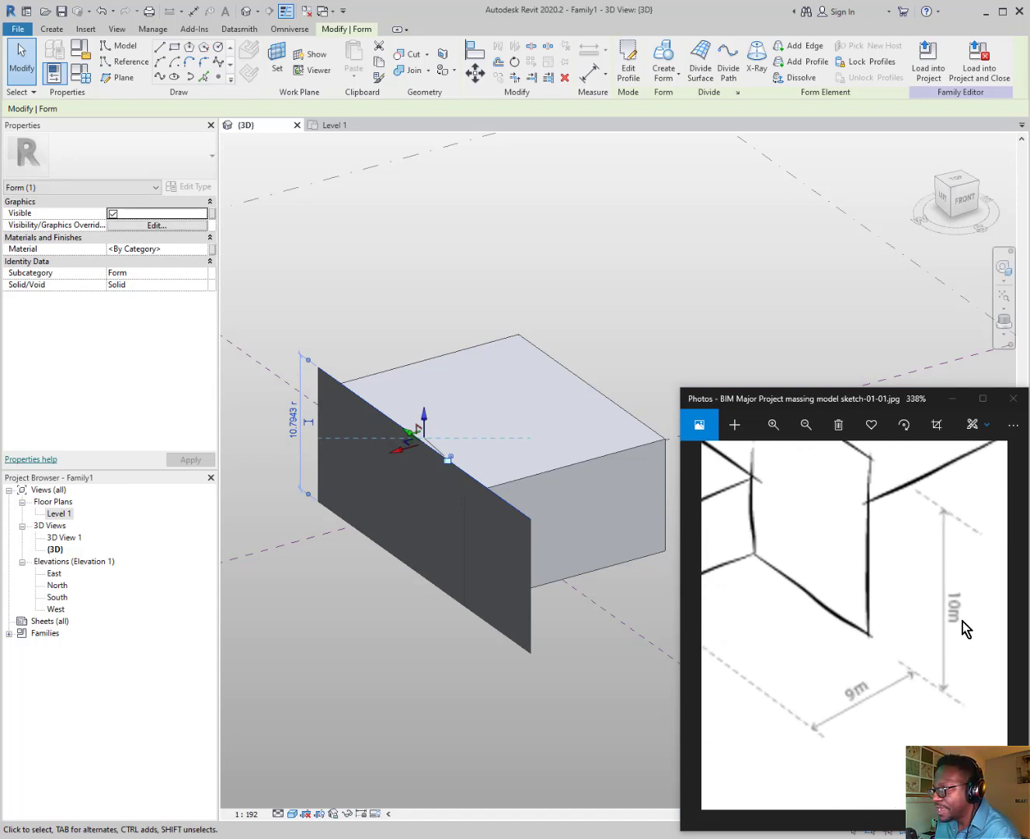
{"action": "left_click", "coordinate": [293, 425]}
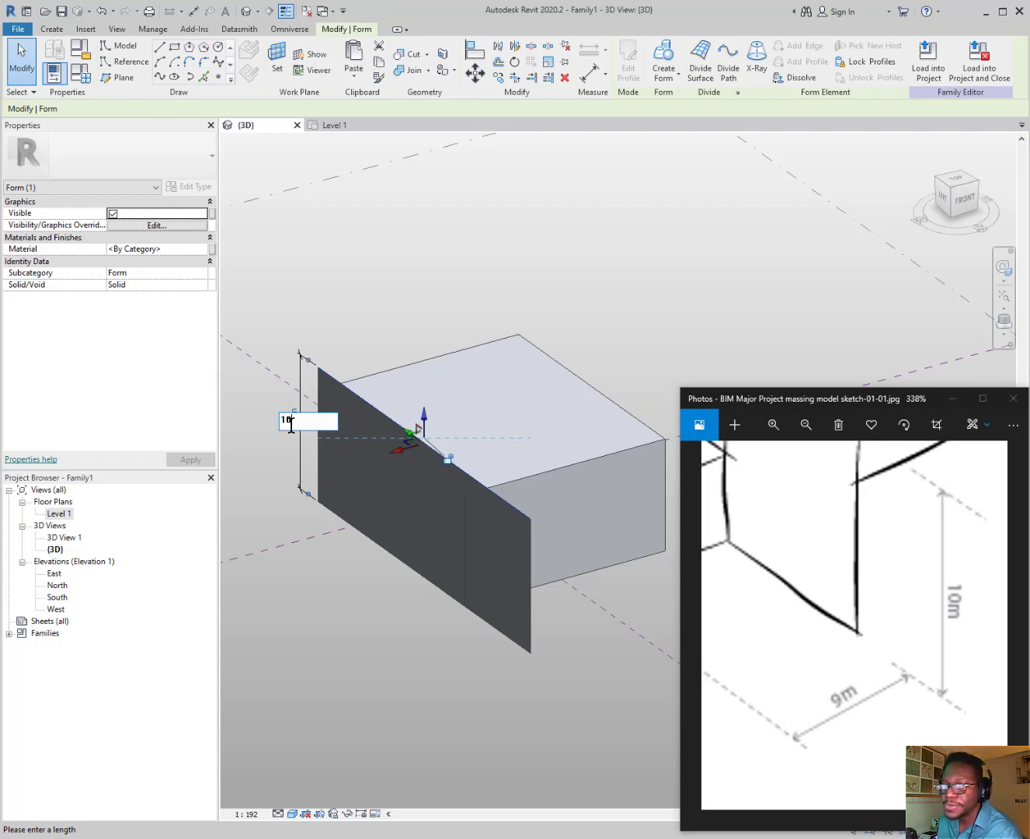
{"action": "type", "text": "10"}
{"action": "key", "text": "Return"}
{"action": "left_click", "coordinate": [357, 555]}
Bring the whole third massing stage into view in the sketch image and open the Level 1 floor plan
{"action": "scroll", "coordinate": [878, 559], "scroll_direction": "down", "scroll_amount": 3}
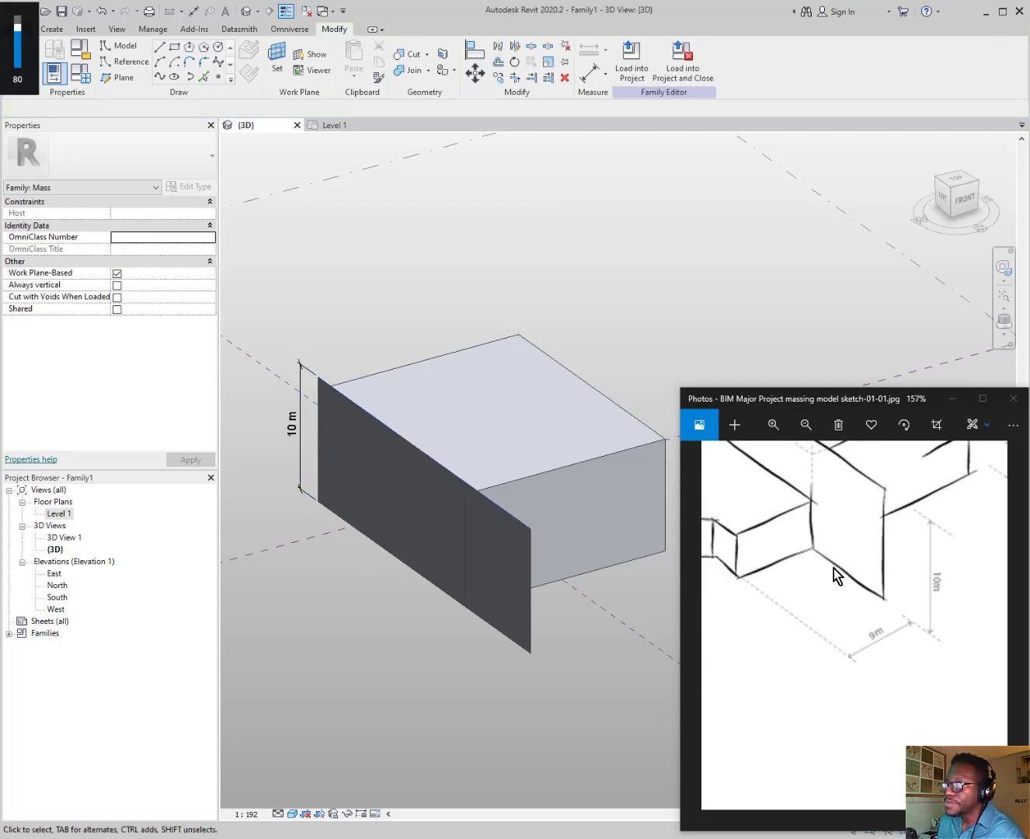
{"action": "scroll", "coordinate": [833, 568], "scroll_direction": "down", "scroll_amount": 3}
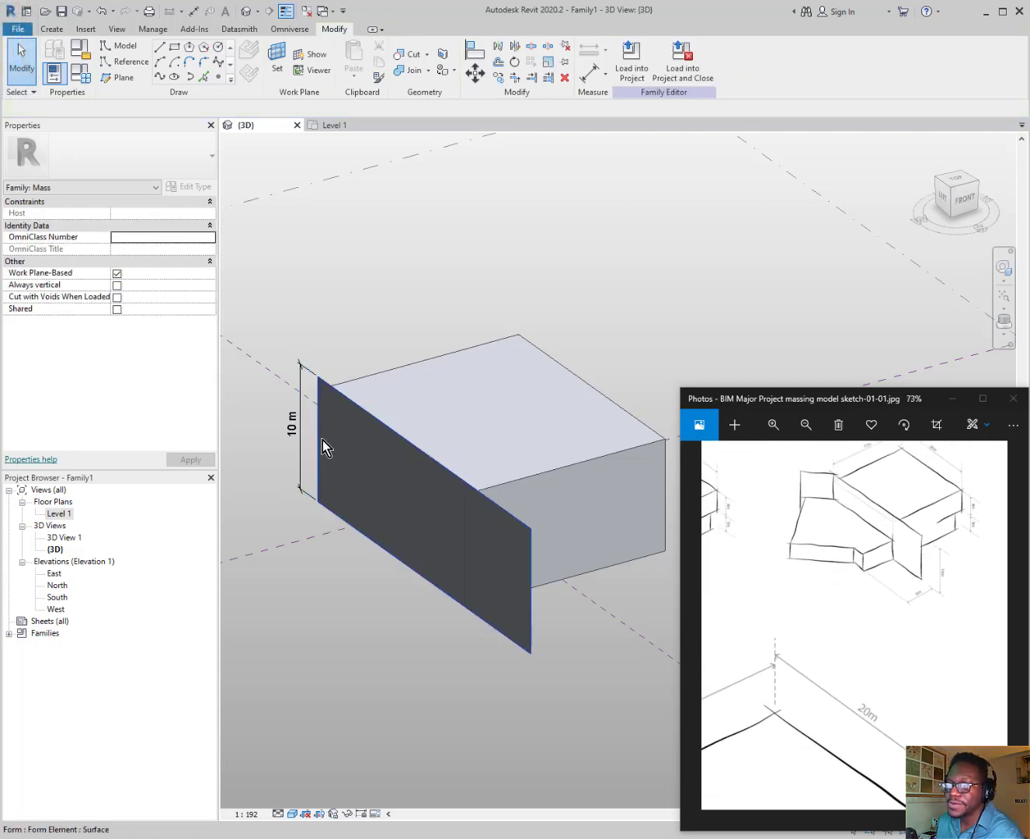
{"action": "scroll", "coordinate": [323, 440], "scroll_direction": "up", "scroll_amount": 3}
{"action": "left_click", "coordinate": [57, 514]}
{"action": "double_click", "coordinate": [56, 516]}
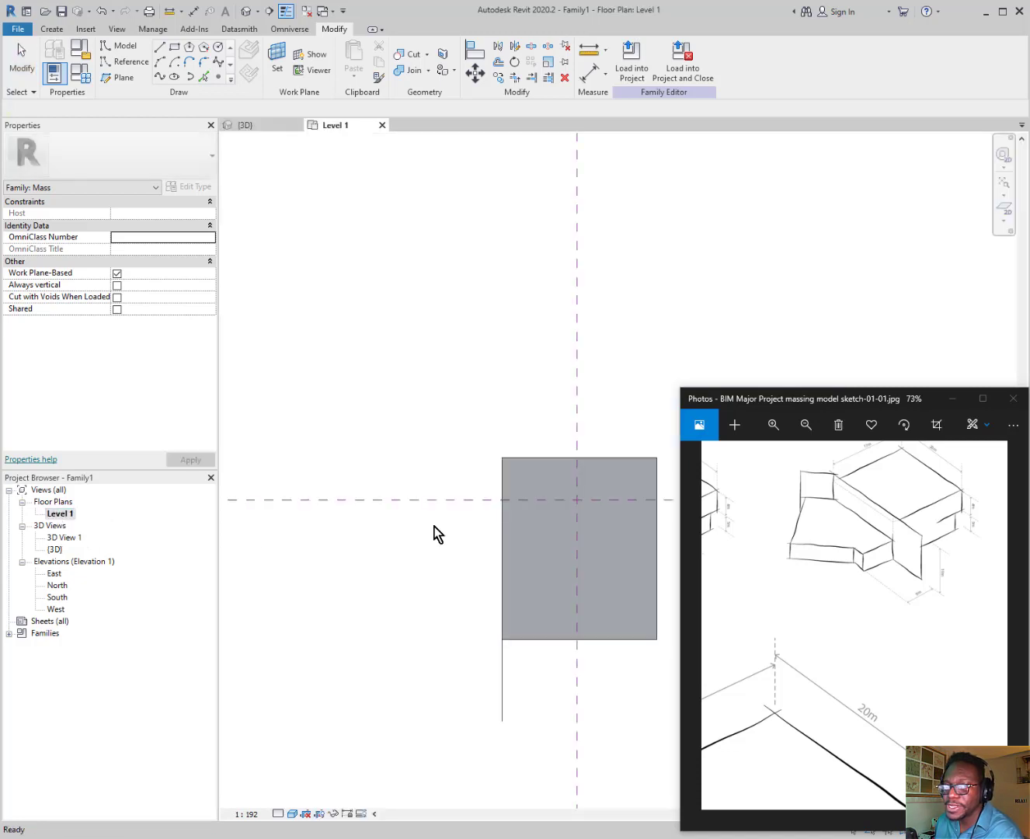
Draw an 8 m model line from the box's north-west corner outward to the north-west at 135° to the north edge
{"action": "scroll", "coordinate": [449, 438], "scroll_direction": "up", "scroll_amount": 2}
{"action": "scroll", "coordinate": [495, 329], "scroll_direction": "down", "scroll_amount": 2}
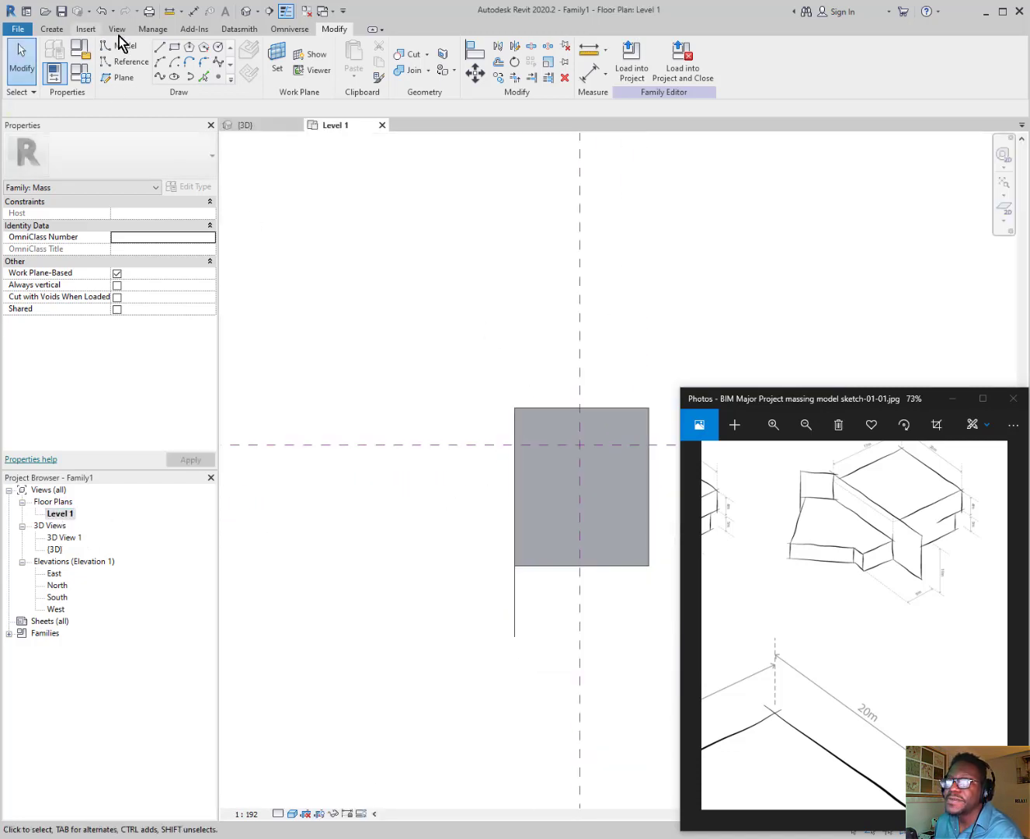
{"action": "left_click", "coordinate": [161, 49]}
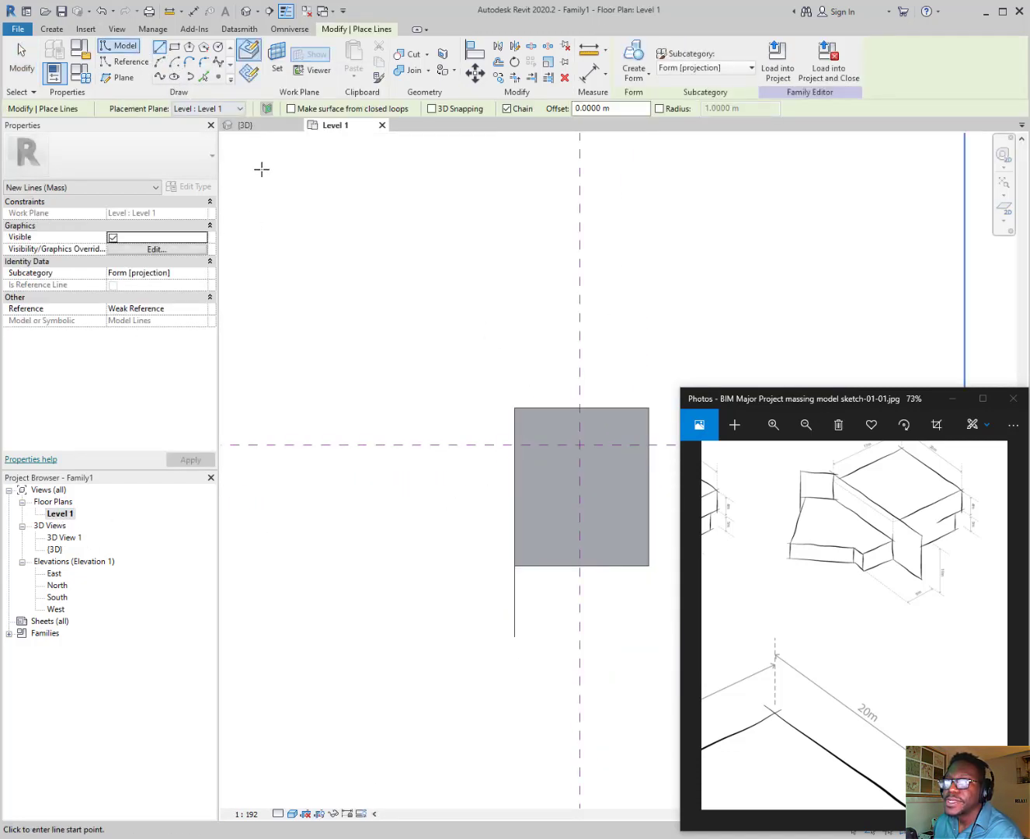
{"action": "scroll", "coordinate": [559, 381], "scroll_direction": "up", "scroll_amount": 1}
{"action": "left_click", "coordinate": [505, 411]}
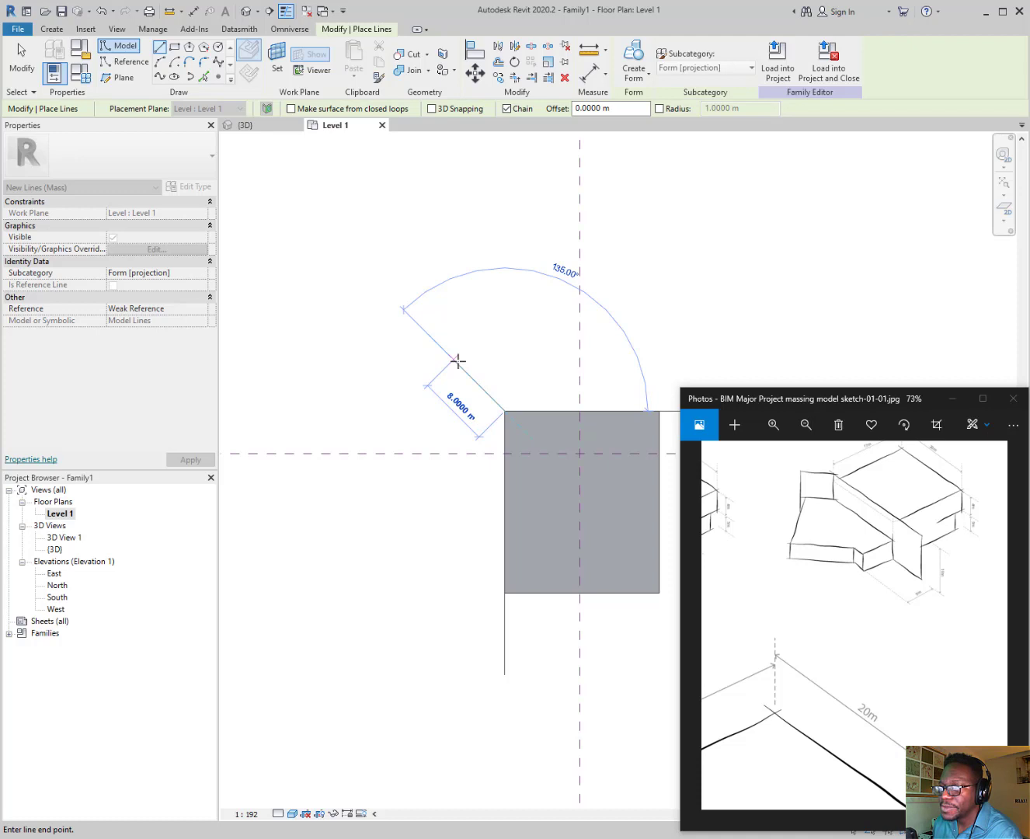
{"action": "left_click", "coordinate": [455, 360]}
{"action": "key", "text": "Escape"}
{"action": "key", "text": "Escape"}
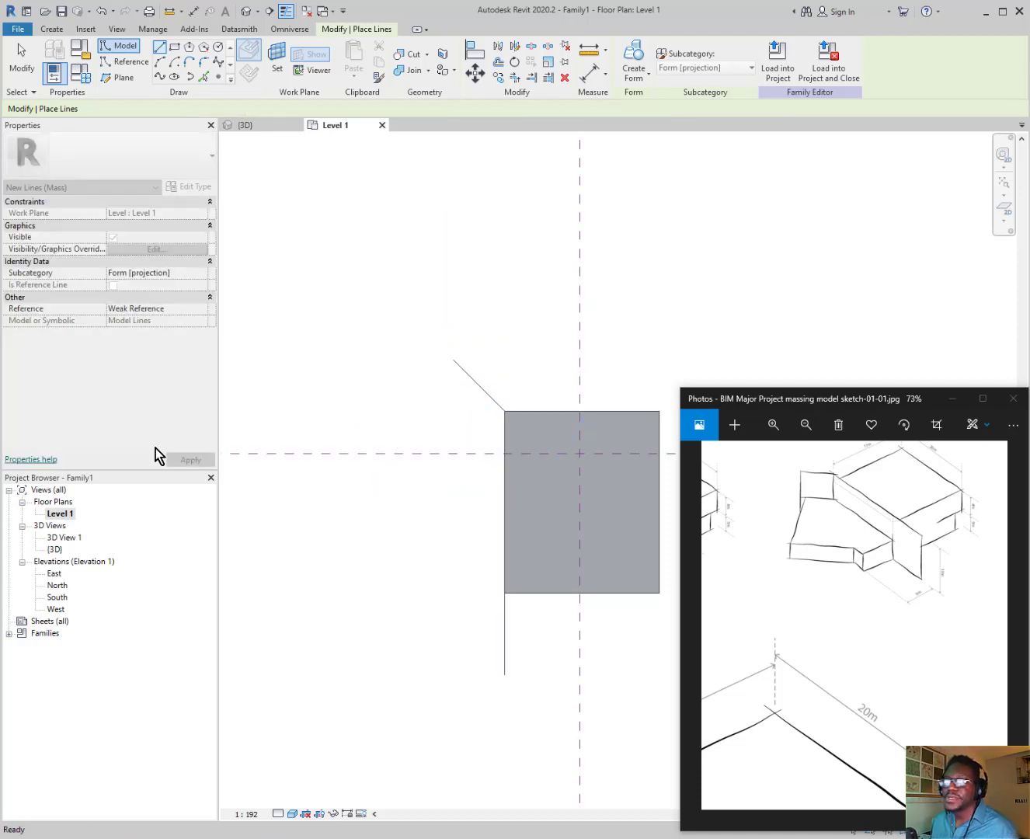
Create a surface form from the 8 m diagonal line in 3D and raise its top edge level with the 10 m side wall
{"action": "double_click", "coordinate": [55, 549]}
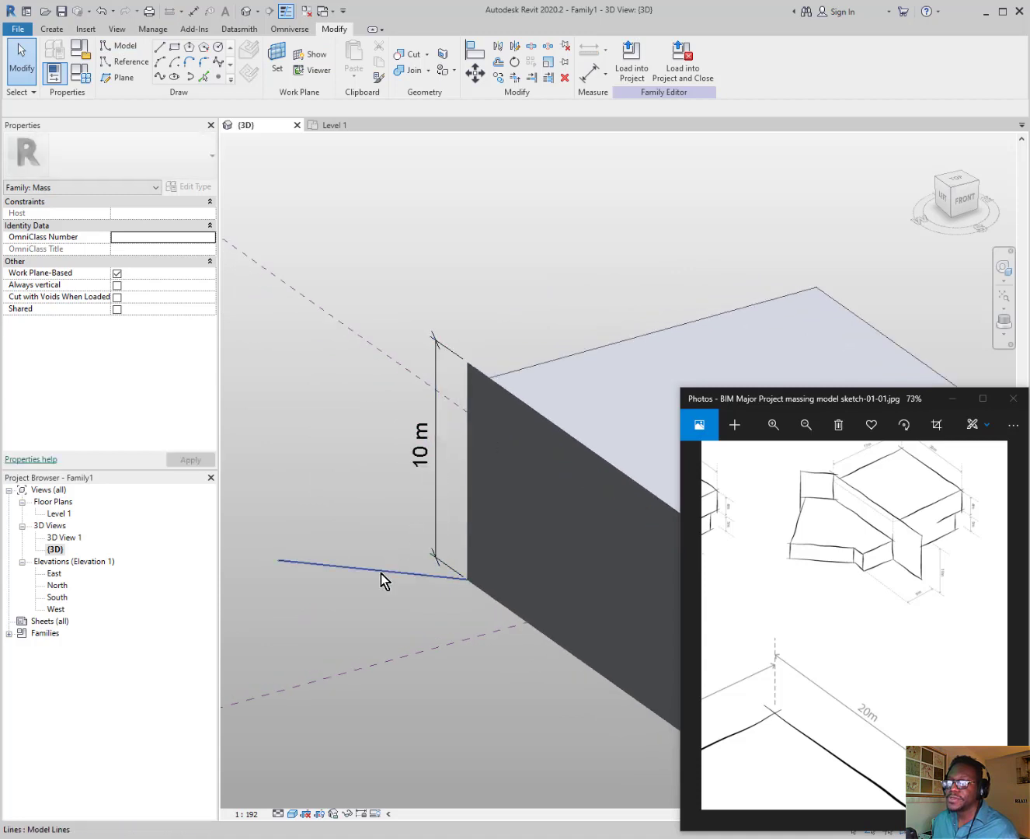
{"action": "left_click", "coordinate": [382, 575]}
{"action": "left_click", "coordinate": [635, 62]}
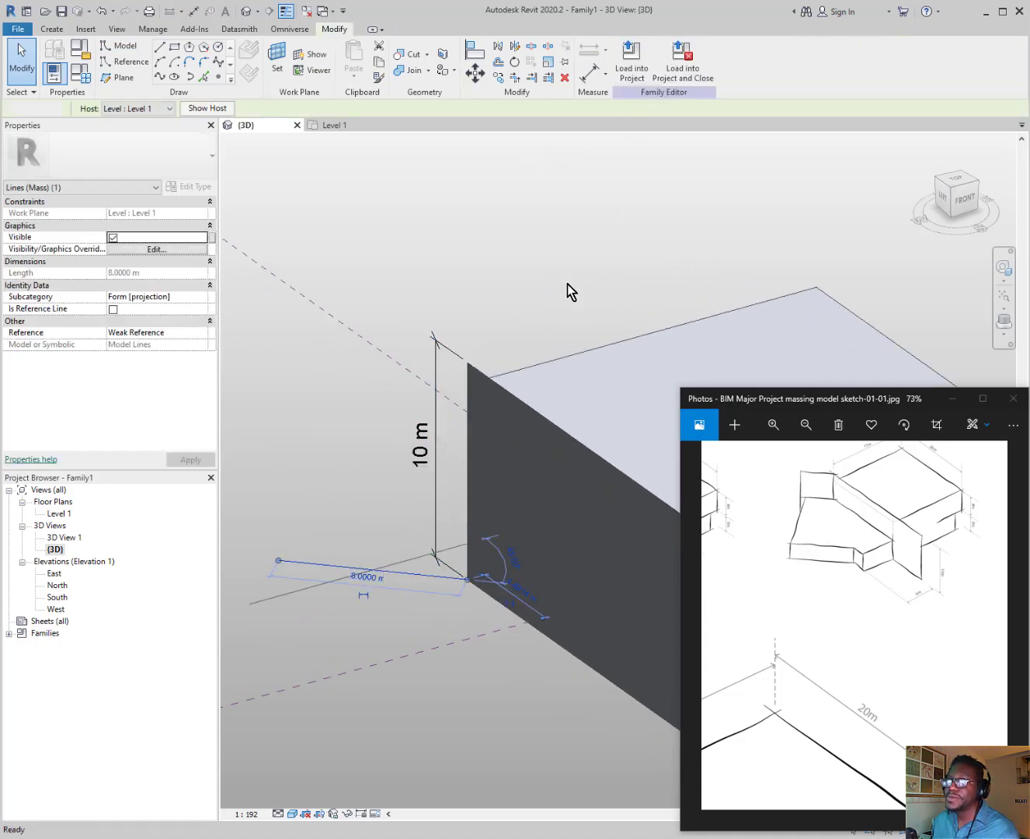
{"action": "left_click", "coordinate": [379, 527]}
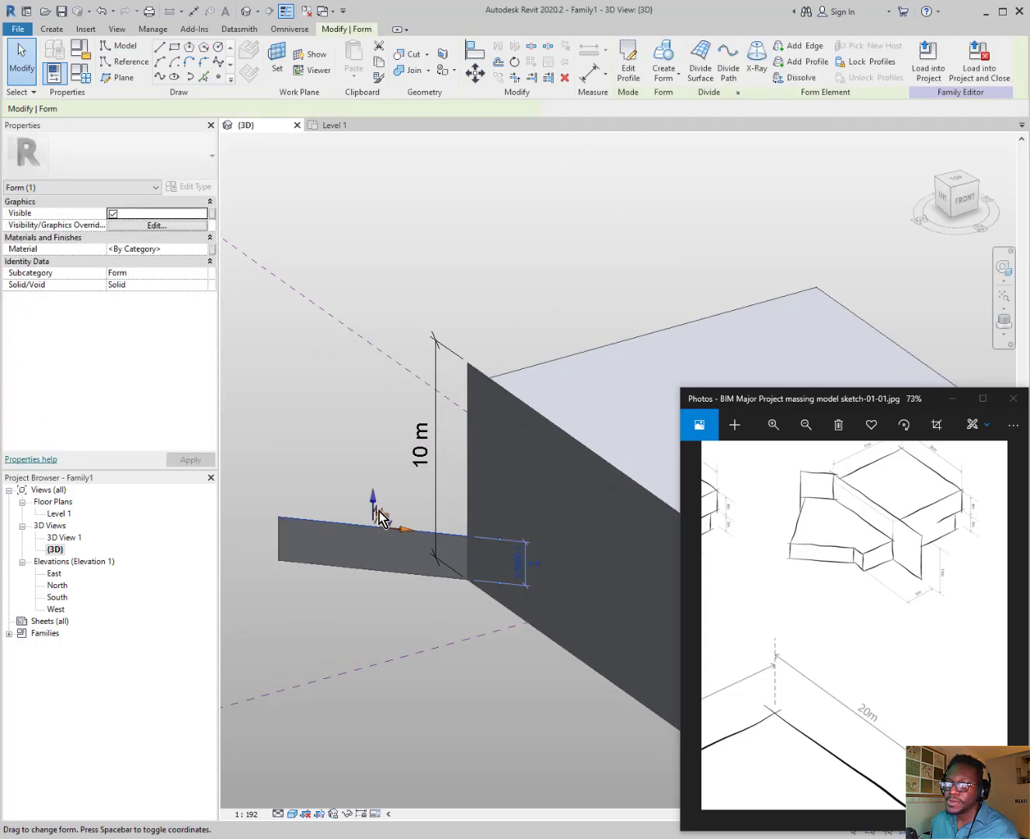
{"action": "left_click_drag", "start_coordinate": [372, 497], "coordinate": [408, 325]}
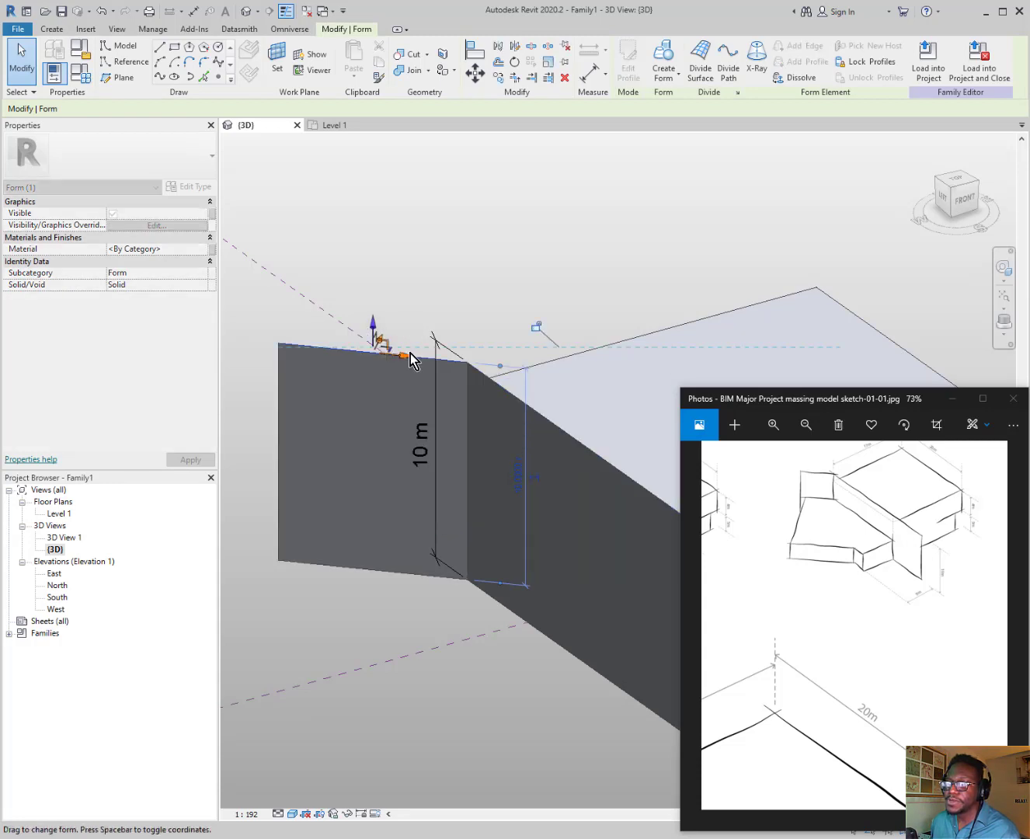
{"action": "mouse_move", "coordinate": [576, 420]}
{"action": "middle_mouse_down", "text": "shift"}
{"action": "mouse_move", "coordinate": [590, 419]}
{"action": "mouse_move", "coordinate": [527, 410]}
{"action": "mouse_move", "coordinate": [499, 447]}
{"action": "mouse_move", "coordinate": [502, 475]}
{"action": "middle_mouse_up", "text": "shift"}
{"action": "scroll", "coordinate": [510, 401], "scroll_direction": "down", "scroll_amount": 1}
Frame the third massing stage's low volume in the sketch image and open the Level 1 floor plan
{"action": "scroll", "coordinate": [876, 534], "scroll_direction": "down", "scroll_amount": 3}
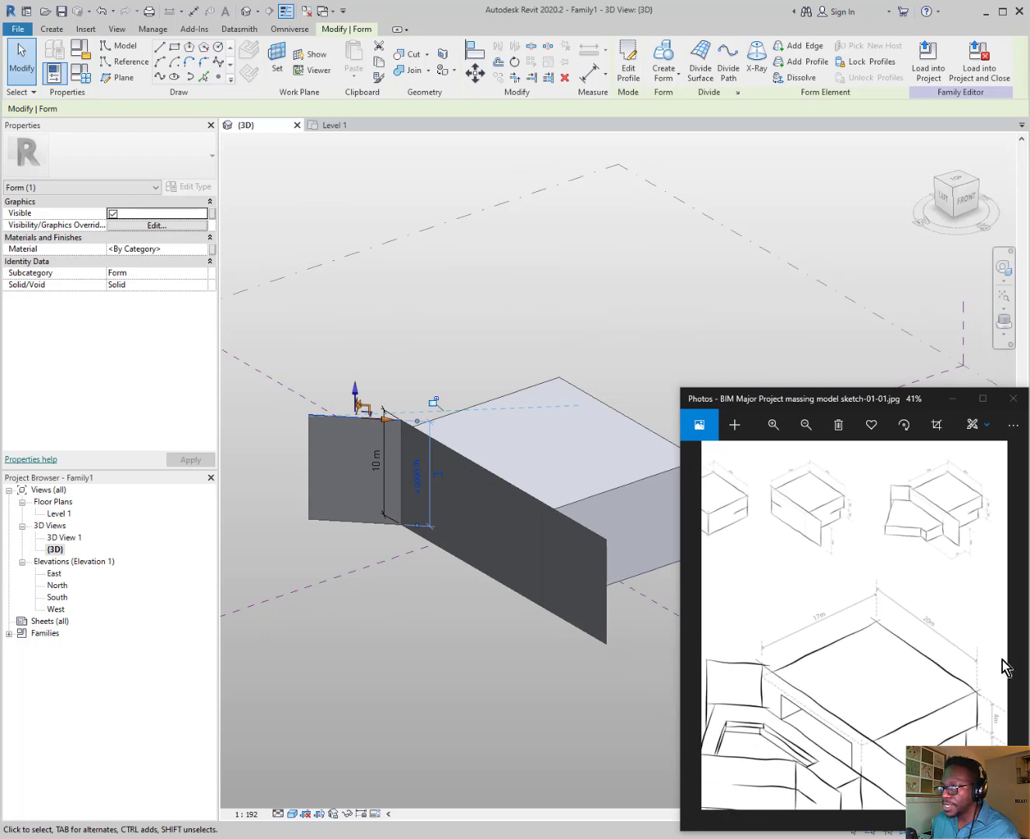
{"action": "scroll", "coordinate": [938, 501], "scroll_direction": "up", "scroll_amount": 5}
{"action": "mouse_move", "coordinate": [899, 550]}
{"action": "left_mouse_down"}
{"action": "mouse_move", "coordinate": [876, 604]}
{"action": "mouse_move", "coordinate": [874, 653]}
{"action": "left_mouse_up"}
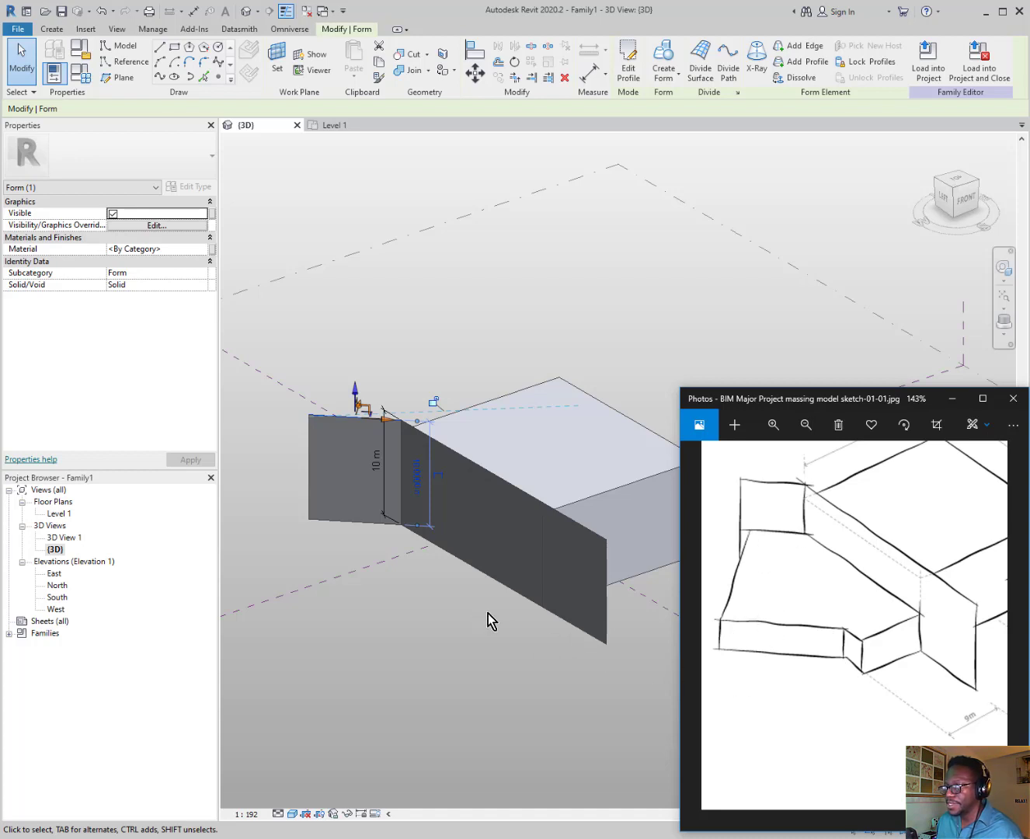
{"action": "double_click", "coordinate": [61, 513]}
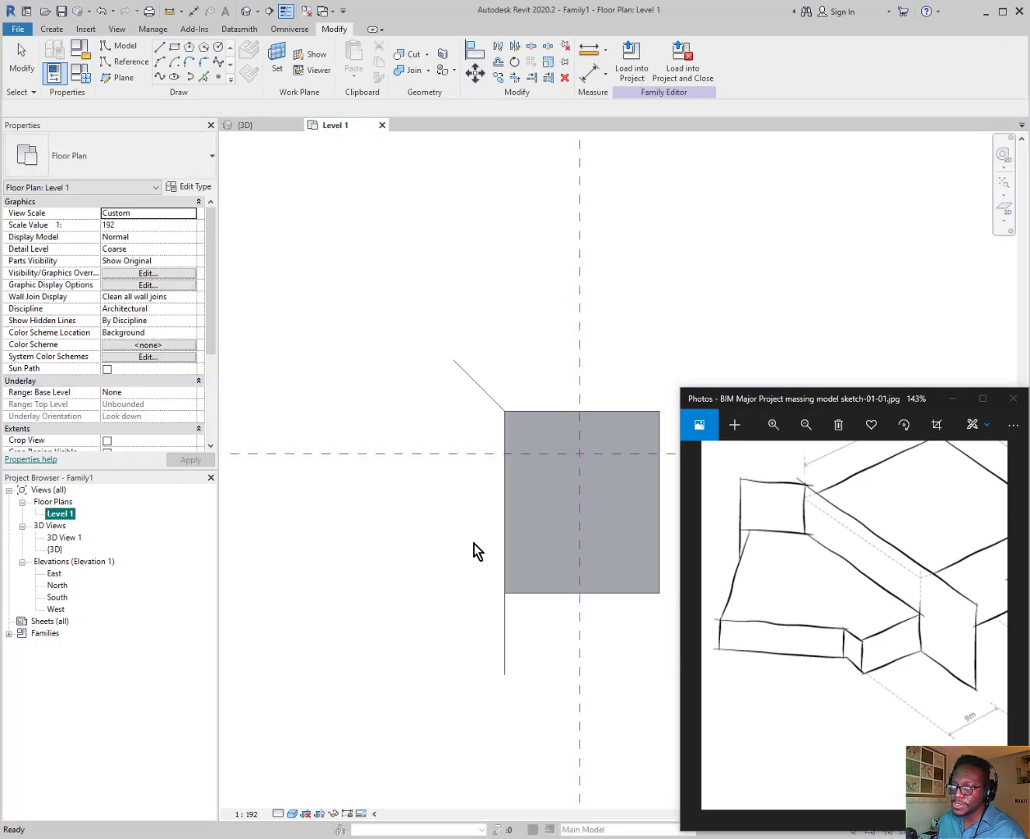
Draw a chain of model lines west of the box: 3 m north, then 16 m north-west at 45°
{"action": "left_click", "coordinate": [160, 48]}
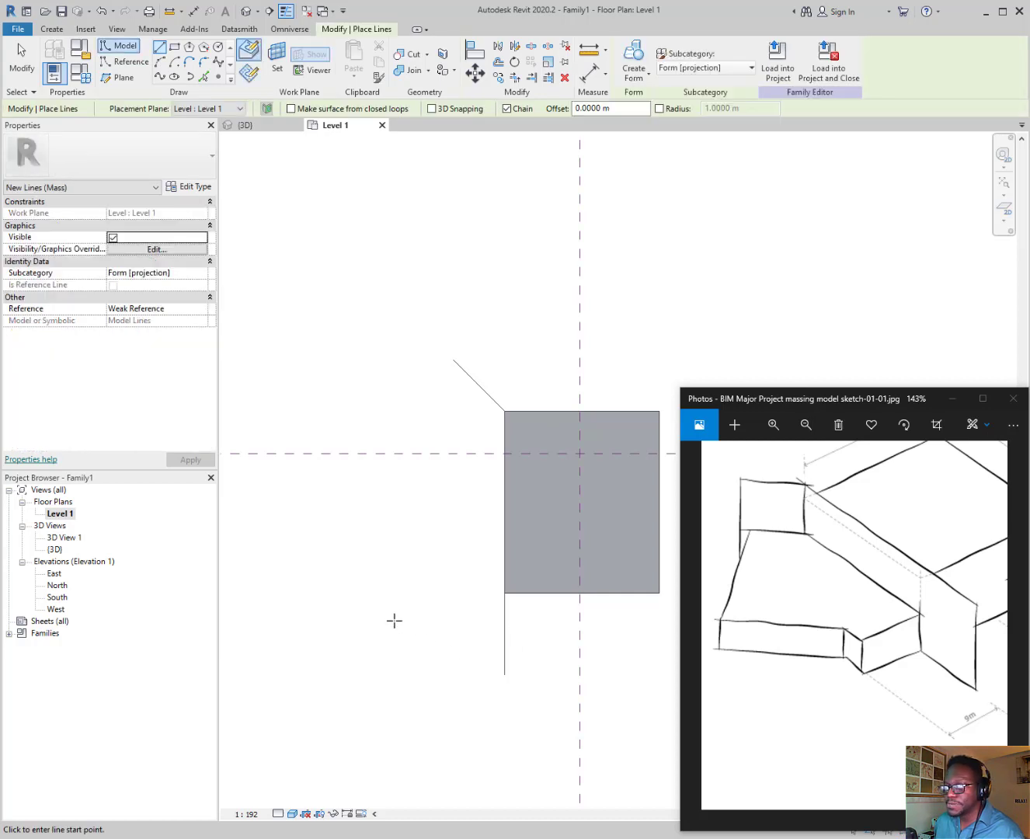
{"action": "left_click", "coordinate": [403, 593]}
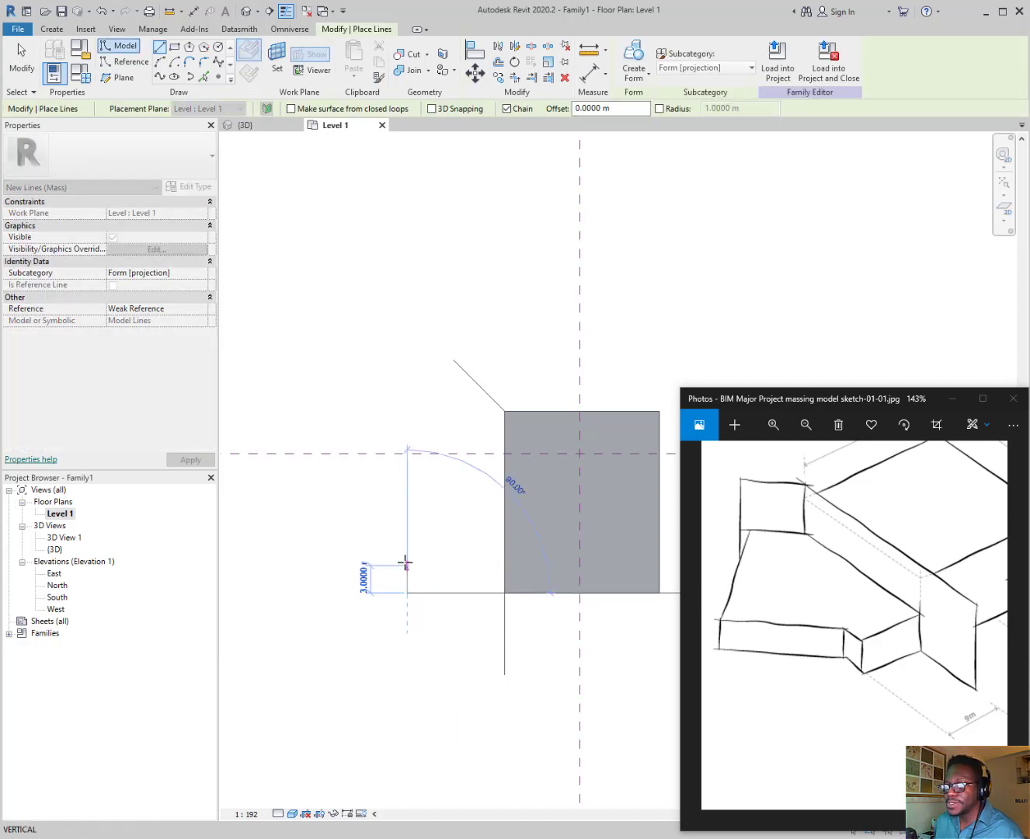
{"action": "left_click", "coordinate": [405, 561]}
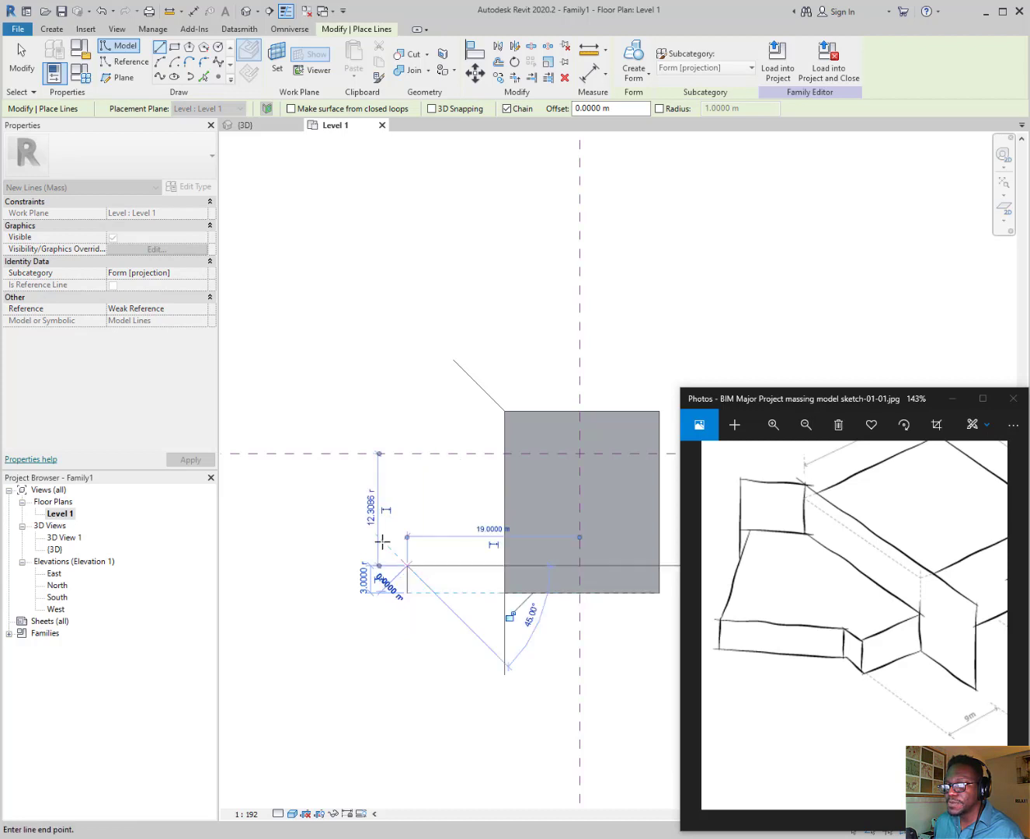
{"action": "left_click", "coordinate": [300, 466]}
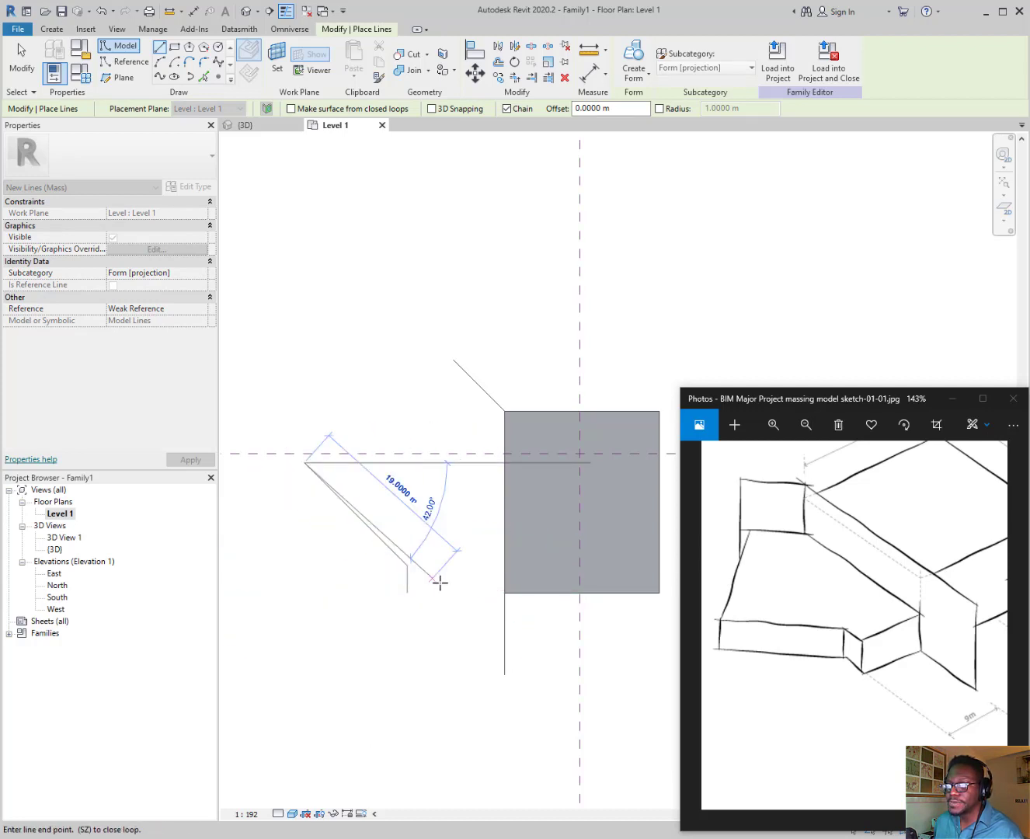
{"action": "key", "text": "Escape"}
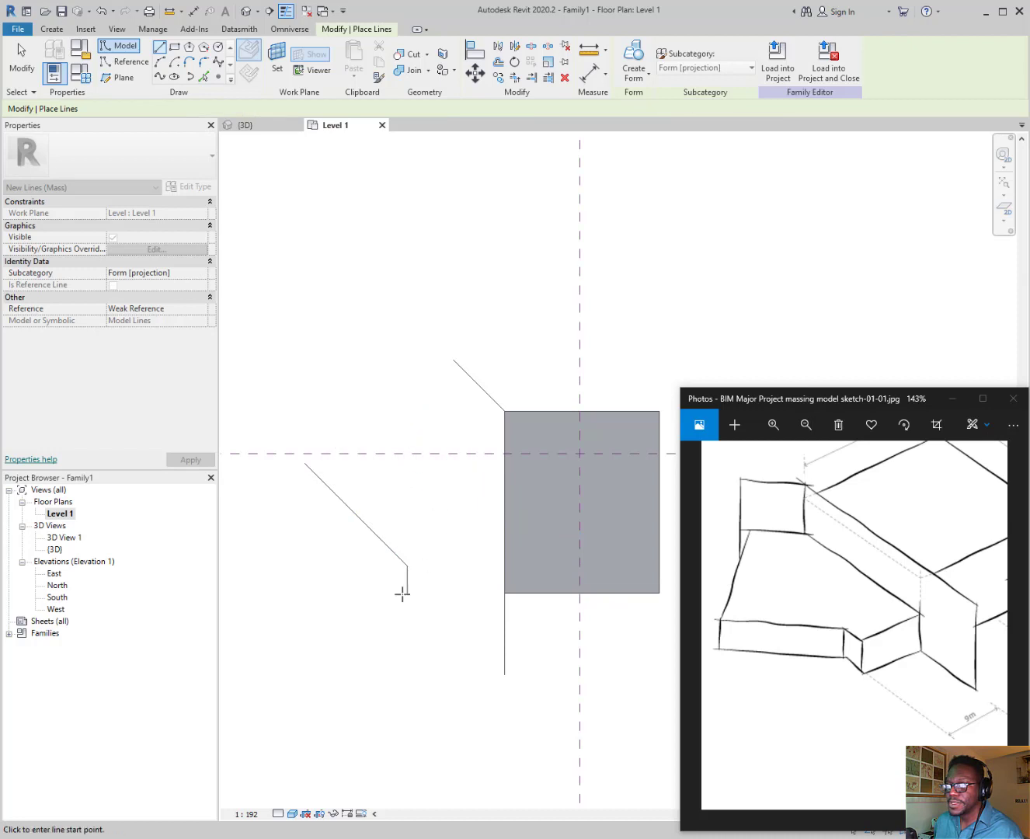
{"action": "key", "text": "Escape"}
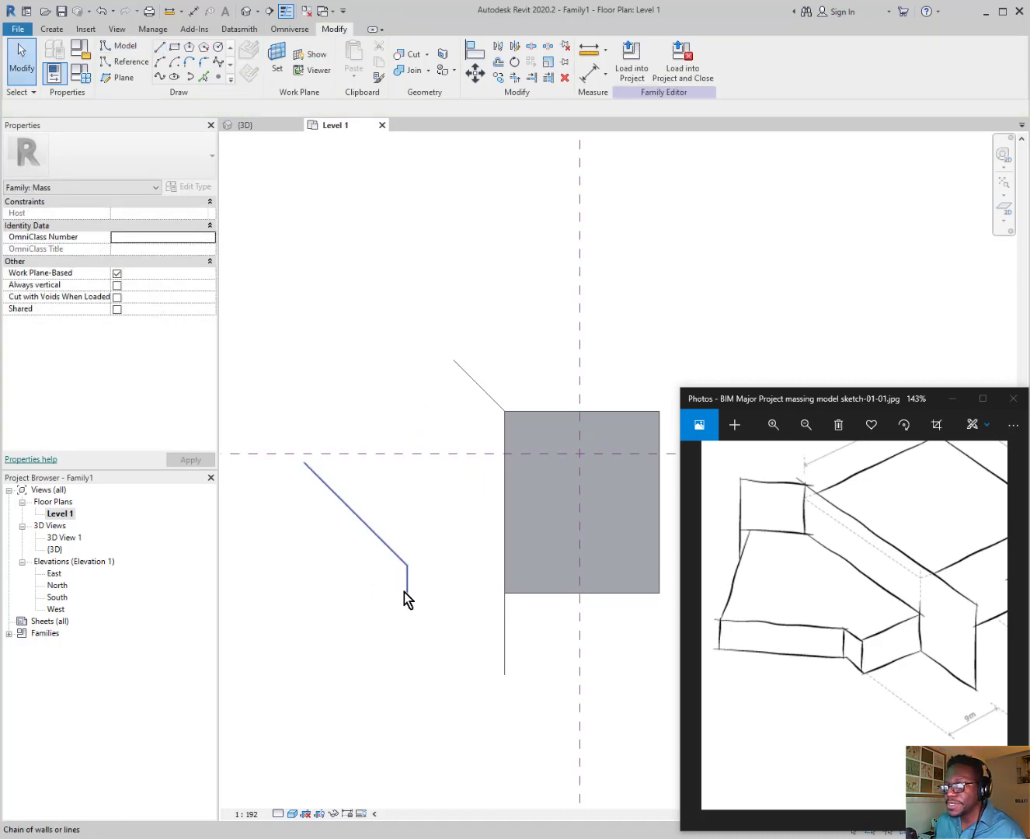
Stretch the short vertical line's lower end southward past the box's south edge and shift the two-line chain slightly west
{"action": "left_click", "coordinate": [407, 593]}
{"action": "left_click_drag", "start_coordinate": [409, 594], "coordinate": [410, 628]}
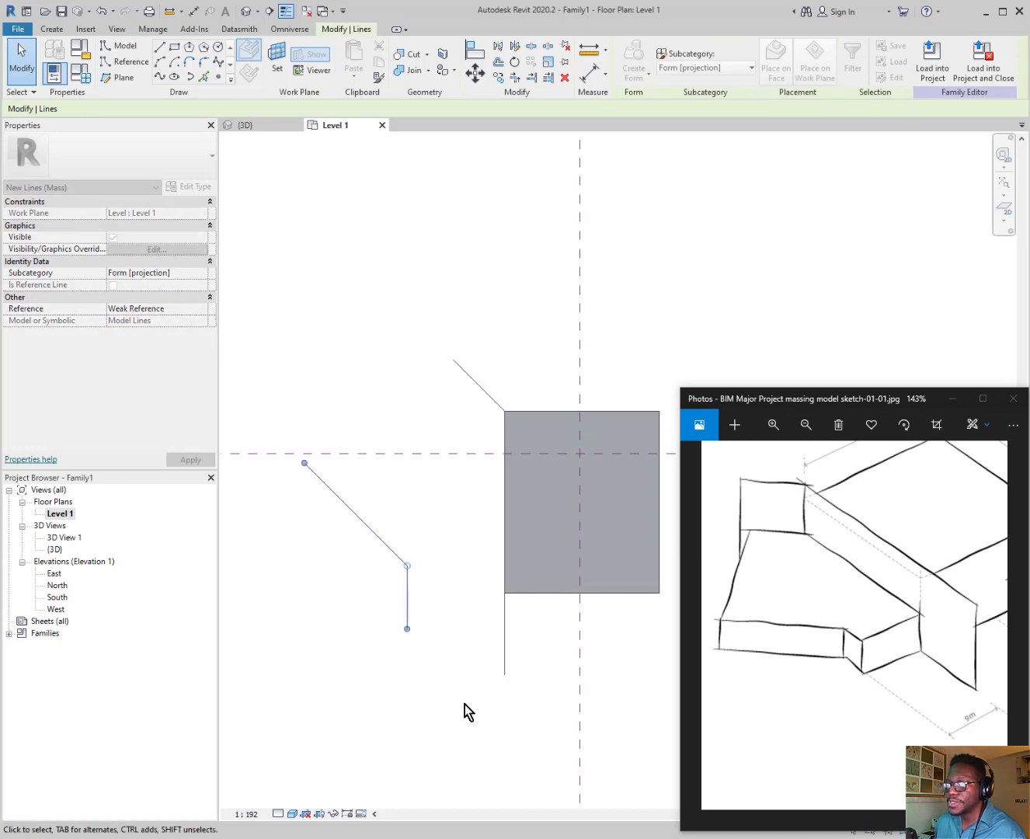
{"action": "left_click", "coordinate": [490, 748]}
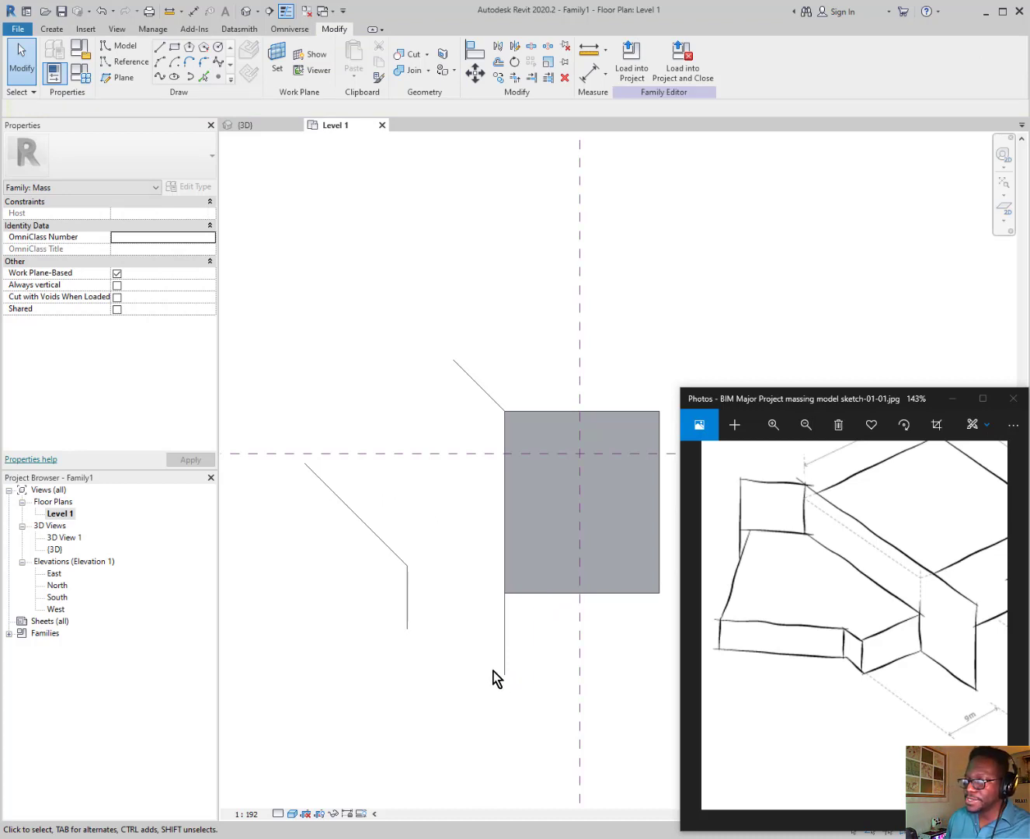
{"action": "scroll", "coordinate": [495, 633], "scroll_direction": "up", "scroll_amount": 1}
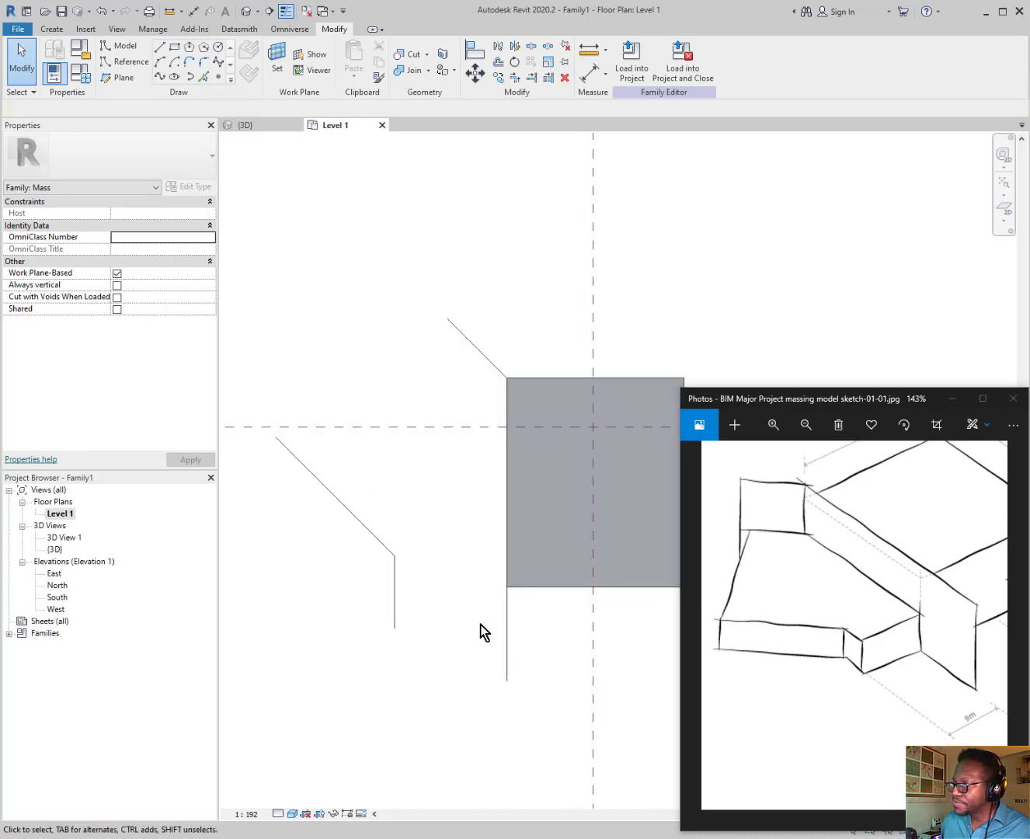
{"action": "left_click", "coordinate": [396, 619]}
{"action": "scroll", "coordinate": [493, 661], "scroll_direction": "up", "scroll_amount": 3}
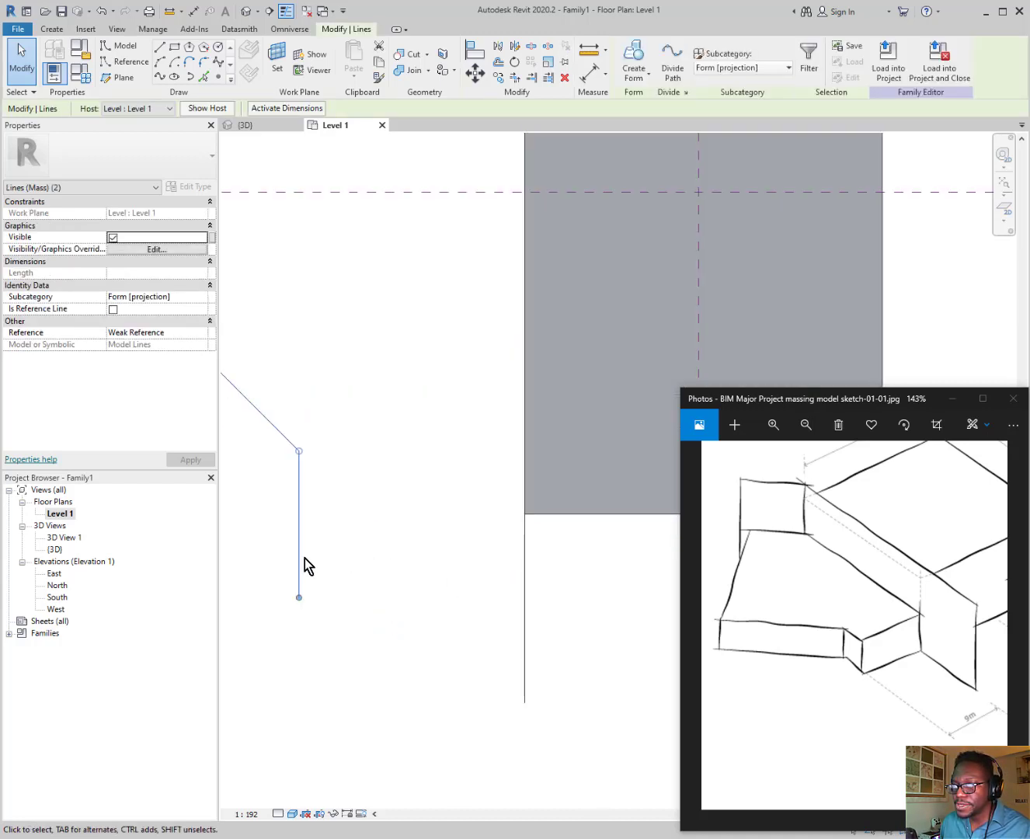
{"action": "left_click_drag", "start_coordinate": [300, 565], "coordinate": [297, 557]}
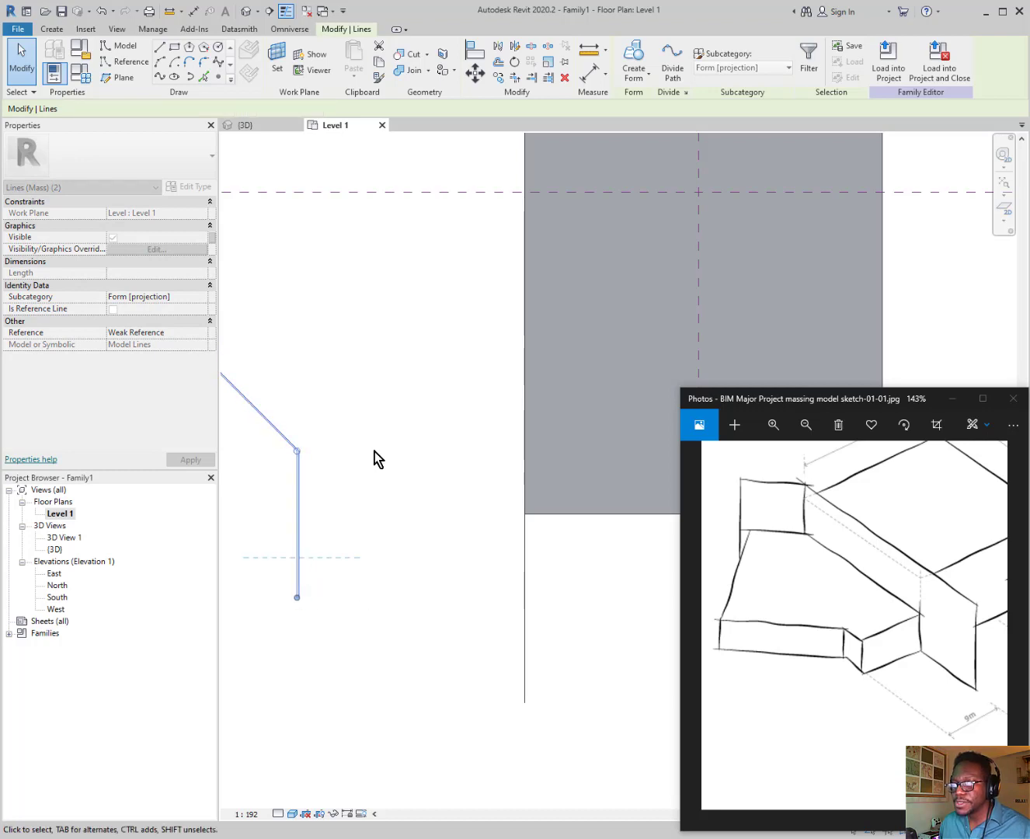
Draw a 9 m model line westward from the side wall, level with the vertical line's lower end
{"action": "left_click", "coordinate": [158, 49]}
{"action": "left_click", "coordinate": [524, 597]}
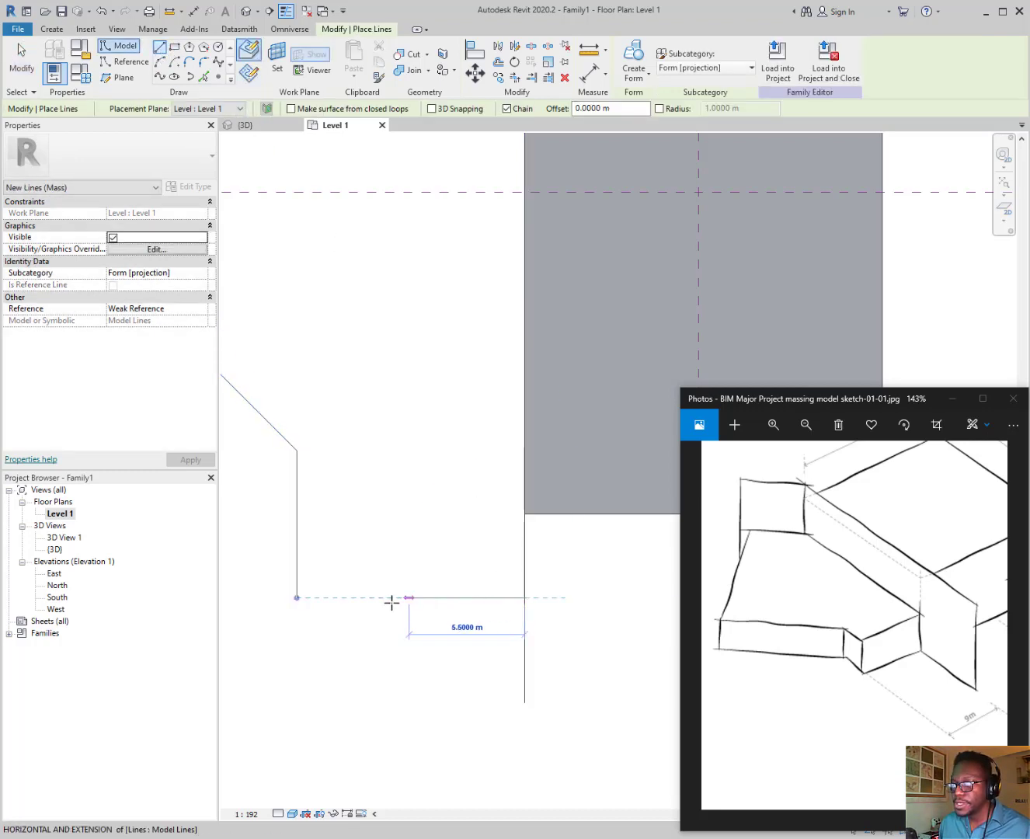
{"action": "type", "text": "9"}
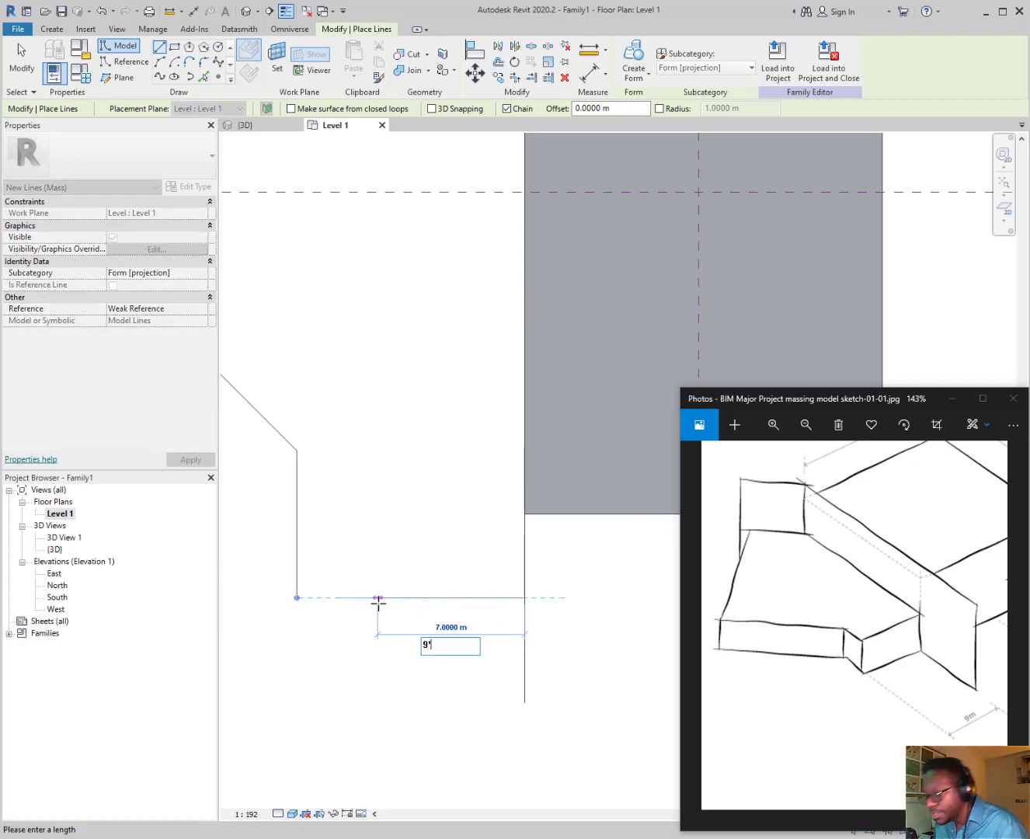
{"action": "key", "text": "Return"}
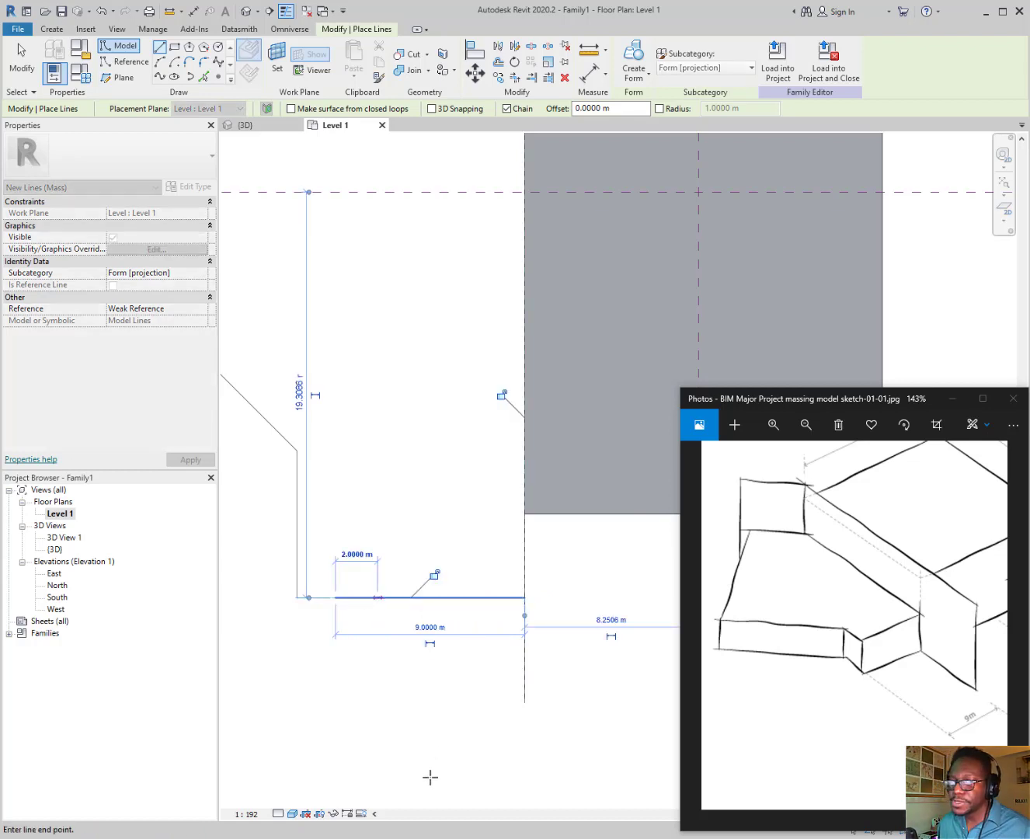
{"action": "key", "text": "Escape"}
{"action": "key", "text": "Escape"}
{"action": "key", "text": "Escape"}
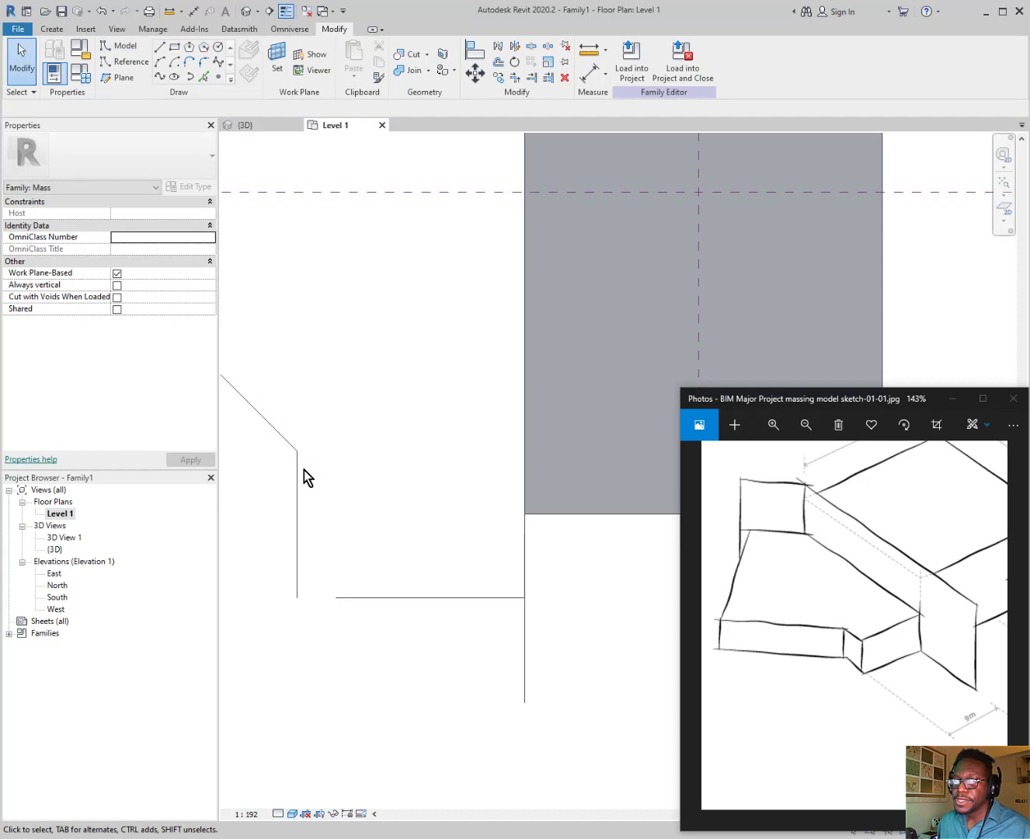
Move the vertical and diagonal line chain so its lower end meets the 9 m line's west end
{"action": "key", "text": "Tab"}
{"action": "left_click", "coordinate": [298, 482]}
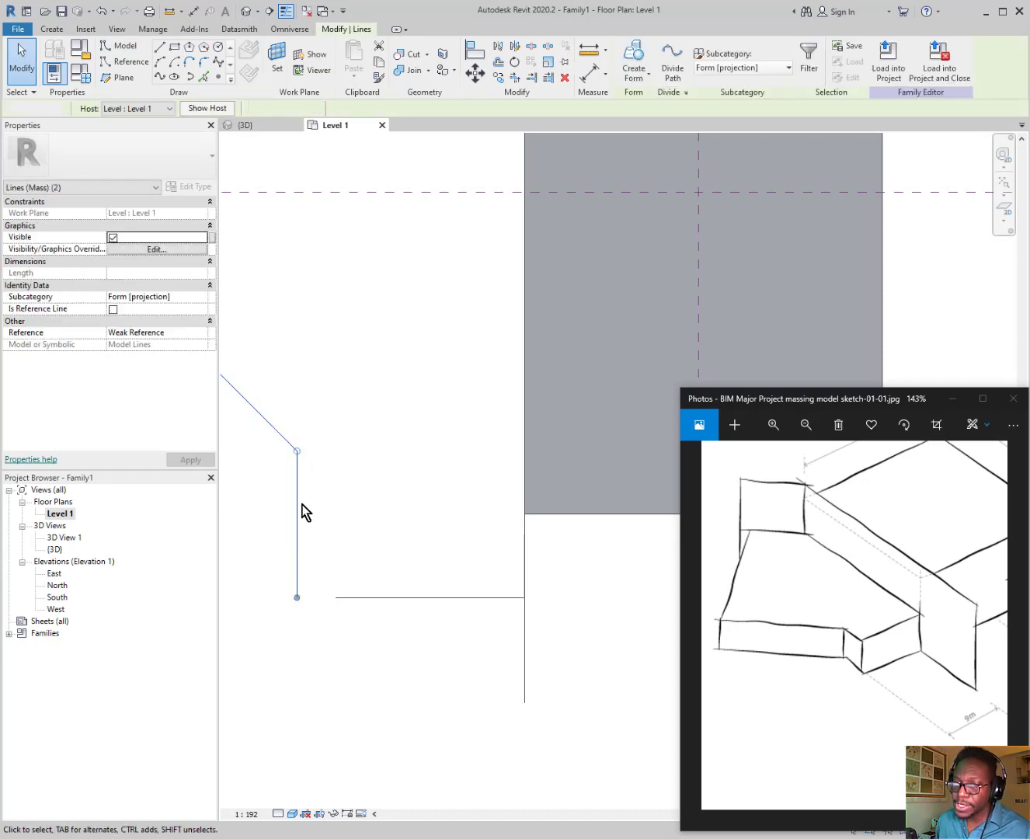
{"action": "left_click_drag", "start_coordinate": [343, 522], "coordinate": [255, 422]}
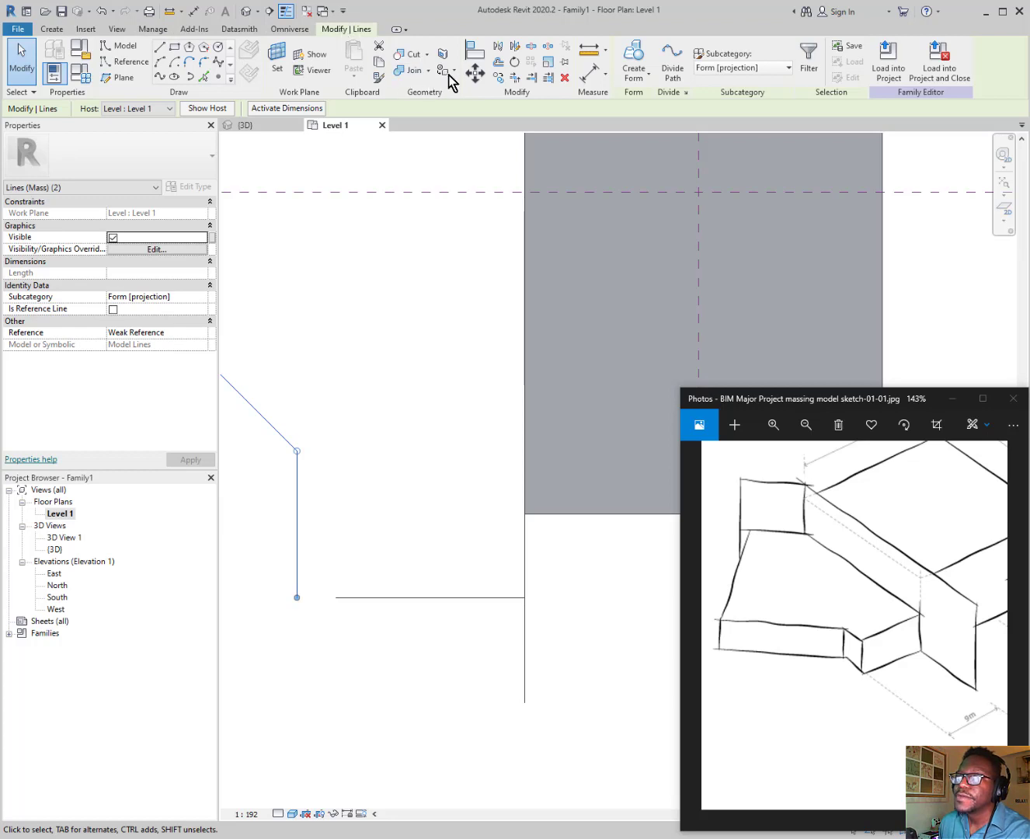
{"action": "left_click", "coordinate": [484, 80]}
{"action": "left_click", "coordinate": [297, 597]}
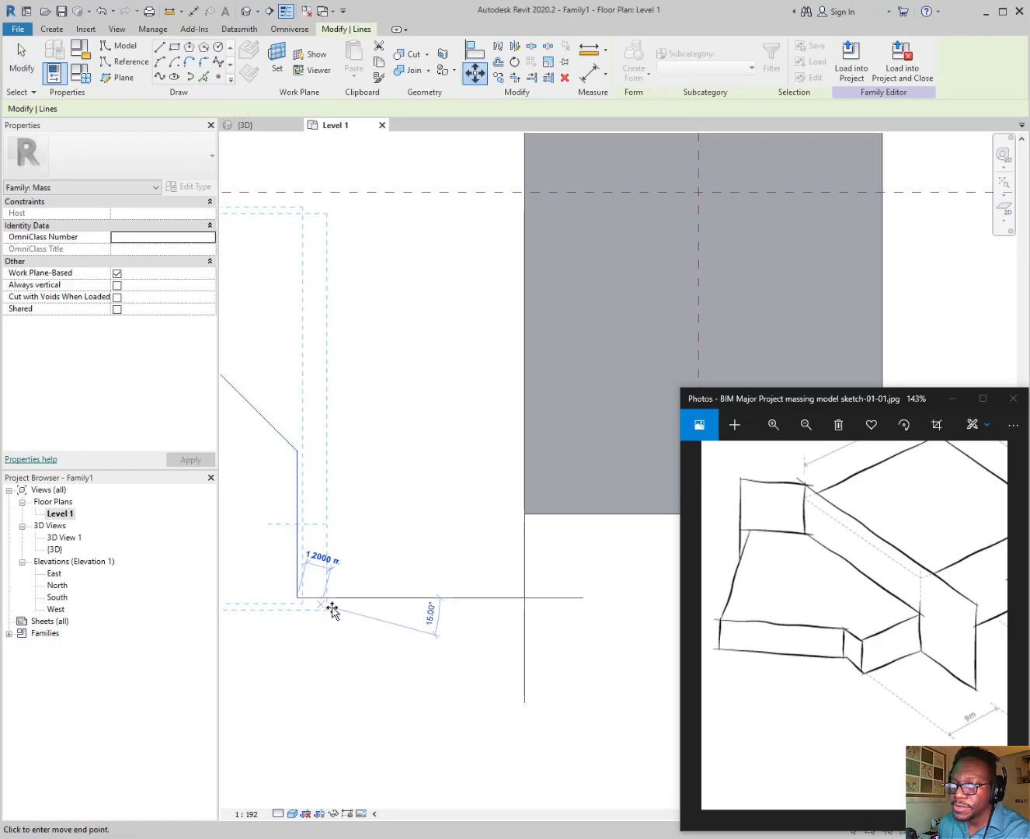
{"action": "left_click", "coordinate": [335, 605]}
{"action": "left_click", "coordinate": [409, 661]}
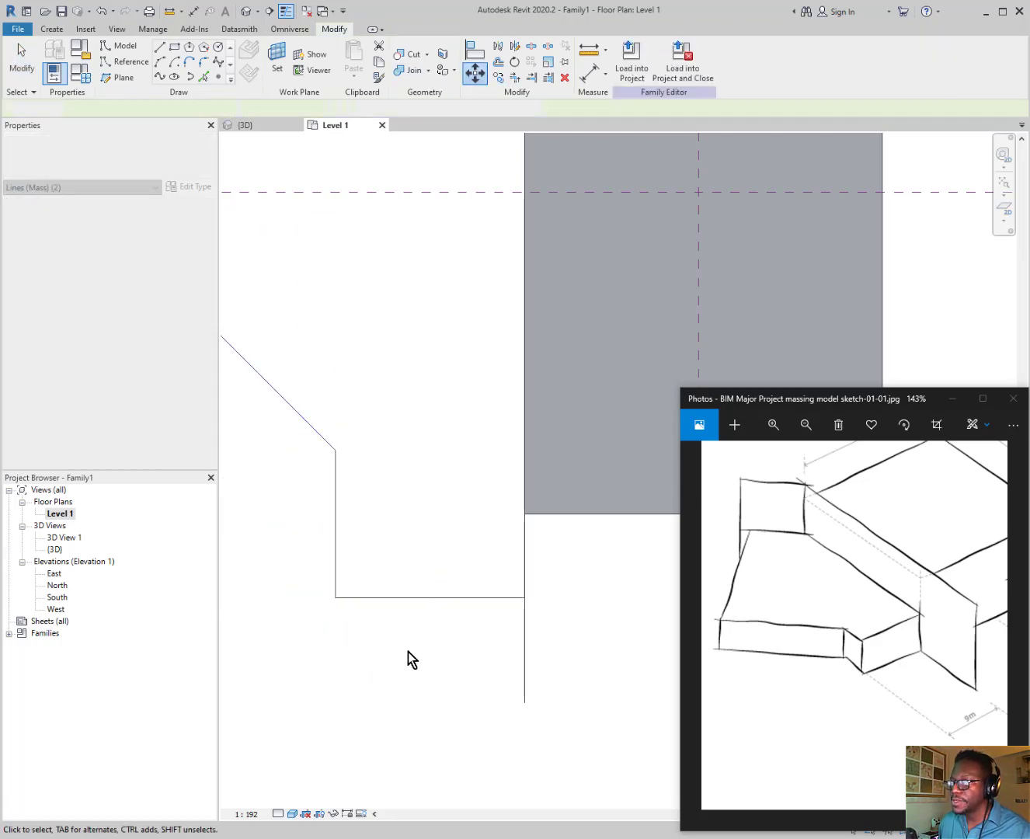
{"action": "scroll", "coordinate": [497, 617], "scroll_direction": "down", "scroll_amount": 3}
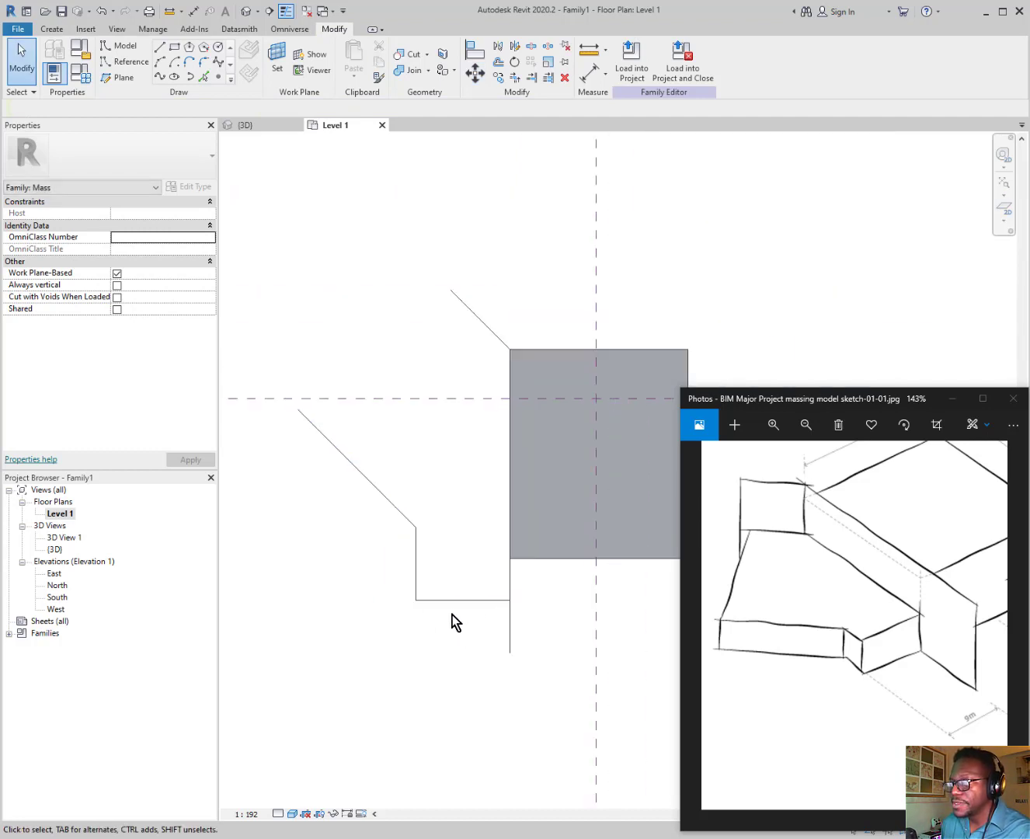
{"action": "key", "text": "Tab"}
{"action": "key", "text": "Tab"}
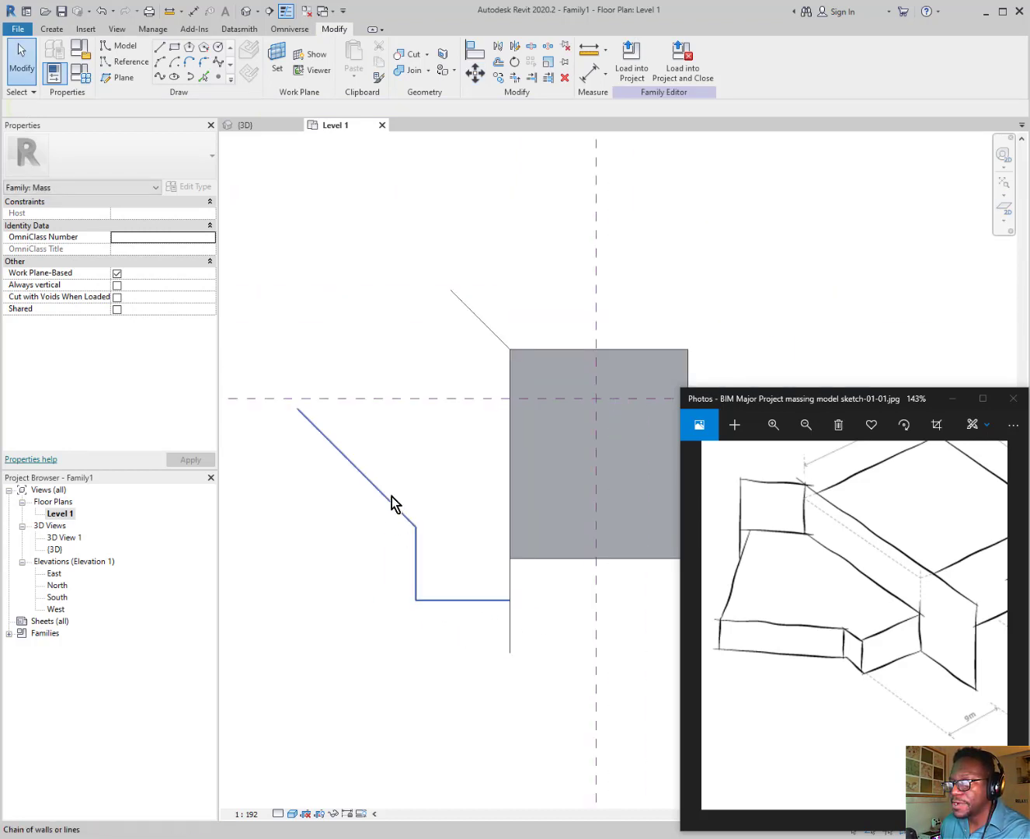
{"action": "left_click_drag", "start_coordinate": [390, 506], "coordinate": [407, 528]}
{"action": "key", "text": "ctrl+z"}
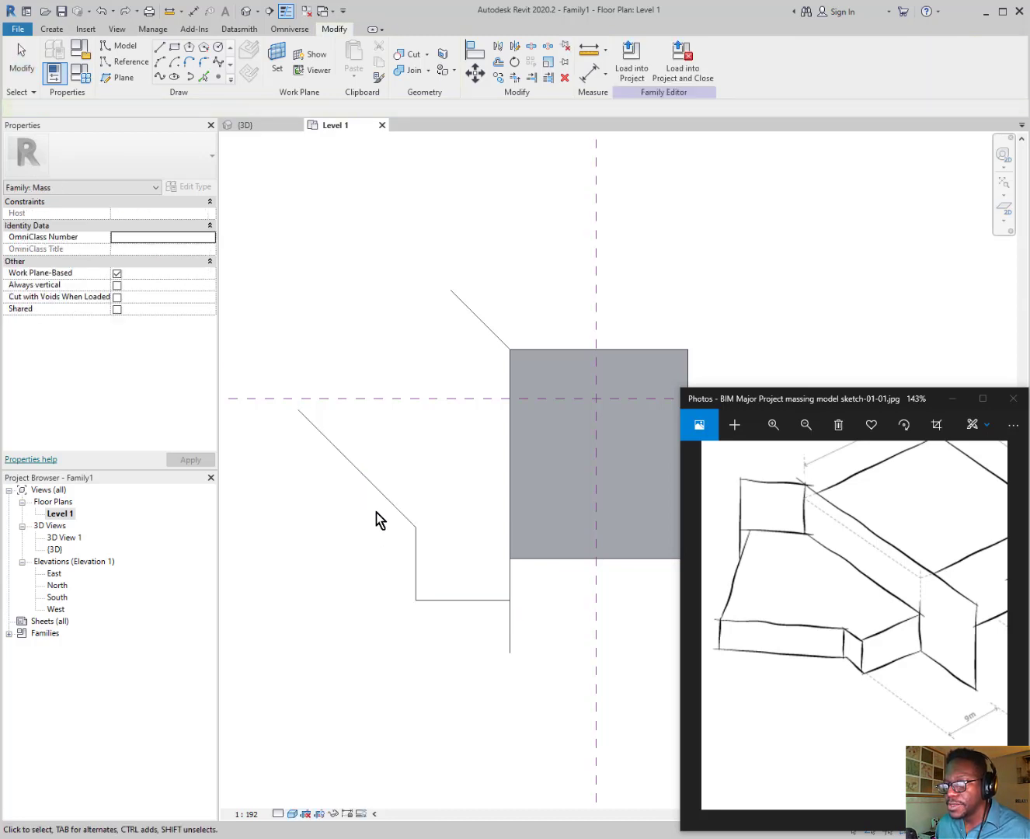
Nudge the 16 m diagonal line southward, shortening the vertical line that connects it to the 9 m line
{"action": "key", "text": "Tab"}
{"action": "key", "text": "Tab"}
{"action": "left_click", "coordinate": [383, 503]}
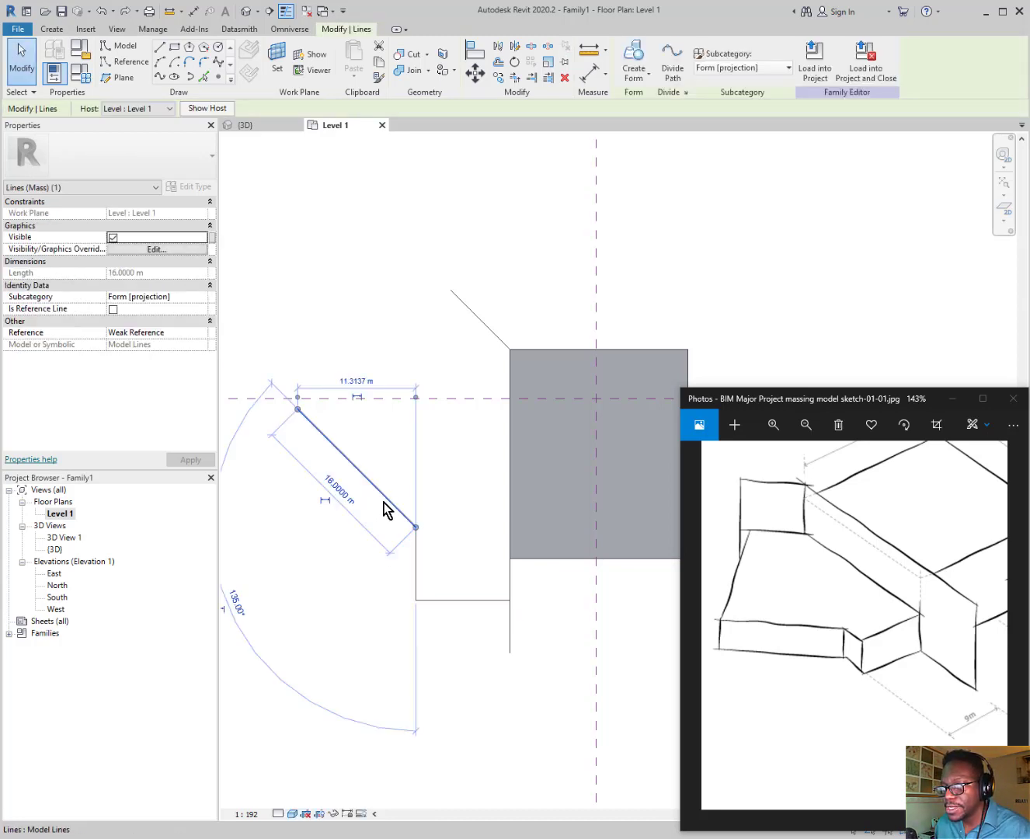
{"action": "key", "text": "Down"}
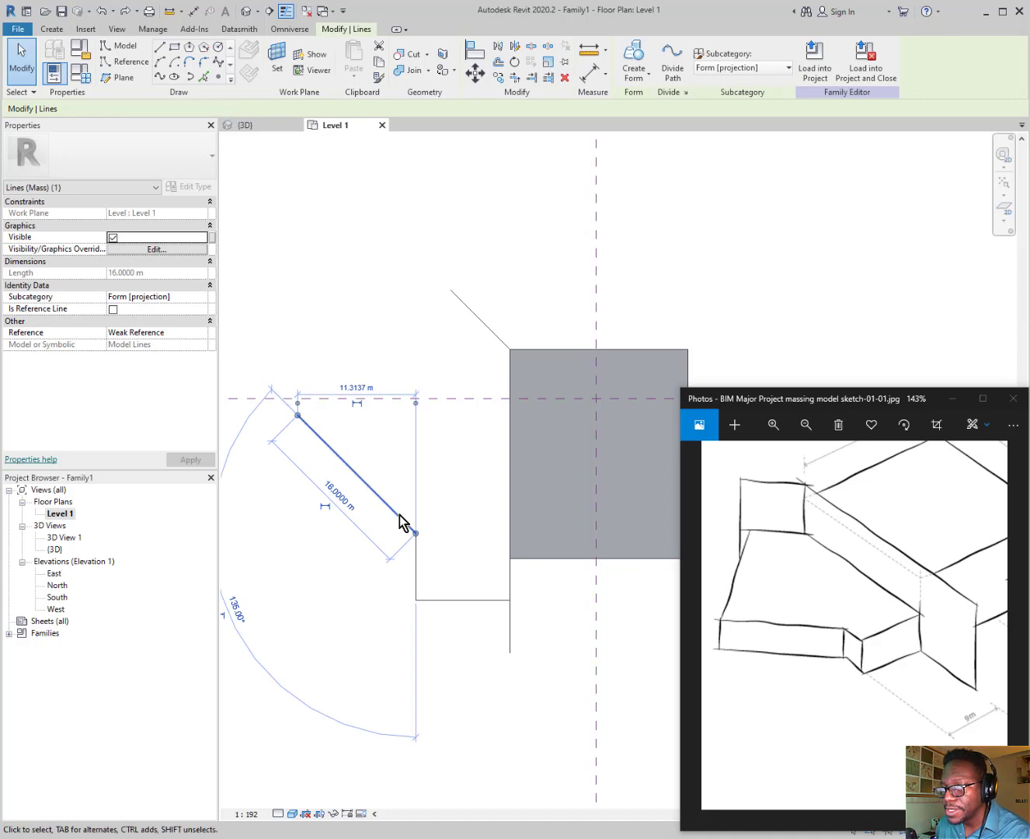
{"action": "key", "text": "Down"}
{"action": "key", "text": "Down"}
{"action": "key", "text": "Down"}
{"action": "key", "text": "Down"}
{"action": "key", "text": "Down"}
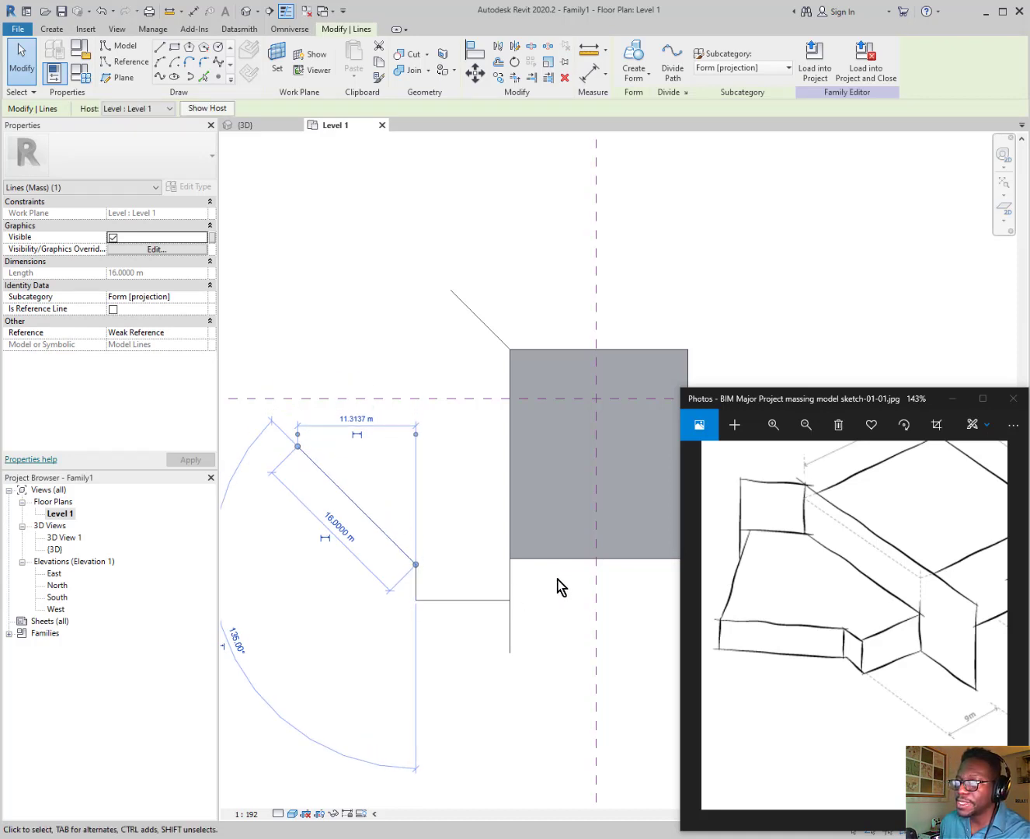
{"action": "key", "text": "Up"}
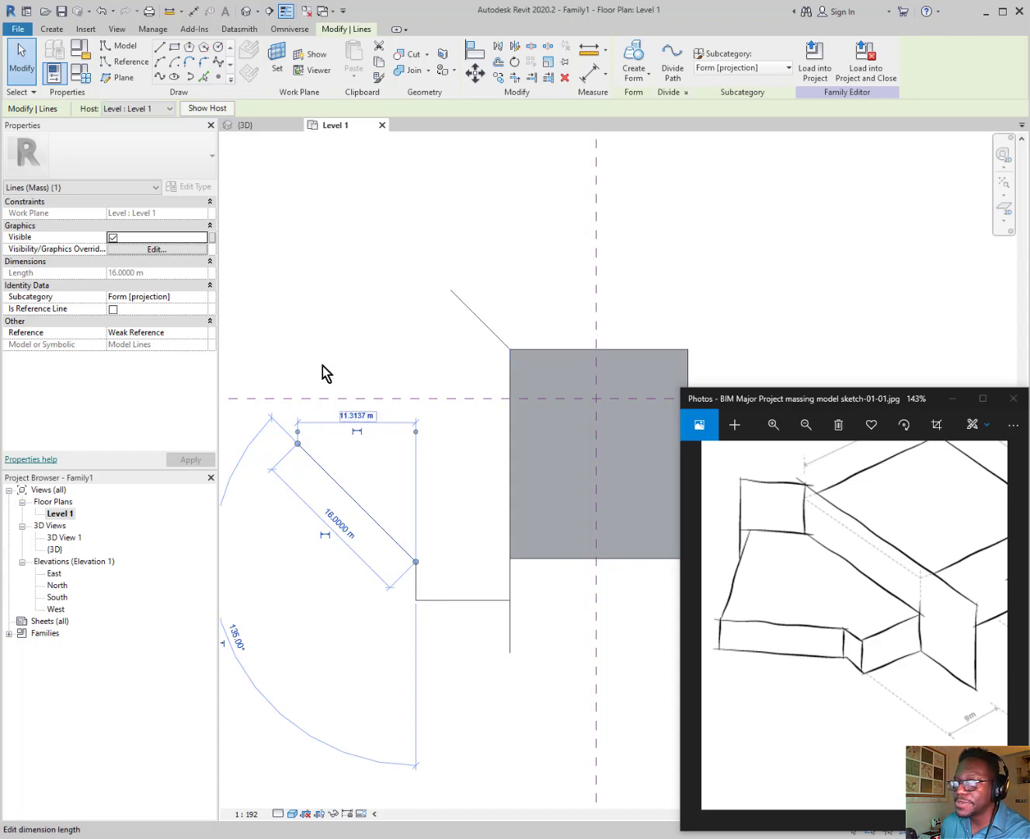
Draw a 21 m model line from the 16 m diagonal's outer end north-east to the tip of the 8 m diagonal wall
{"action": "left_click", "coordinate": [160, 49]}
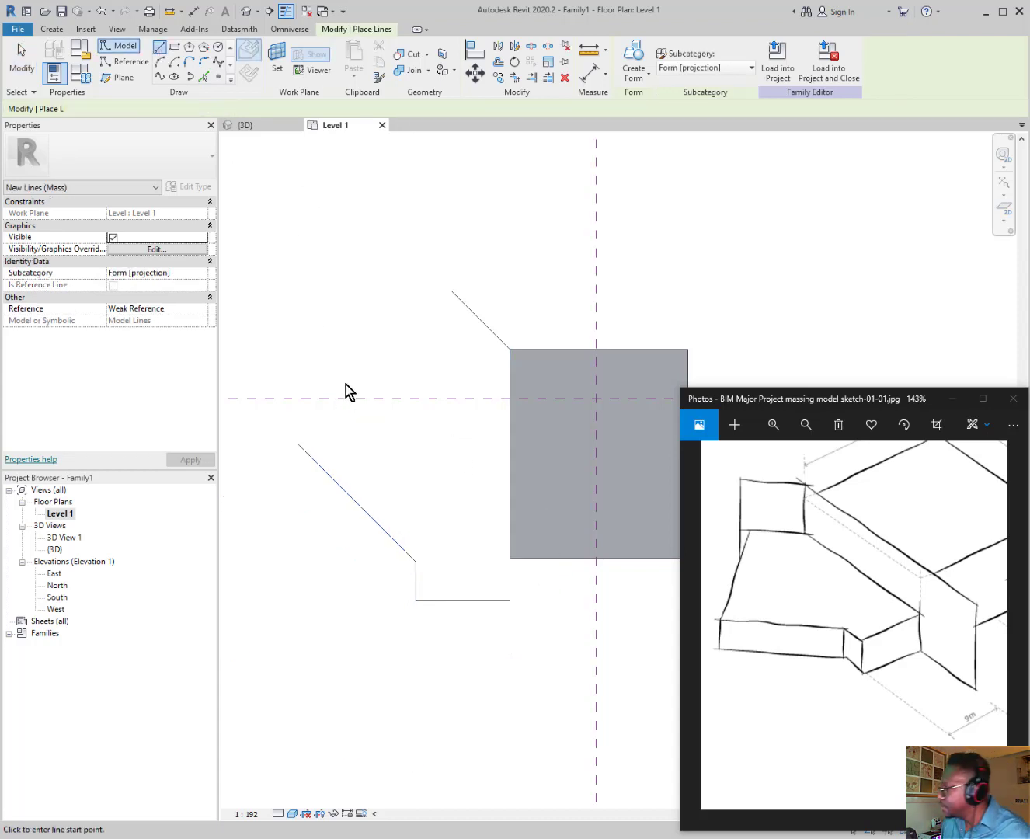
{"action": "left_click", "coordinate": [298, 443]}
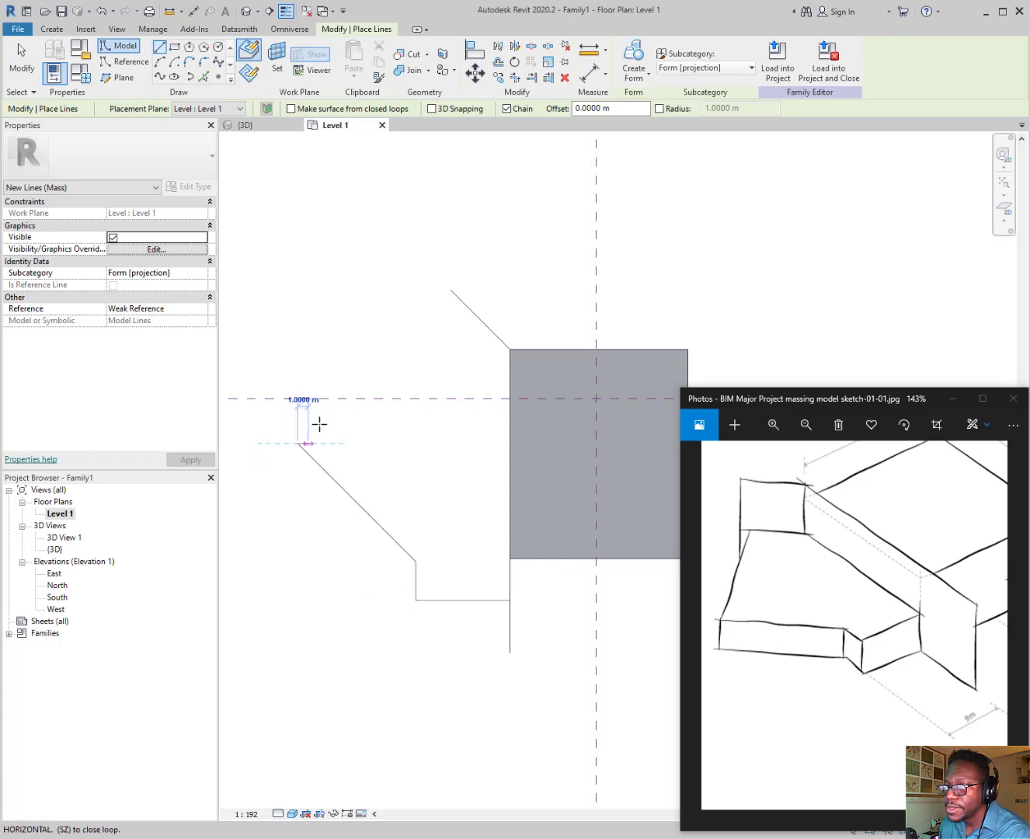
{"action": "left_click", "coordinate": [450, 293]}
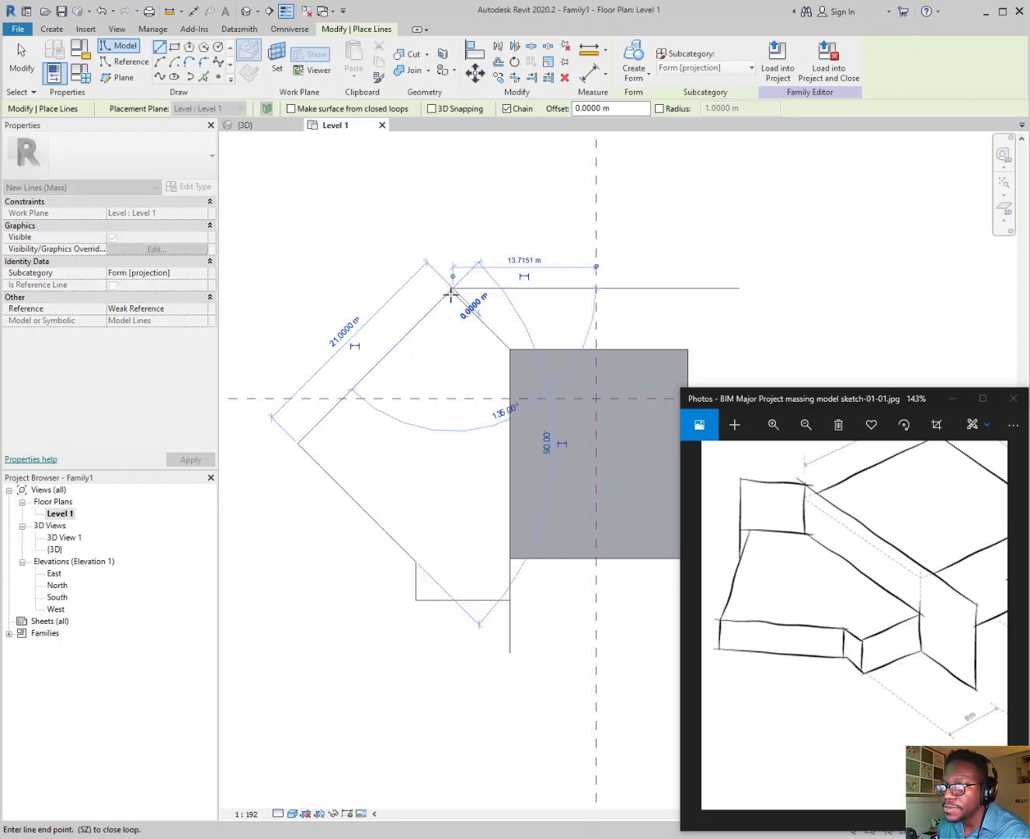
{"action": "key", "text": "Escape"}
{"action": "key", "text": "Escape"}
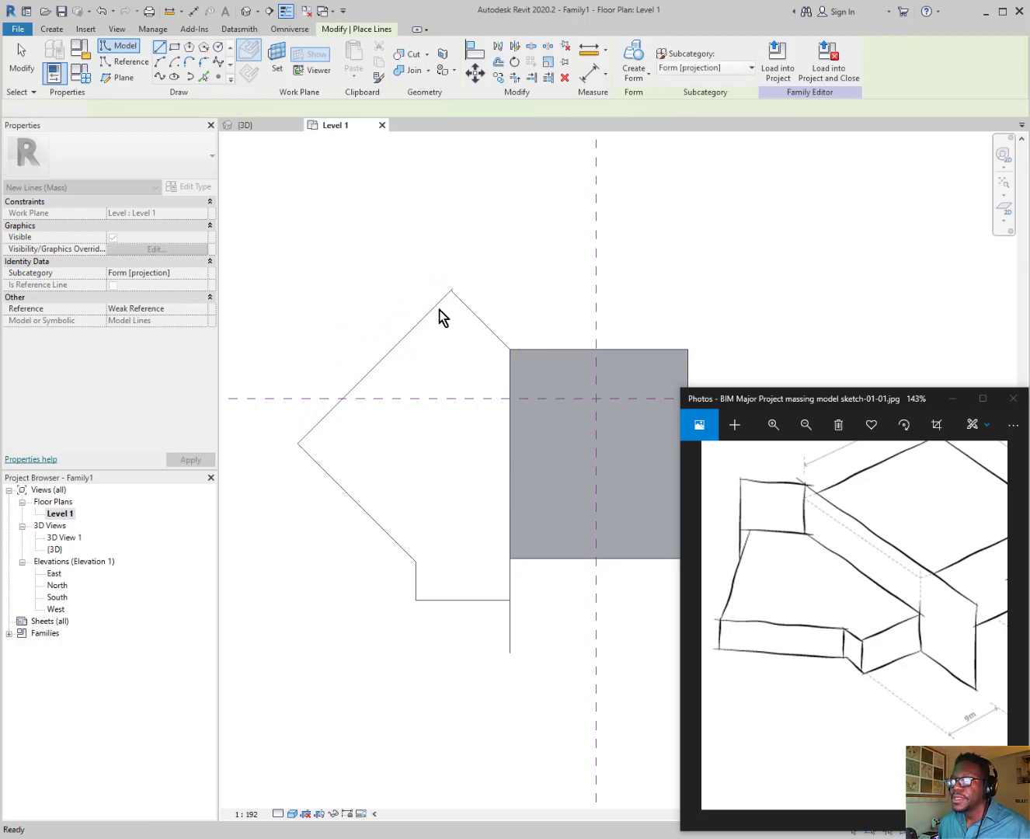
Pull the 21 m line's north-east end back slightly short of the 8 m diagonal wall's tip
{"action": "left_click", "coordinate": [436, 309]}
{"action": "scroll", "coordinate": [450, 289], "scroll_direction": "up", "scroll_amount": 4}
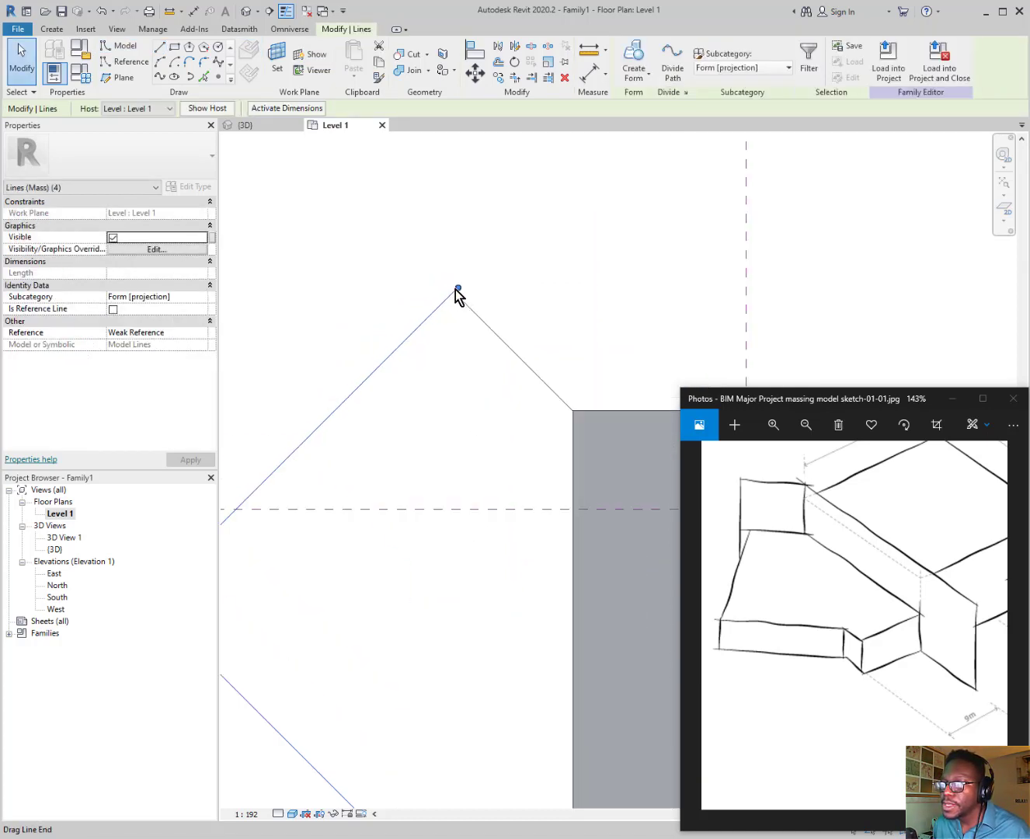
{"action": "left_click_drag", "start_coordinate": [457, 291], "coordinate": [443, 302]}
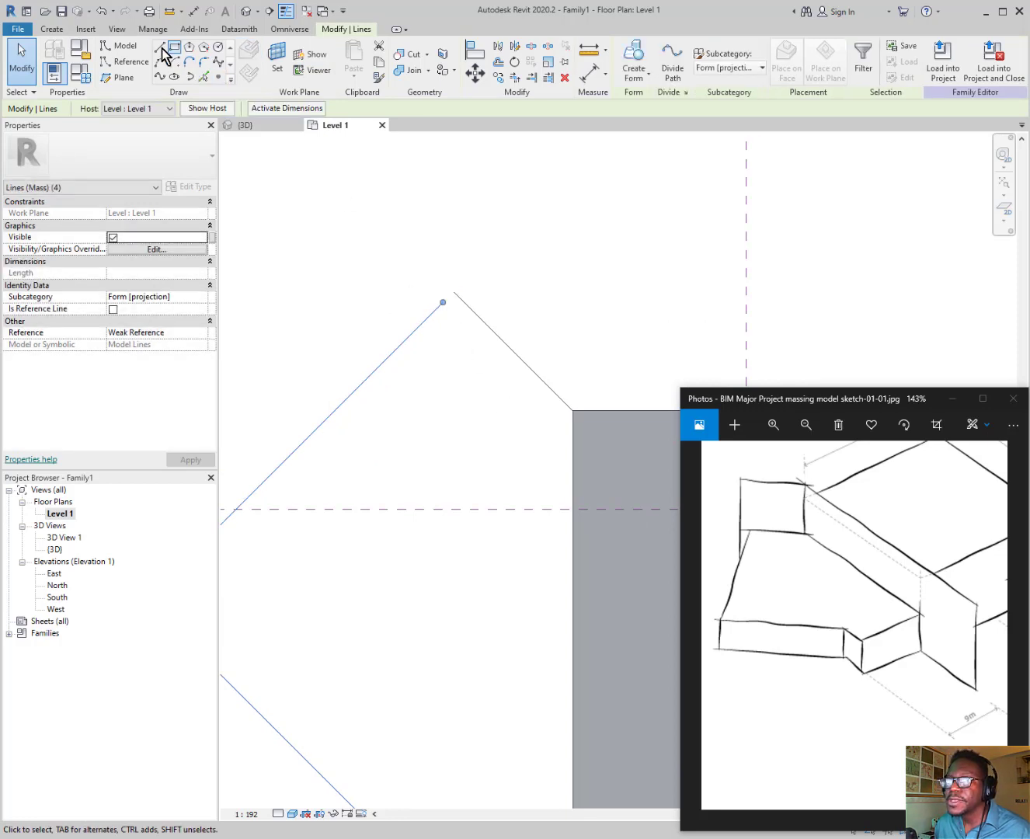
Close the outline with an about 8.3 m diagonal parallel to the 8 m wall and a vertical line along the box's west side to the 9 m line
{"action": "left_click", "coordinate": [157, 49]}
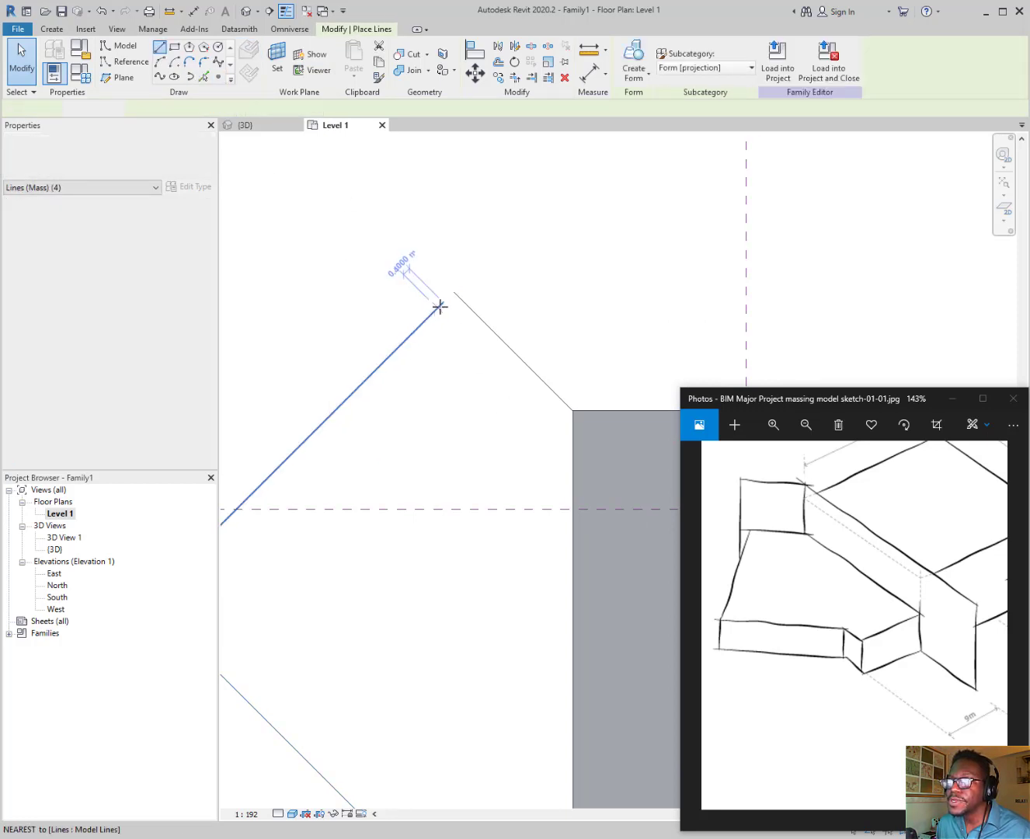
{"action": "left_click", "coordinate": [443, 302]}
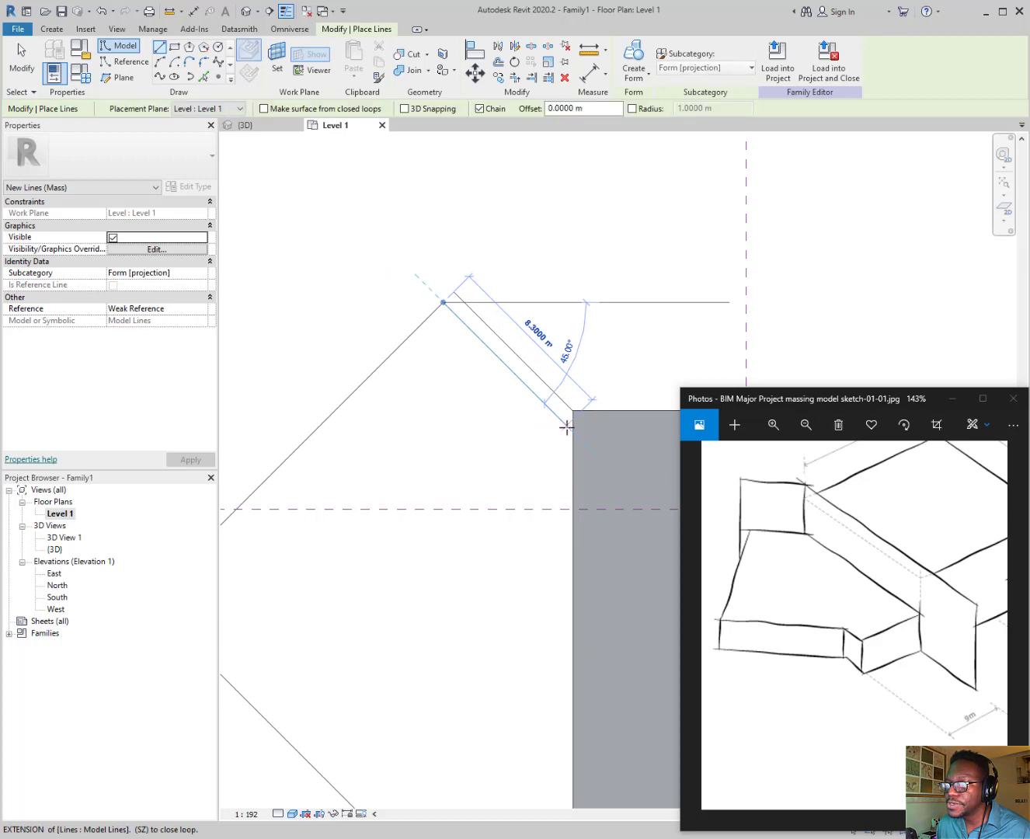
{"action": "left_click", "coordinate": [571, 429]}
{"action": "scroll", "coordinate": [571, 431], "scroll_direction": "down", "scroll_amount": 2}
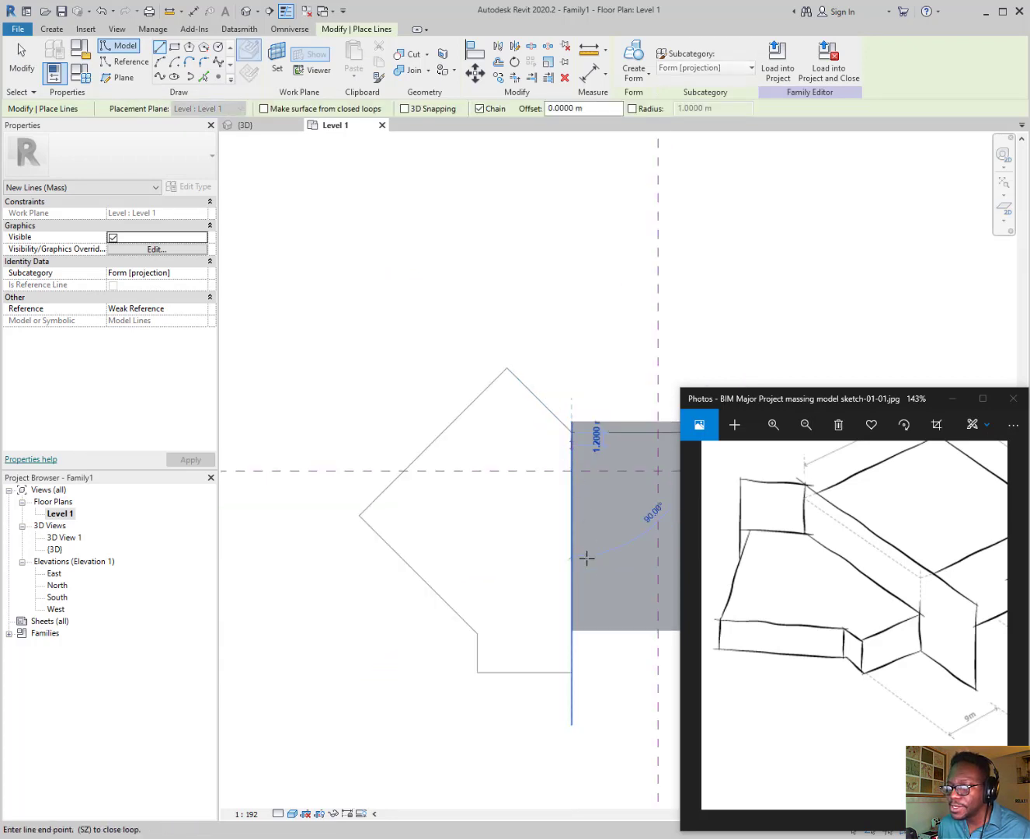
{"action": "scroll", "coordinate": [572, 672], "scroll_direction": "up", "scroll_amount": 2}
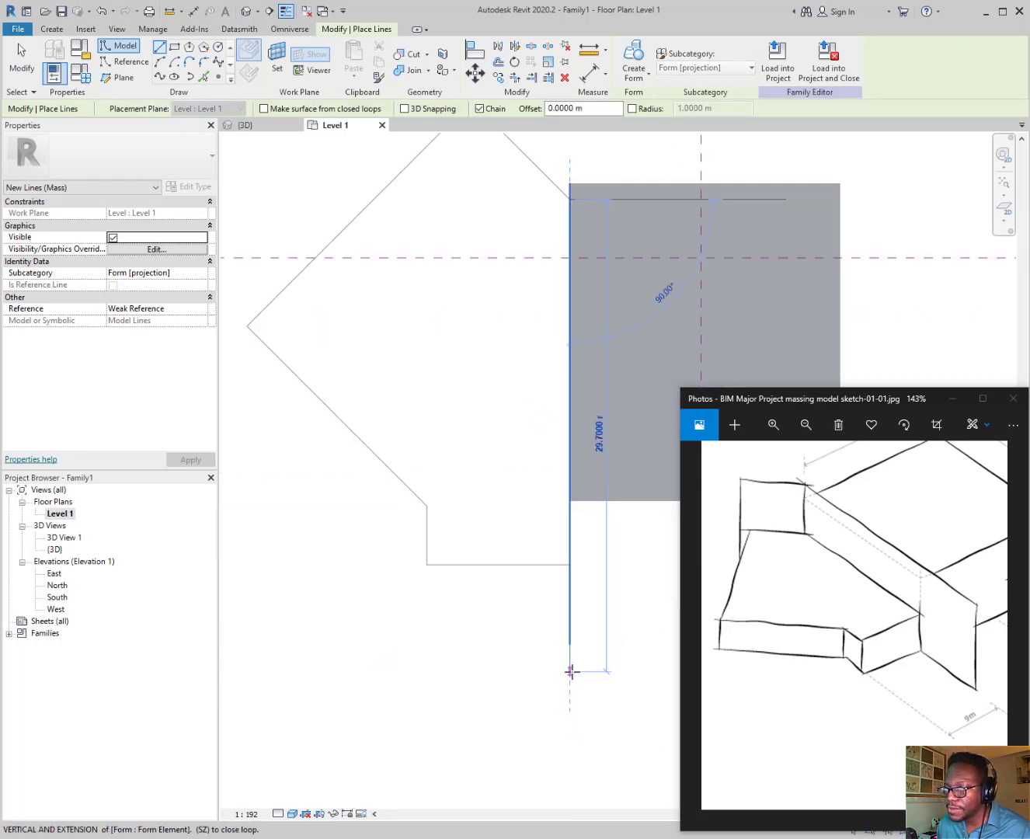
{"action": "left_click", "coordinate": [571, 565]}
{"action": "key", "text": "Escape"}
Select the whole closed outline and move it so its north-east diagonal lies on the 8 m diagonal wall
{"action": "scroll", "coordinate": [510, 667], "scroll_direction": "down", "scroll_amount": 2}
{"action": "scroll", "coordinate": [525, 359], "scroll_direction": "up", "scroll_amount": 4}
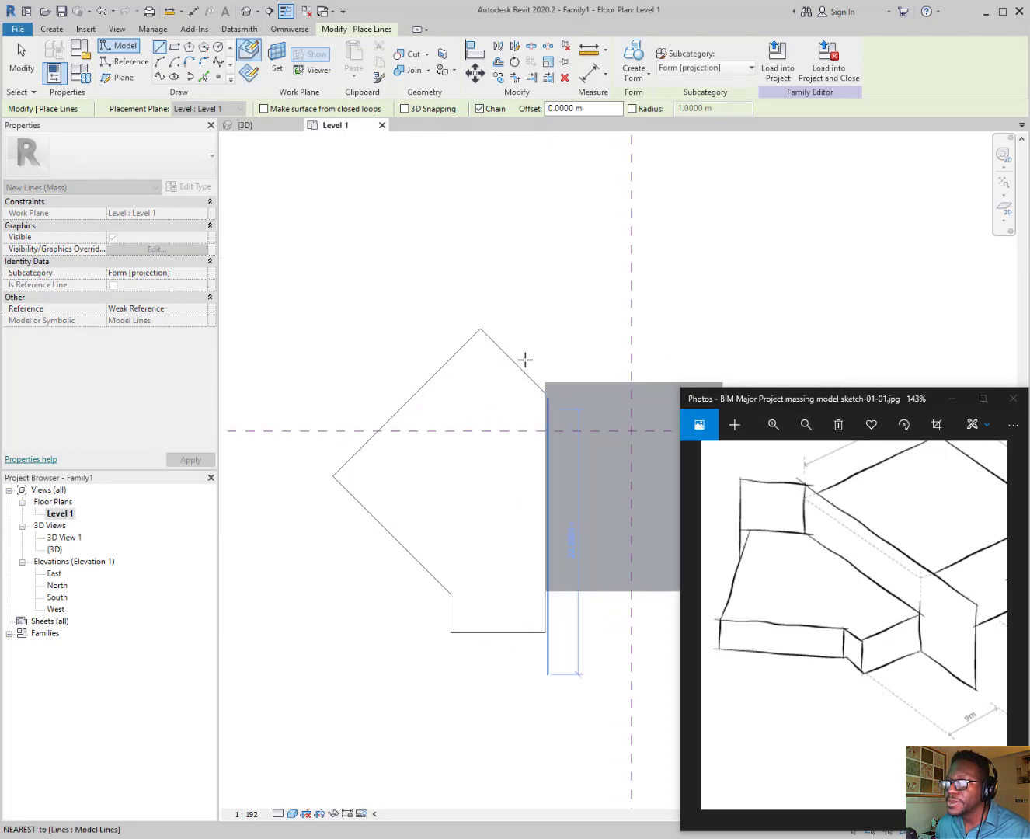
{"action": "scroll", "coordinate": [513, 362], "scroll_direction": "up", "scroll_amount": 1}
{"action": "key", "text": "Escape"}
{"action": "key", "text": "Tab"}
{"action": "left_click", "coordinate": [507, 373]}
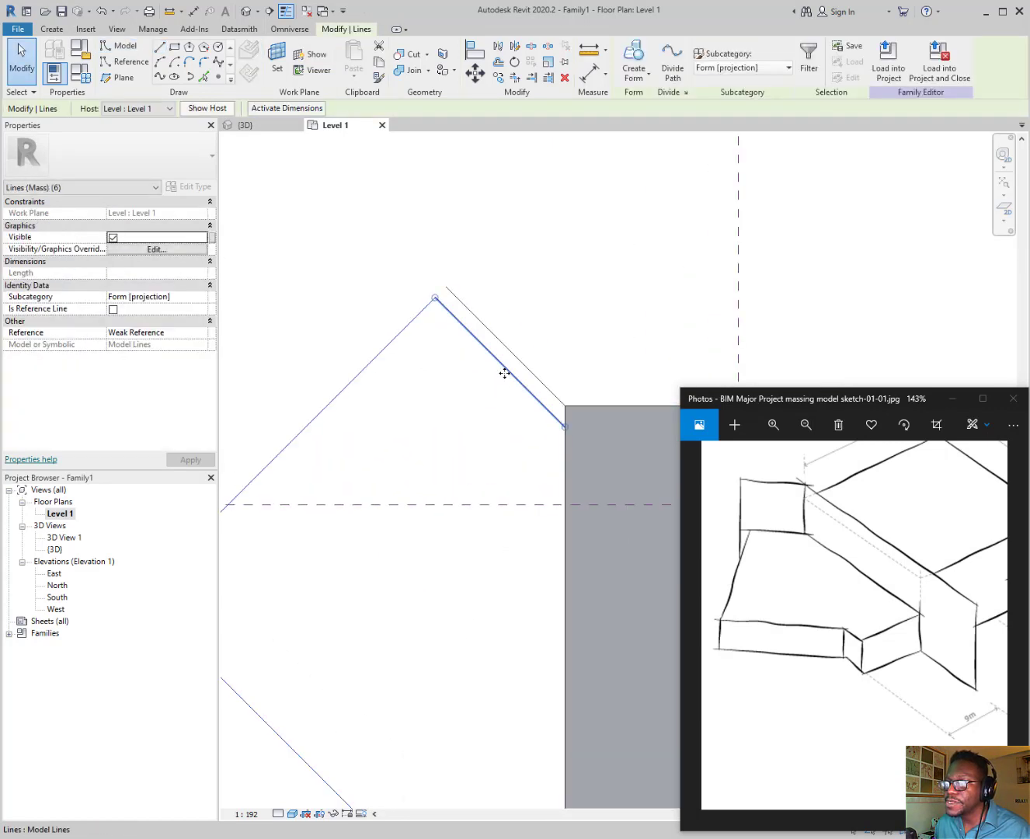
{"action": "left_click_drag", "start_coordinate": [516, 362], "coordinate": [557, 394]}
{"action": "scroll", "coordinate": [556, 393], "scroll_direction": "down", "scroll_amount": 2}
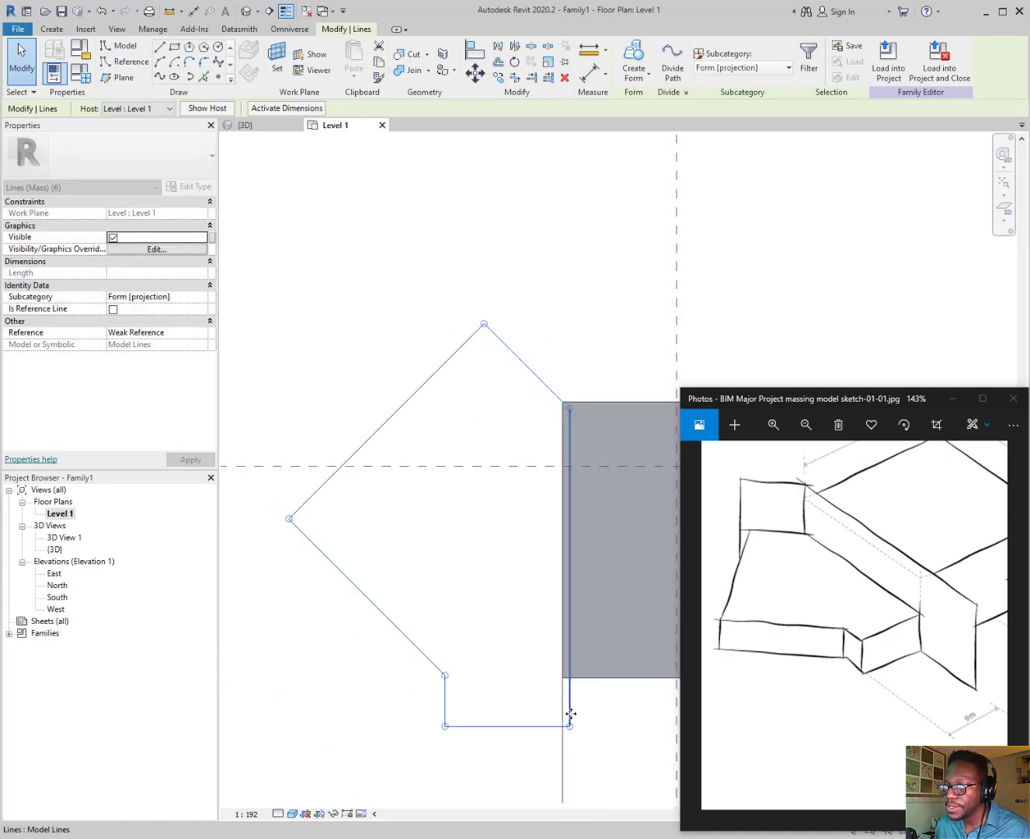
Move only the outline's vertical east line westward onto the box's long side wall
{"action": "scroll", "coordinate": [571, 702], "scroll_direction": "up", "scroll_amount": 3}
{"action": "scroll", "coordinate": [570, 702], "scroll_direction": "up", "scroll_amount": 1}
{"action": "left_click", "coordinate": [571, 688]}
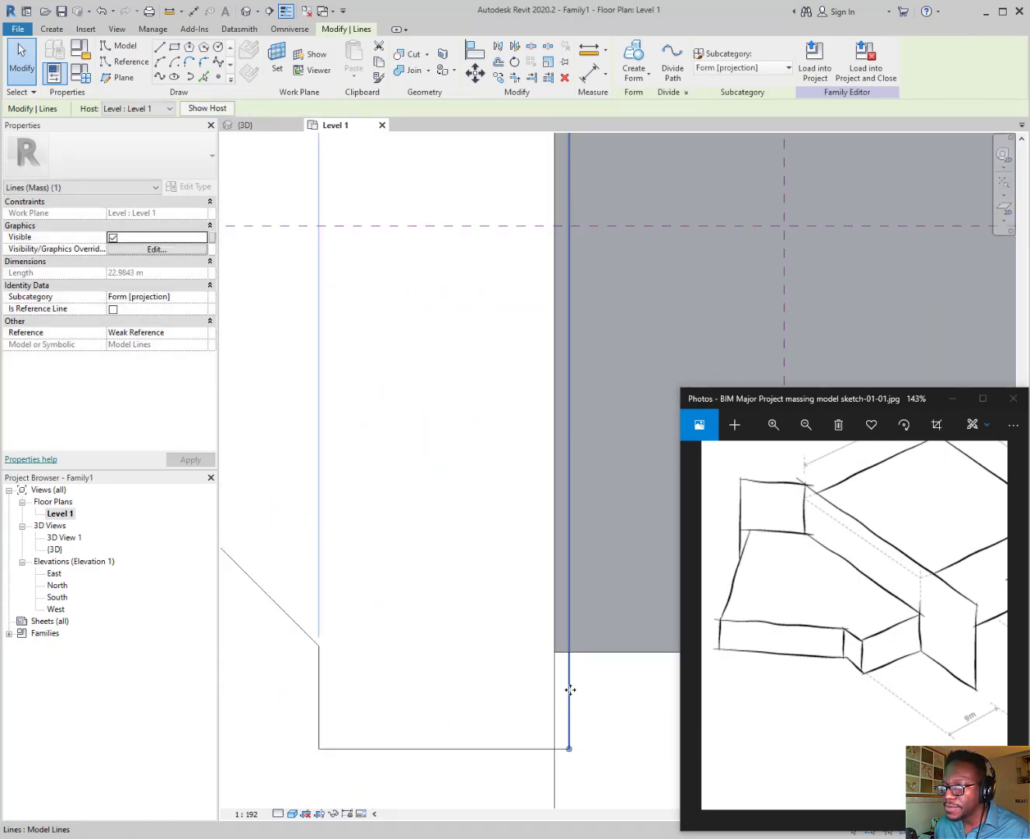
{"action": "left_click_drag", "start_coordinate": [556, 681], "coordinate": [554, 683]}
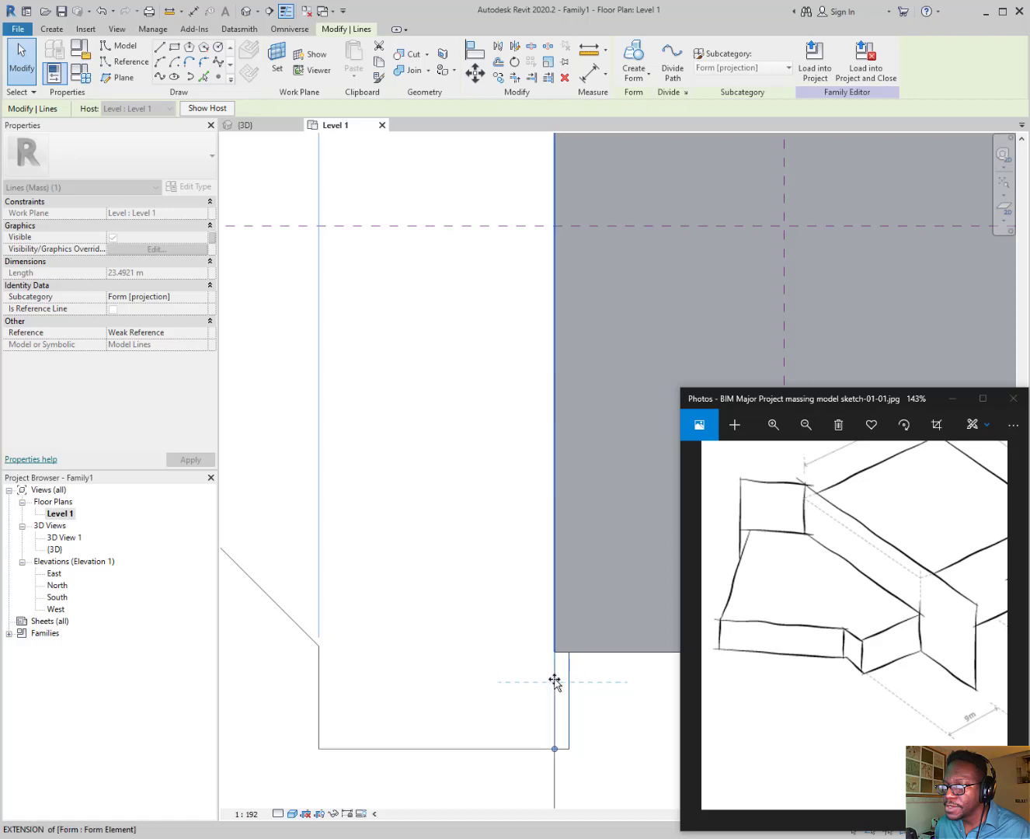
{"action": "scroll", "coordinate": [489, 698], "scroll_direction": "down", "scroll_amount": 3}
{"action": "scroll", "coordinate": [488, 698], "scroll_direction": "down", "scroll_amount": 2}
{"action": "key", "text": "Escape"}
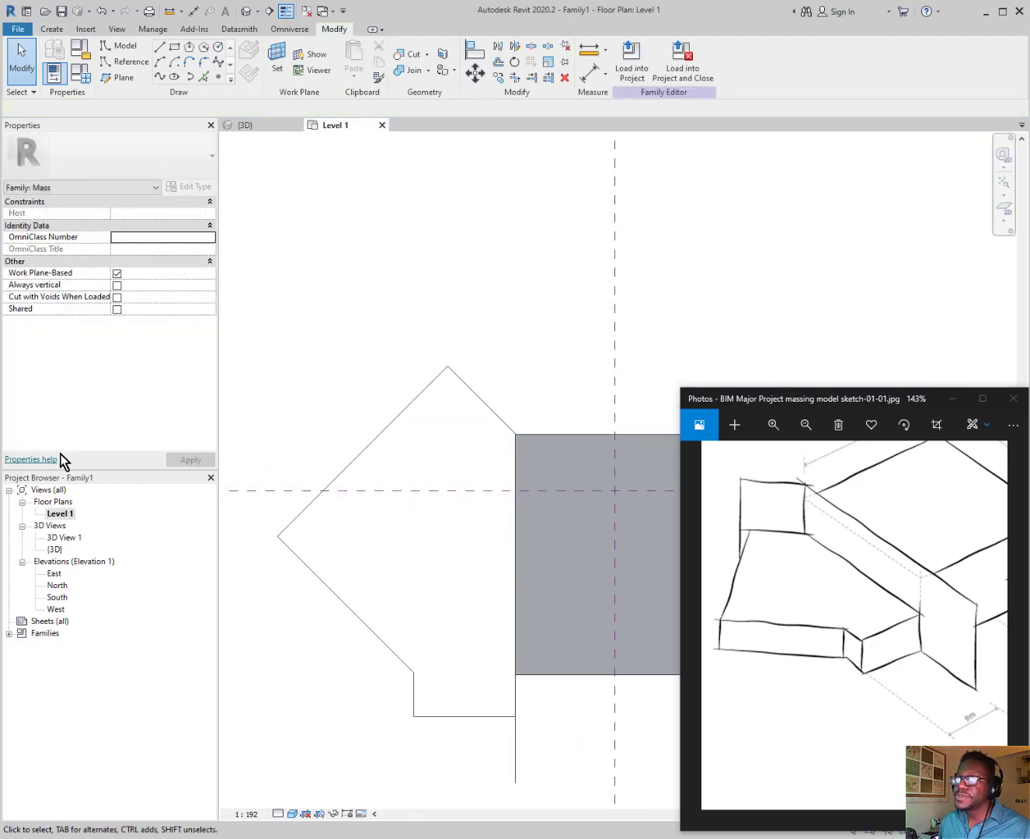
Create a solid form from the entire closed outline in the 3D view
{"action": "double_click", "coordinate": [55, 549]}
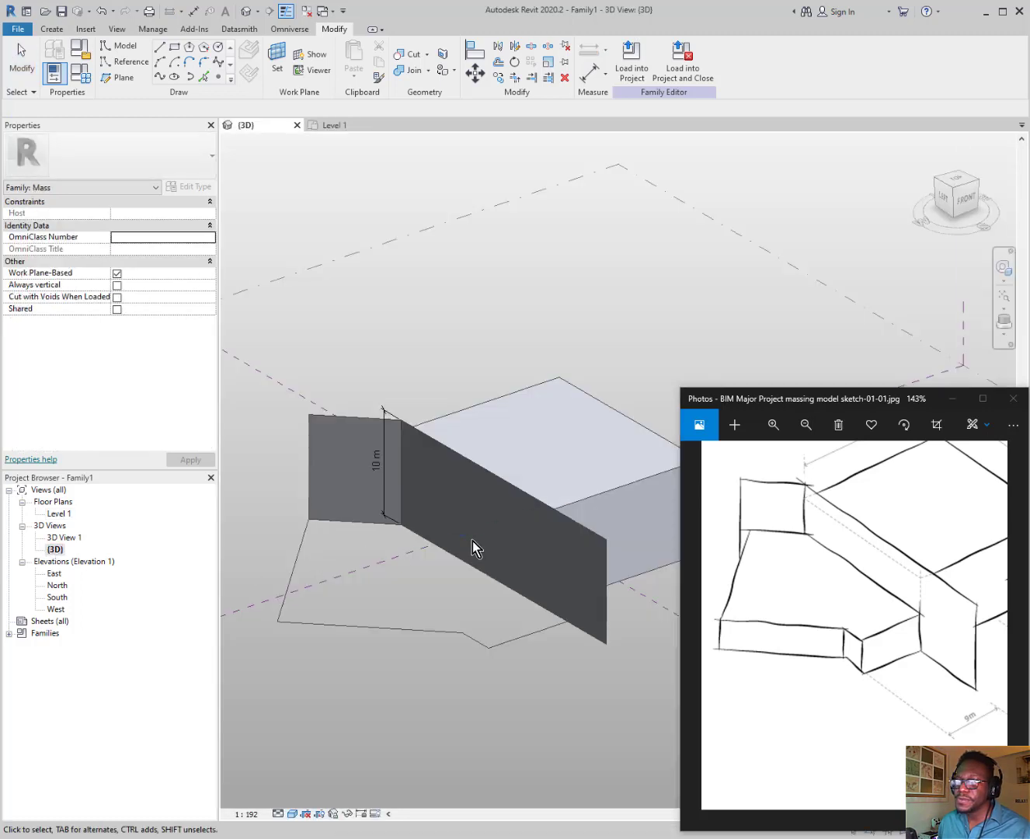
{"action": "key", "text": "Tab"}
{"action": "left_click", "coordinate": [431, 636]}
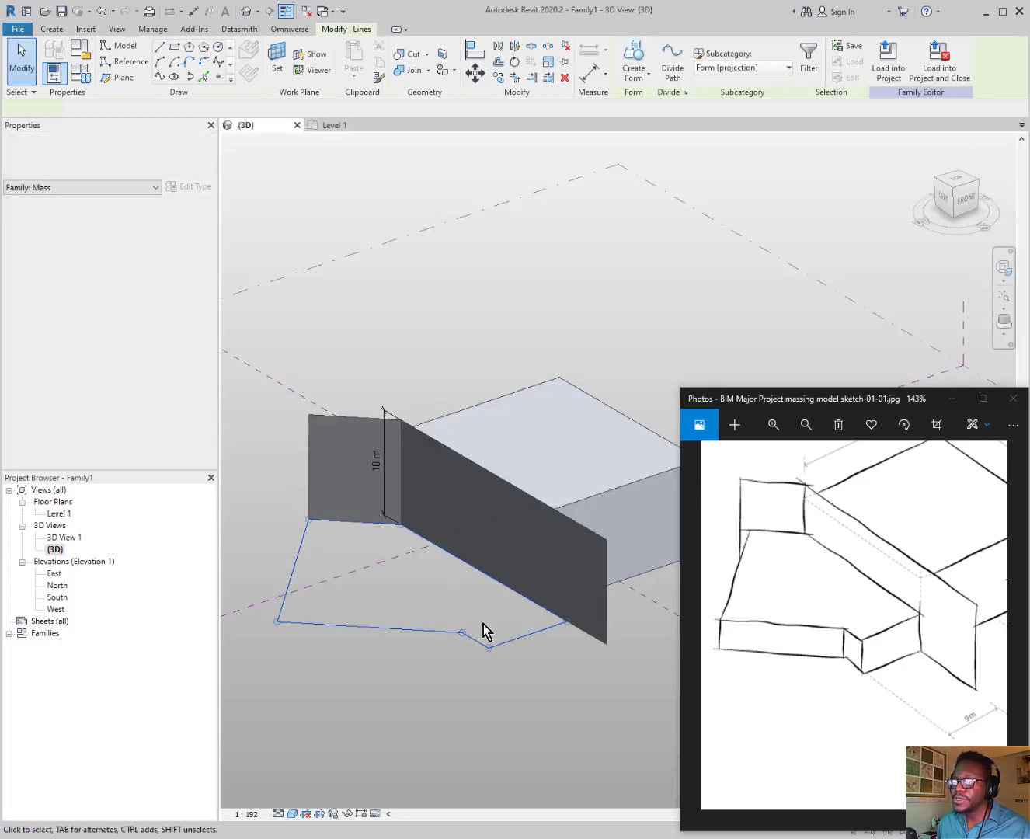
{"action": "left_click", "coordinate": [635, 63]}
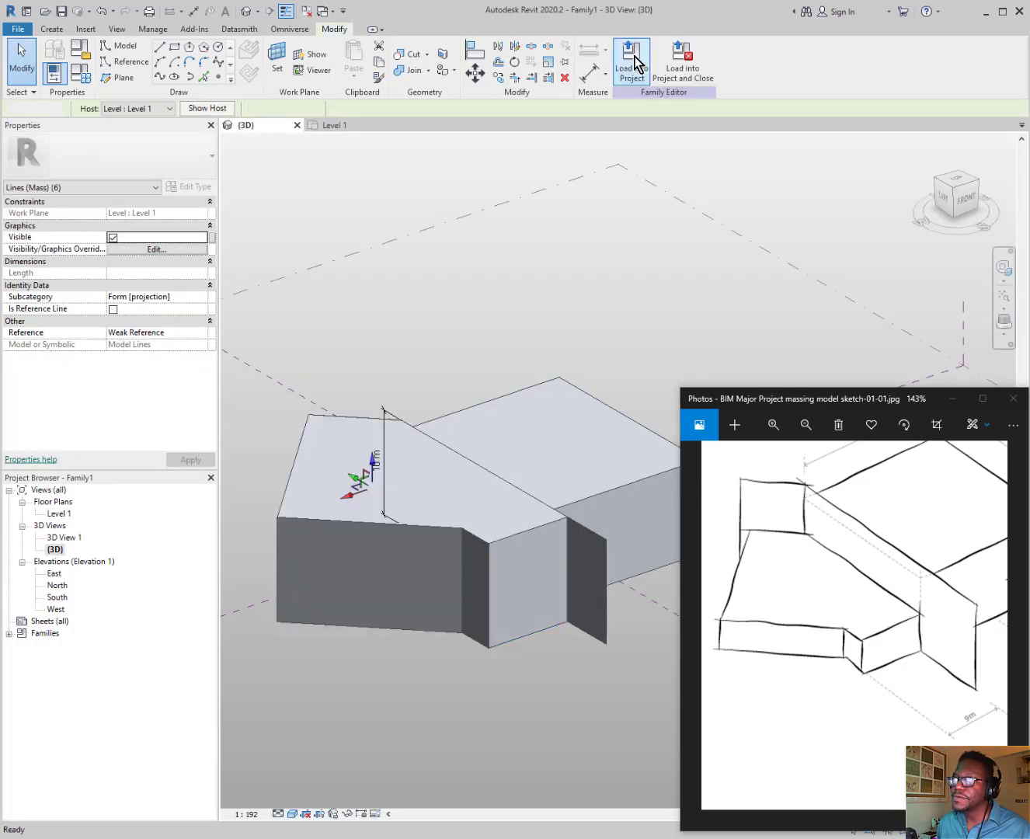
{"action": "left_click", "coordinate": [341, 490]}
{"action": "key", "text": "Escape"}
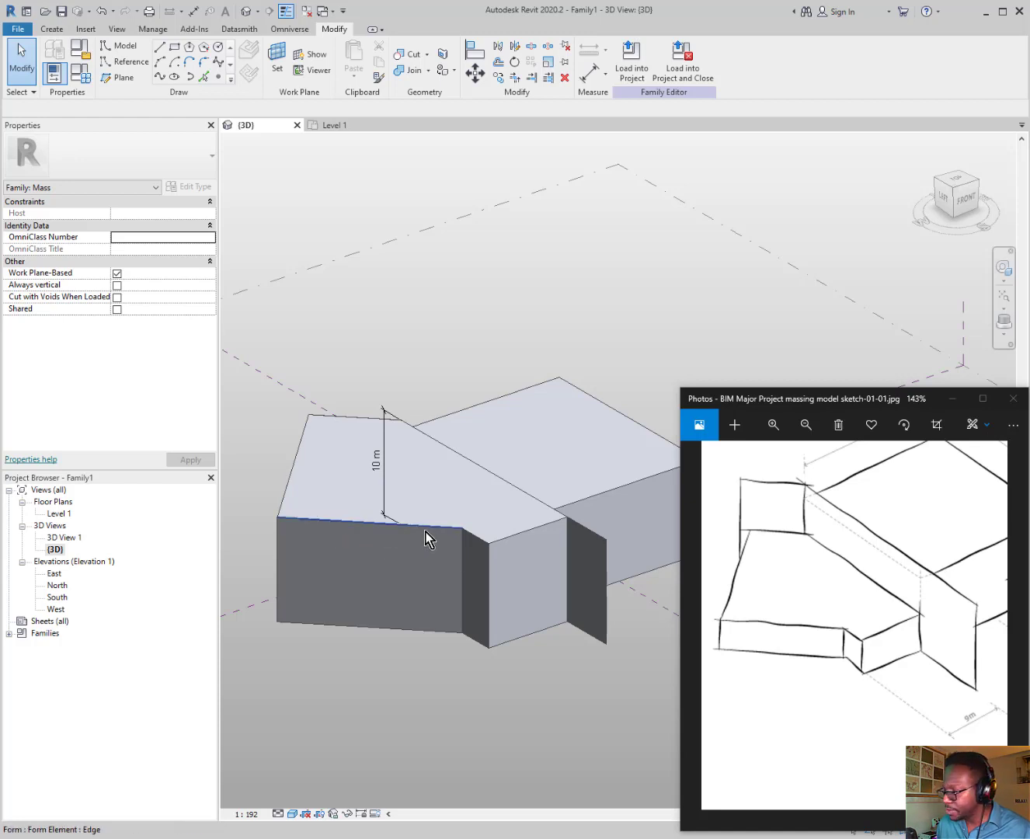
Select the new solid form and lower its top face to about 3.5 m
{"action": "key", "text": "Tab"}
{"action": "key", "text": "Tab"}
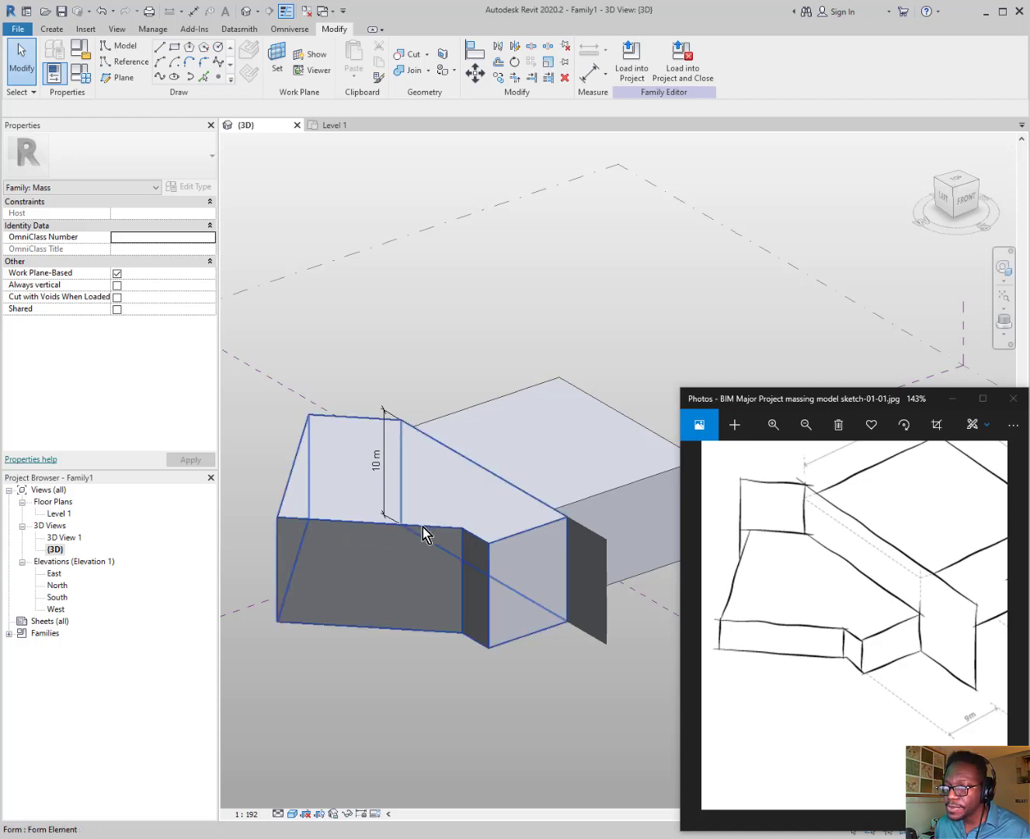
{"action": "left_click", "coordinate": [423, 525]}
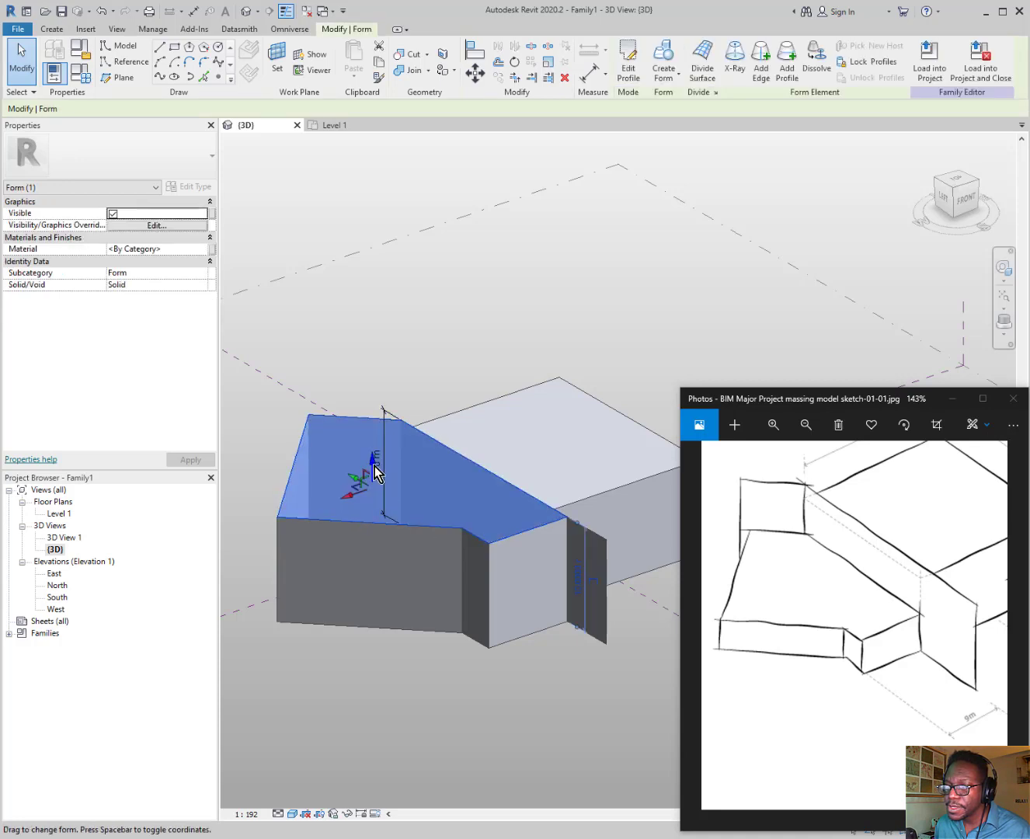
{"action": "left_click_drag", "start_coordinate": [388, 532], "coordinate": [388, 530]}
Check the low volume's height in the sketch and set the form's height to 5 m
{"action": "scroll", "coordinate": [772, 580], "scroll_direction": "down", "scroll_amount": 3}
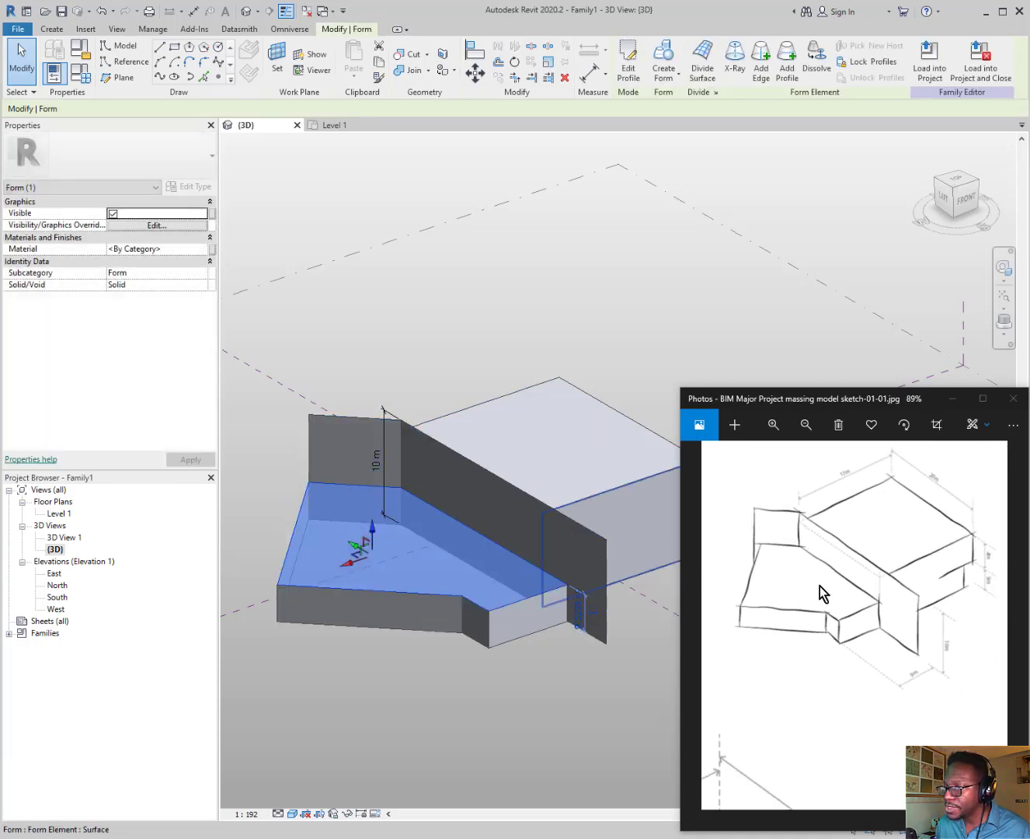
{"action": "scroll", "coordinate": [959, 584], "scroll_direction": "up", "scroll_amount": 6}
{"action": "scroll", "coordinate": [906, 576], "scroll_direction": "up", "scroll_amount": 3}
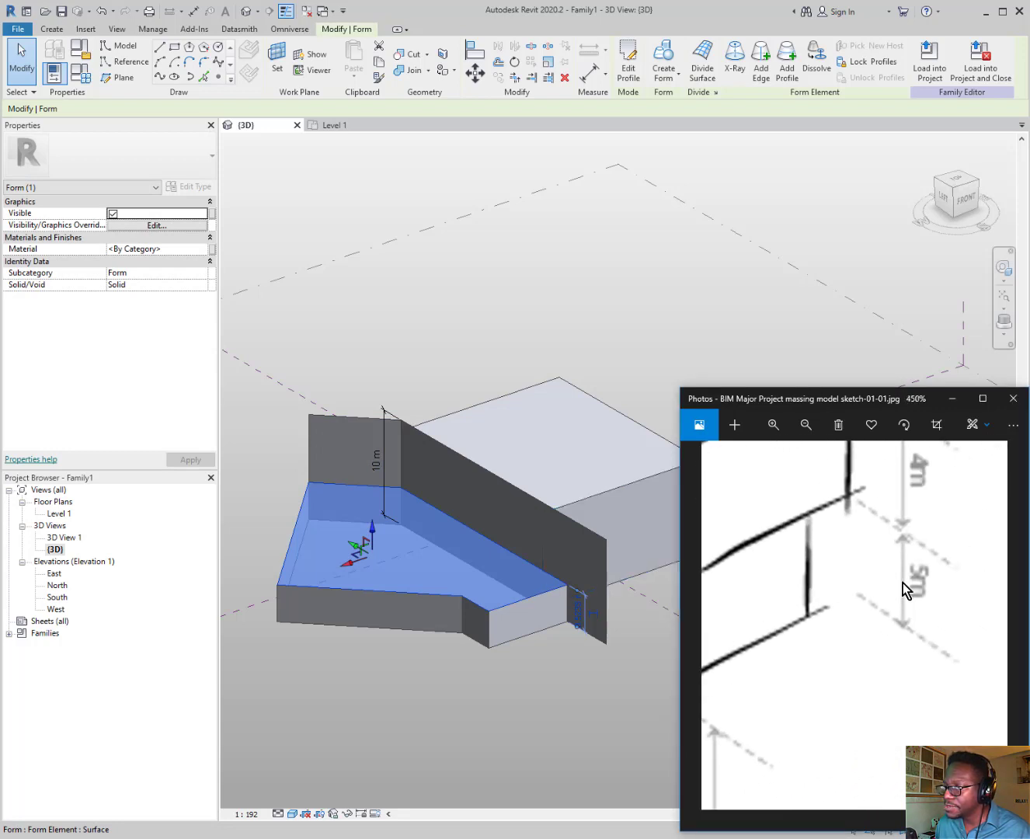
{"action": "scroll", "coordinate": [434, 589], "scroll_direction": "up", "scroll_amount": 2}
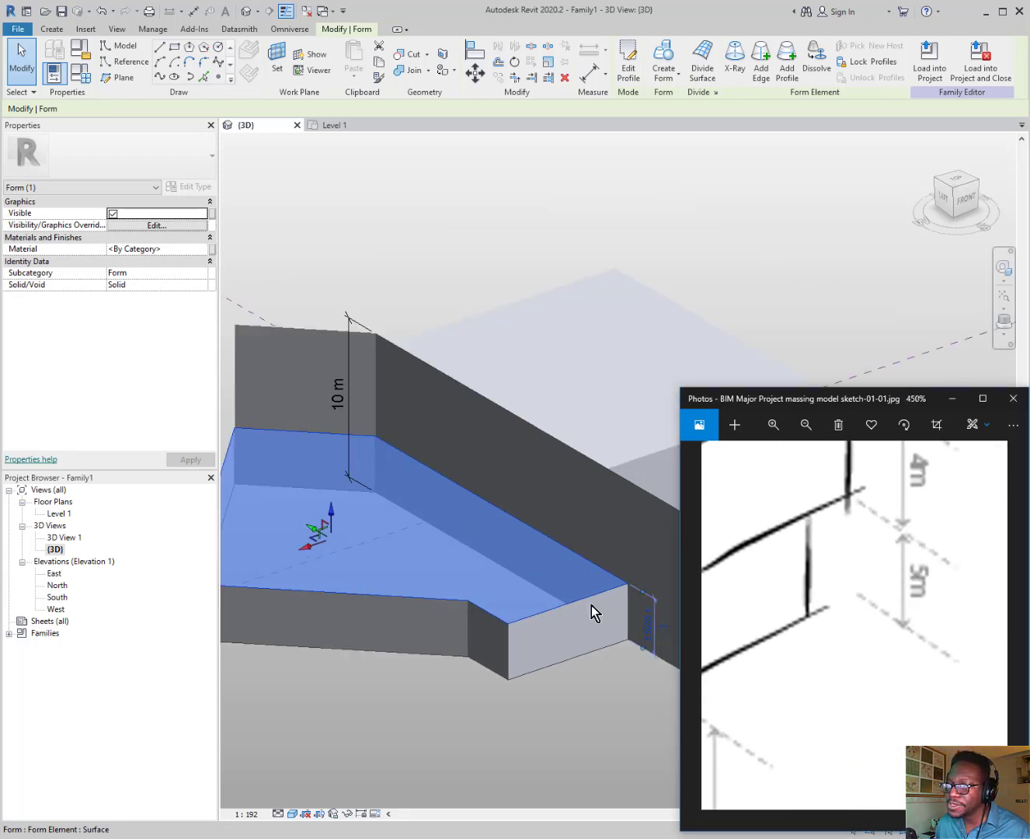
{"action": "left_click", "coordinate": [649, 635]}
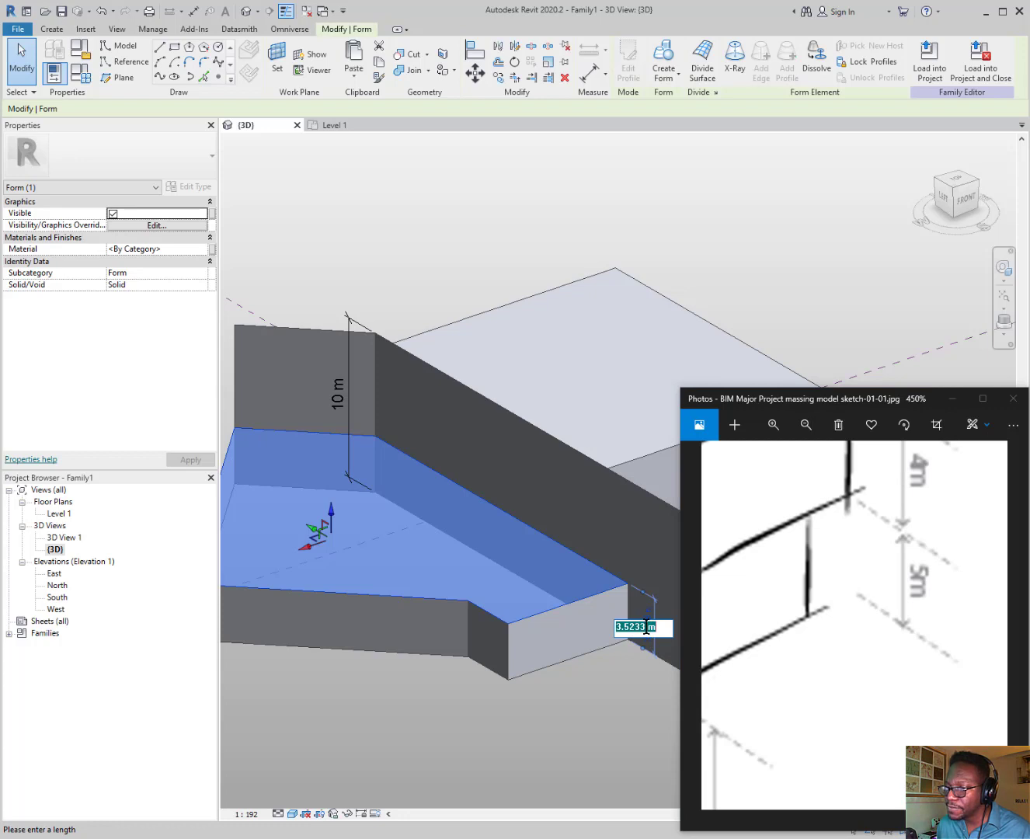
{"action": "type", "text": "5"}
{"action": "key", "text": "Return"}
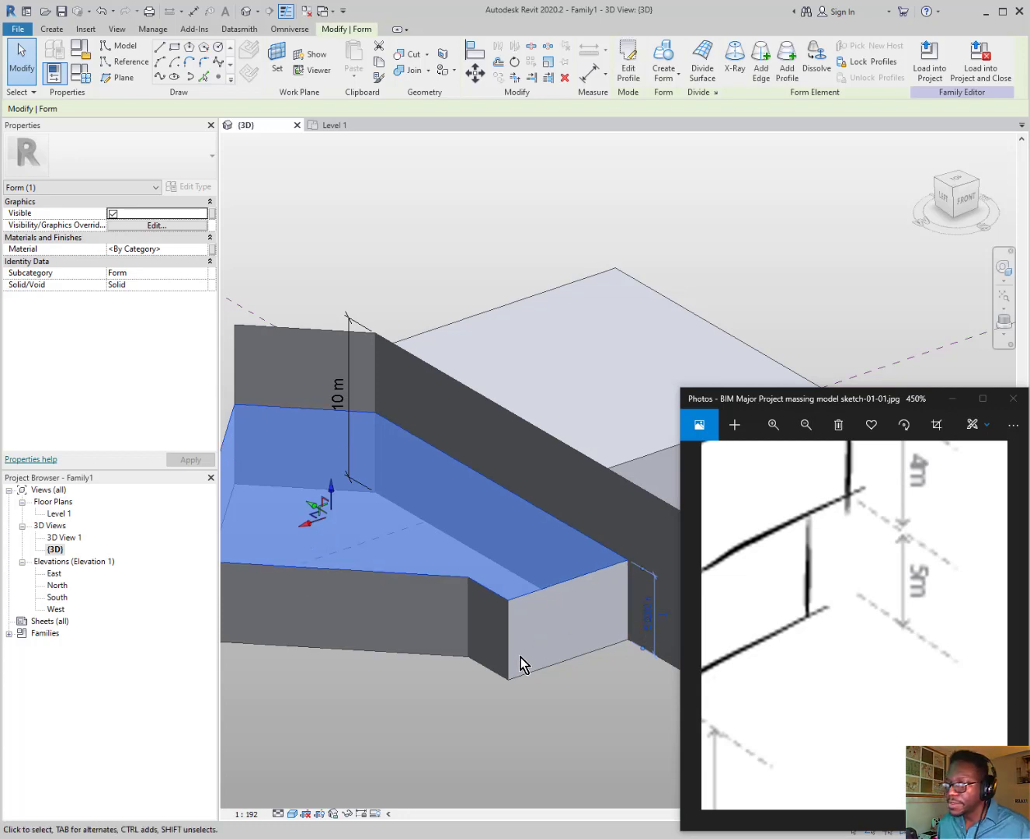
{"action": "left_click", "coordinate": [494, 681]}
{"action": "scroll", "coordinate": [437, 590], "scroll_direction": "down", "scroll_amount": 3}
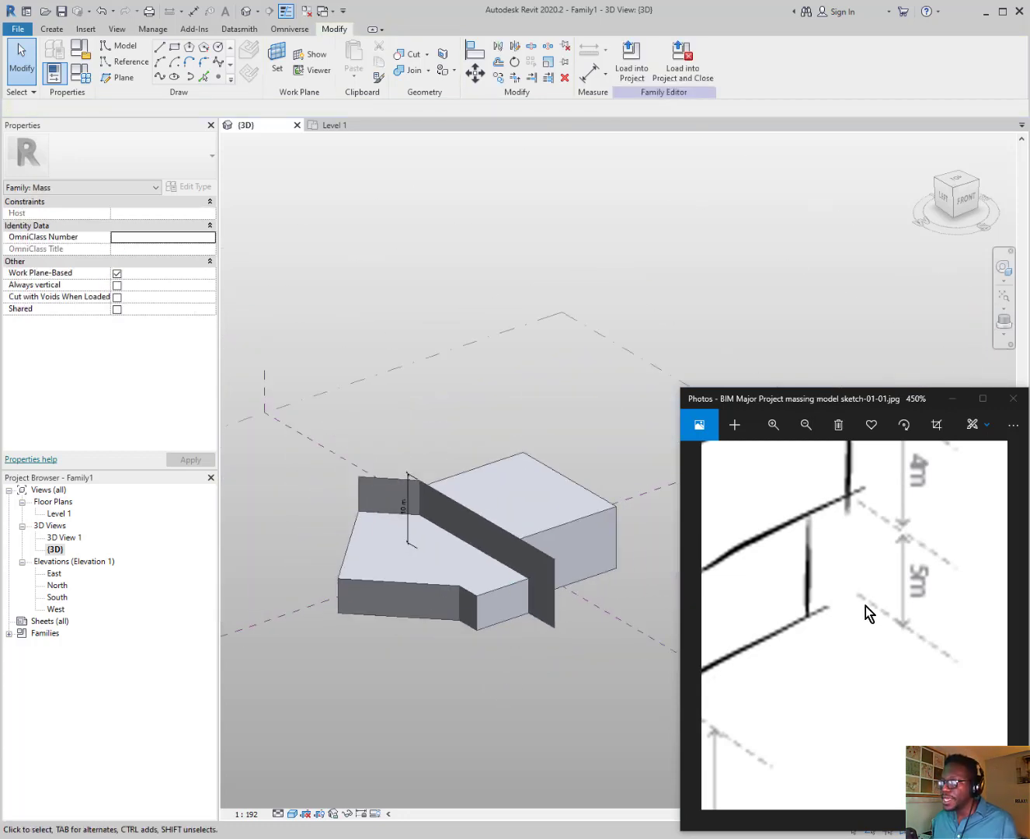
On Level 1, draw an about 18.5 m line along the low volume's south-west edge from beyond its west corner, continuing south past the short vertical edge
{"action": "scroll", "coordinate": [897, 618], "scroll_direction": "down", "scroll_amount": 3}
{"action": "scroll", "coordinate": [897, 619], "scroll_direction": "down", "scroll_amount": 5}
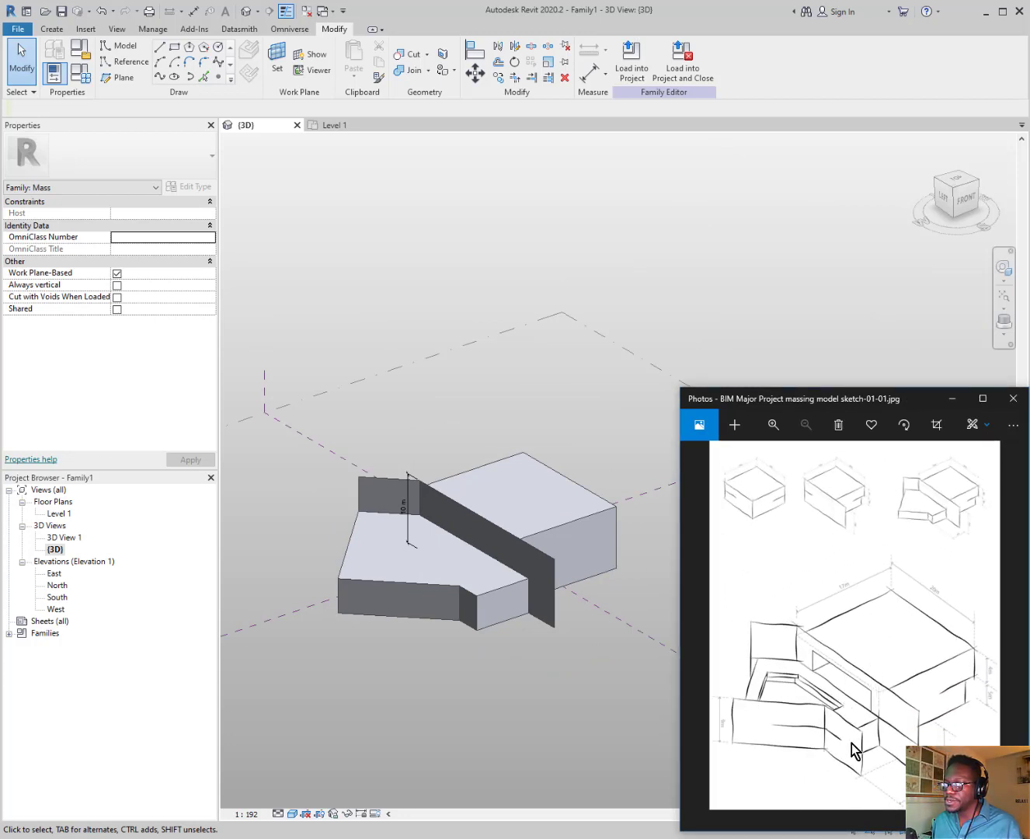
{"action": "scroll", "coordinate": [348, 590], "scroll_direction": "up", "scroll_amount": 5}
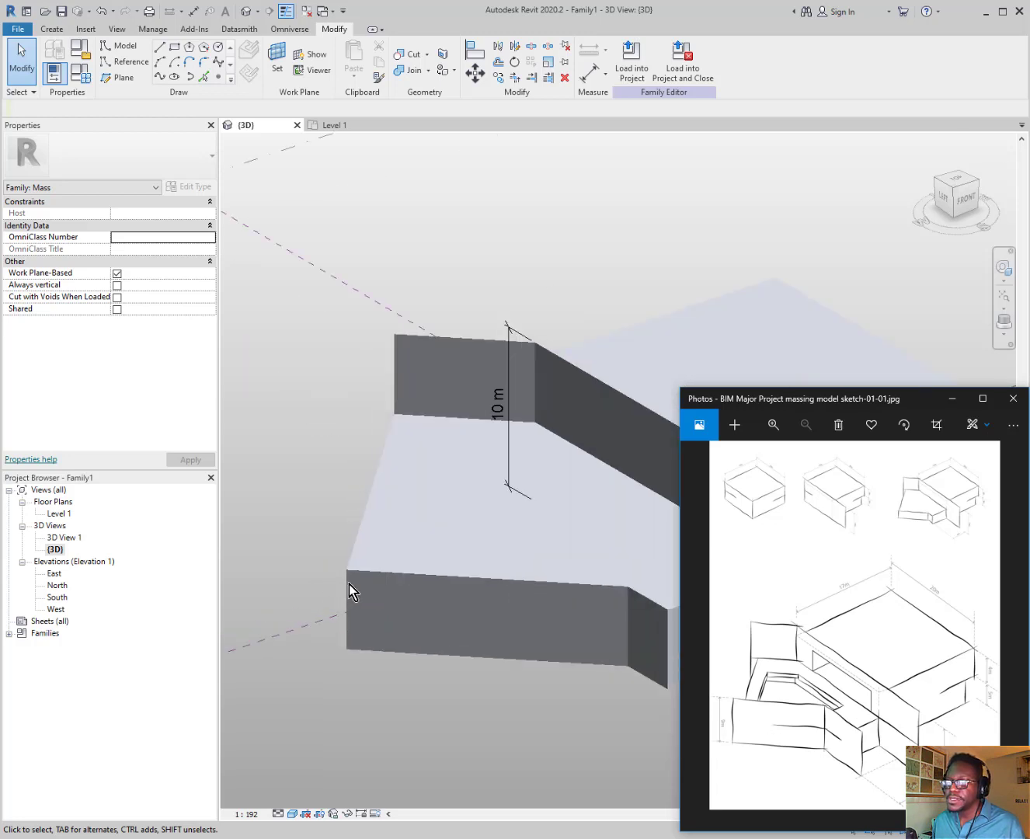
{"action": "scroll", "coordinate": [362, 572], "scroll_direction": "down", "scroll_amount": 2}
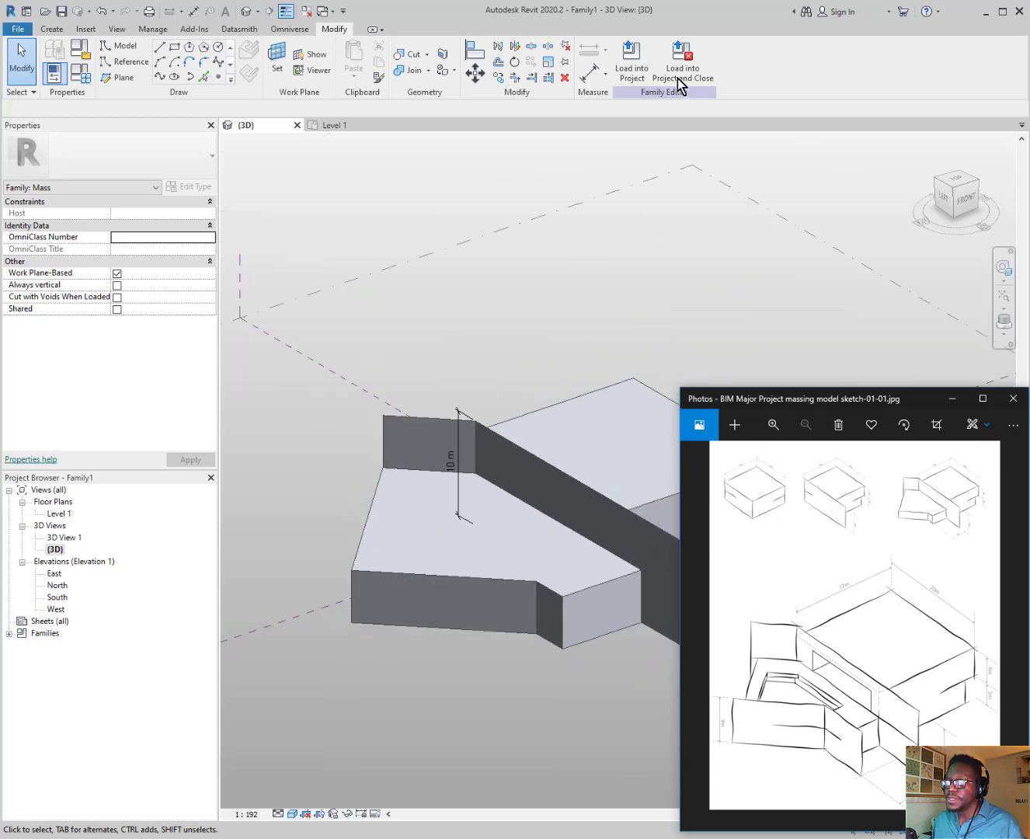
{"action": "left_click", "coordinate": [161, 48]}
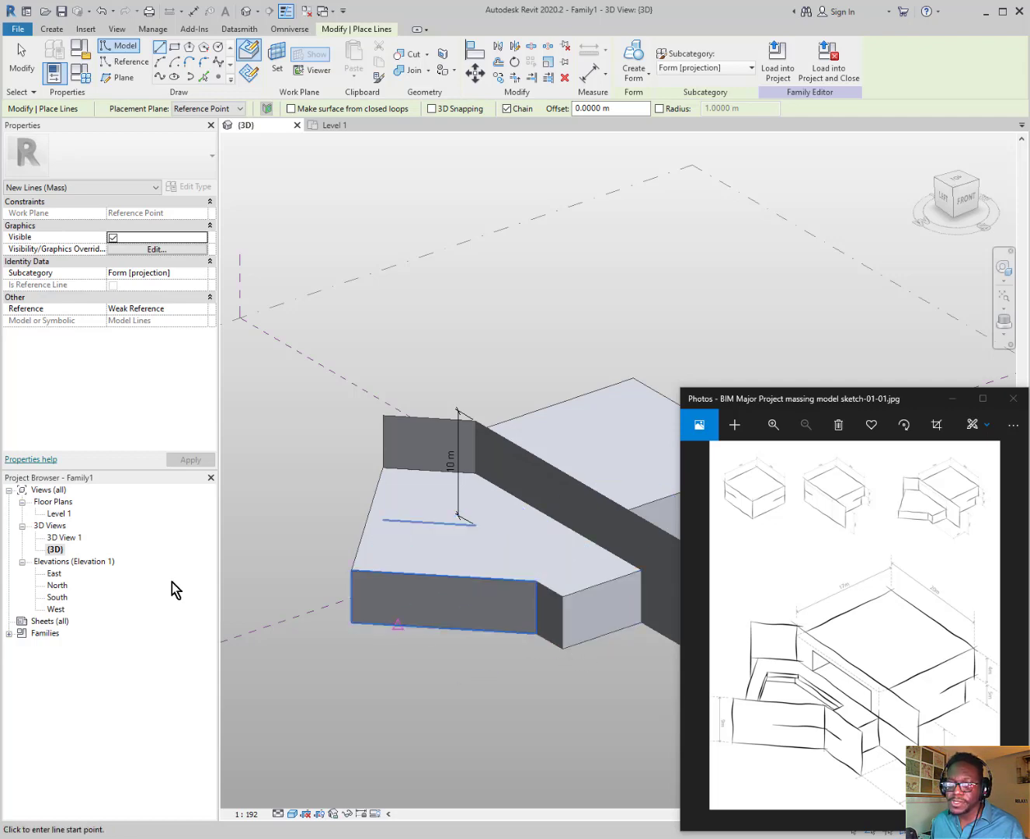
{"action": "left_click", "coordinate": [58, 513]}
{"action": "double_click", "coordinate": [58, 514]}
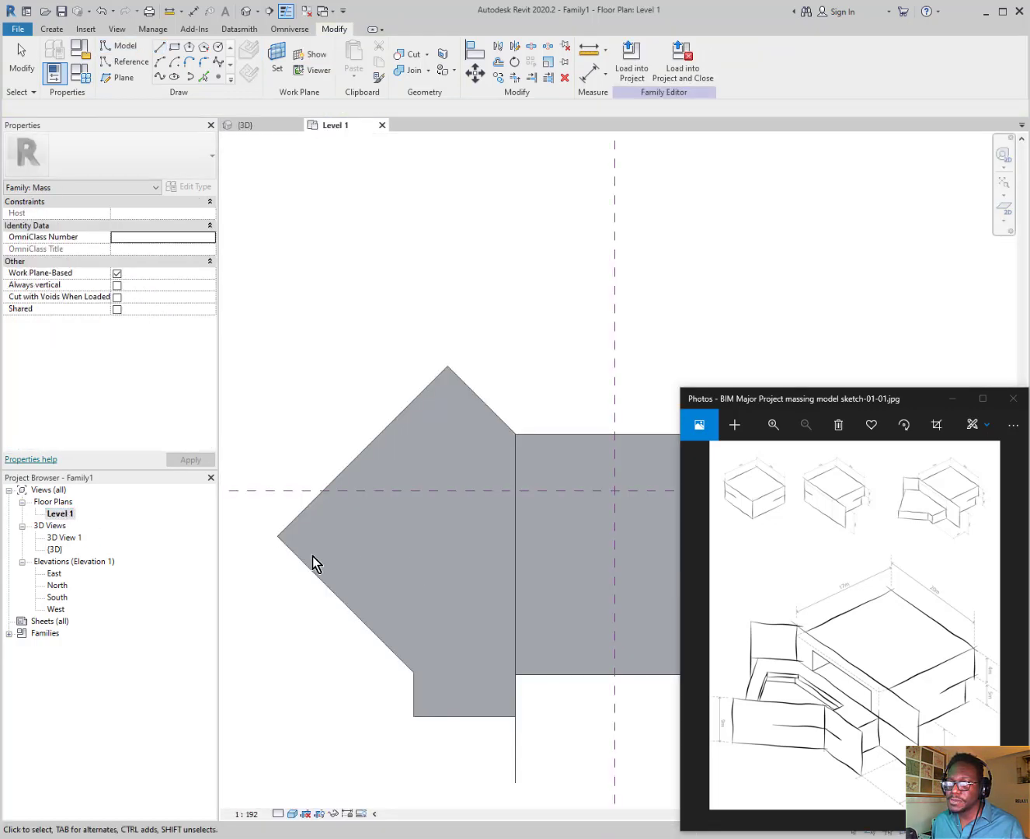
{"action": "left_click", "coordinate": [161, 48]}
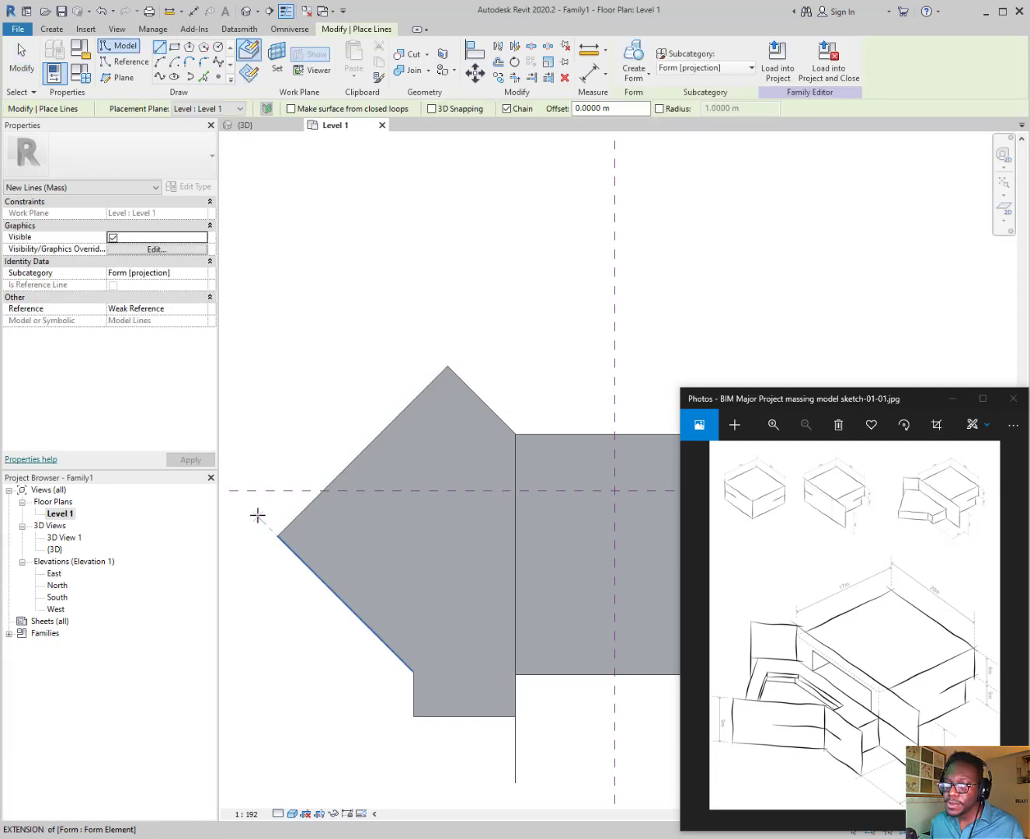
{"action": "left_click", "coordinate": [277, 533]}
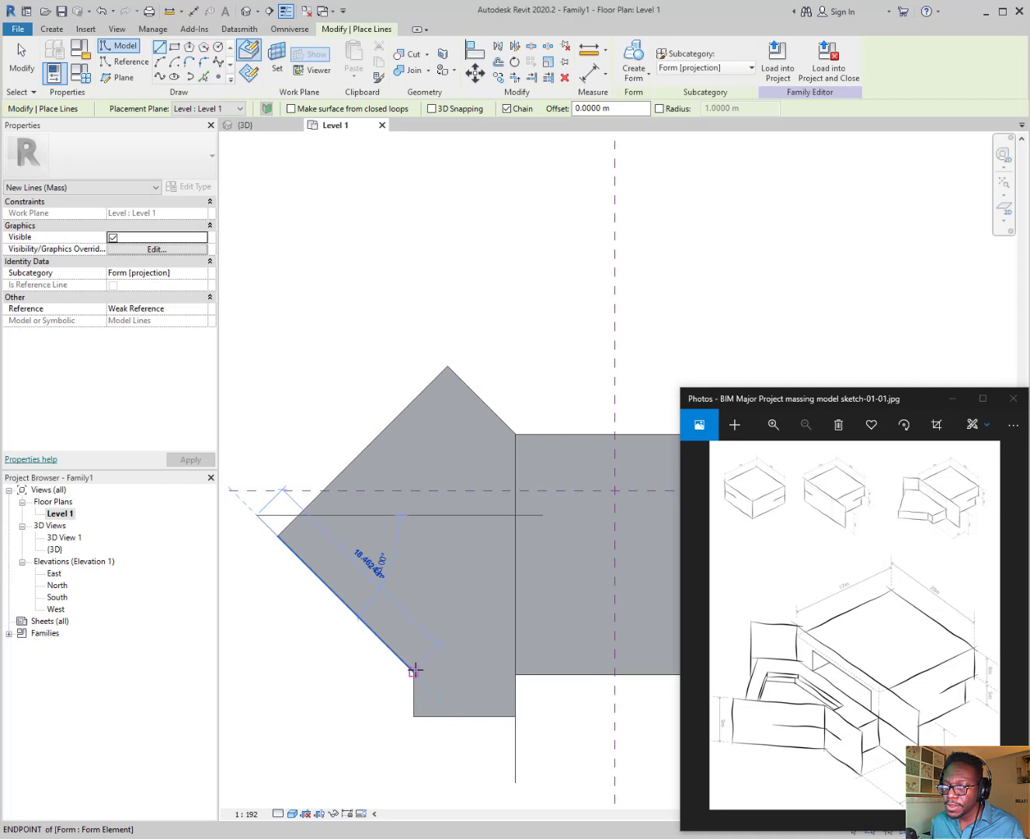
{"action": "left_click", "coordinate": [412, 668]}
{"action": "left_click", "coordinate": [439, 748]}
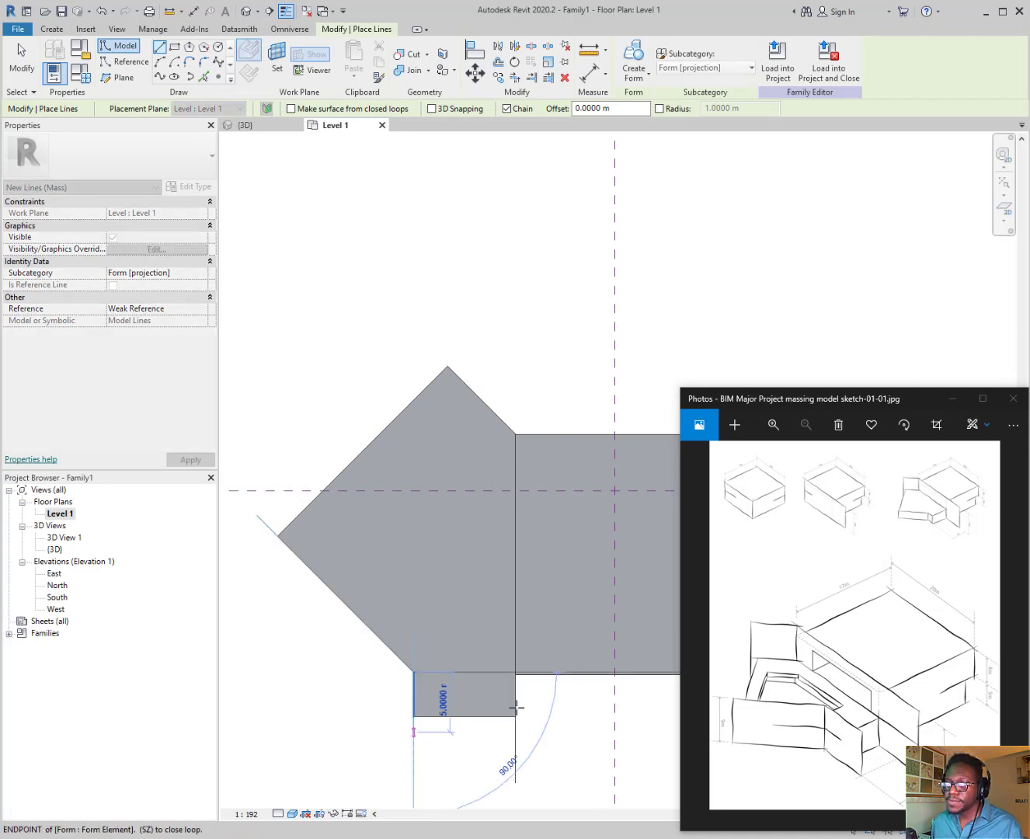
{"action": "key", "text": "Escape"}
{"action": "key", "text": "Escape"}
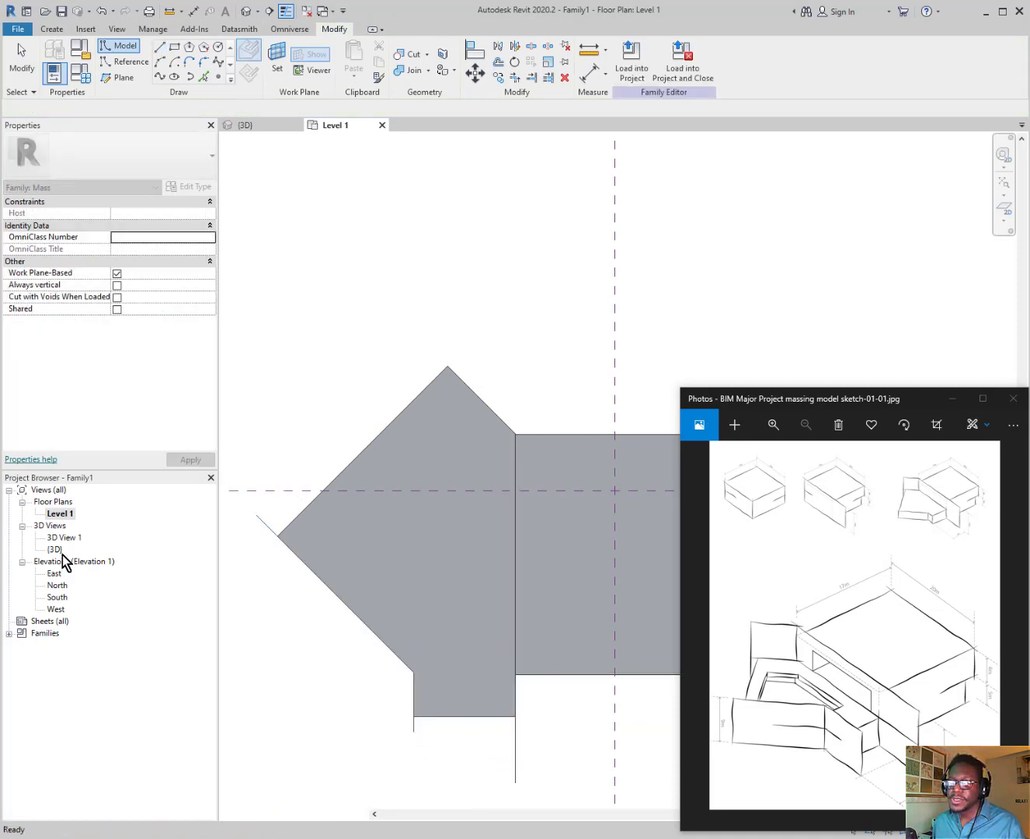
Create upright wall surfaces from the two new lines in the 3D view, rising above the low volume's top
{"action": "double_click", "coordinate": [60, 553]}
{"action": "left_click", "coordinate": [345, 622]}
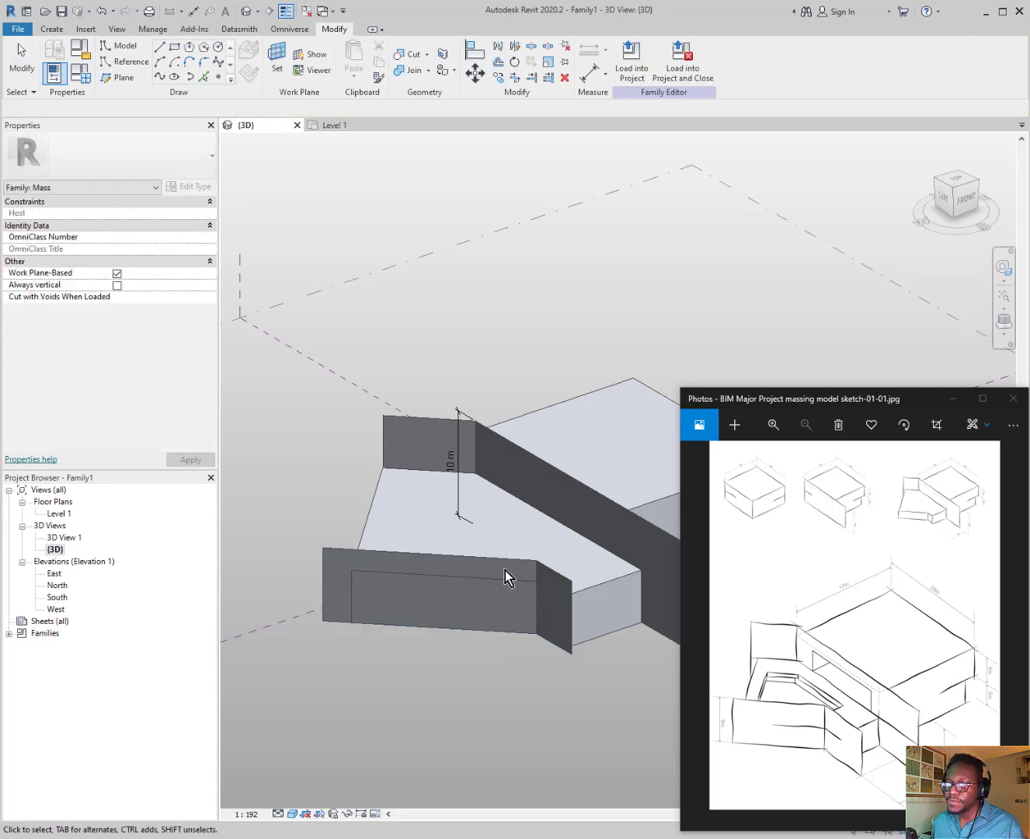
{"action": "scroll", "coordinate": [436, 590], "scroll_direction": "down", "scroll_amount": 2}
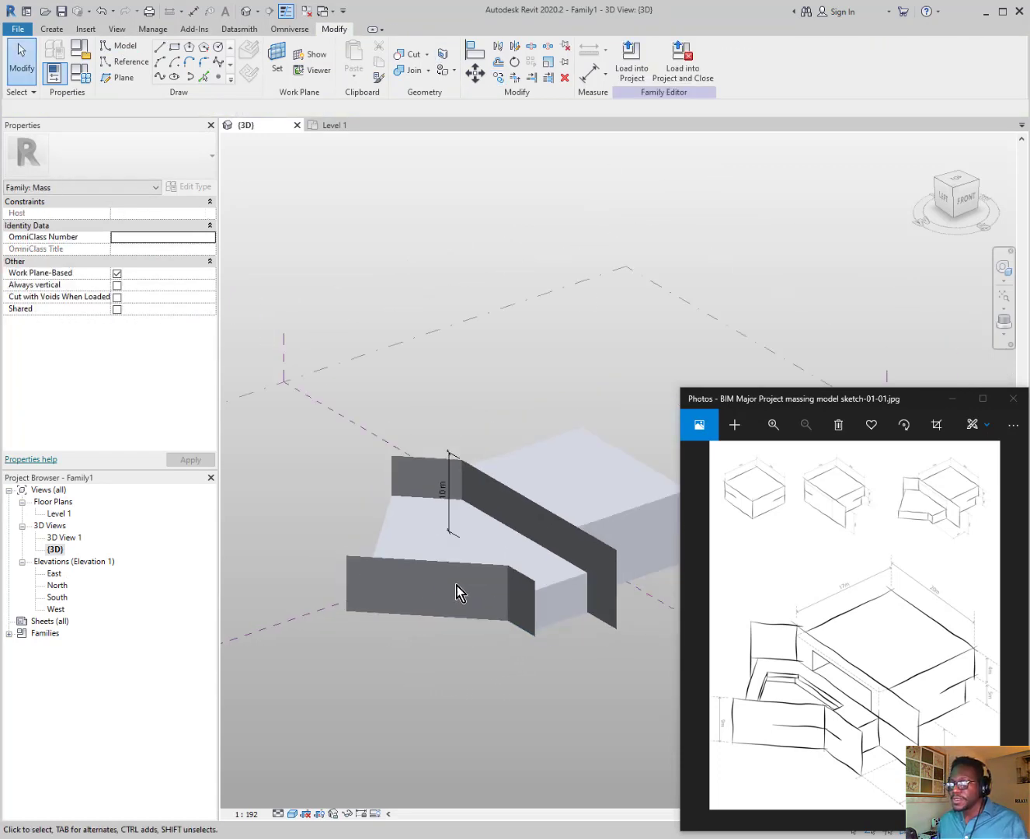
{"action": "scroll", "coordinate": [590, 614], "scroll_direction": "up", "scroll_amount": 3}
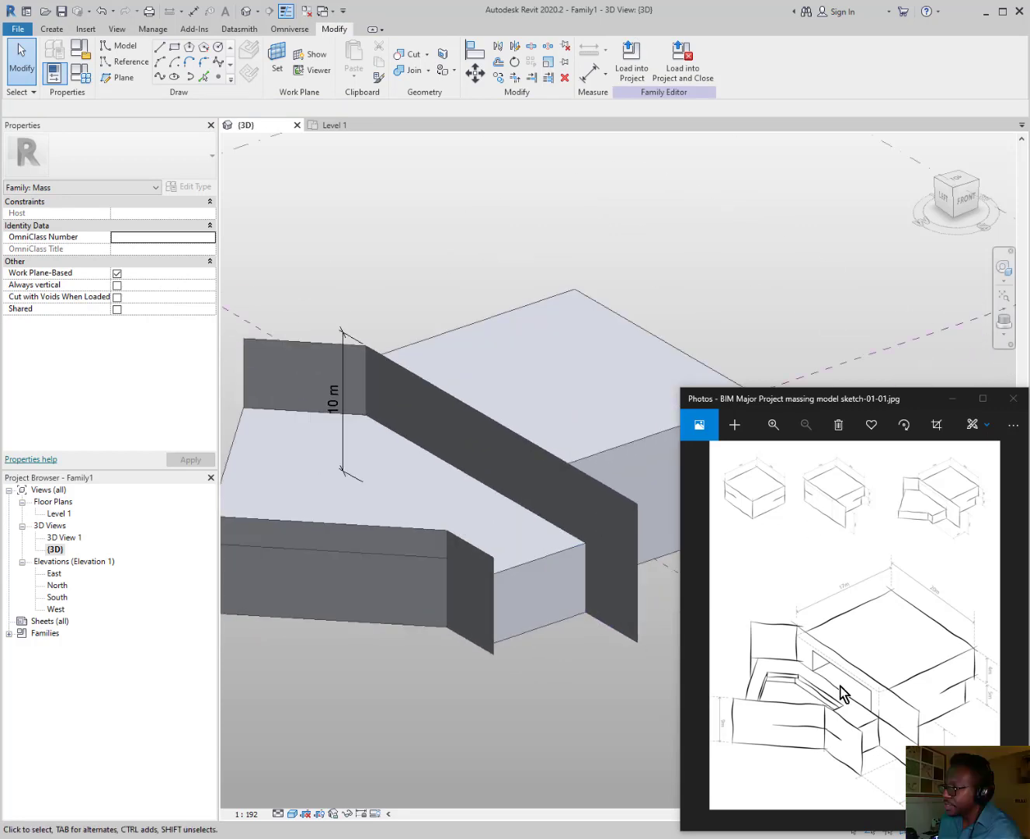
{"action": "scroll", "coordinate": [439, 545], "scroll_direction": "down", "scroll_amount": 3}
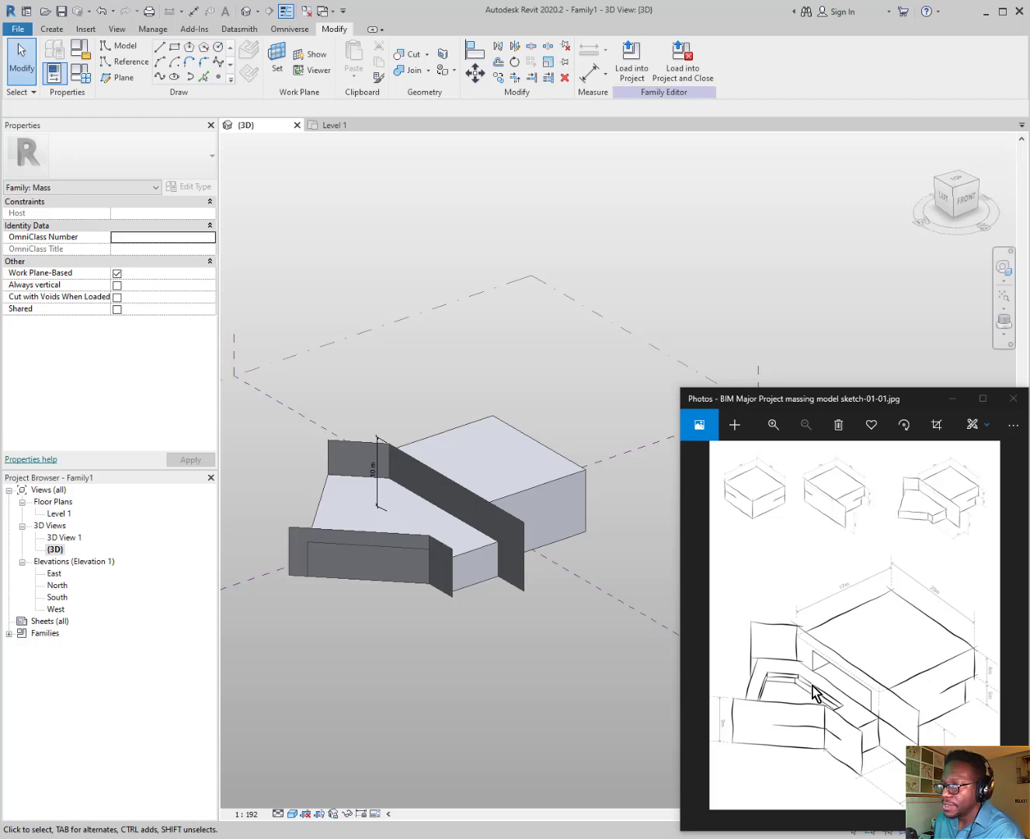
Examine the recessed courtyard and the wall opening in the sketch and compare them with the low volume in the model
{"action": "scroll", "coordinate": [845, 710], "scroll_direction": "up", "scroll_amount": 3}
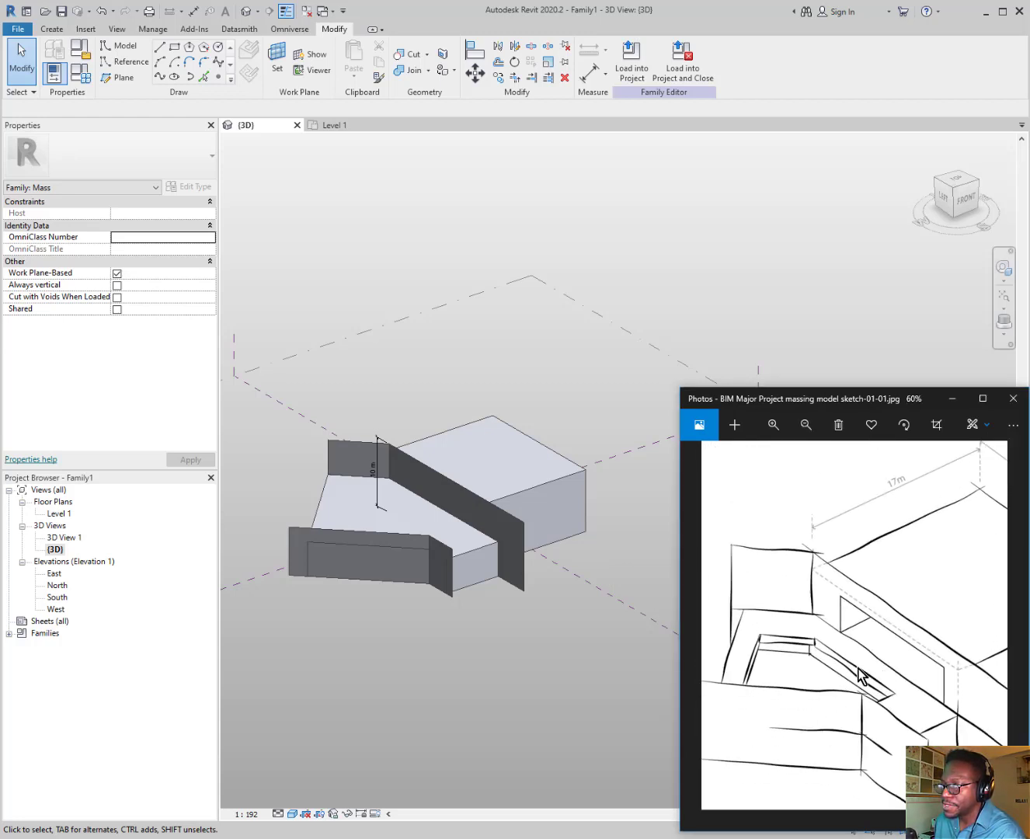
{"action": "left_click_drag", "start_coordinate": [846, 677], "coordinate": [858, 666]}
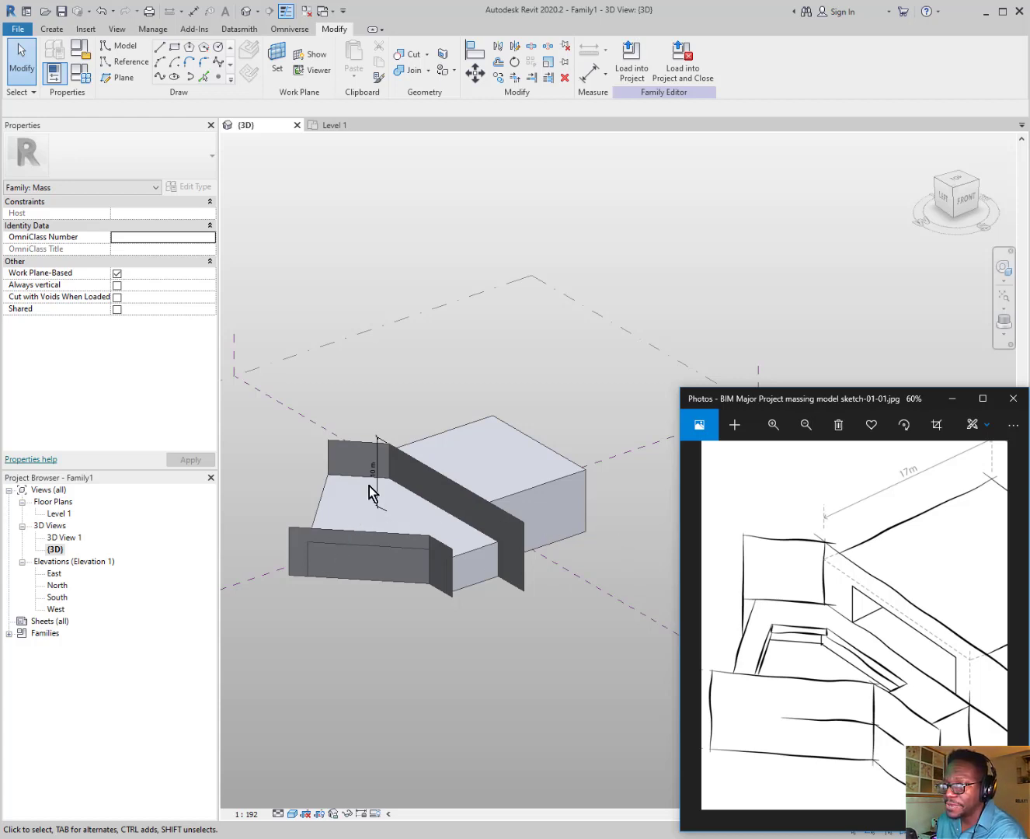
{"action": "scroll", "coordinate": [335, 509], "scroll_direction": "up", "scroll_amount": 3}
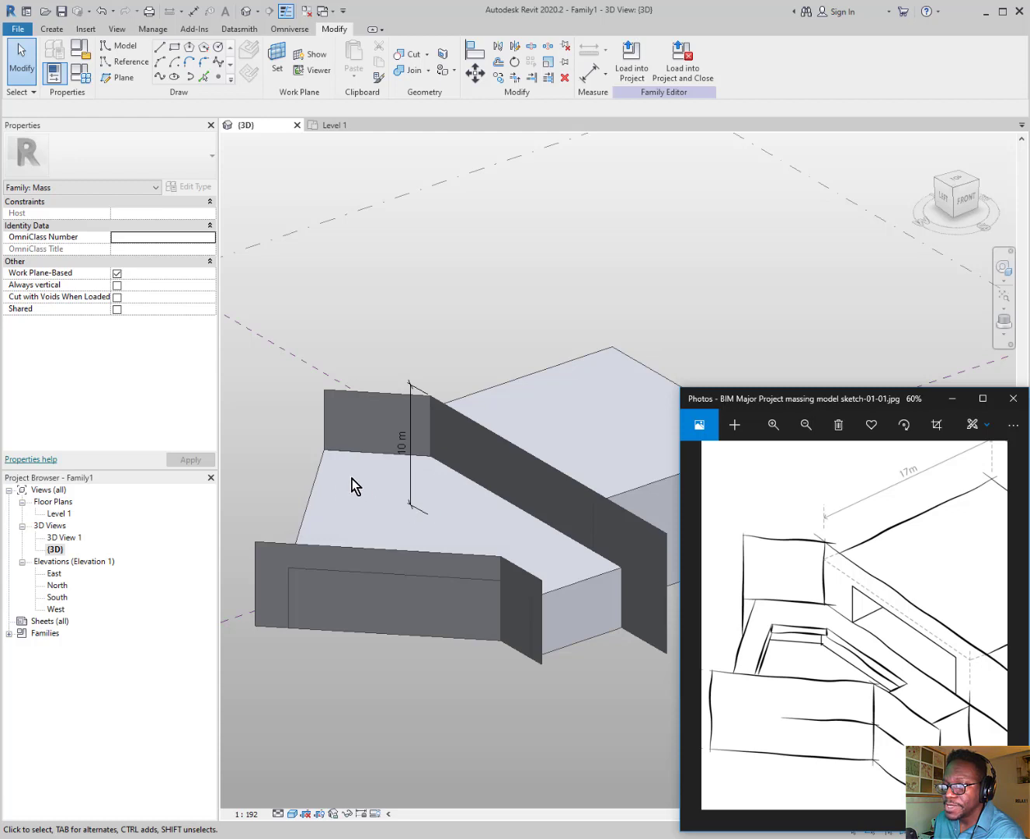
{"action": "scroll", "coordinate": [351, 479], "scroll_direction": "up", "scroll_amount": 3}
{"action": "scroll", "coordinate": [391, 478], "scroll_direction": "down", "scroll_amount": 2}
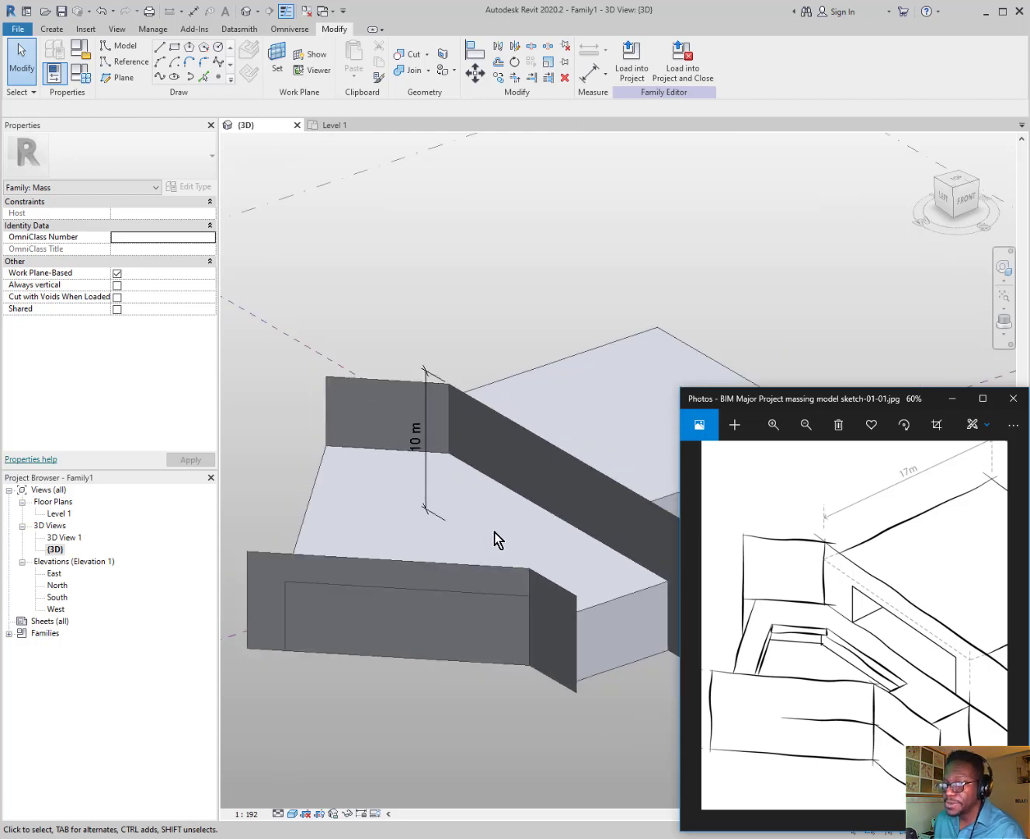
{"action": "scroll", "coordinate": [496, 526], "scroll_direction": "down", "scroll_amount": 4}
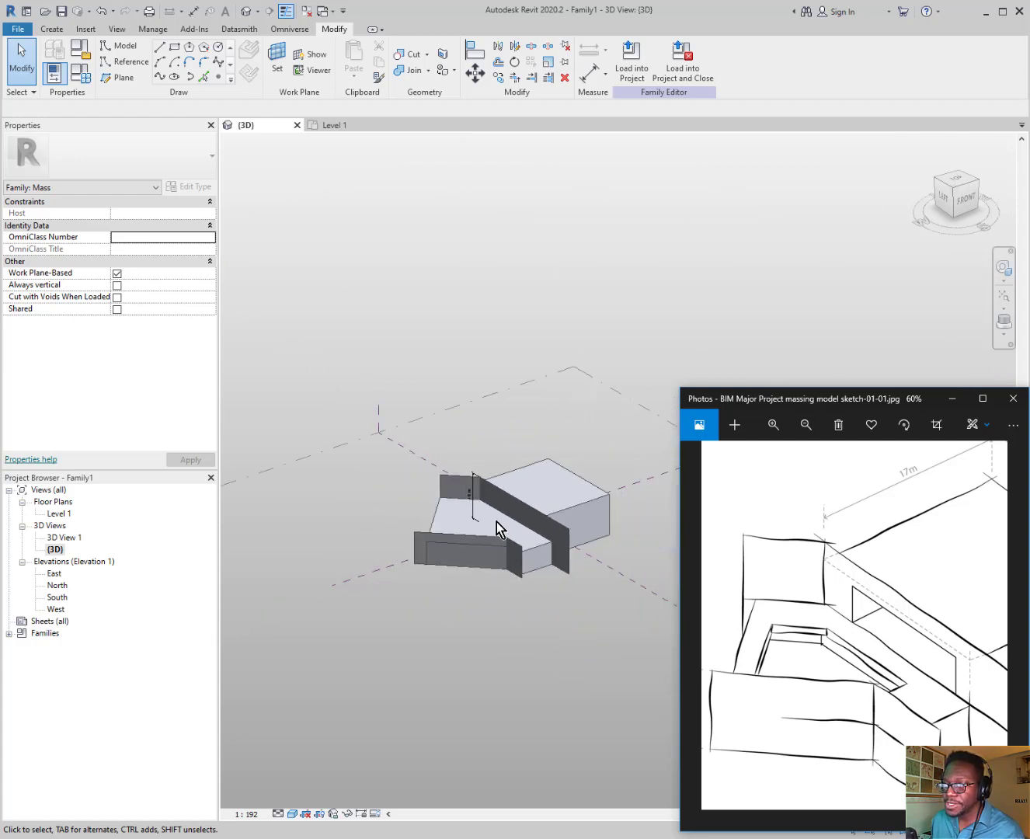
{"action": "scroll", "coordinate": [496, 522], "scroll_direction": "up", "scroll_amount": 4}
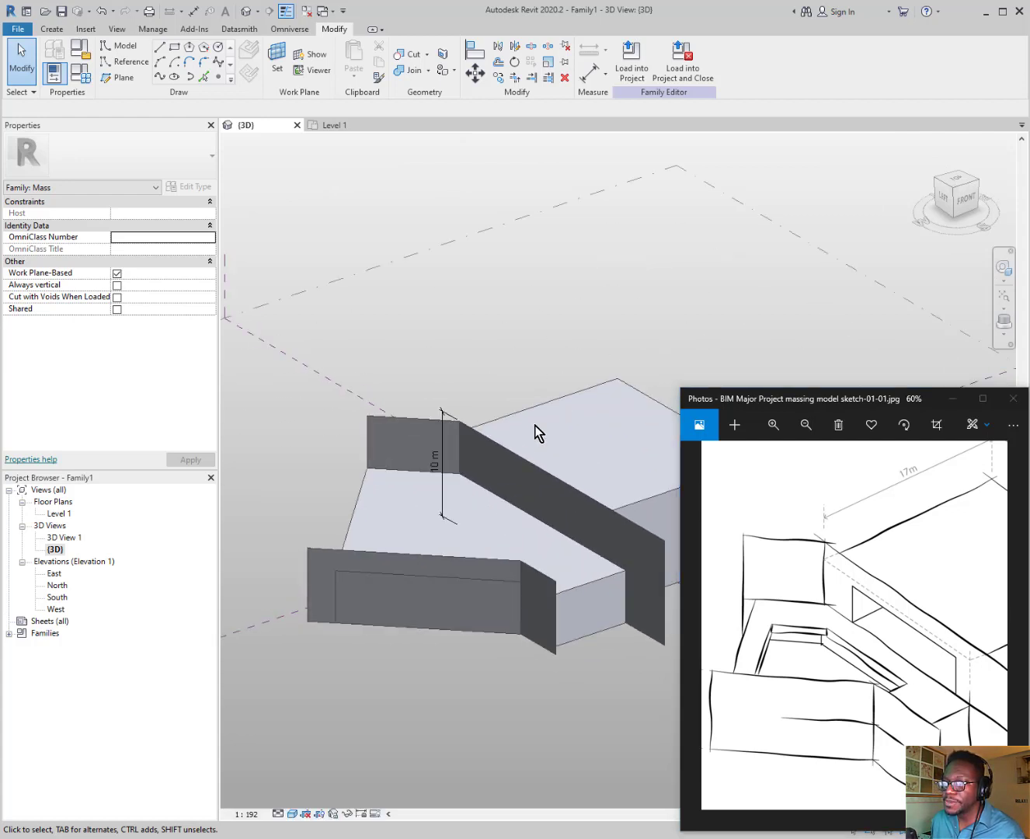
On the low volume's top face, draw a five-sided courtyard outline inset from its edges, with sides of about 13.3, 5.1, 13.7 and 7.3 m
{"action": "middle_click_drag", "start_coordinate": [529, 438], "coordinate": [528, 438], "text": "shift"}
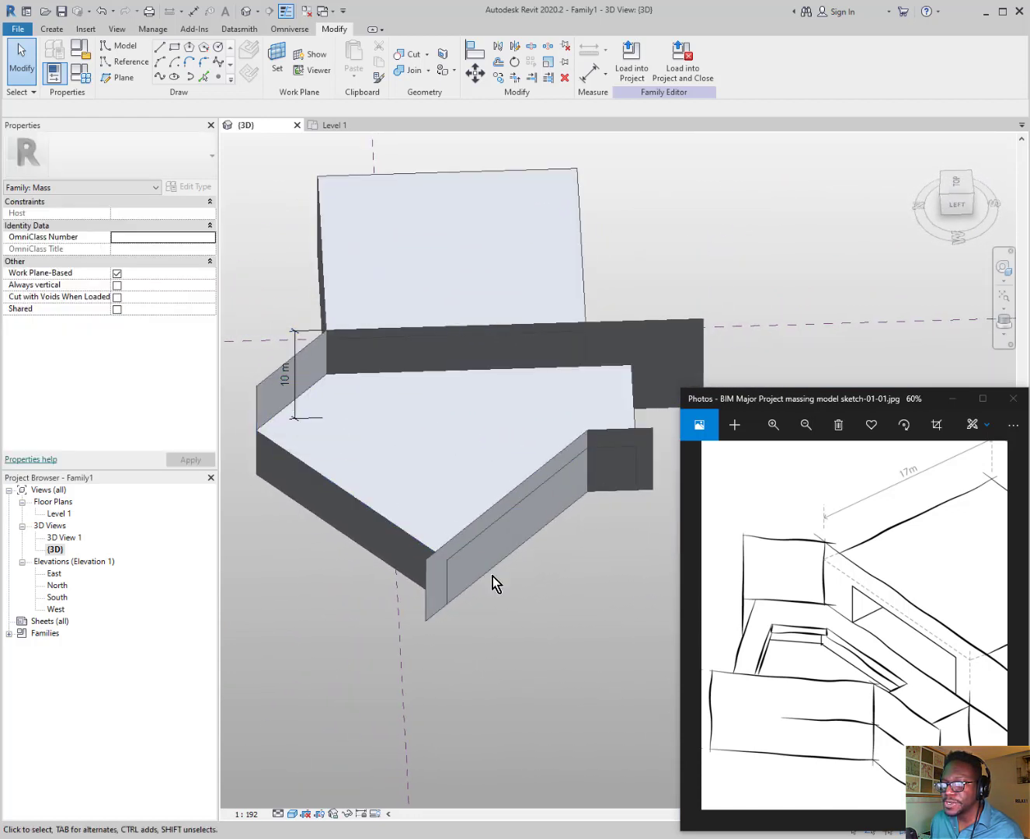
{"action": "scroll", "coordinate": [415, 518], "scroll_direction": "up", "scroll_amount": 1}
{"action": "mouse_move", "coordinate": [417, 505]}
{"action": "middle_mouse_down"}
{"action": "mouse_move", "coordinate": [424, 555]}
{"action": "mouse_move", "coordinate": [394, 531]}
{"action": "middle_mouse_up"}
{"action": "scroll", "coordinate": [348, 506], "scroll_direction": "up", "scroll_amount": 1}
{"action": "middle_click_drag", "start_coordinate": [360, 490], "coordinate": [395, 503]}
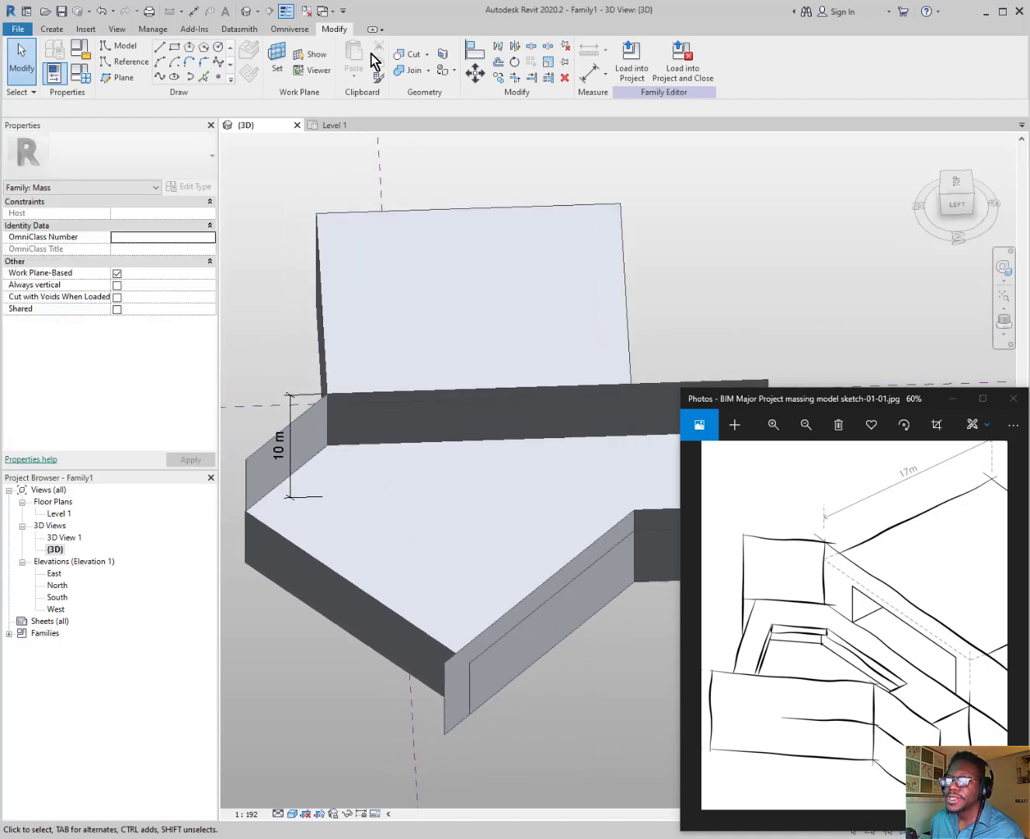
{"action": "left_click", "coordinate": [162, 49]}
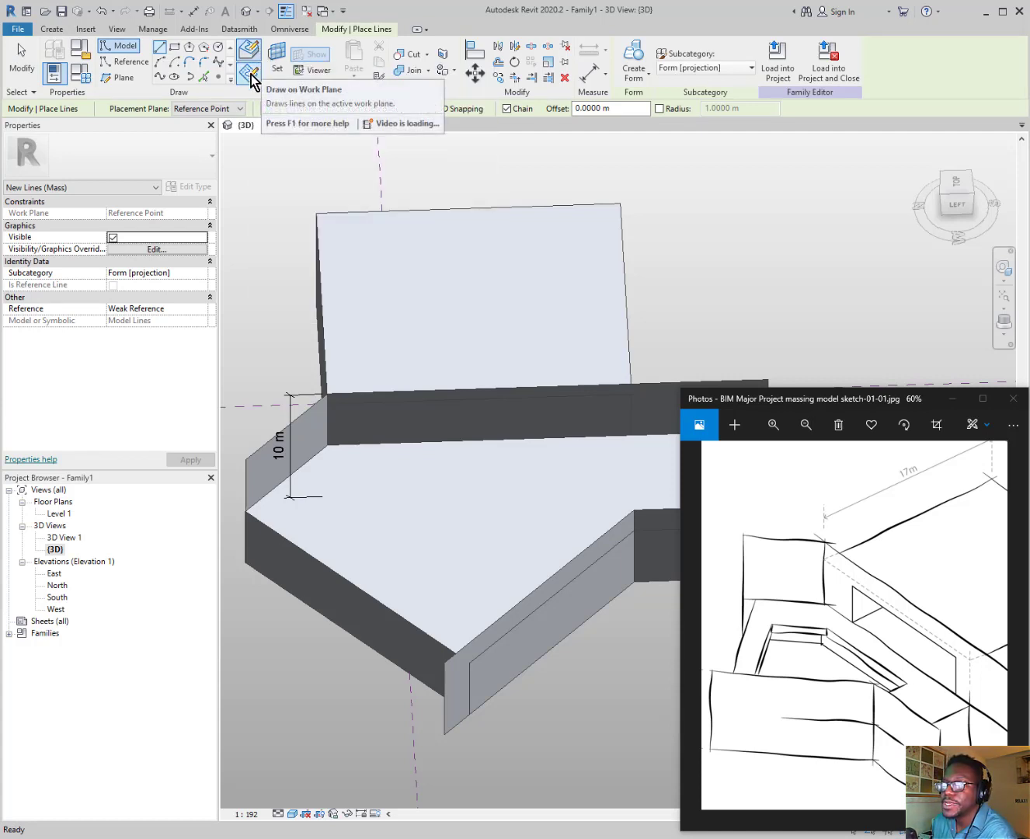
{"action": "left_click", "coordinate": [306, 532]}
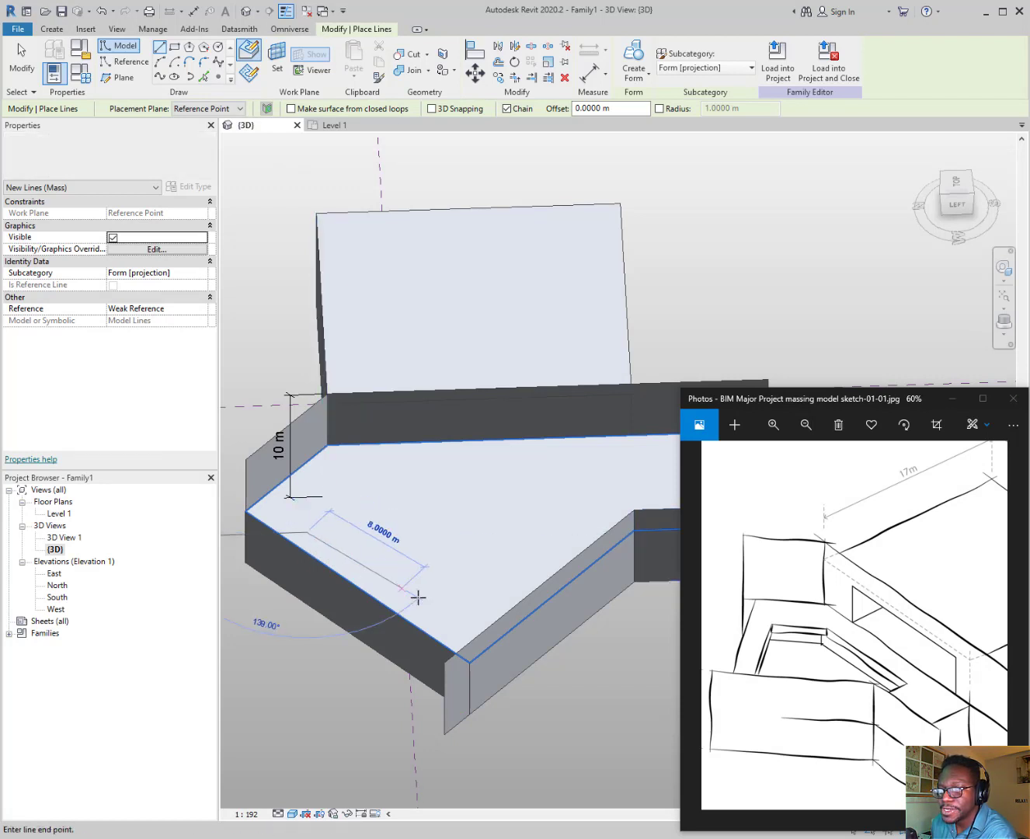
{"action": "left_click", "coordinate": [442, 621]}
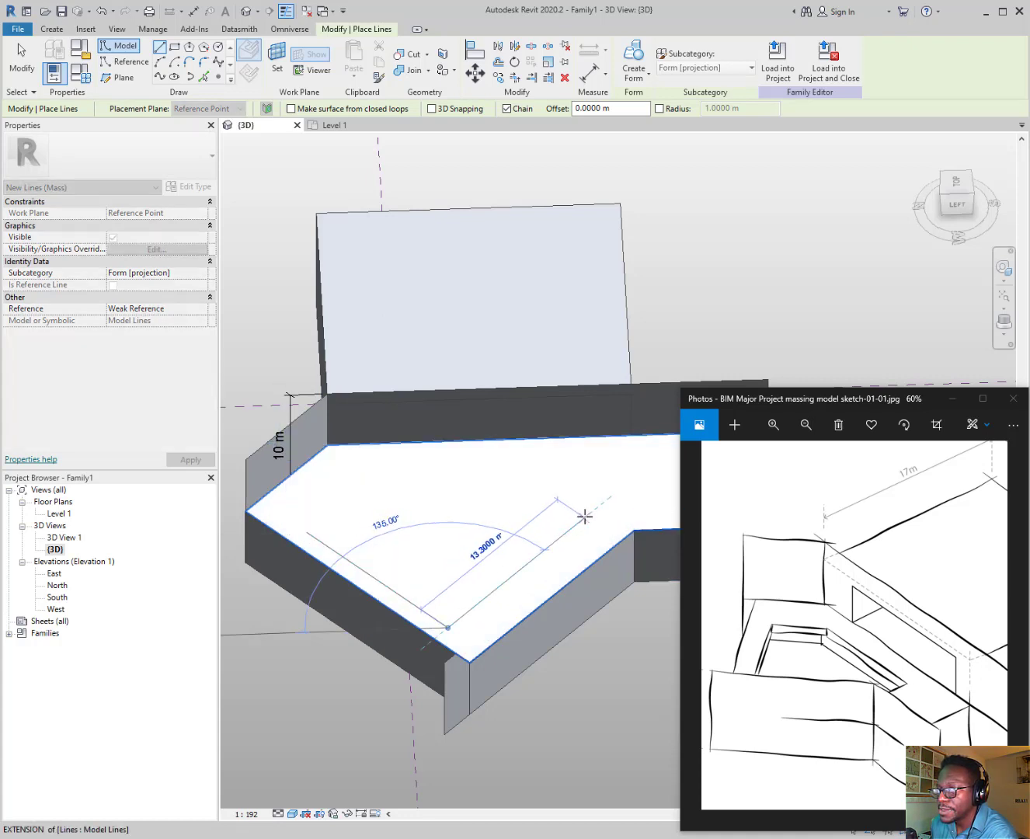
{"action": "left_click", "coordinate": [582, 515]}
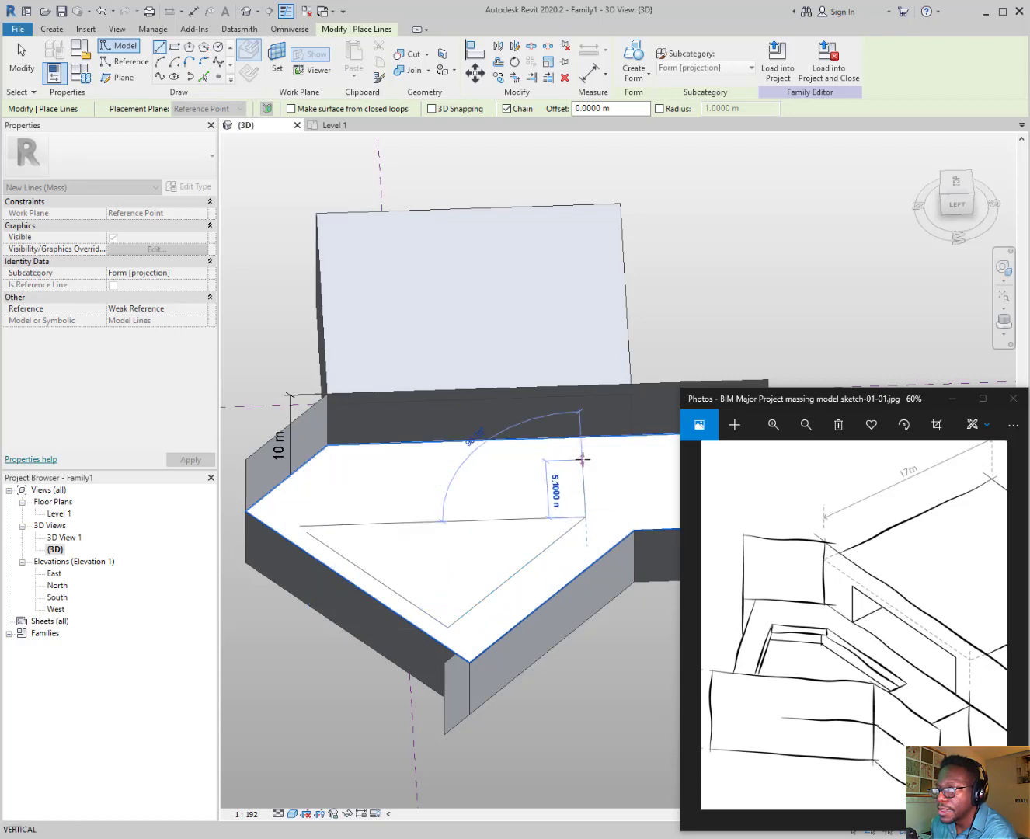
{"action": "left_click", "coordinate": [582, 458]}
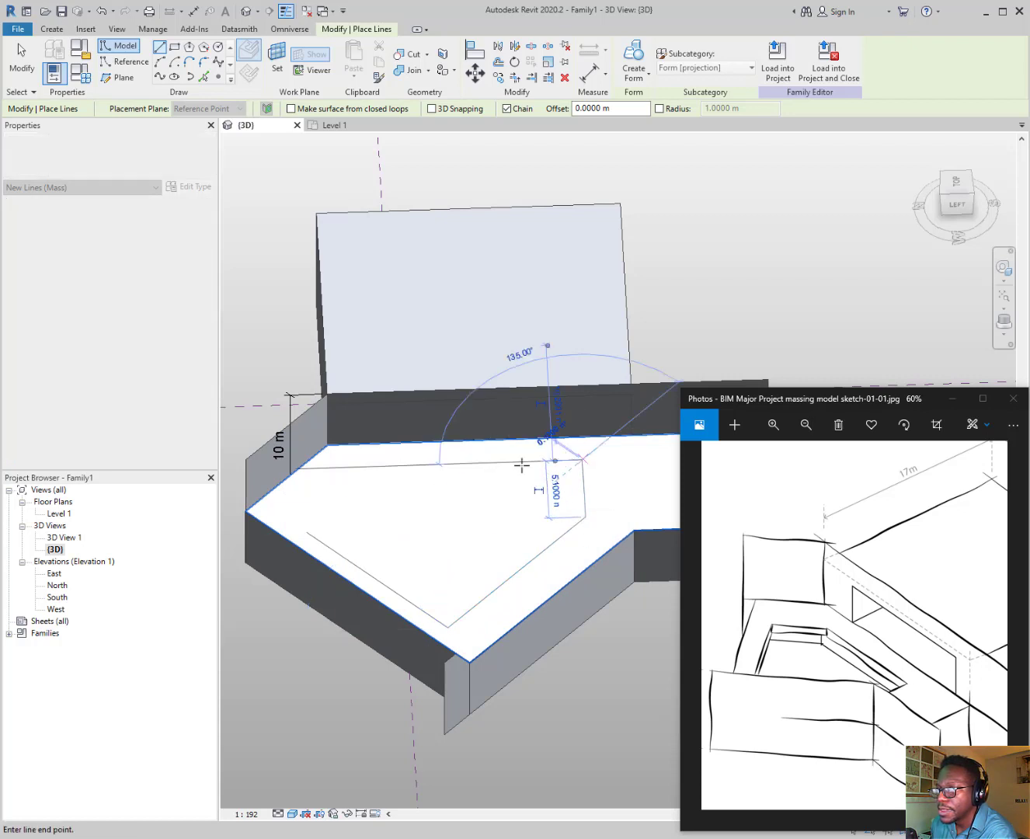
{"action": "left_click", "coordinate": [373, 468]}
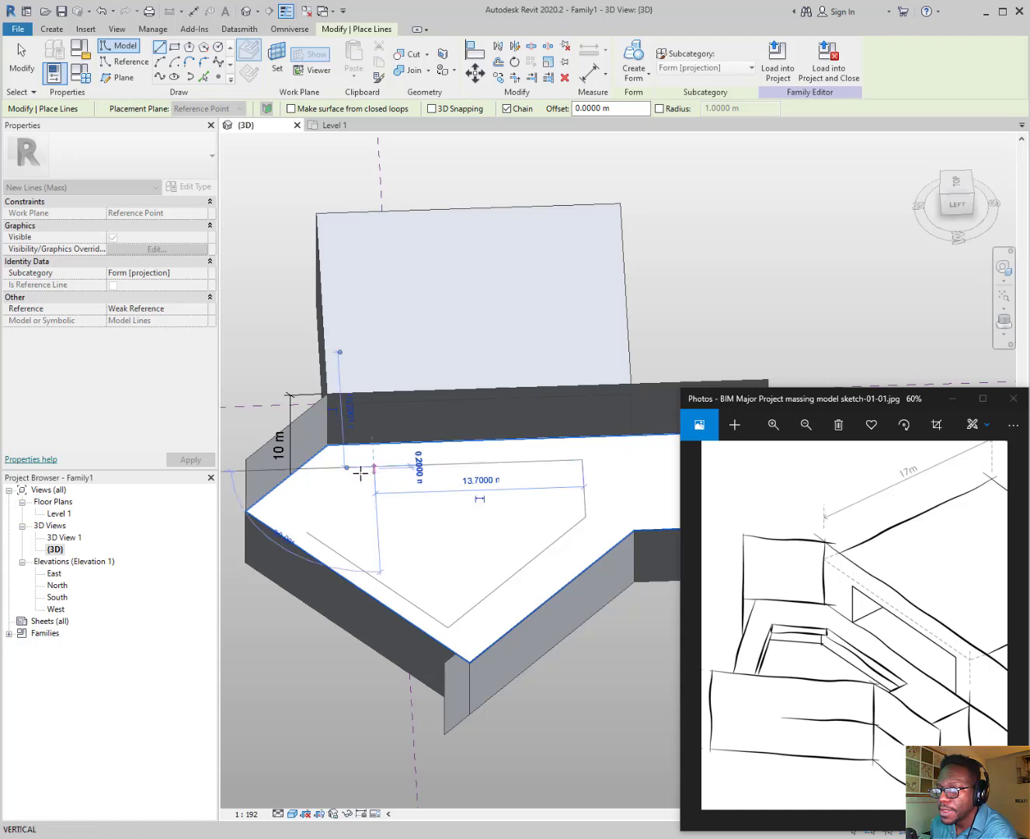
{"action": "left_click", "coordinate": [300, 526]}
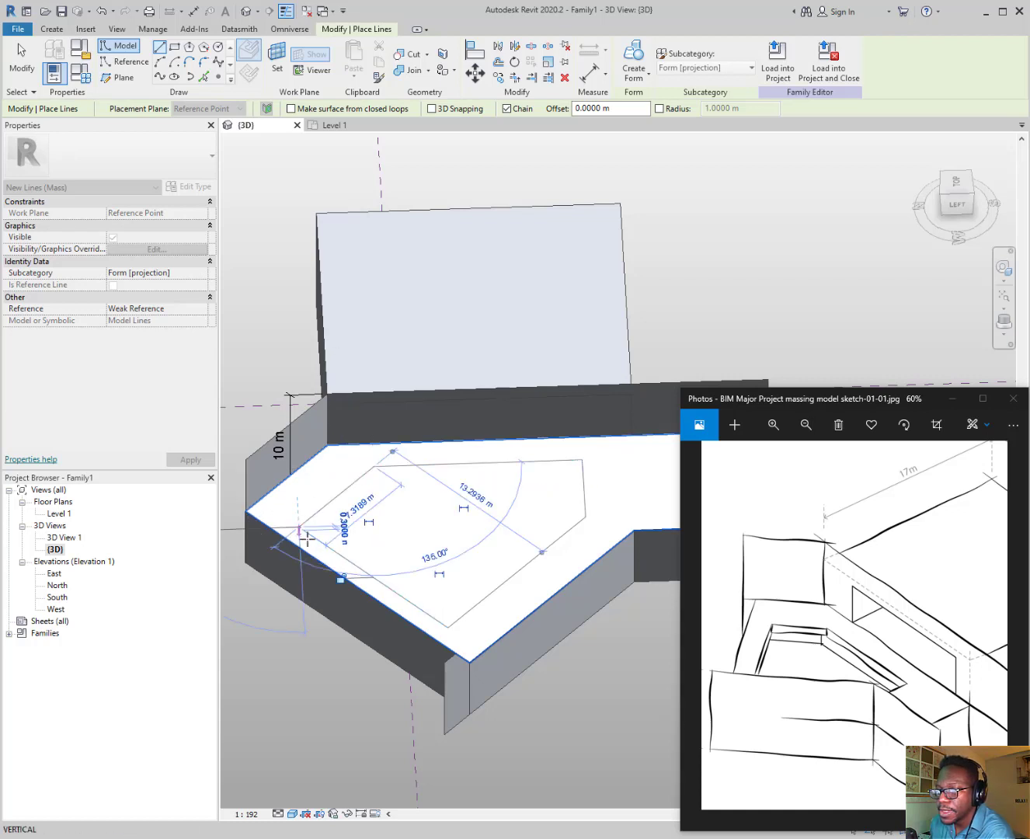
{"action": "key", "text": "Escape"}
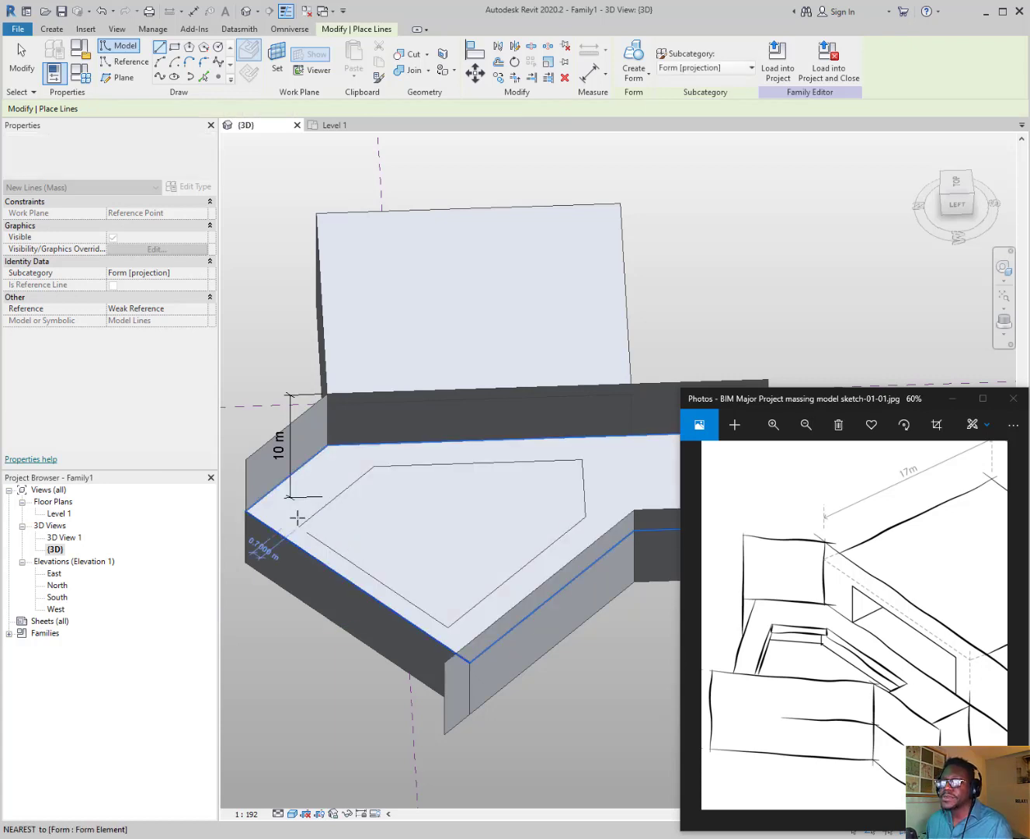
Trim the courtyard outline's open corner closed and create a void form from the complete five-line loop
{"action": "left_click", "coordinate": [515, 77]}
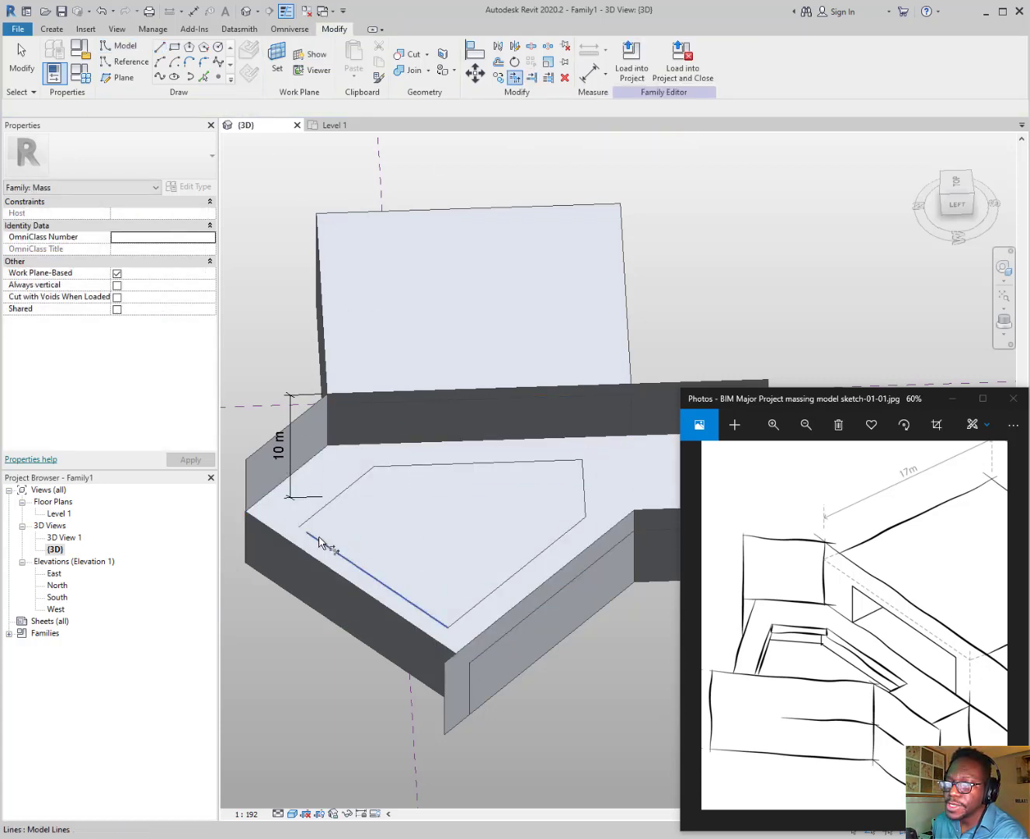
{"action": "left_click", "coordinate": [30, 55]}
{"action": "key", "text": "Tab"}
{"action": "left_click", "coordinate": [380, 466]}
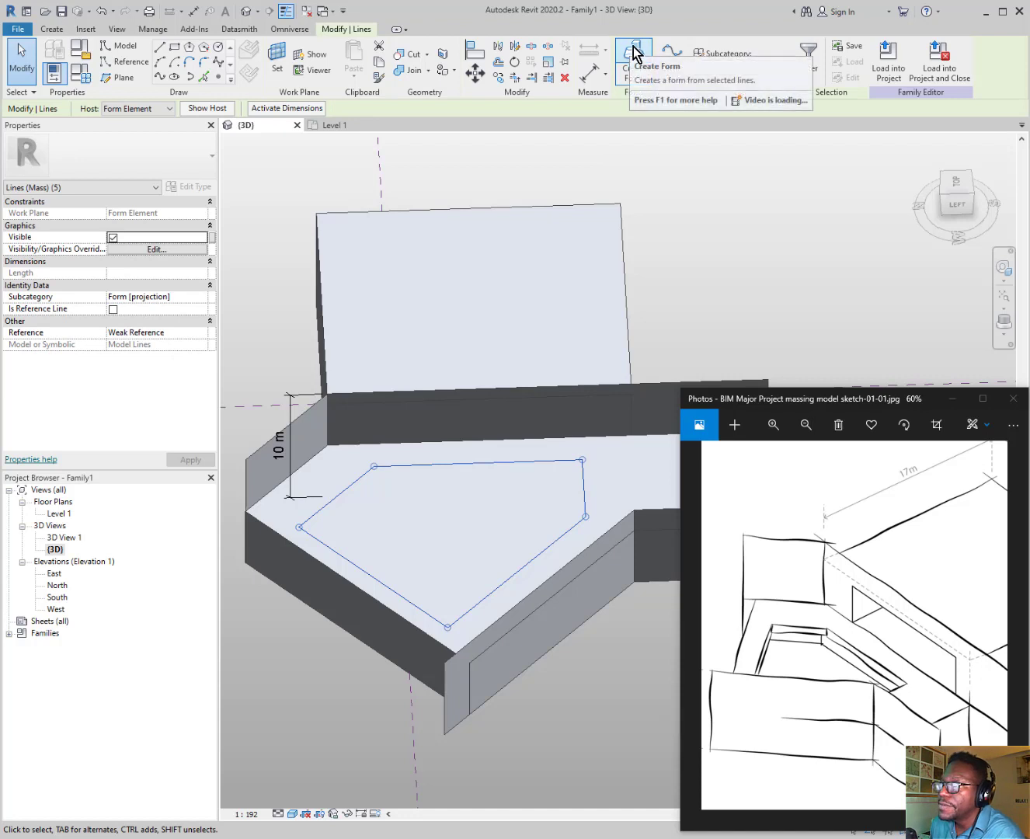
{"action": "left_click", "coordinate": [624, 81]}
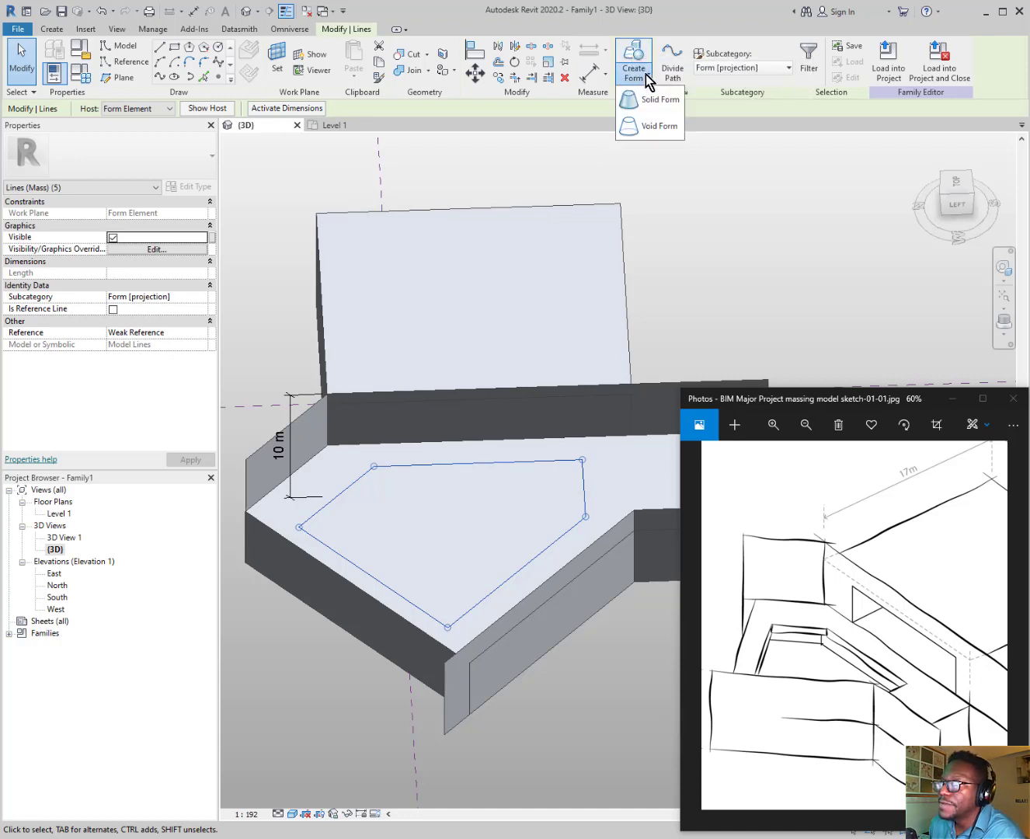
{"action": "left_click", "coordinate": [651, 128]}
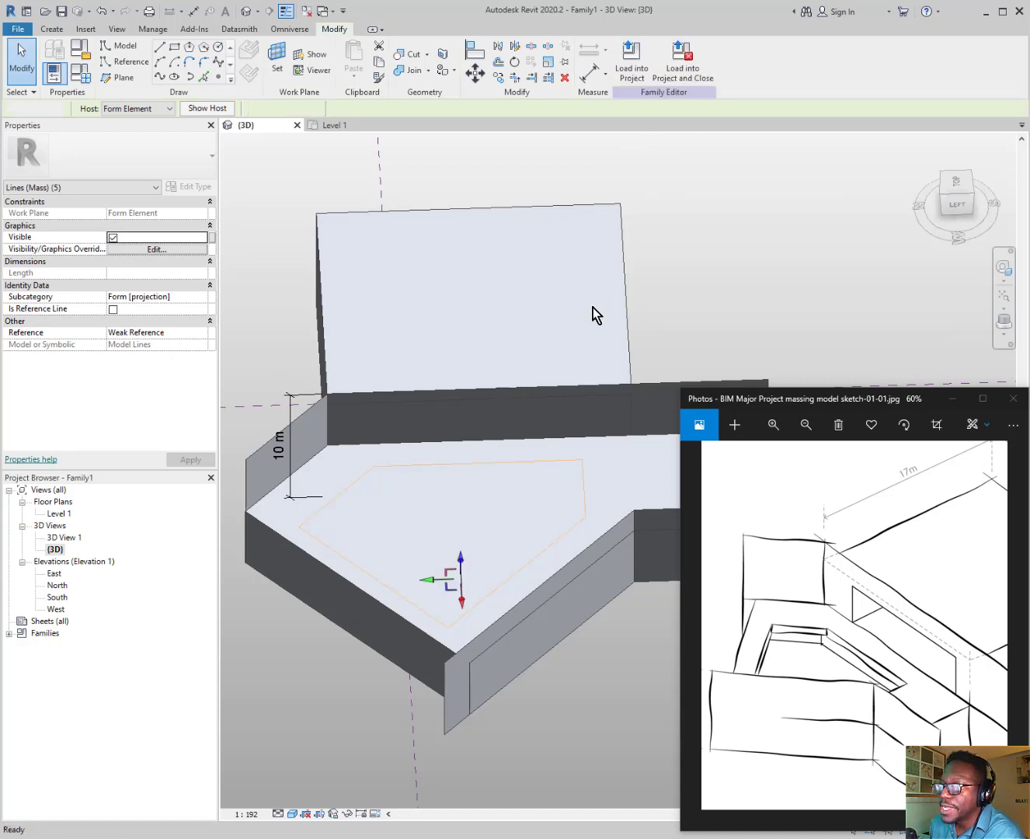
Cut the low volume with the courtyard void, close the hint dialog and clear the selection
{"action": "left_click", "coordinate": [346, 576]}
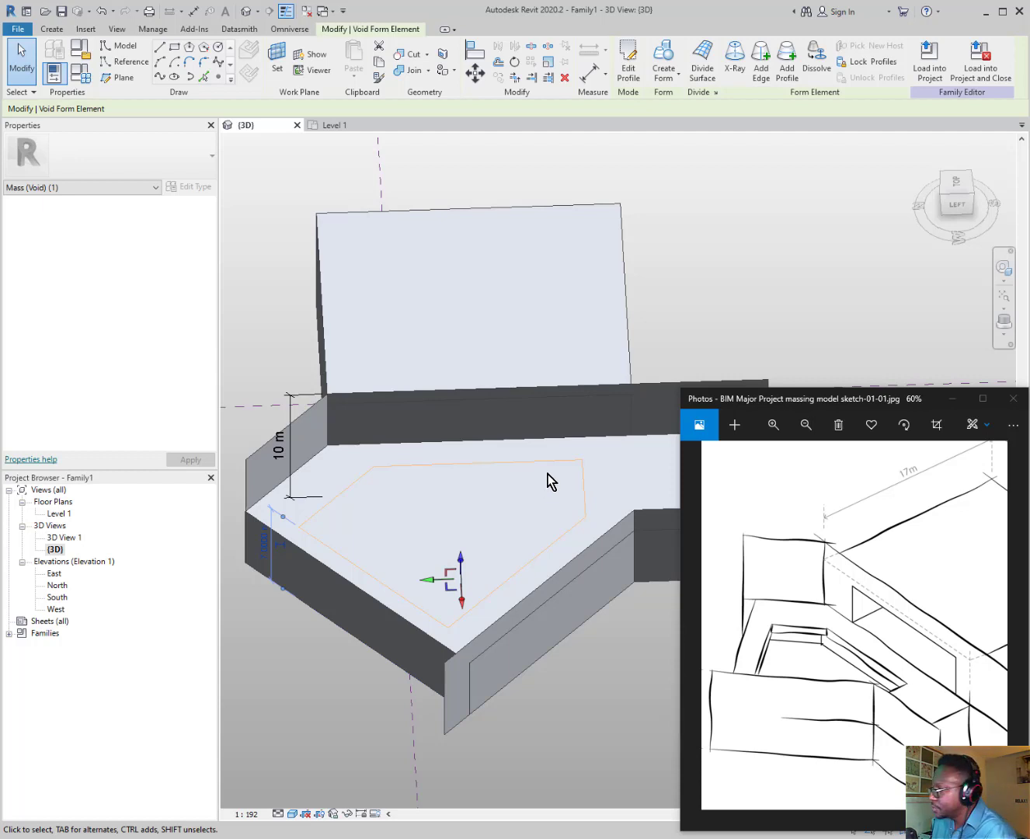
{"action": "left_click", "coordinate": [307, 557]}
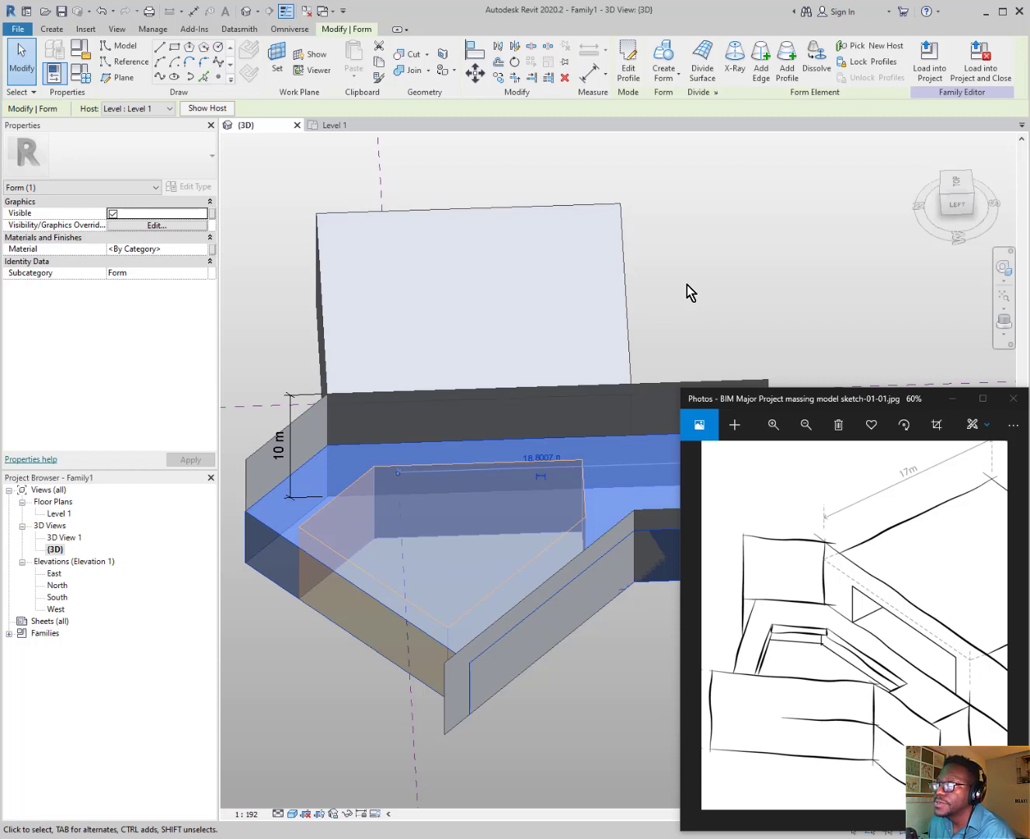
{"action": "key", "text": "Delete"}
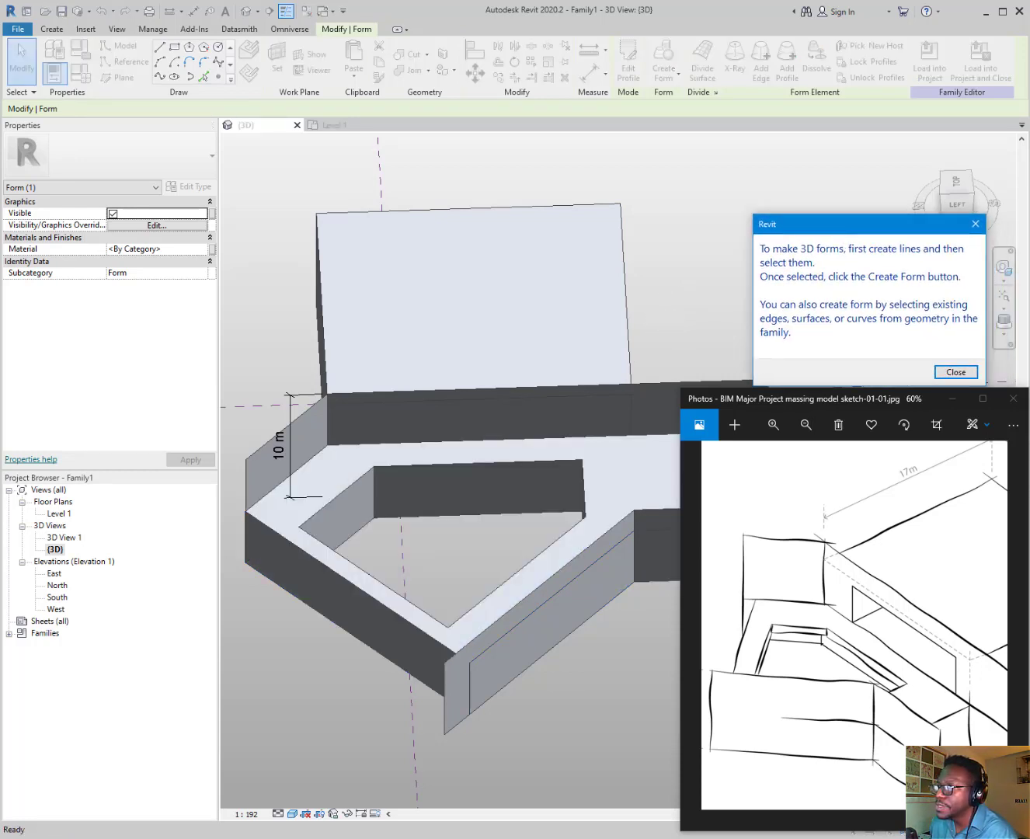
{"action": "left_click_drag", "start_coordinate": [869, 229], "coordinate": [846, 213]}
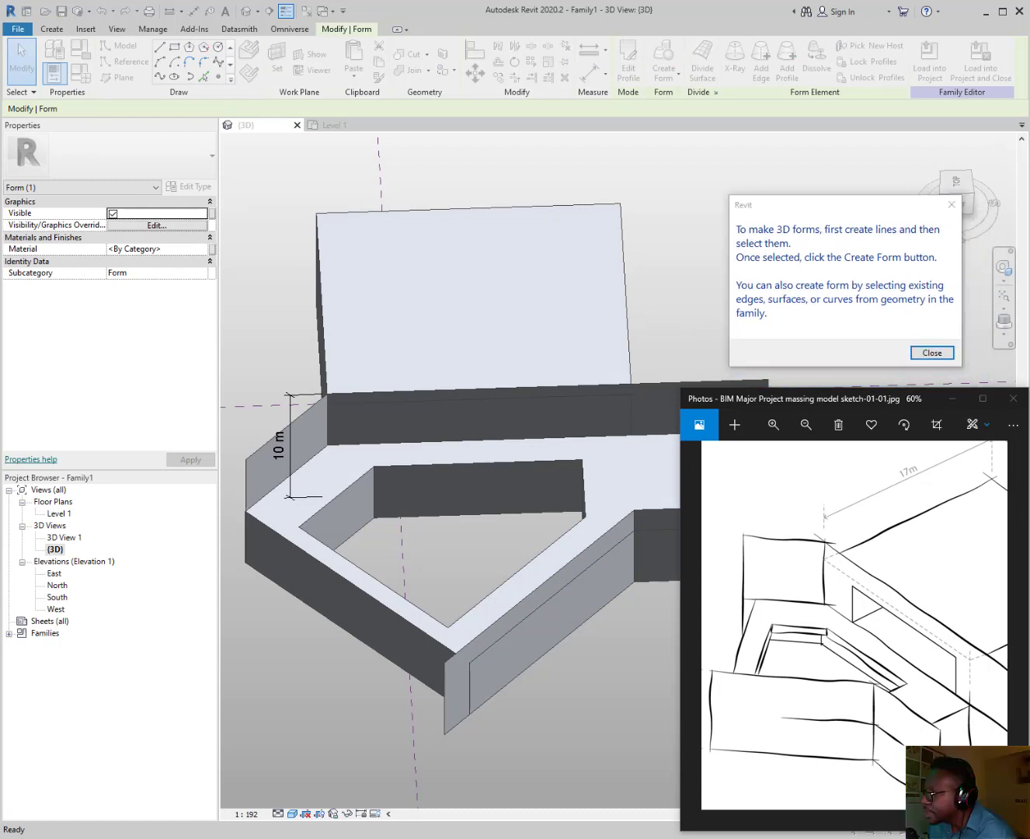
{"action": "left_click", "coordinate": [939, 358]}
{"action": "left_click", "coordinate": [731, 295]}
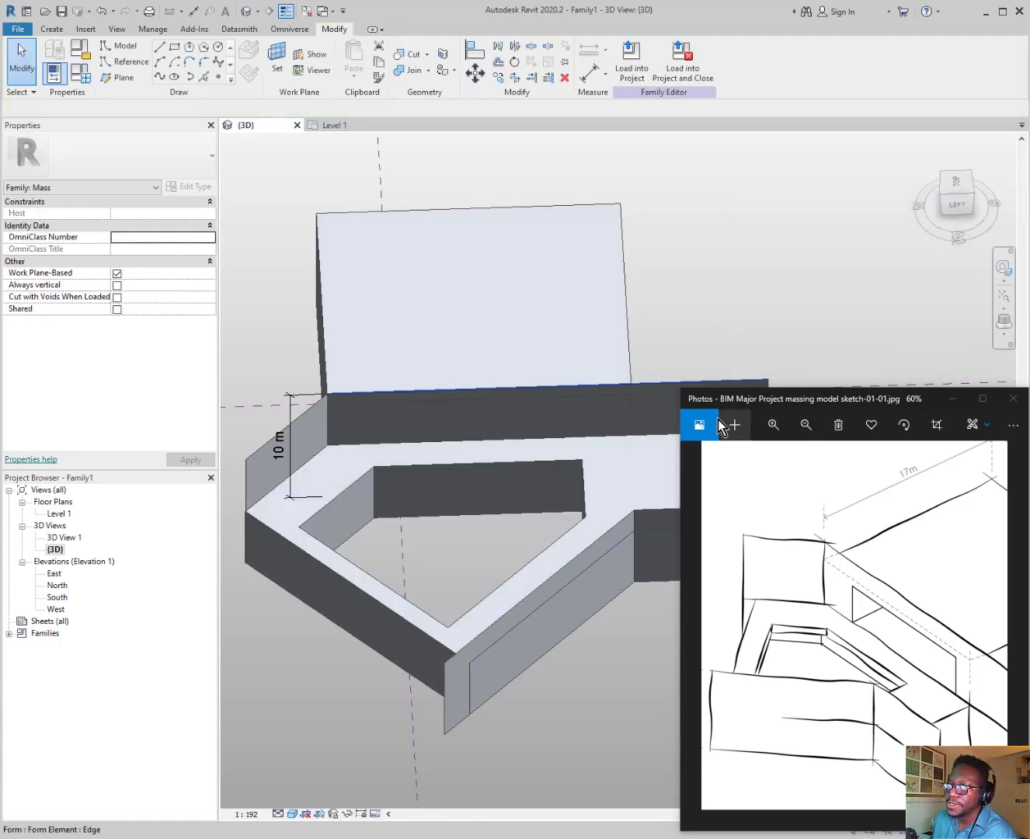
Draw a long, low rectangle on the main block's face behind the long screen wall, just above the low volume's roof
{"action": "scroll", "coordinate": [458, 466], "scroll_direction": "up", "scroll_amount": 5}
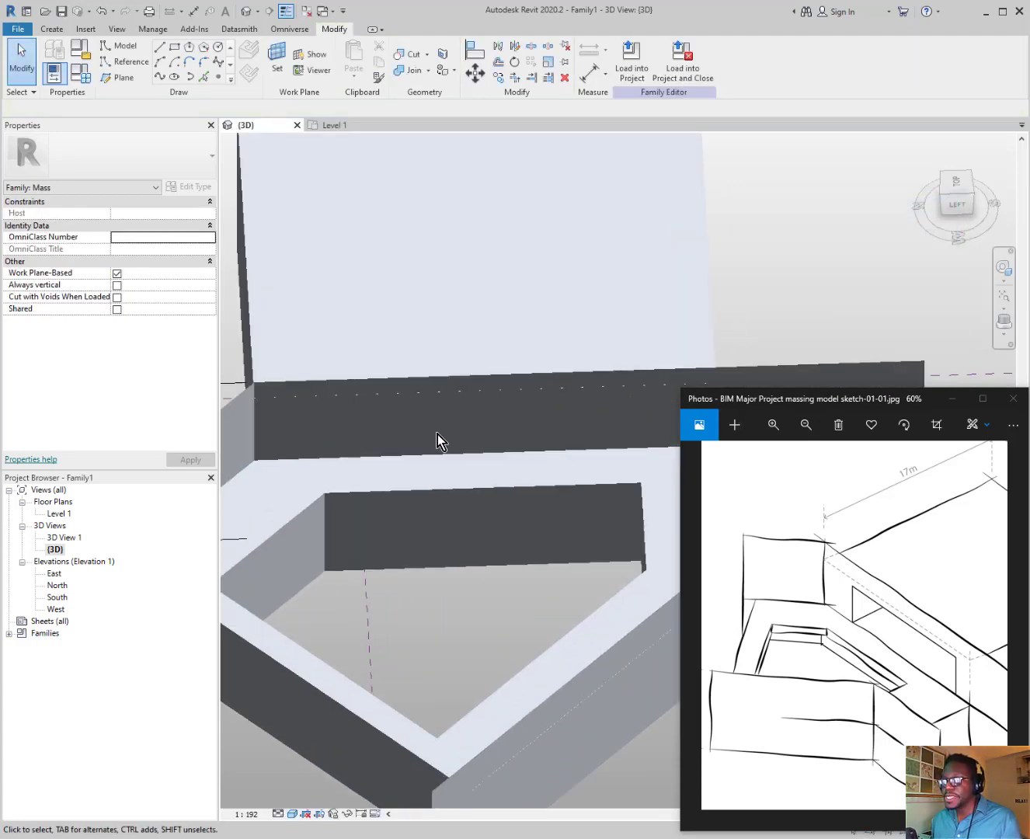
{"action": "scroll", "coordinate": [447, 441], "scroll_direction": "down", "scroll_amount": 1}
{"action": "middle_click_drag", "start_coordinate": [456, 438], "coordinate": [427, 451], "text": "shift"}
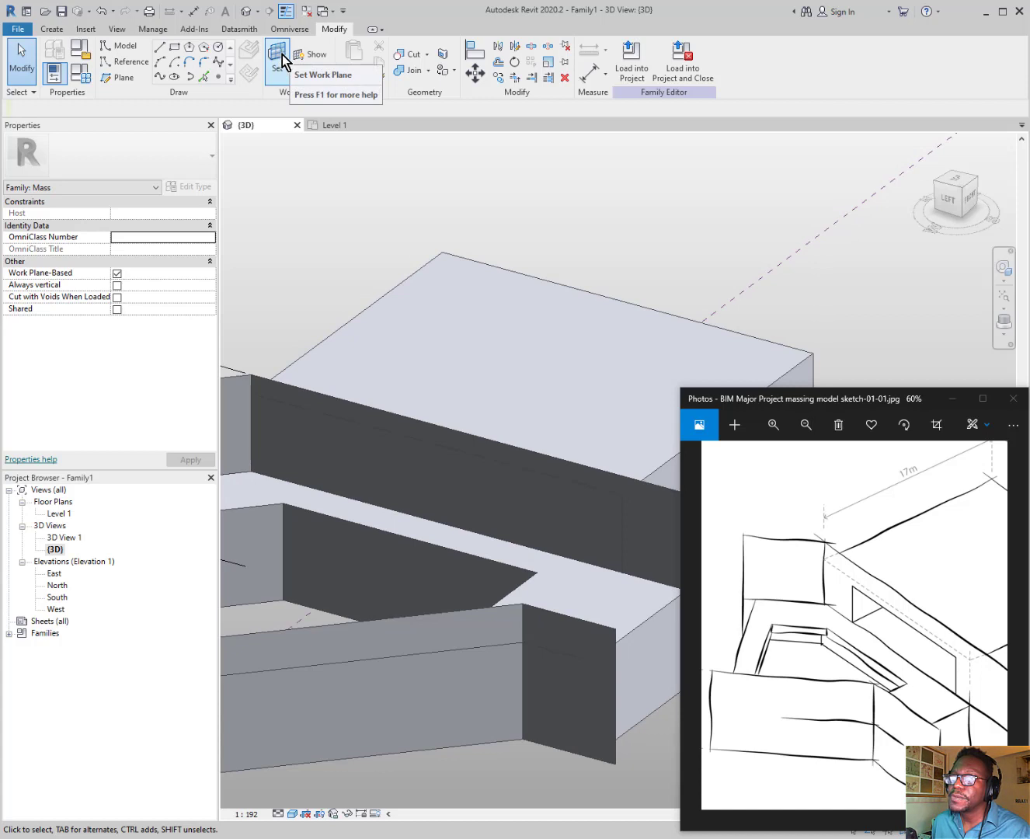
{"action": "left_click", "coordinate": [176, 49]}
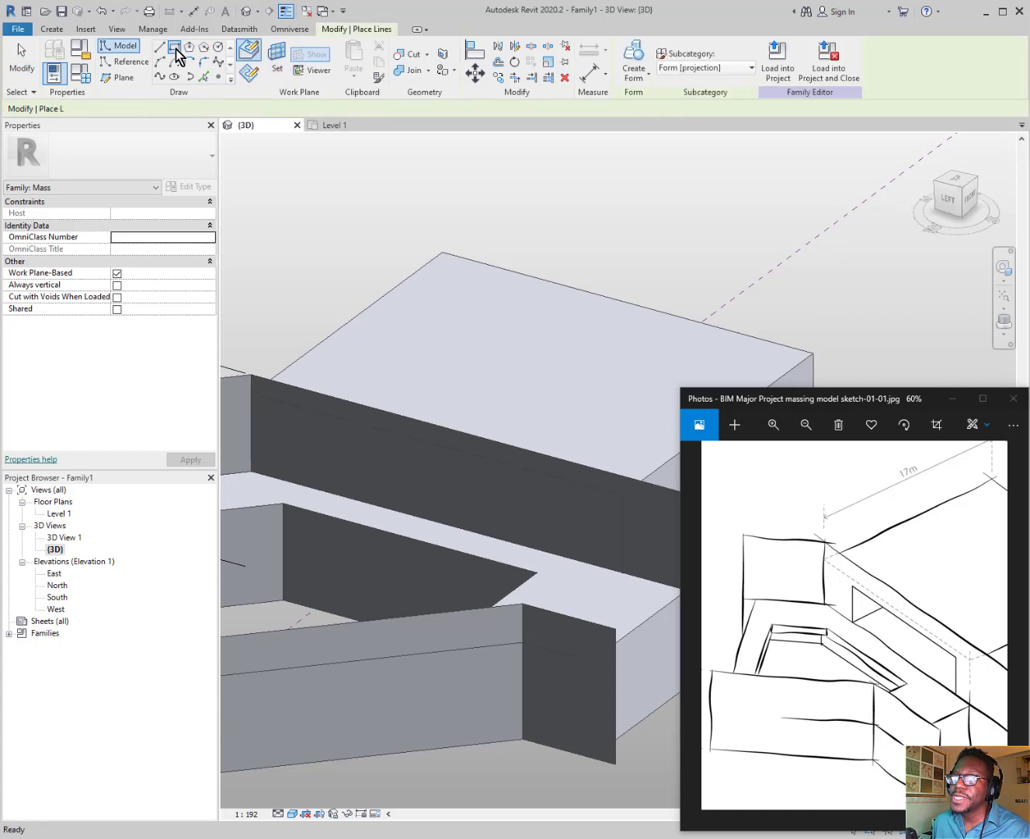
{"action": "left_click", "coordinate": [250, 53]}
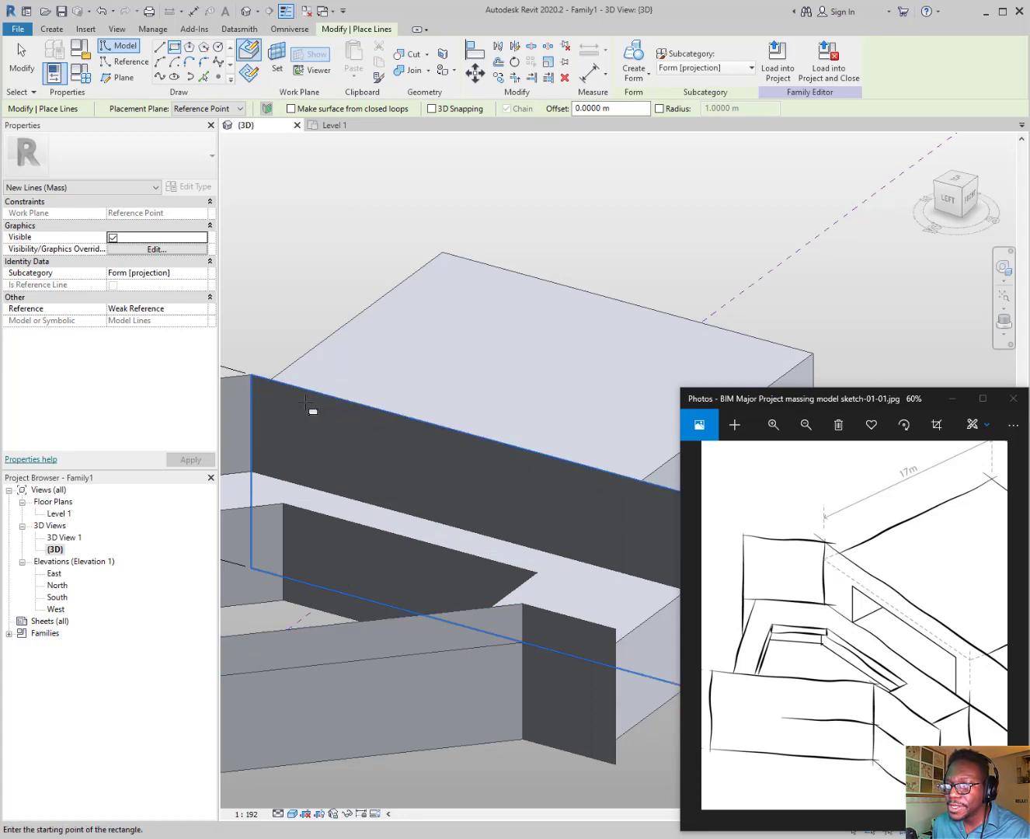
{"action": "left_click", "coordinate": [309, 433]}
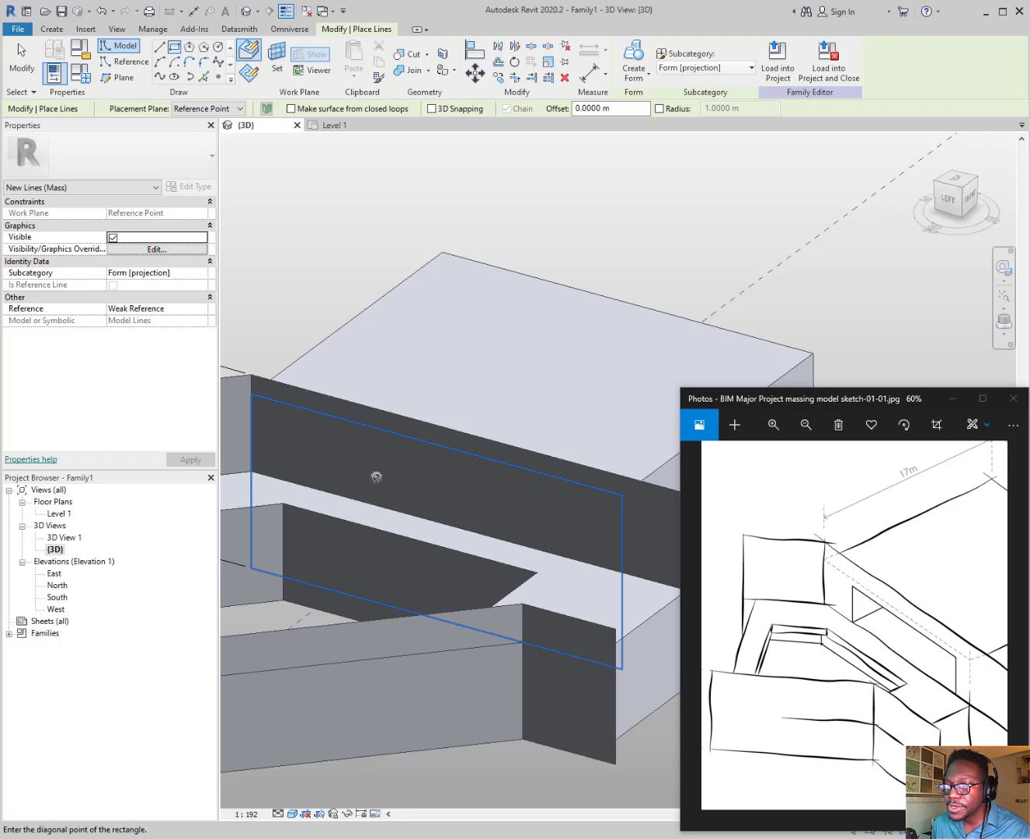
{"action": "left_click", "coordinate": [526, 547]}
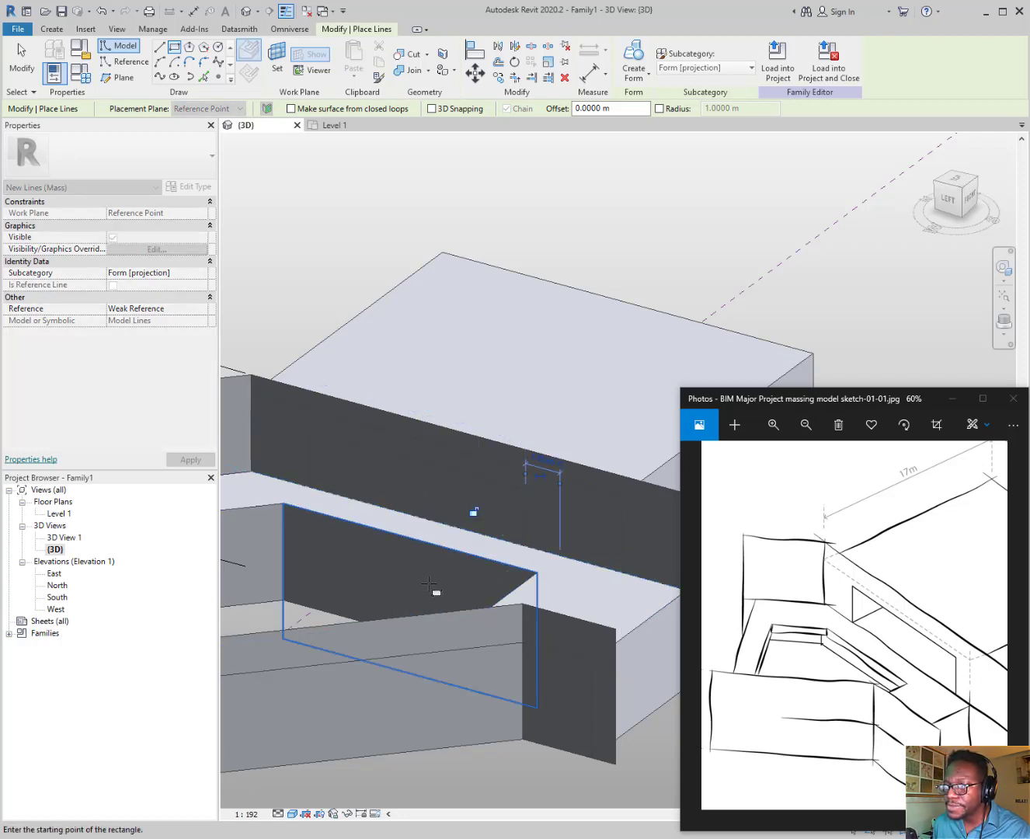
Create a void form from the new rectangle and select the whole main block to cut the recess into it
{"action": "left_click", "coordinate": [639, 78]}
{"action": "left_click", "coordinate": [652, 126]}
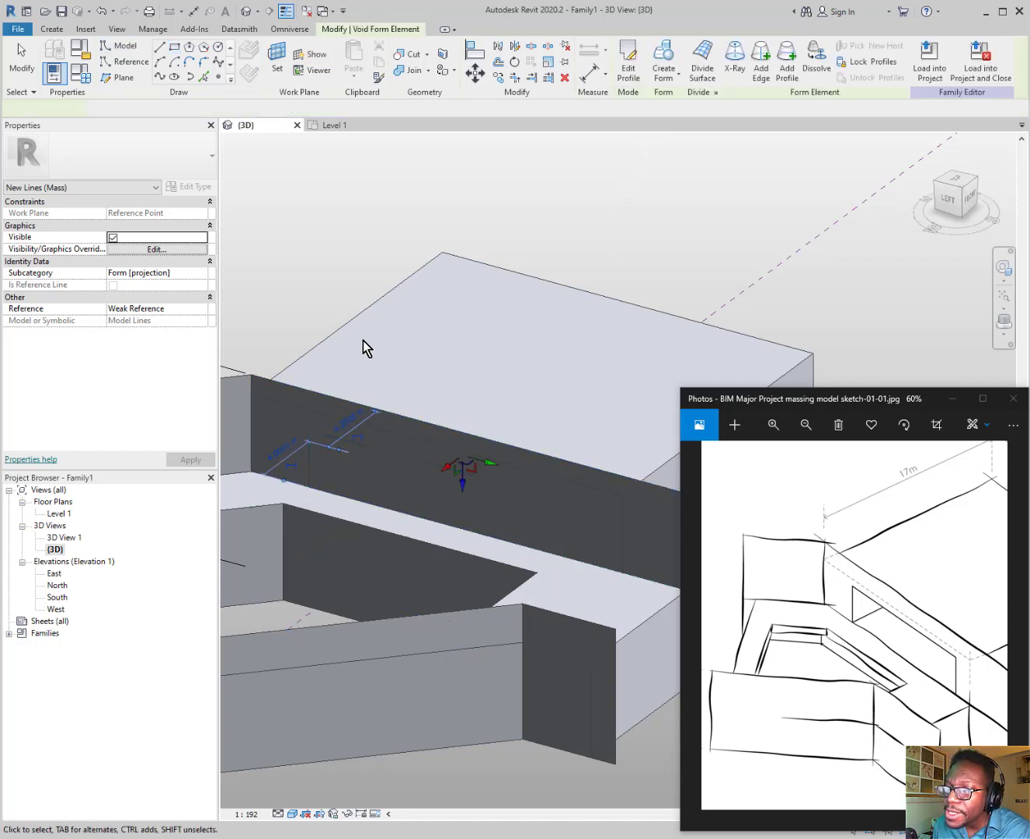
{"action": "left_click", "coordinate": [355, 318]}
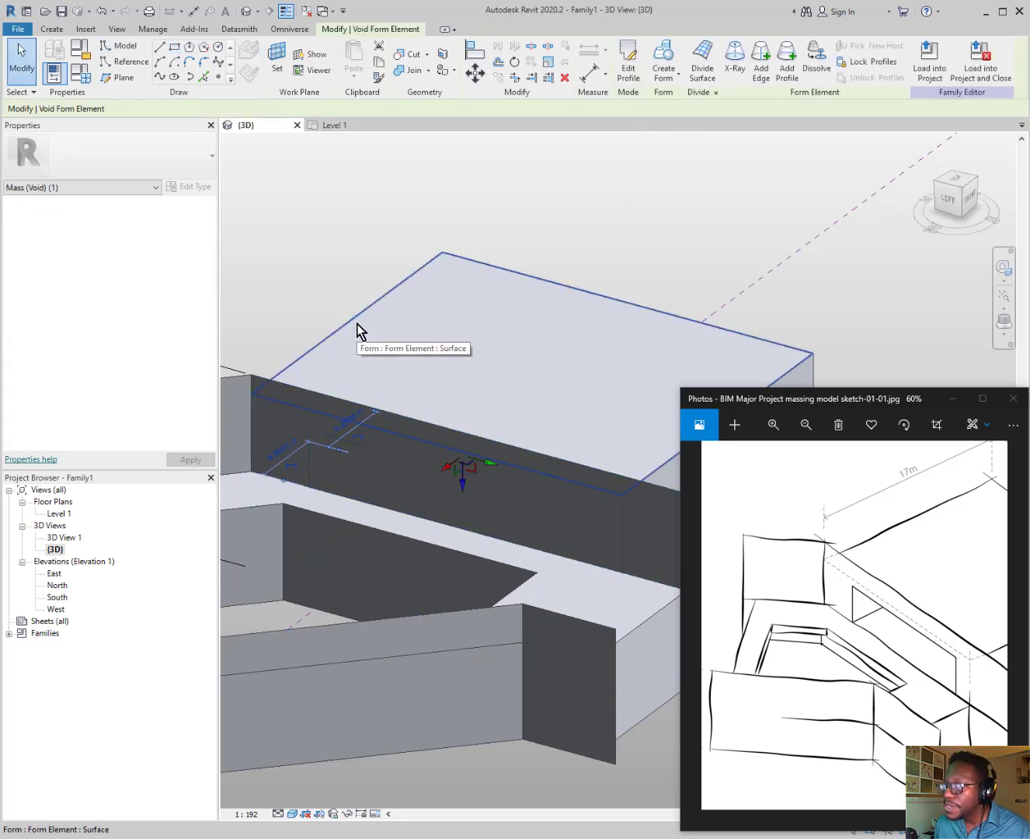
{"action": "key", "text": "Tab"}
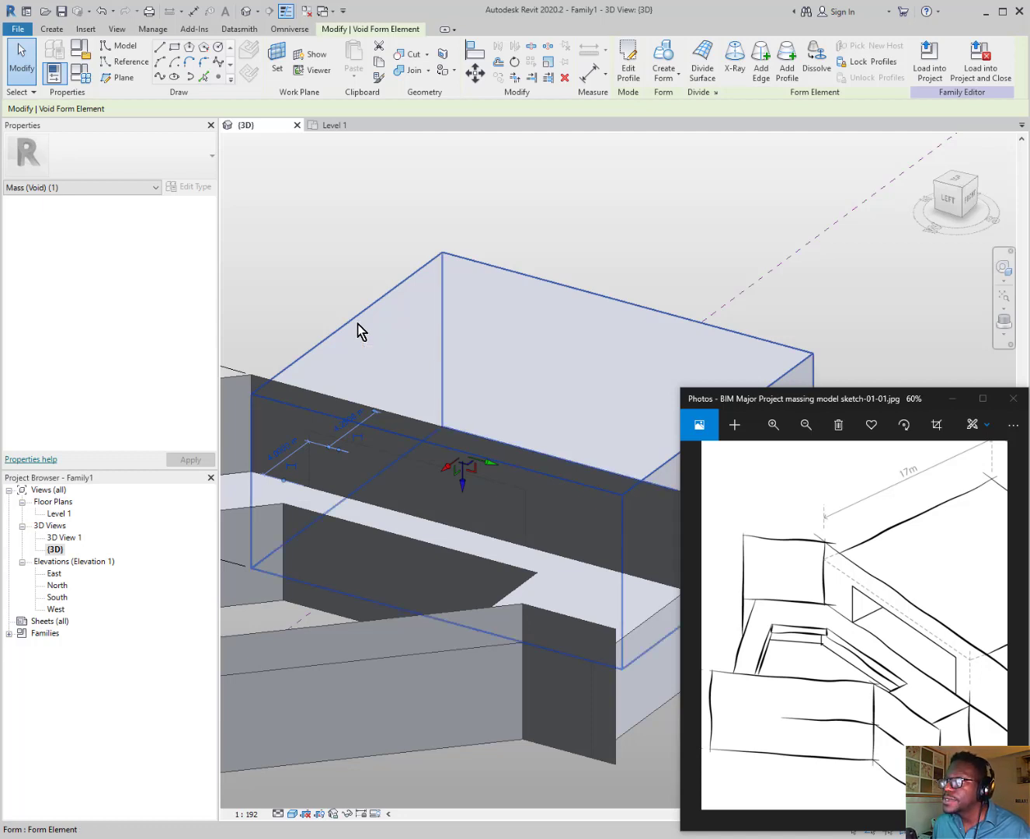
{"action": "left_click", "coordinate": [357, 324]}
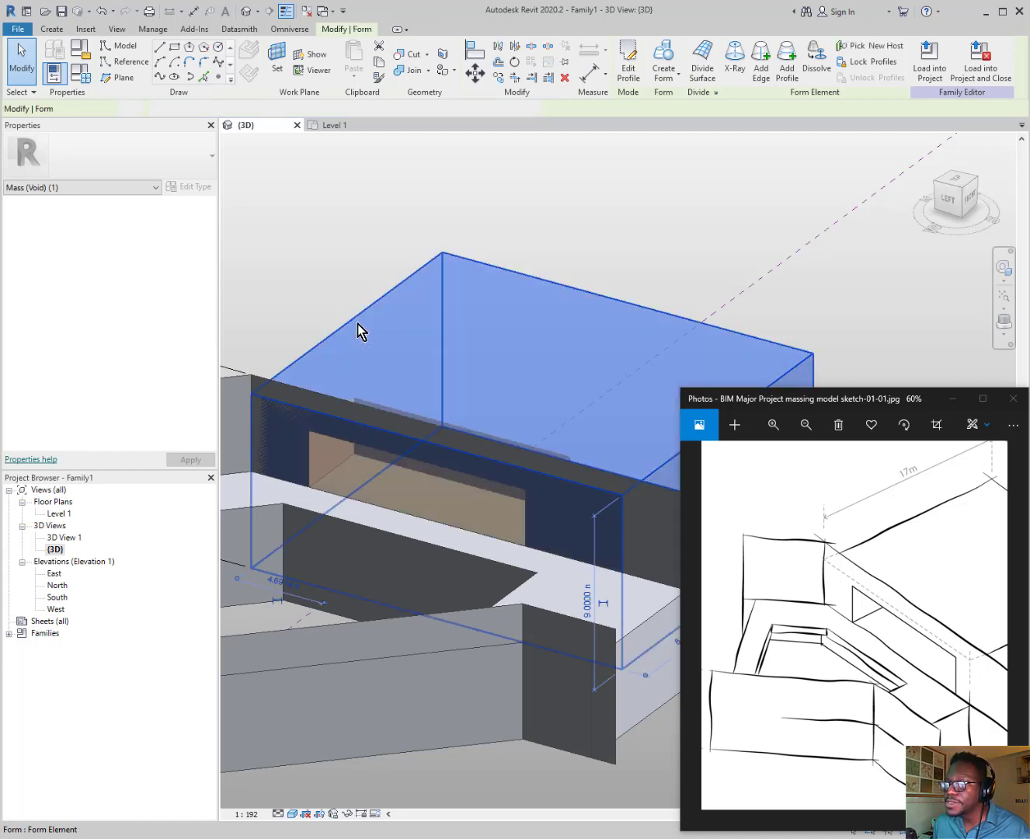
Clear the main block's selection and delete the 10 m height dimension beside the long screen wall
{"action": "left_click", "coordinate": [625, 243]}
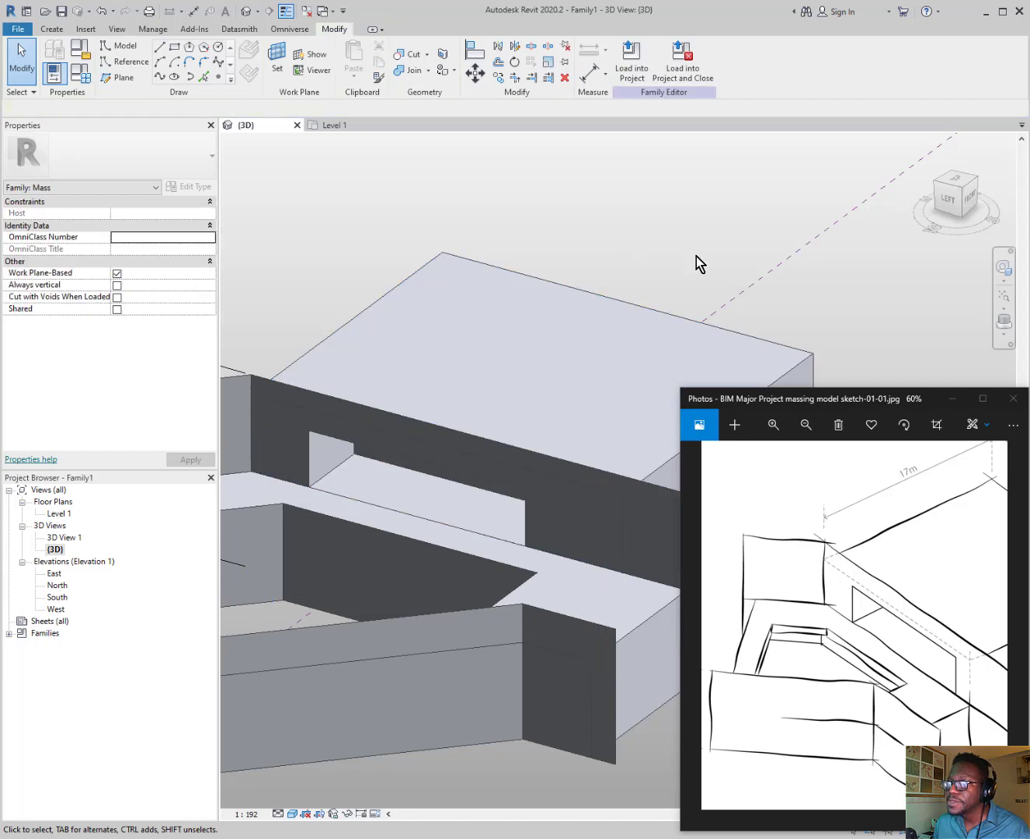
{"action": "scroll", "coordinate": [434, 386], "scroll_direction": "down", "scroll_amount": 1}
{"action": "scroll", "coordinate": [434, 385], "scroll_direction": "down", "scroll_amount": 3}
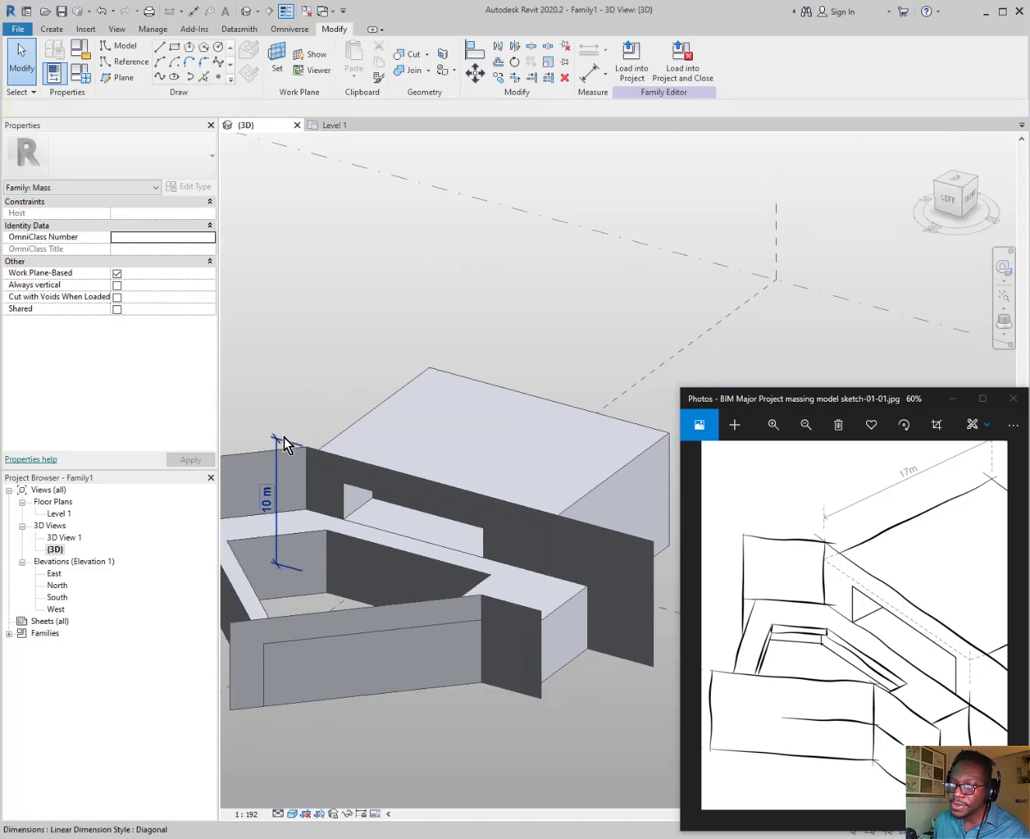
{"action": "left_click", "coordinate": [278, 443]}
{"action": "key", "text": "Delete"}
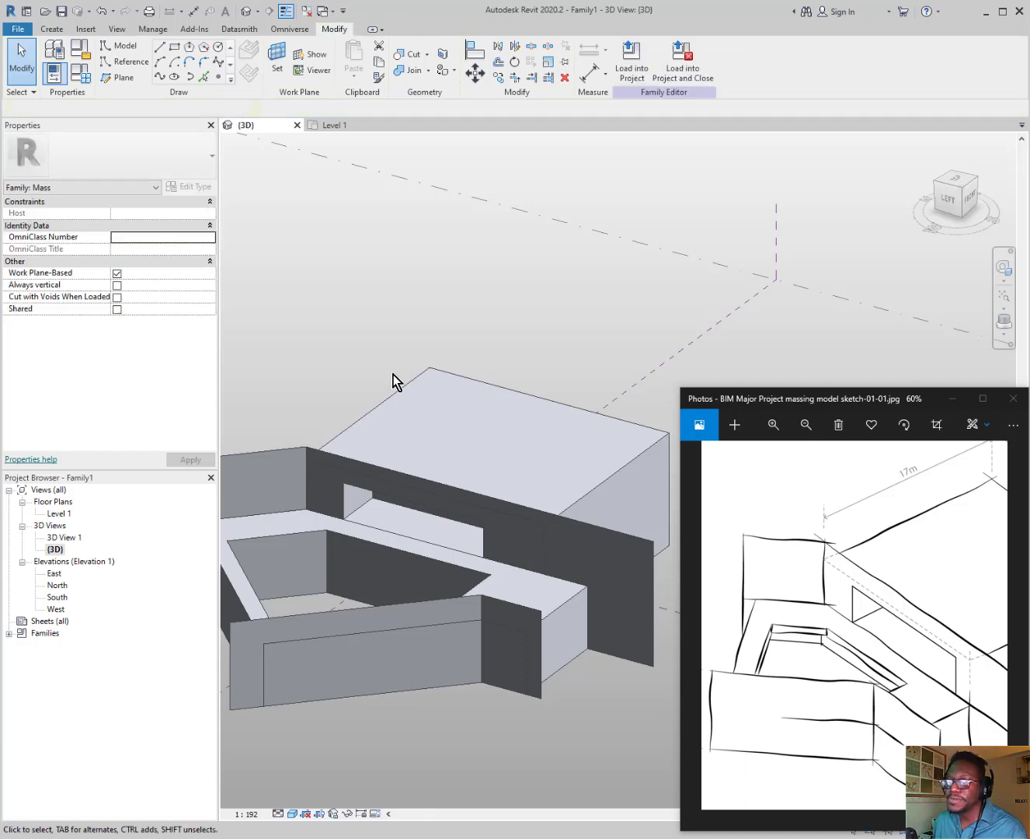
Extend the free vertical edge of the short angled screen wall slightly past the low volume's corner
{"action": "mouse_move", "coordinate": [392, 374]}
{"action": "middle_mouse_down", "text": "shift"}
{"action": "mouse_move", "coordinate": [388, 405]}
{"action": "mouse_move", "coordinate": [410, 509]}
{"action": "mouse_move", "coordinate": [384, 496]}
{"action": "middle_mouse_up", "text": "shift"}
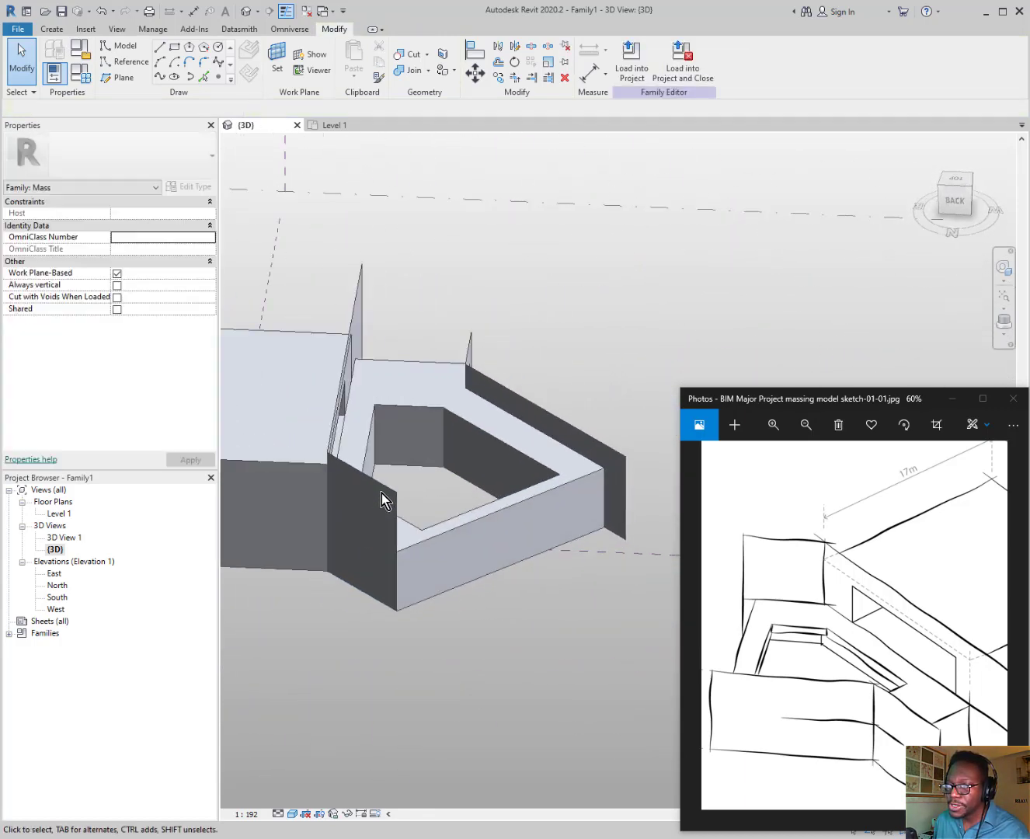
{"action": "left_click", "coordinate": [394, 517]}
{"action": "left_click", "coordinate": [386, 610]}
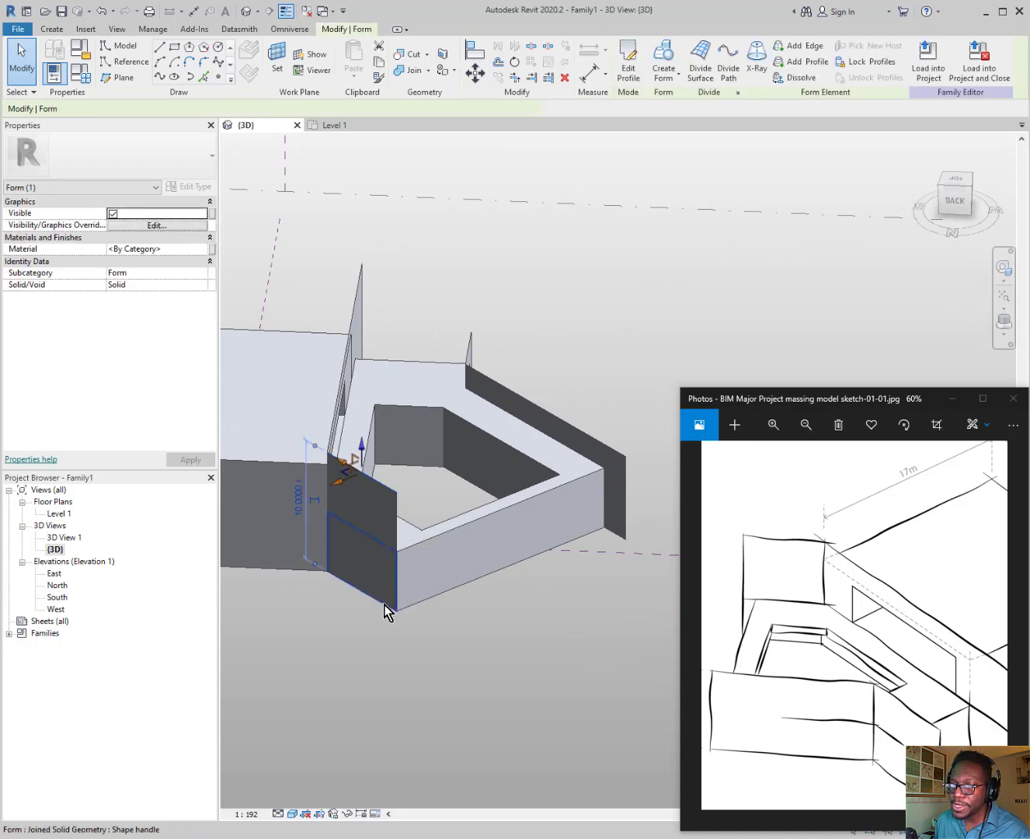
{"action": "left_click", "coordinate": [391, 609]}
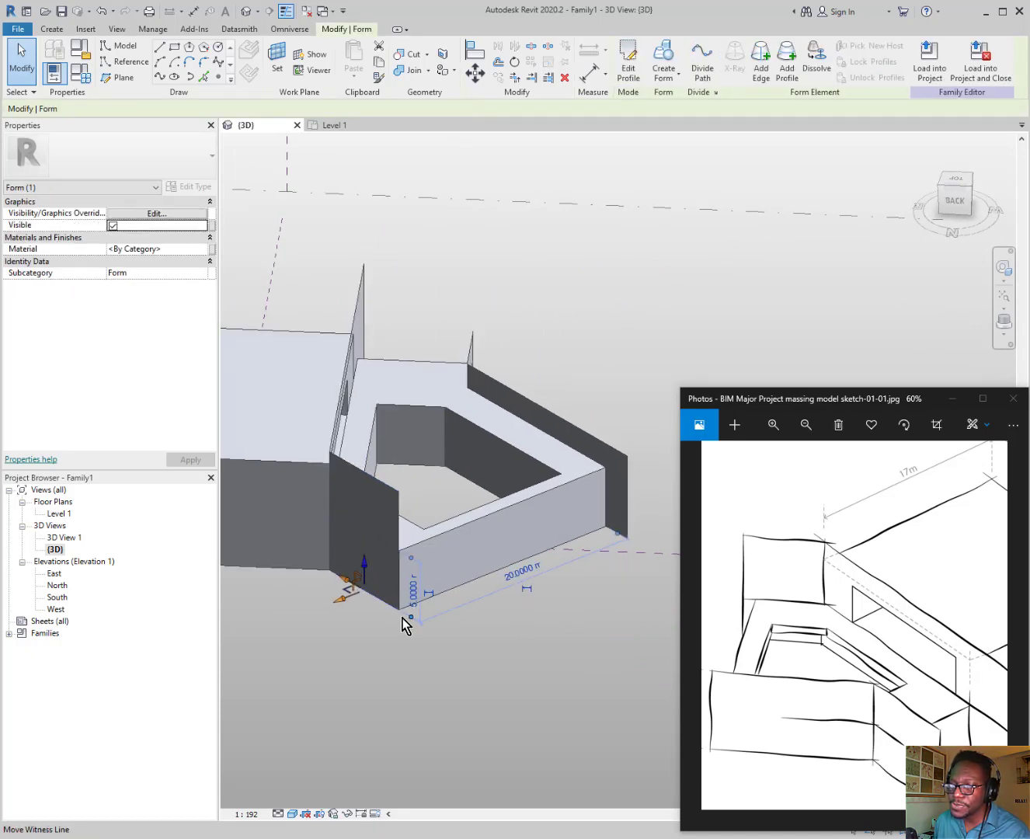
{"action": "middle_click_drag", "start_coordinate": [409, 621], "coordinate": [399, 610], "text": "shift"}
{"action": "scroll", "coordinate": [399, 611], "scroll_direction": "up", "scroll_amount": 1}
{"action": "left_click", "coordinate": [432, 640]}
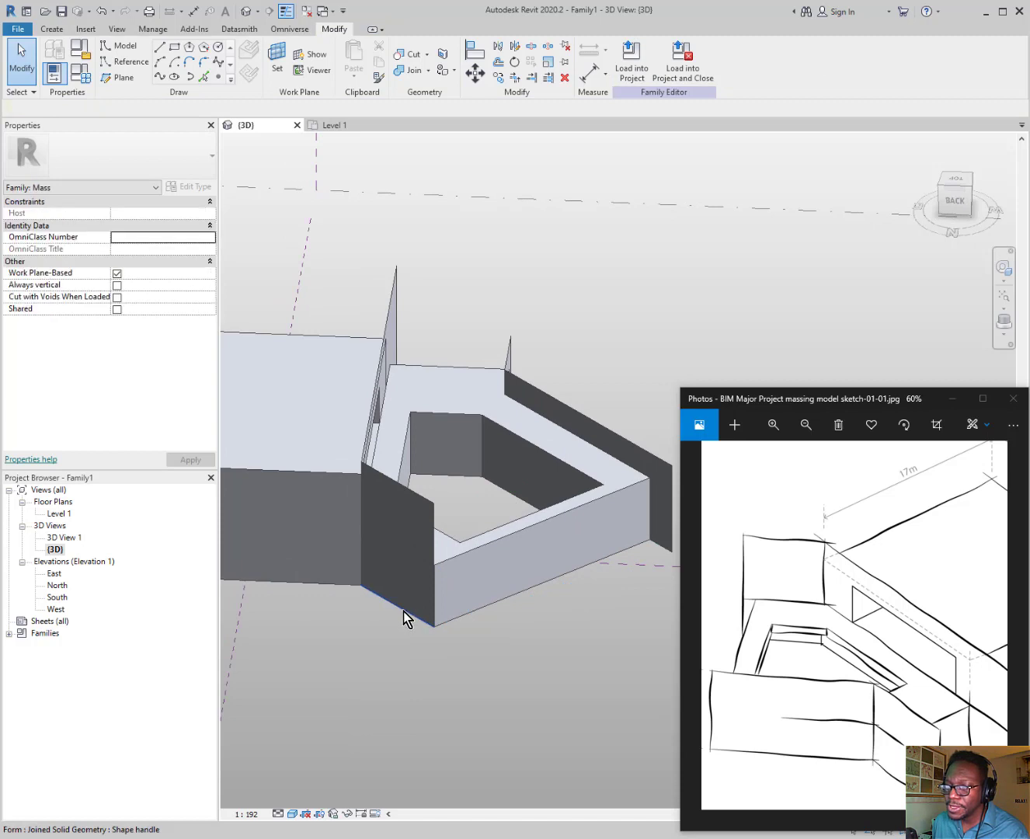
{"action": "left_click", "coordinate": [403, 611]}
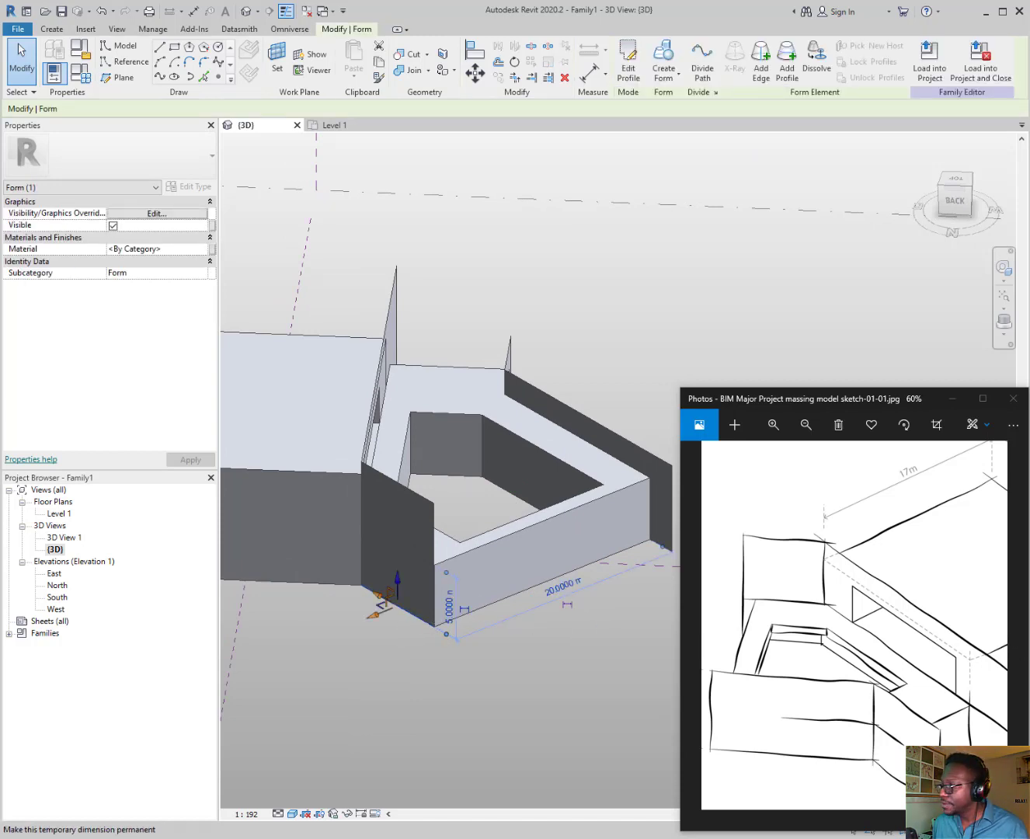
{"action": "left_click", "coordinate": [434, 603]}
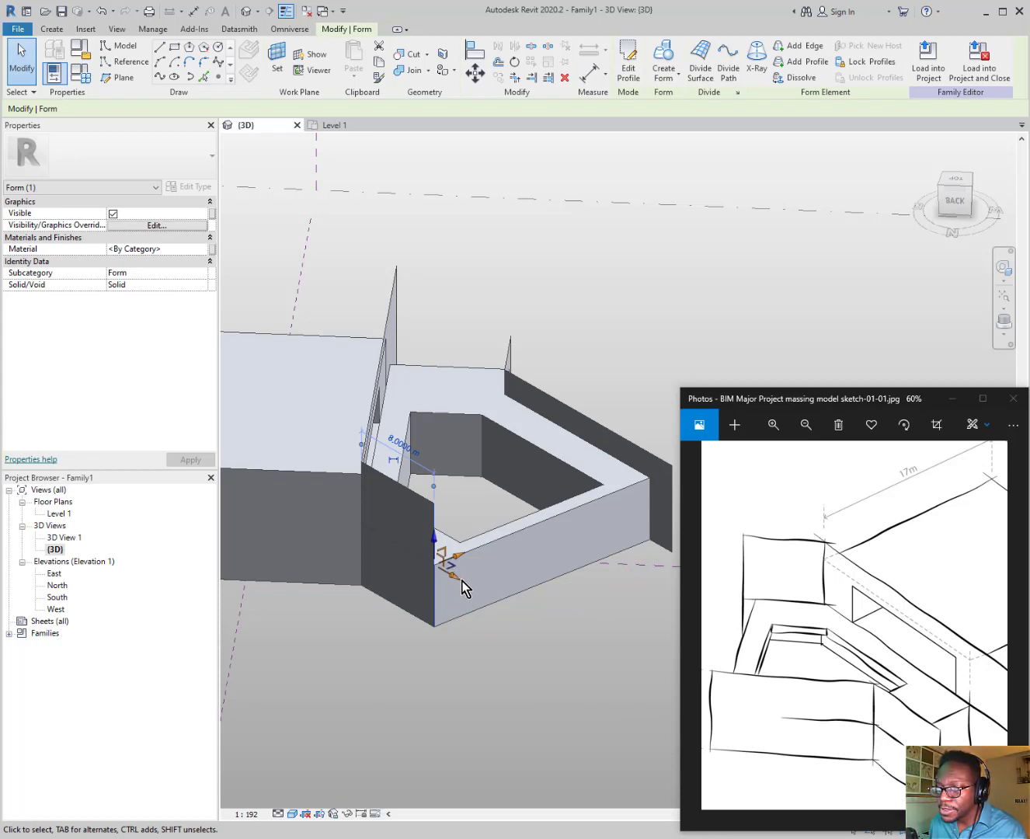
{"action": "left_click_drag", "start_coordinate": [447, 579], "coordinate": [465, 611]}
{"action": "left_click", "coordinate": [502, 655]}
Compare the main block with the reference sketch, examining the sketch's heights for the block's upper part and set-back lower part
{"action": "mouse_move", "coordinate": [501, 654]}
{"action": "middle_mouse_down", "text": "shift"}
{"action": "mouse_move", "coordinate": [432, 651]}
{"action": "mouse_move", "coordinate": [547, 590]}
{"action": "mouse_move", "coordinate": [591, 585]}
{"action": "middle_mouse_up", "text": "shift"}
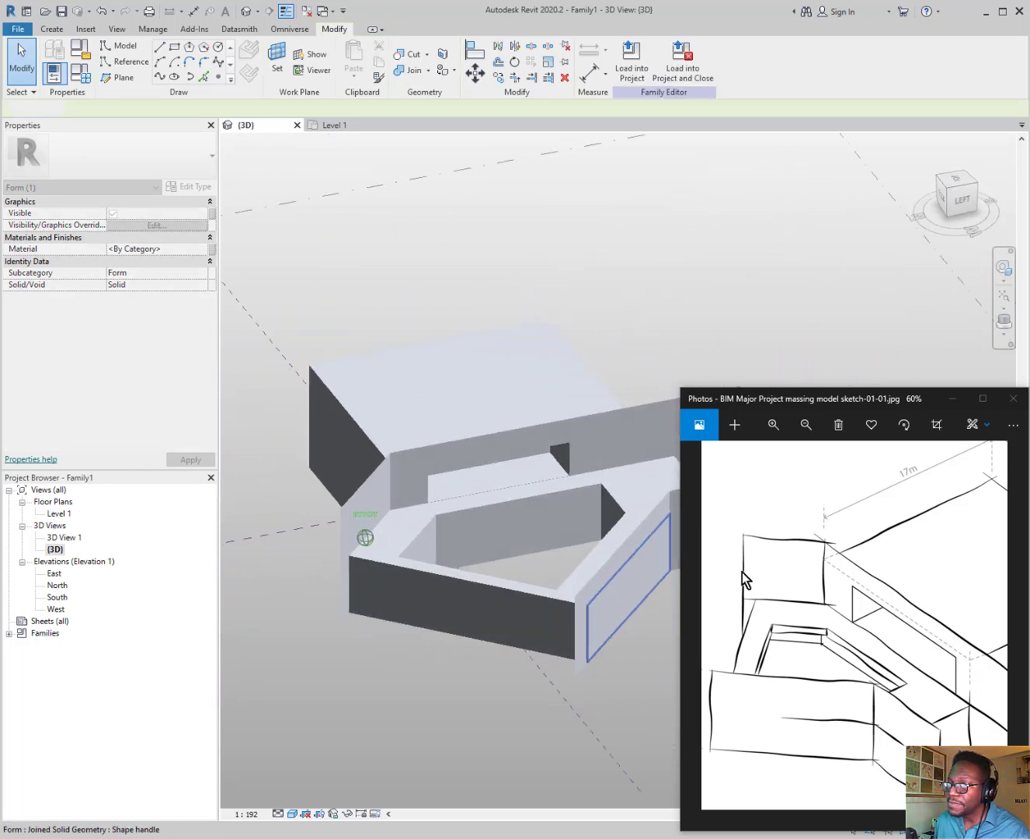
{"action": "scroll", "coordinate": [744, 573], "scroll_direction": "down", "scroll_amount": 3}
{"action": "left_click", "coordinate": [842, 681]}
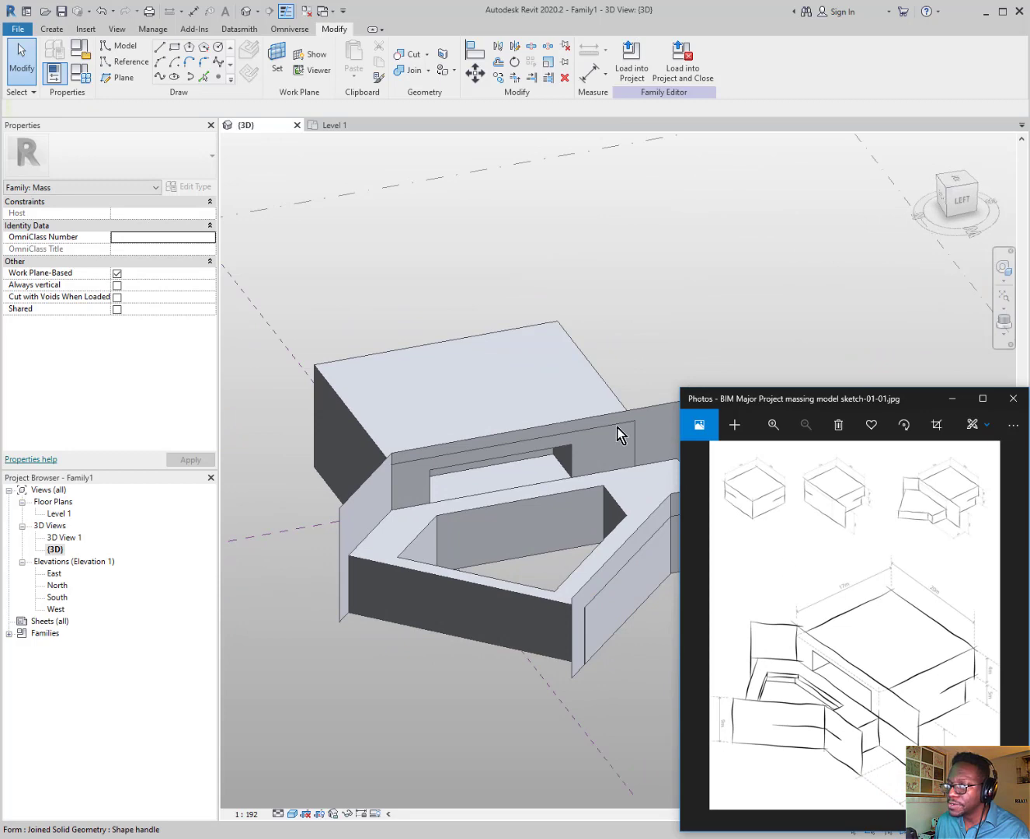
{"action": "mouse_move", "coordinate": [519, 560]}
{"action": "middle_mouse_down", "text": "shift"}
{"action": "mouse_move", "coordinate": [490, 661]}
{"action": "mouse_move", "coordinate": [565, 593]}
{"action": "mouse_move", "coordinate": [674, 521]}
{"action": "mouse_move", "coordinate": [633, 520]}
{"action": "mouse_move", "coordinate": [535, 600]}
{"action": "middle_mouse_up", "text": "shift"}
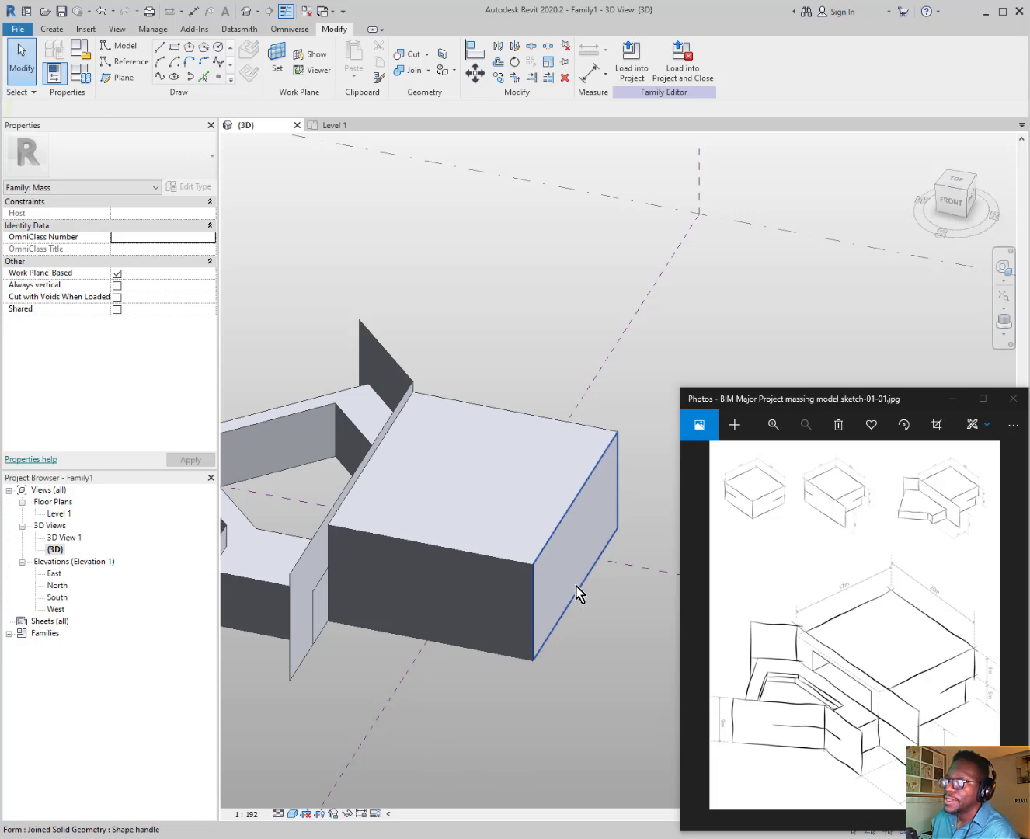
{"action": "left_click", "coordinate": [619, 490]}
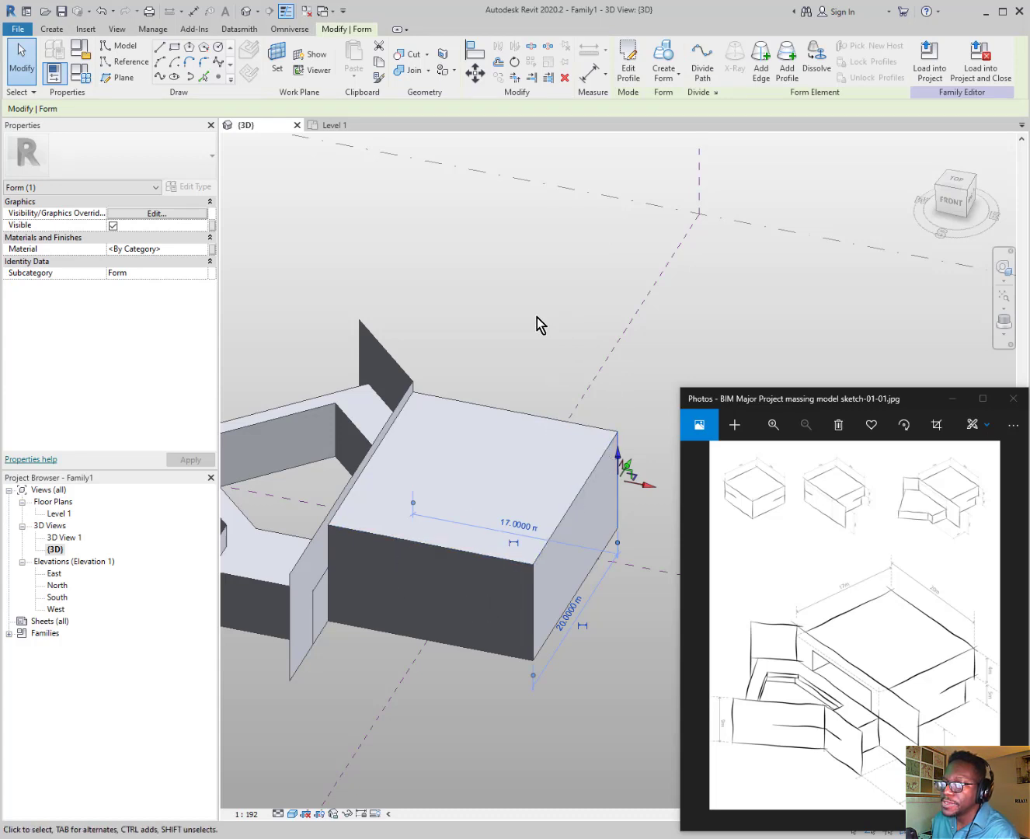
{"action": "left_click", "coordinate": [519, 299]}
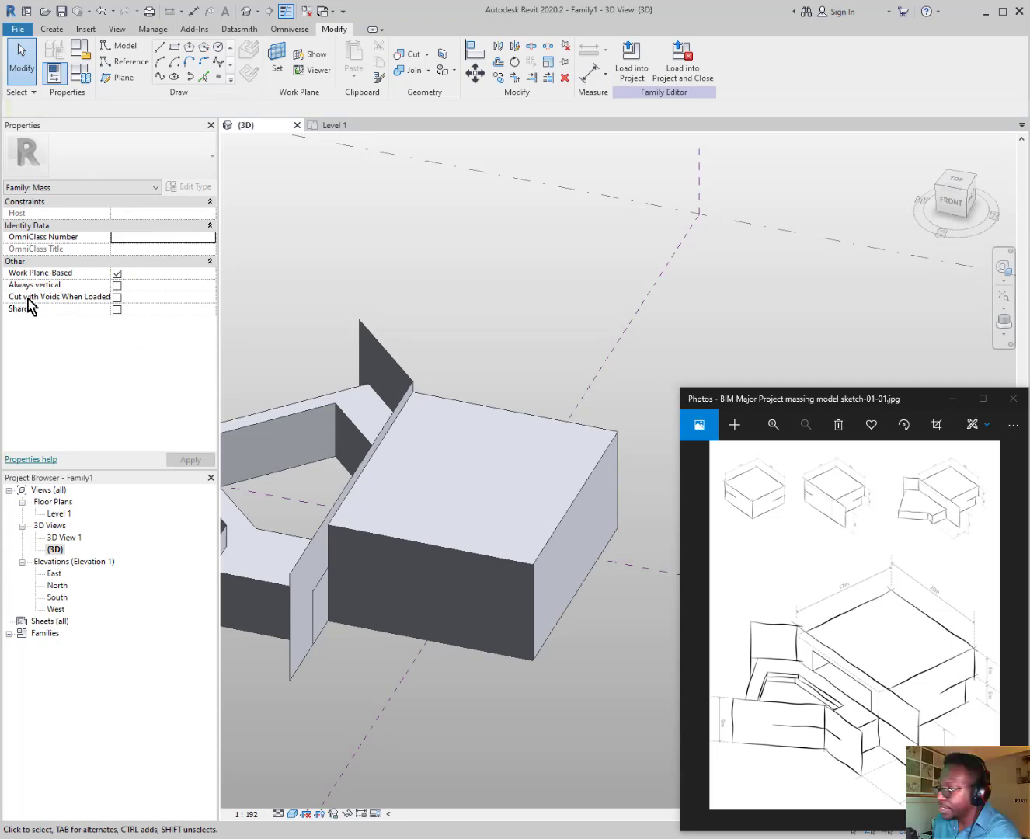
{"action": "scroll", "coordinate": [497, 483], "scroll_direction": "down", "scroll_amount": 2}
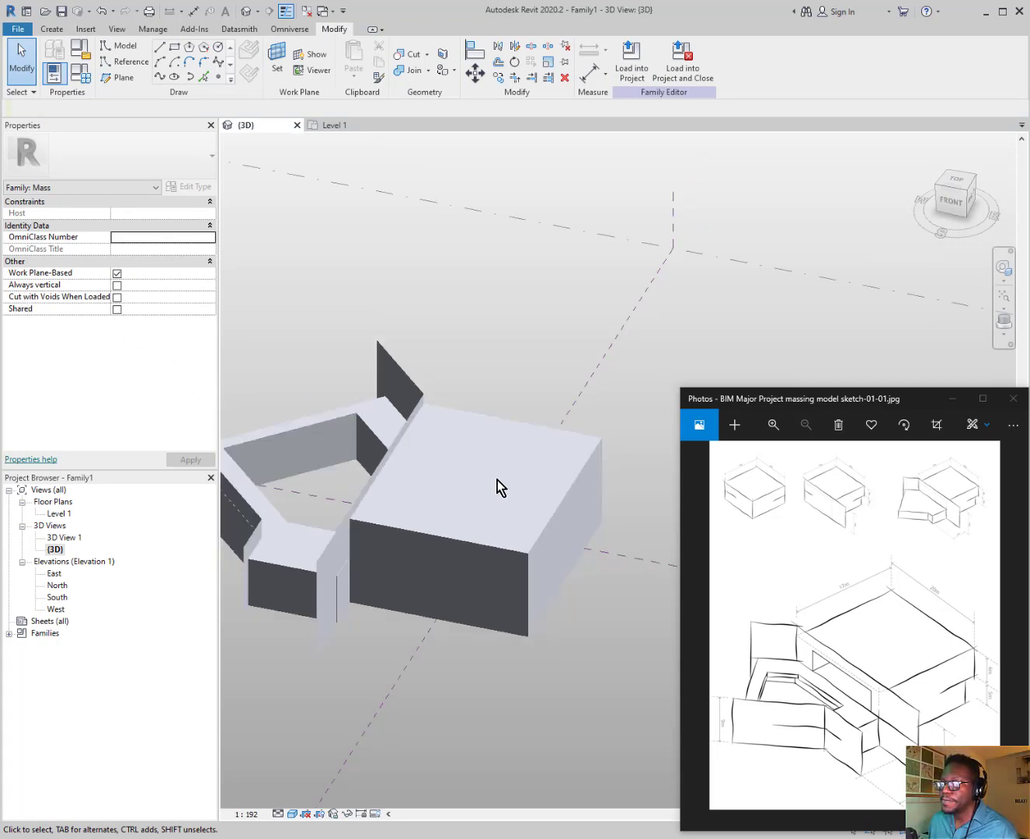
{"action": "left_click", "coordinate": [924, 707]}
{"action": "scroll", "coordinate": [940, 708], "scroll_direction": "up", "scroll_amount": 3}
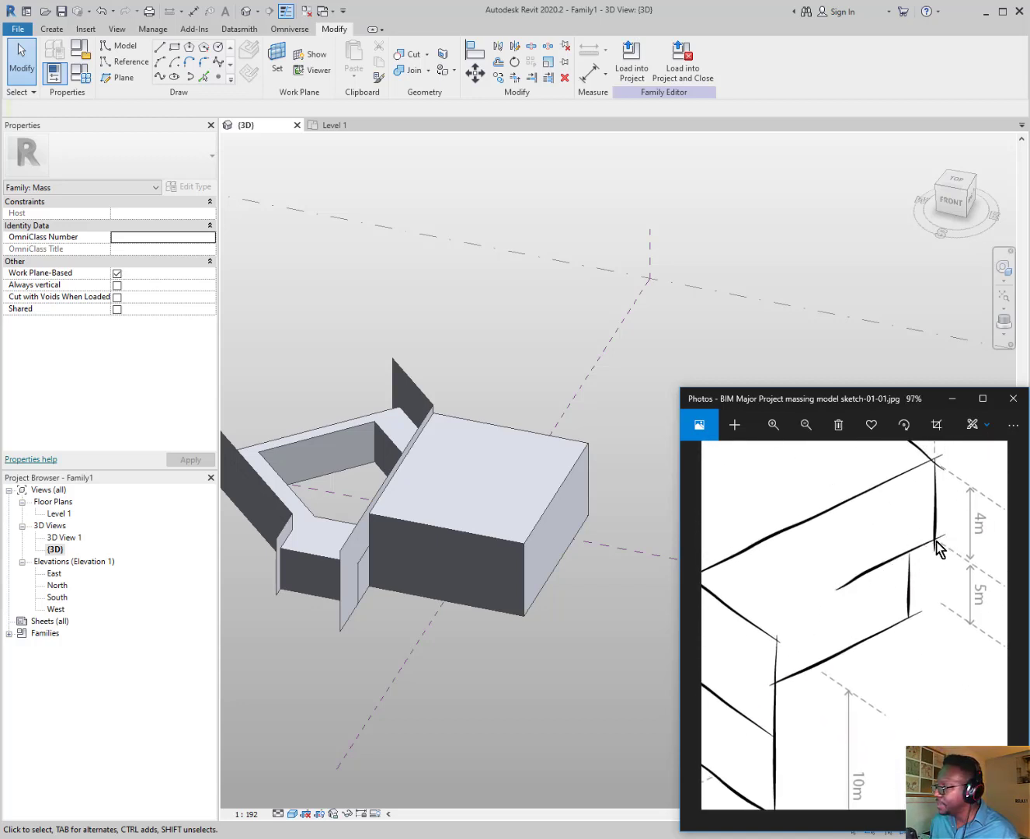
{"action": "scroll", "coordinate": [426, 404], "scroll_direction": "down", "scroll_amount": 1}
{"action": "scroll", "coordinate": [545, 514], "scroll_direction": "up", "scroll_amount": 1}
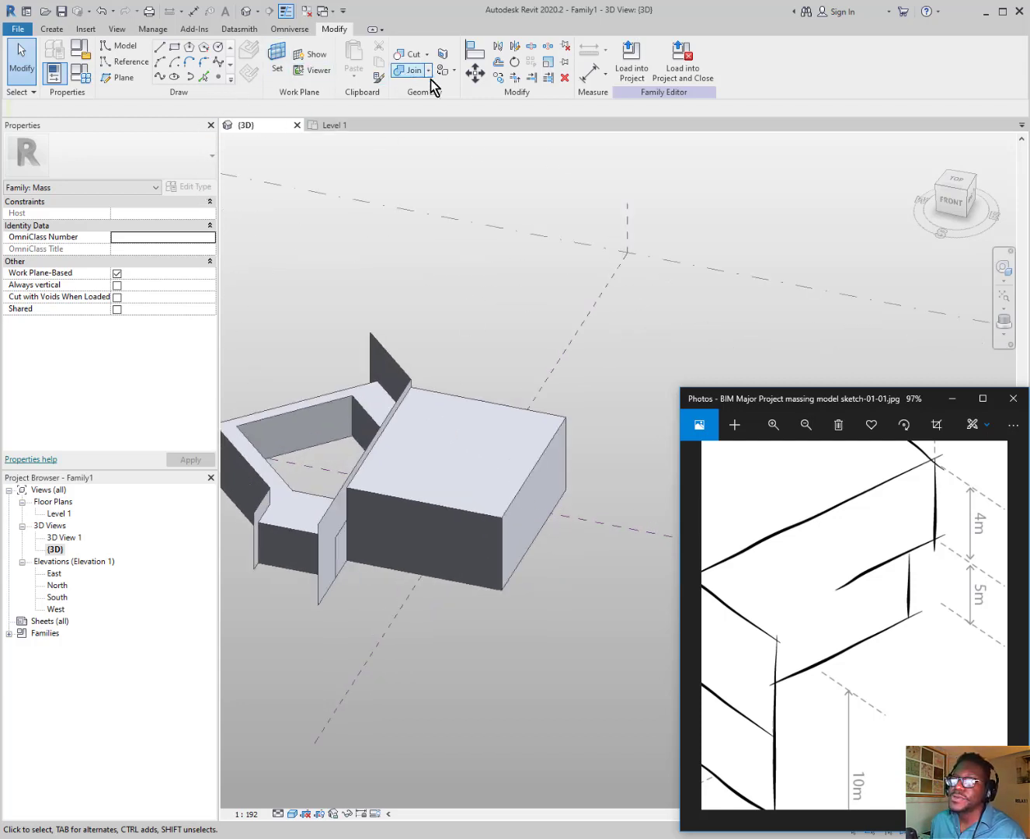
Add a new level 5 m above Level 1 and check where its plane crosses the main block
{"action": "left_click", "coordinate": [52, 31]}
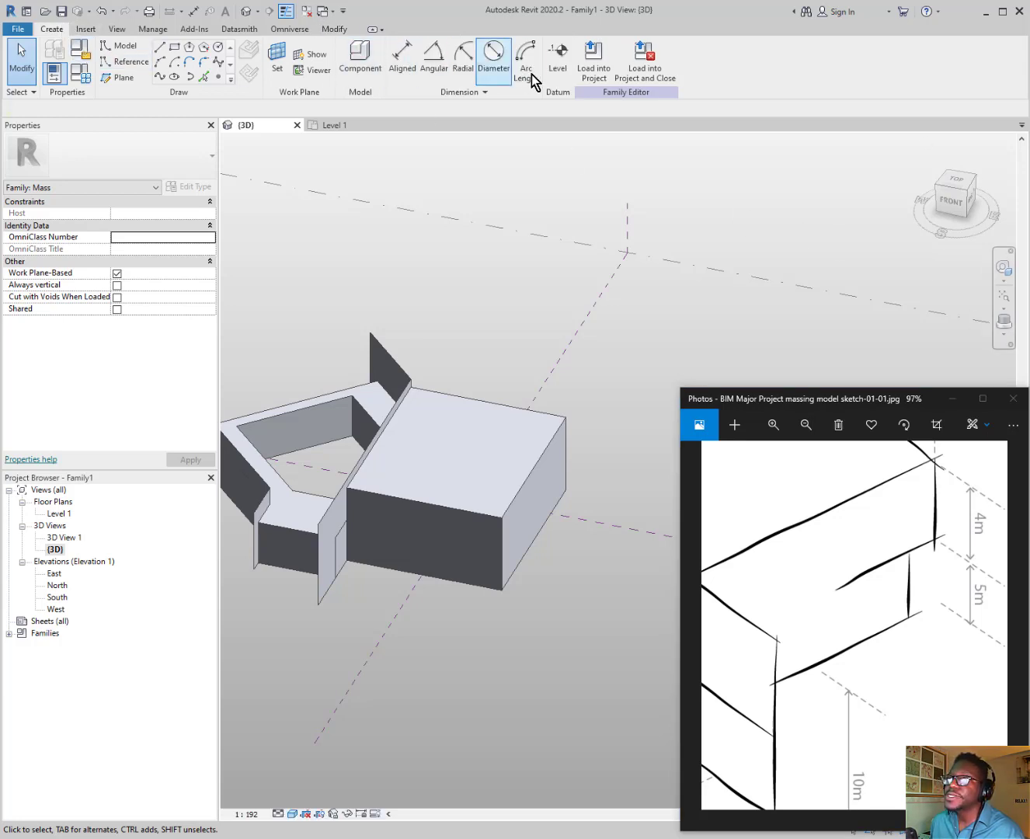
{"action": "left_click", "coordinate": [557, 61]}
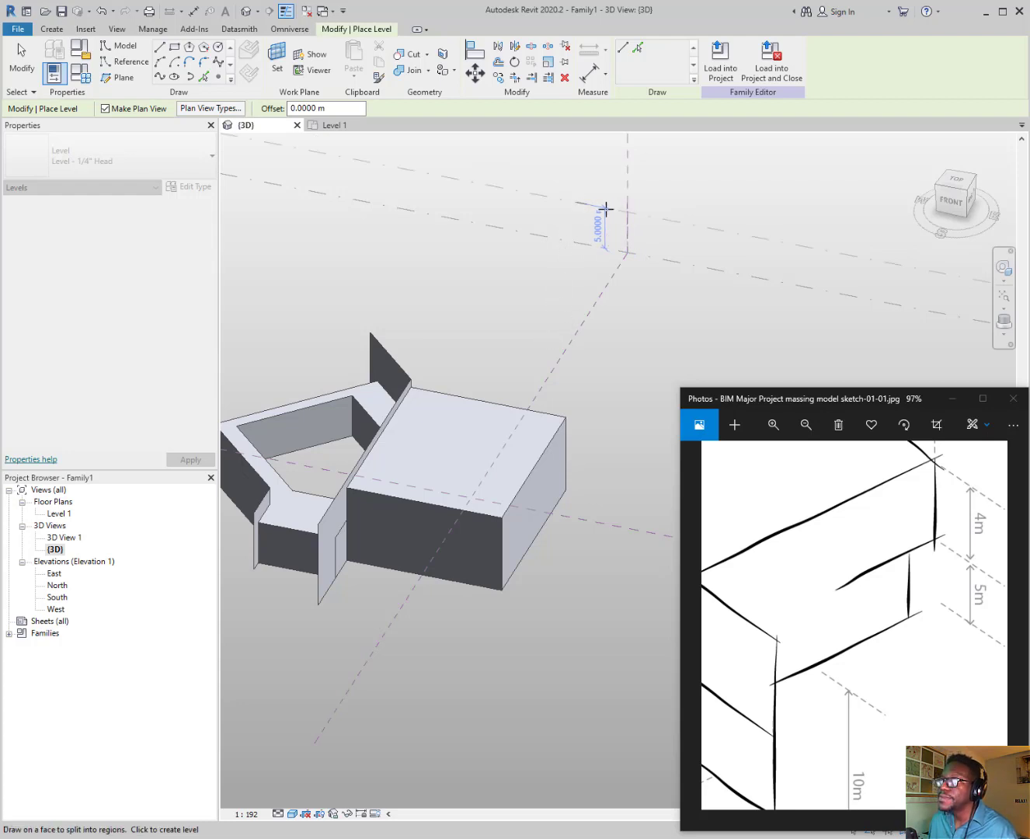
{"action": "left_click", "coordinate": [606, 210]}
{"action": "scroll", "coordinate": [576, 210], "scroll_direction": "down", "scroll_amount": 1}
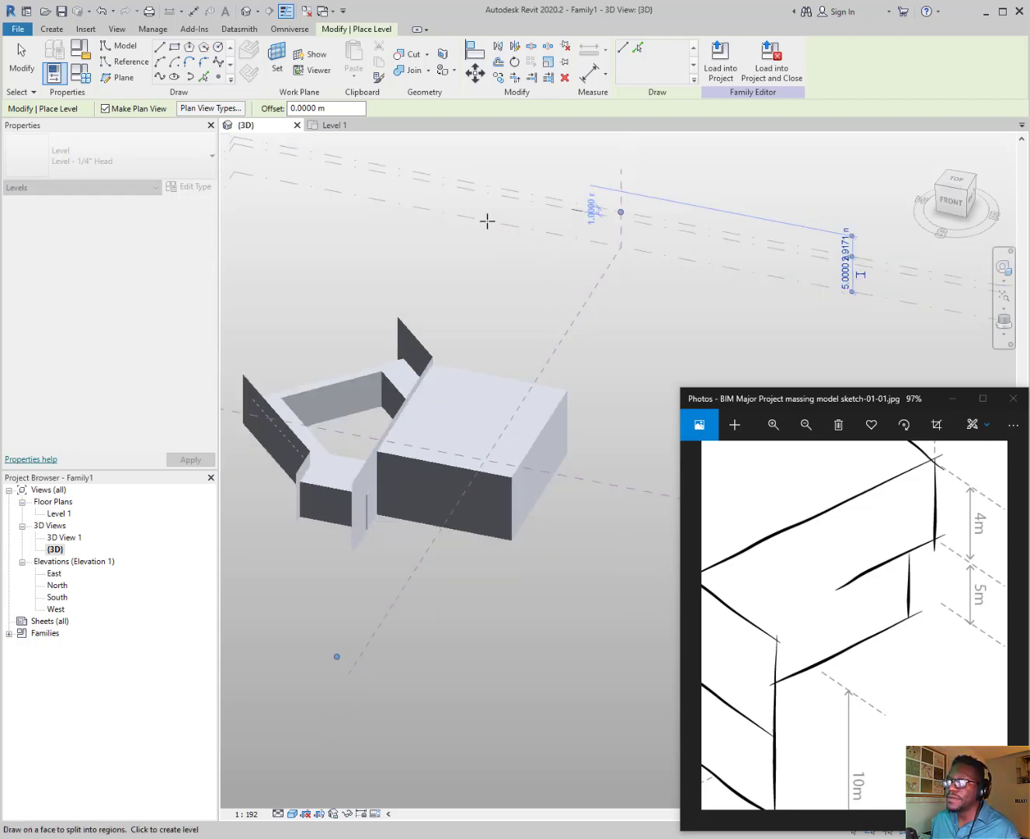
{"action": "left_click", "coordinate": [22, 59]}
{"action": "scroll", "coordinate": [571, 227], "scroll_direction": "up", "scroll_amount": 5}
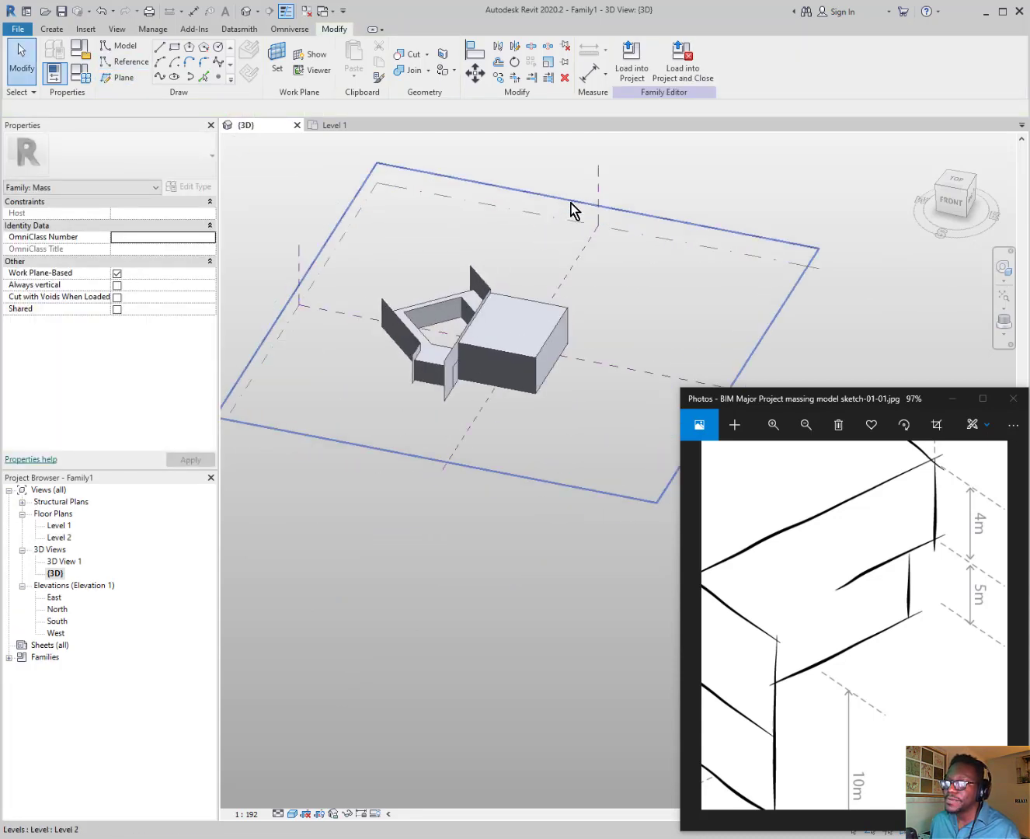
{"action": "left_click", "coordinate": [570, 210]}
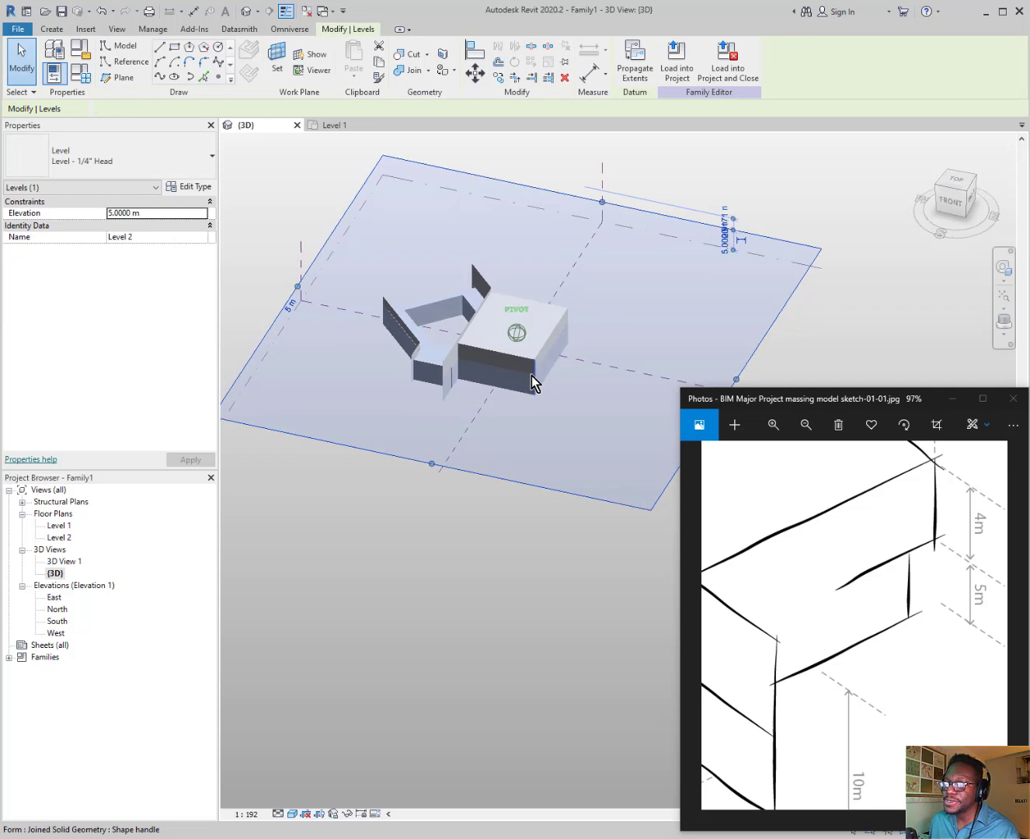
{"action": "middle_click_drag", "start_coordinate": [531, 374], "coordinate": [468, 485], "text": "shift"}
{"action": "scroll", "coordinate": [531, 374], "scroll_direction": "up", "scroll_amount": 6}
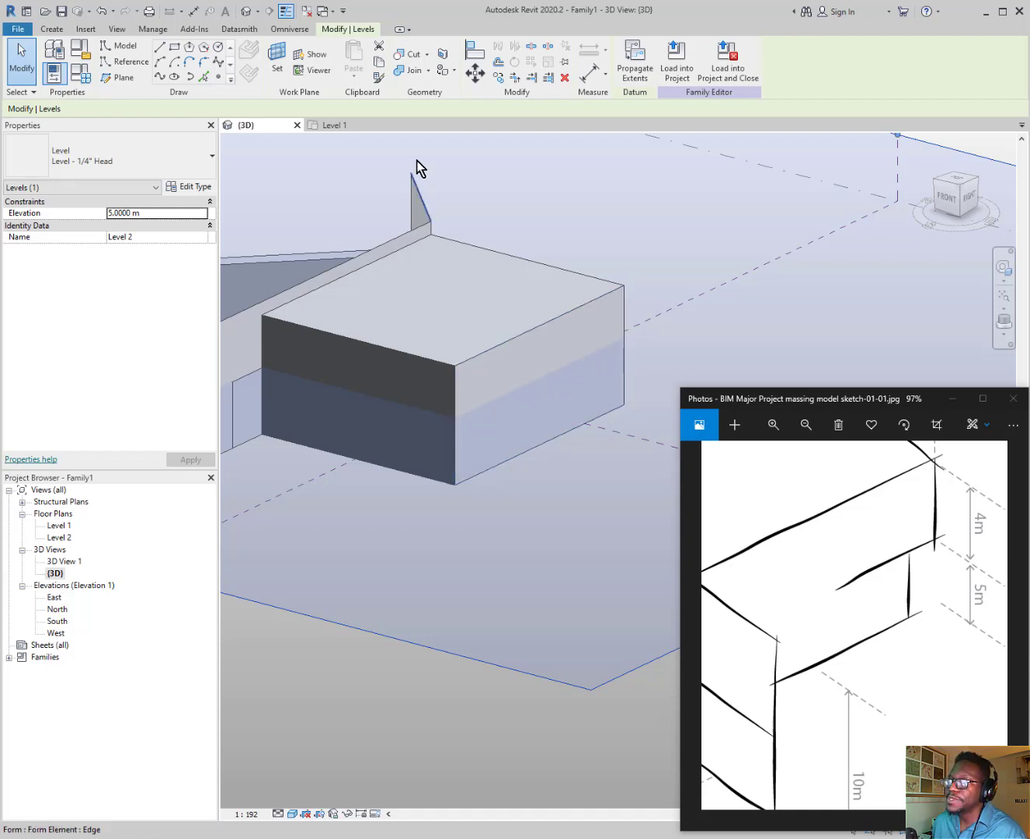
{"action": "left_click", "coordinate": [345, 148]}
Draw a rectangle about 5.2 m wide and 7.8 m tall on the main block's face opposite the long screen wall
{"action": "left_click", "coordinate": [175, 47]}
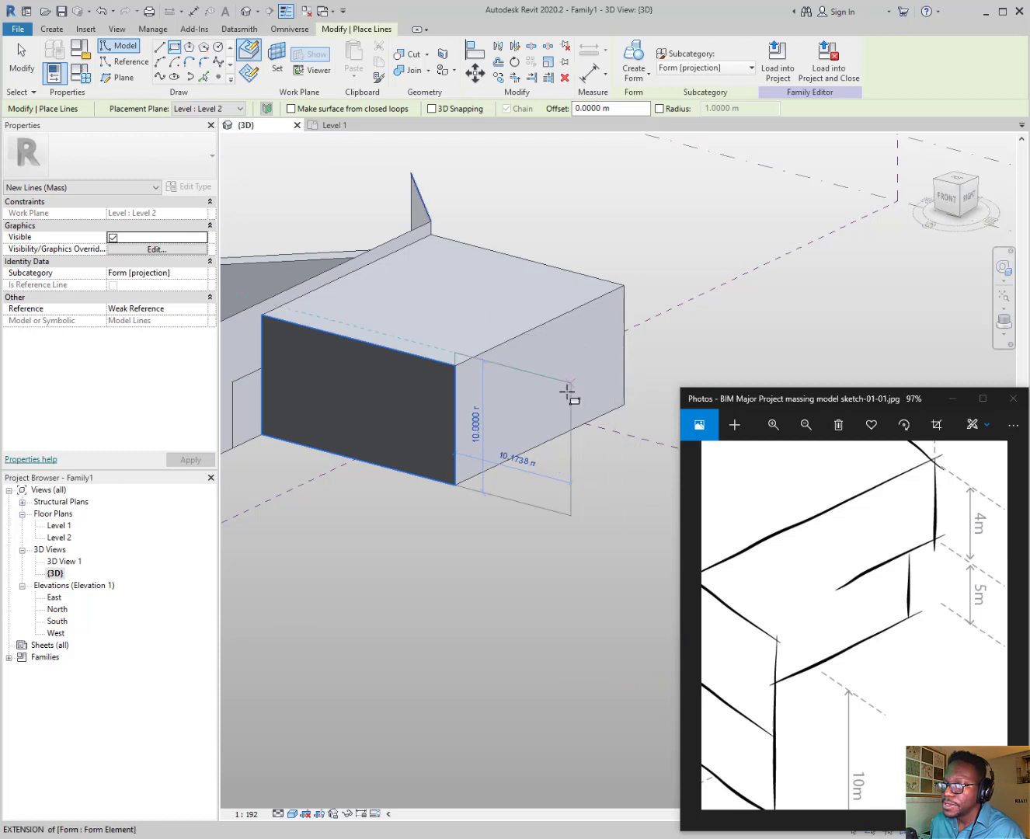
{"action": "key", "text": "Escape"}
{"action": "key", "text": "Escape"}
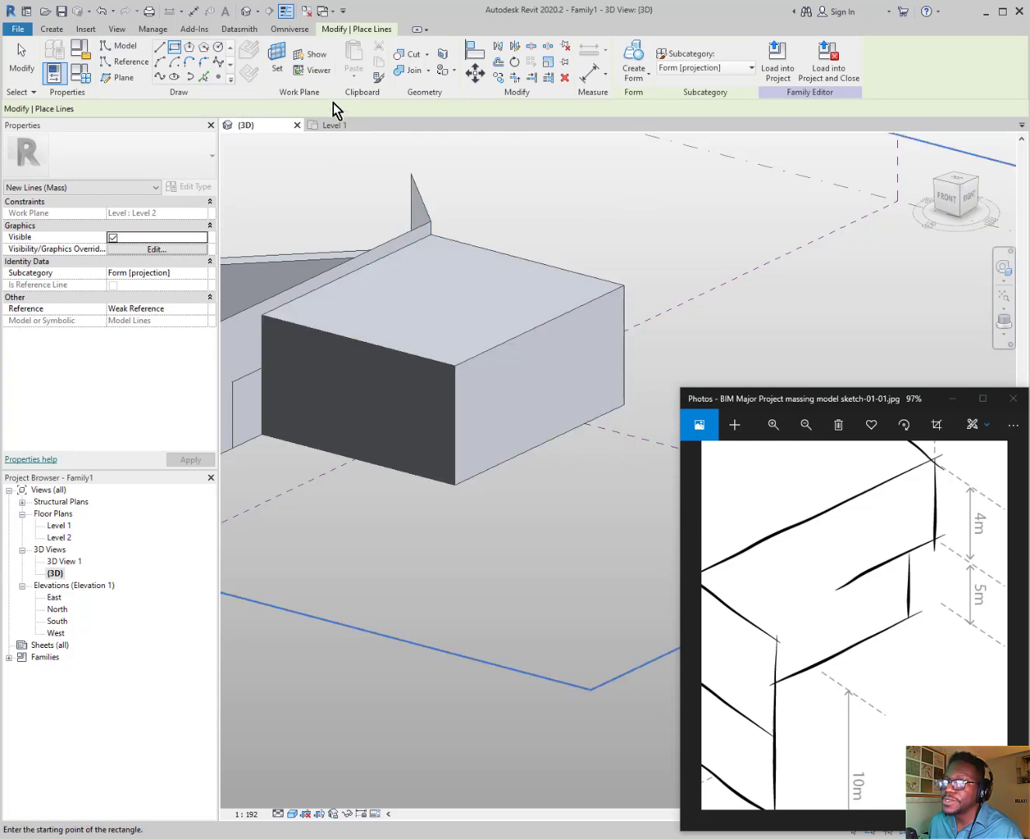
{"action": "left_click", "coordinate": [521, 355]}
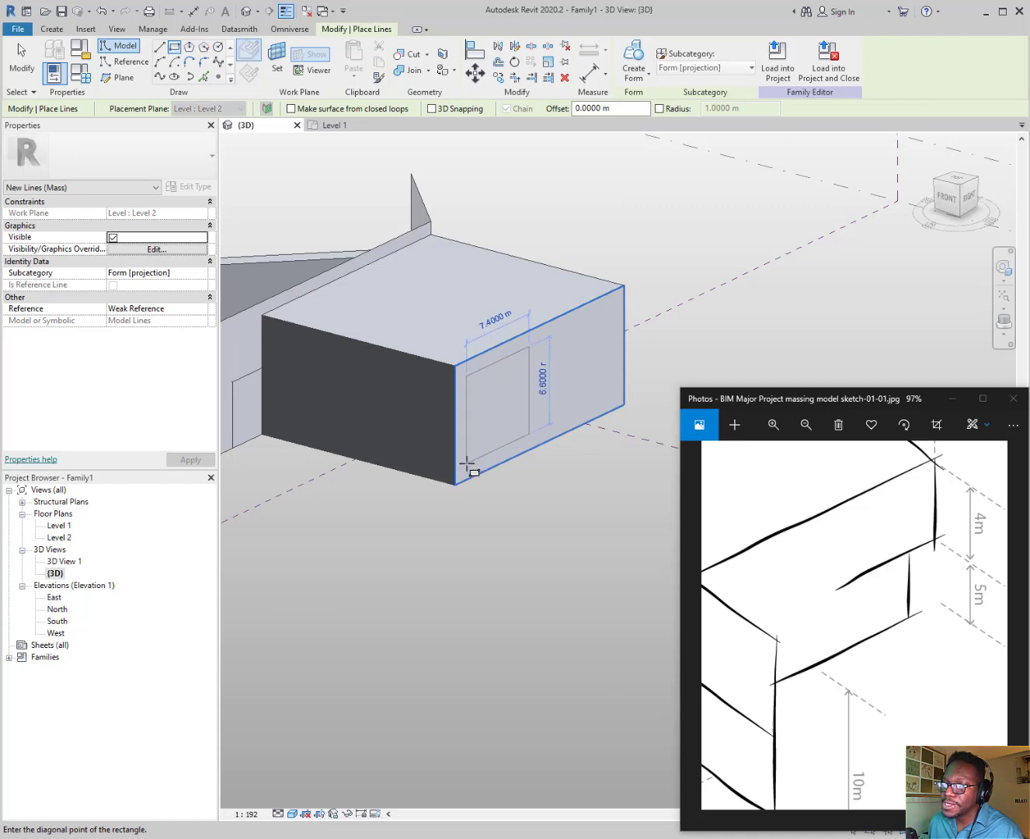
{"action": "left_click", "coordinate": [486, 467]}
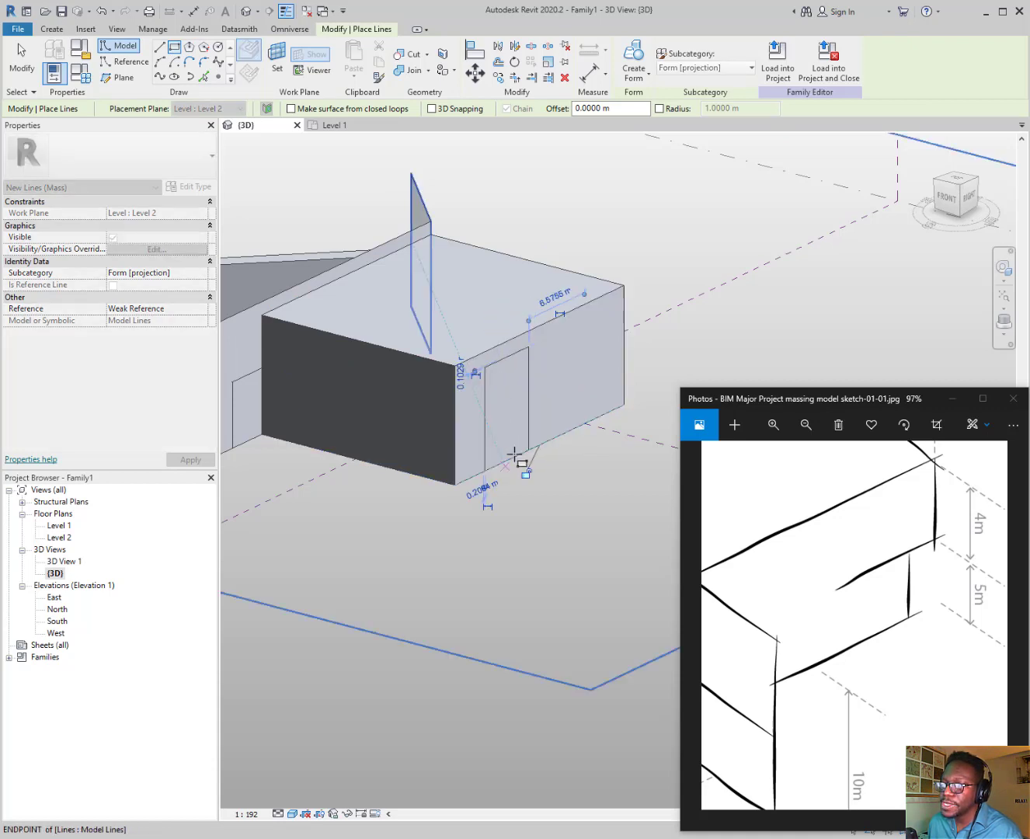
{"action": "key", "text": "Escape"}
{"action": "key", "text": "Escape"}
Move the rectangle's rear side onto the block's back vertical edge and set the rectangle's height to 5 m
{"action": "left_click", "coordinate": [512, 355]}
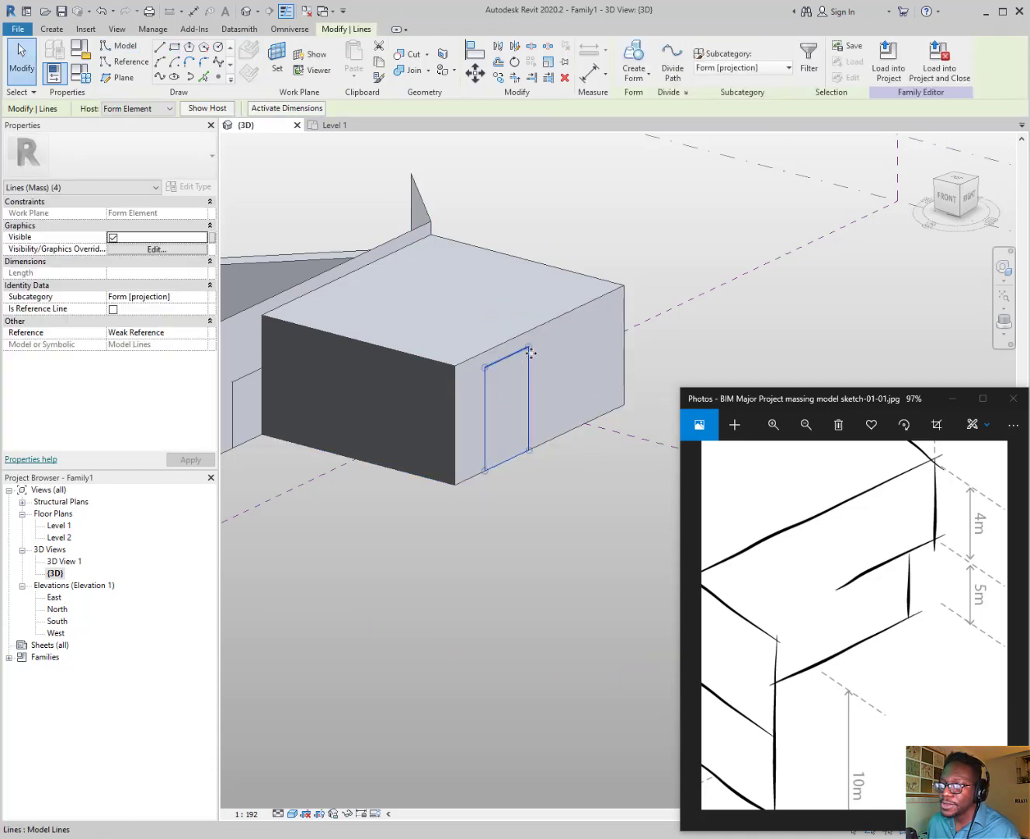
{"action": "left_click", "coordinate": [532, 380]}
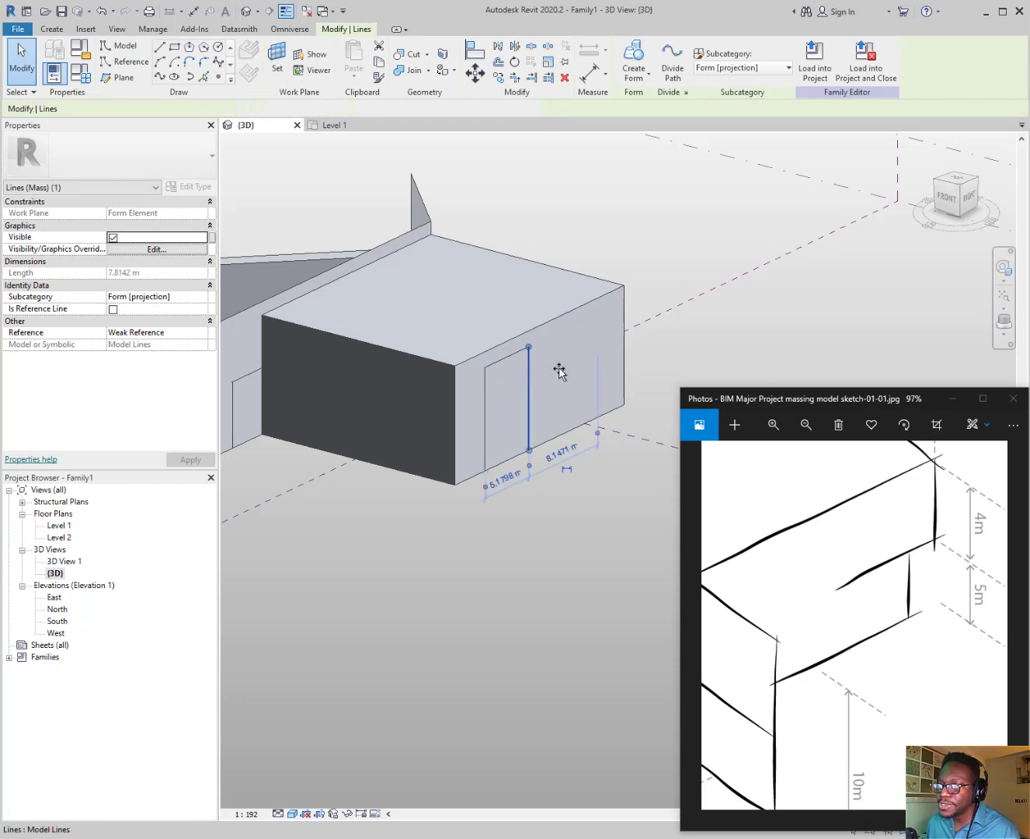
{"action": "left_click_drag", "start_coordinate": [528, 371], "coordinate": [626, 352]}
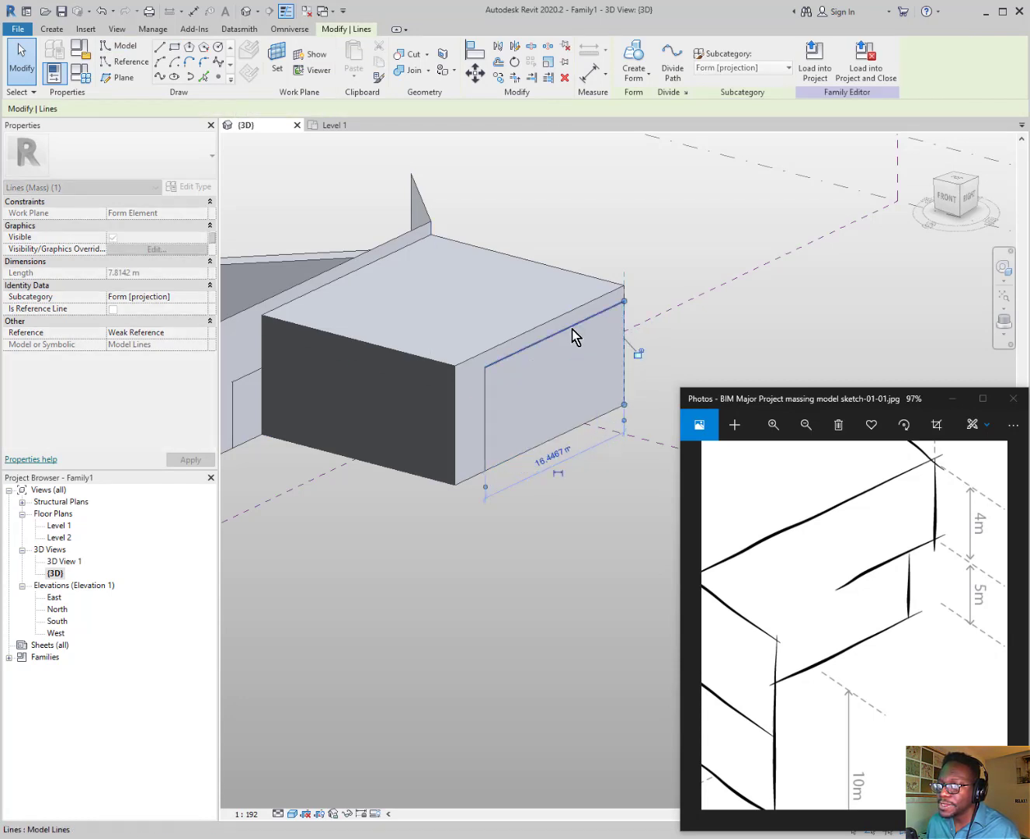
{"action": "left_click_drag", "start_coordinate": [572, 324], "coordinate": [573, 371]}
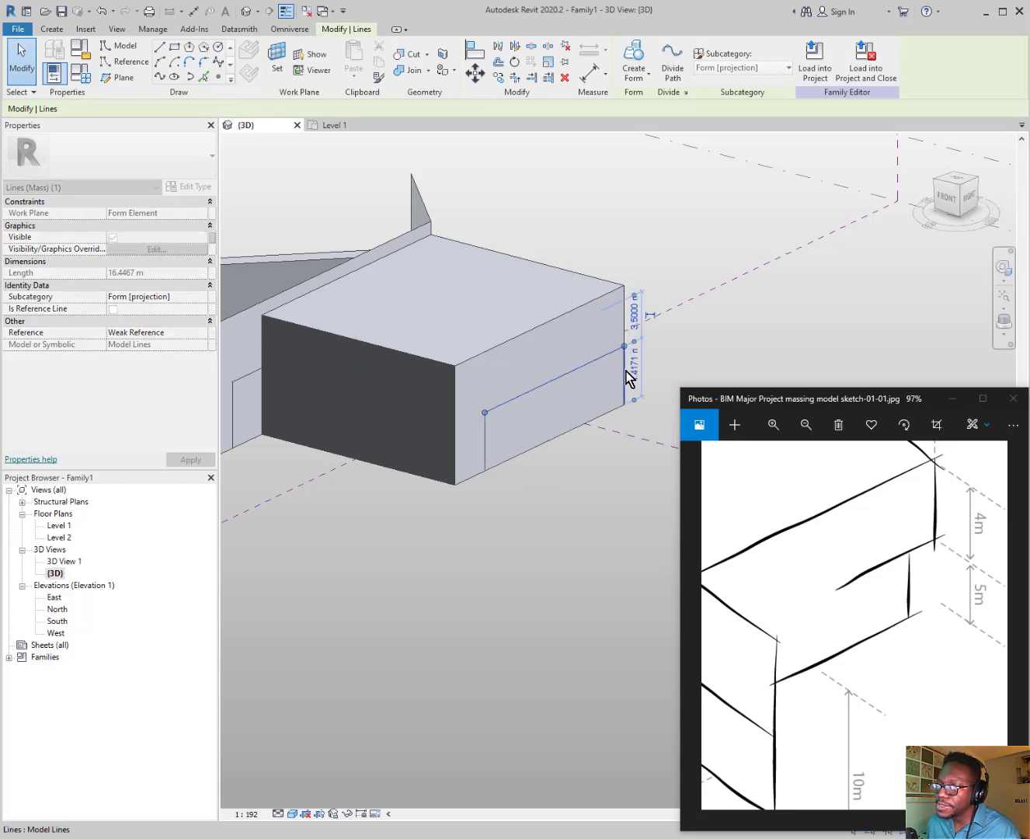
{"action": "left_click", "coordinate": [633, 366]}
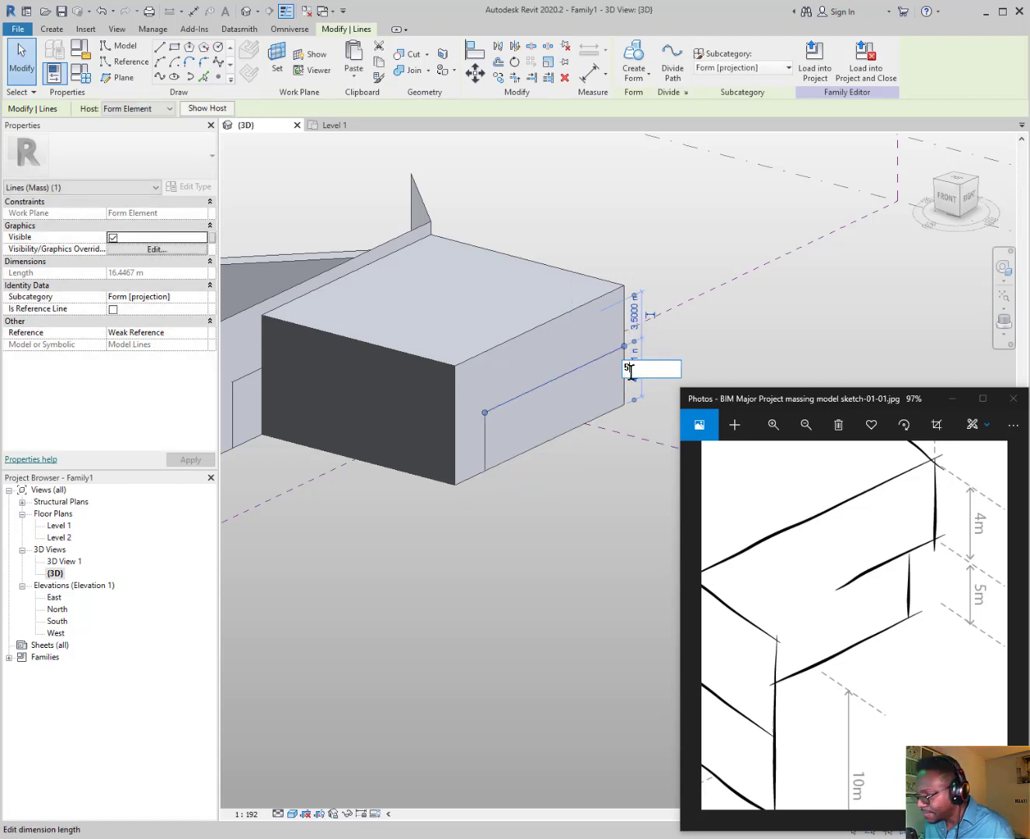
{"action": "key", "text": "Return"}
Extend the rectangle's front side toward the main block's front vertical edge and align it exactly with that edge
{"action": "left_click_drag", "start_coordinate": [483, 428], "coordinate": [459, 448]}
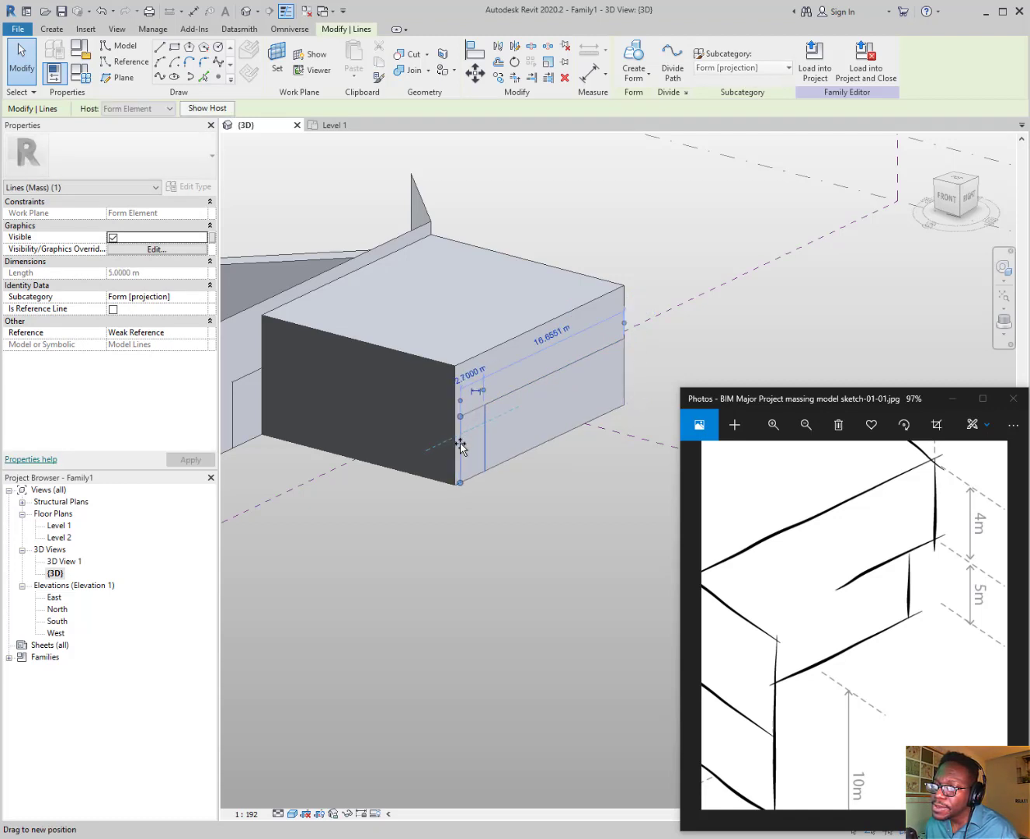
{"action": "scroll", "coordinate": [469, 449], "scroll_direction": "up", "scroll_amount": 3}
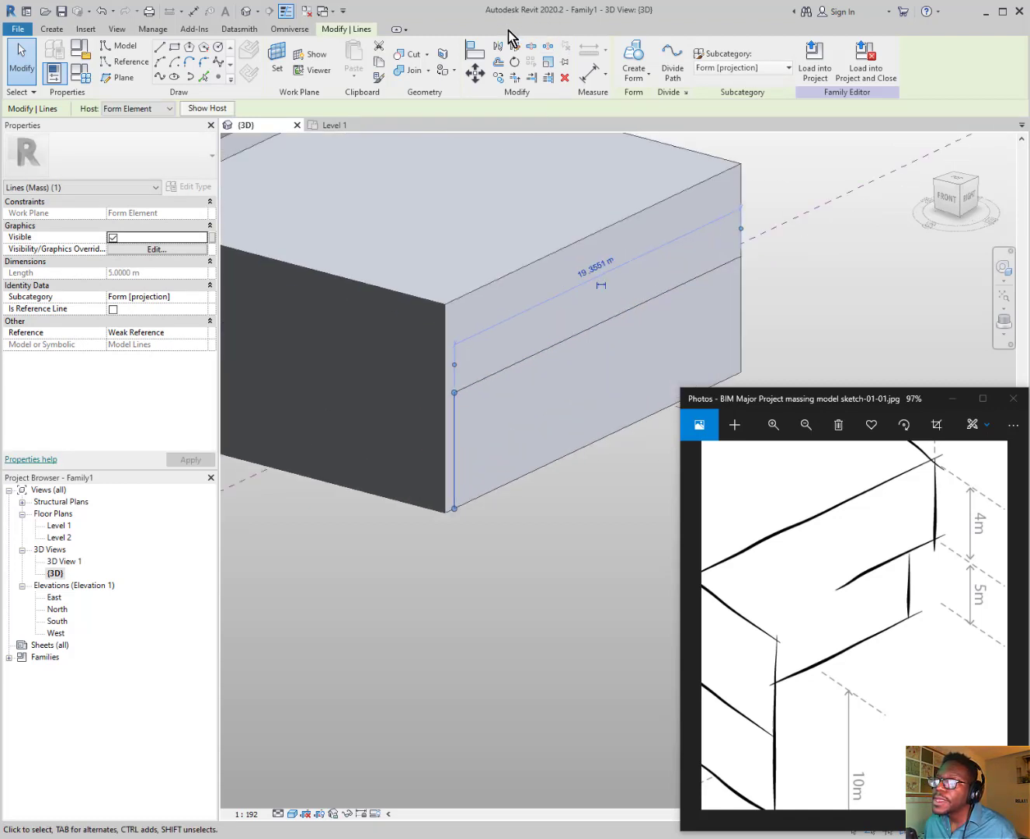
{"action": "left_click", "coordinate": [474, 51]}
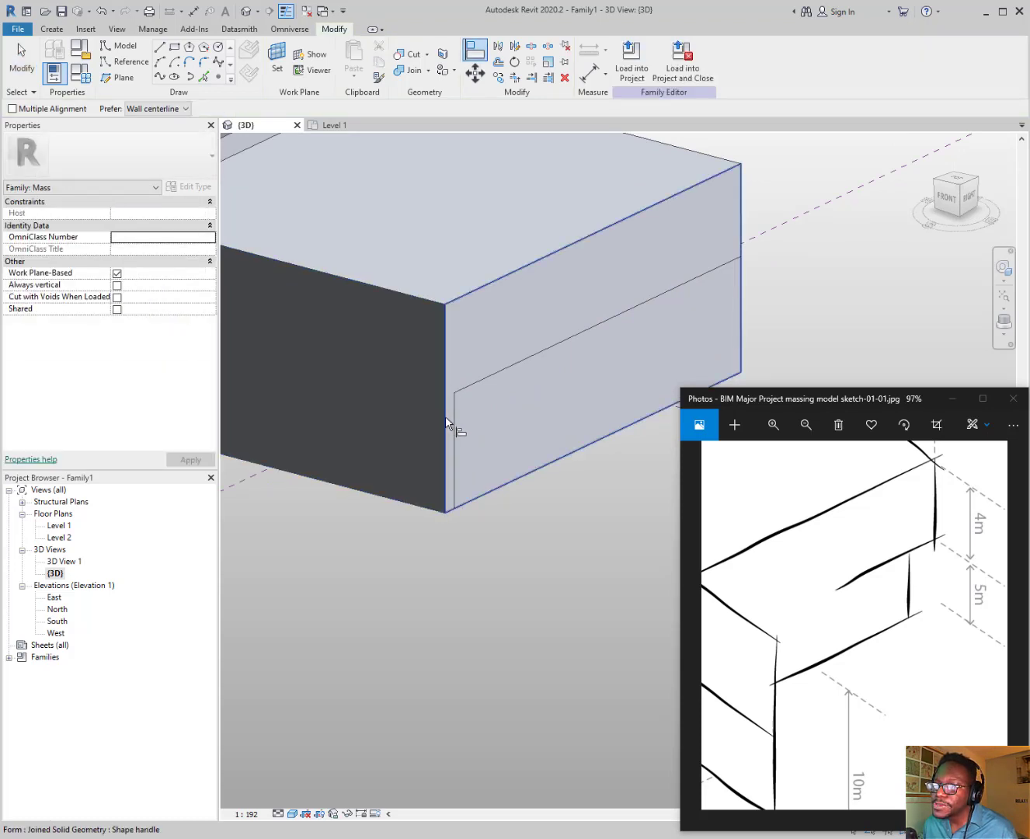
{"action": "key", "text": "Escape"}
{"action": "left_click", "coordinate": [470, 58]}
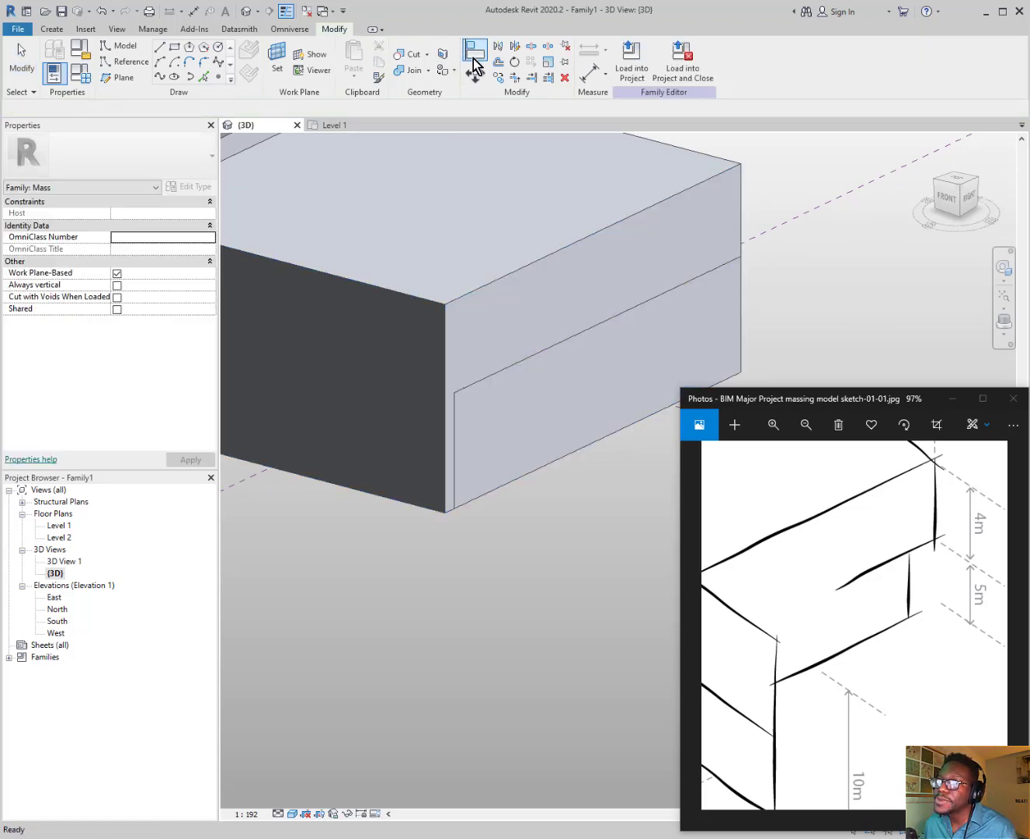
{"action": "left_click", "coordinate": [444, 378]}
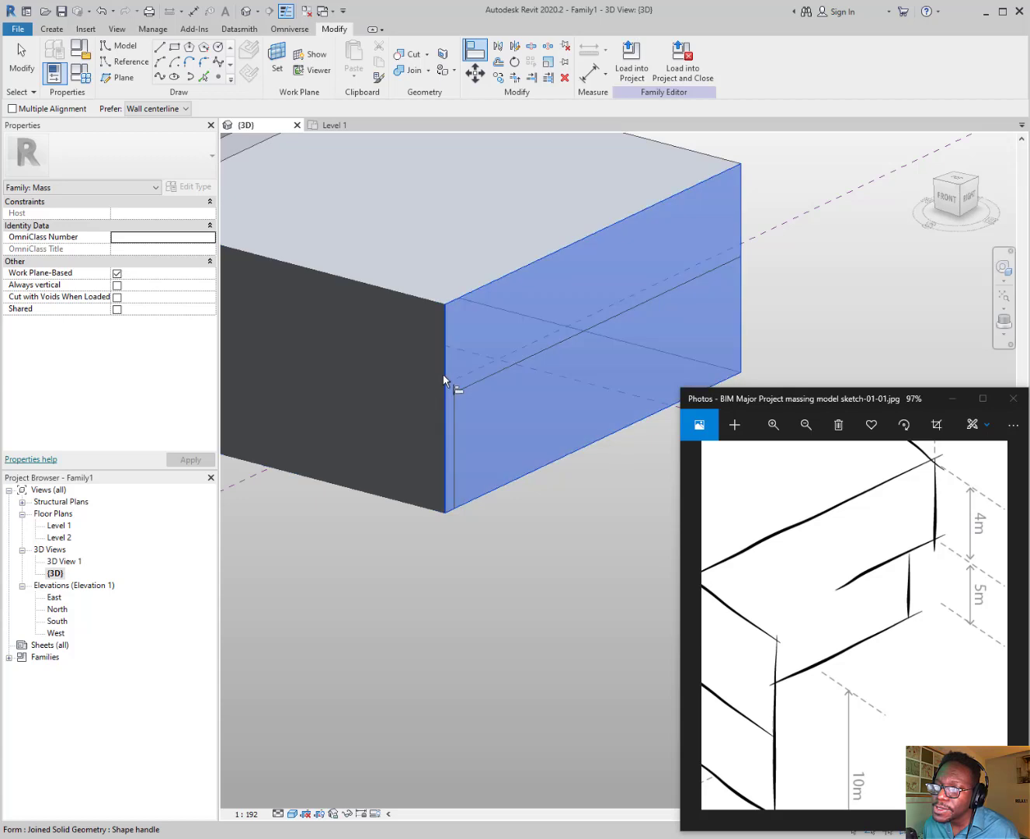
{"action": "key", "text": "Escape"}
{"action": "left_click", "coordinate": [473, 52]}
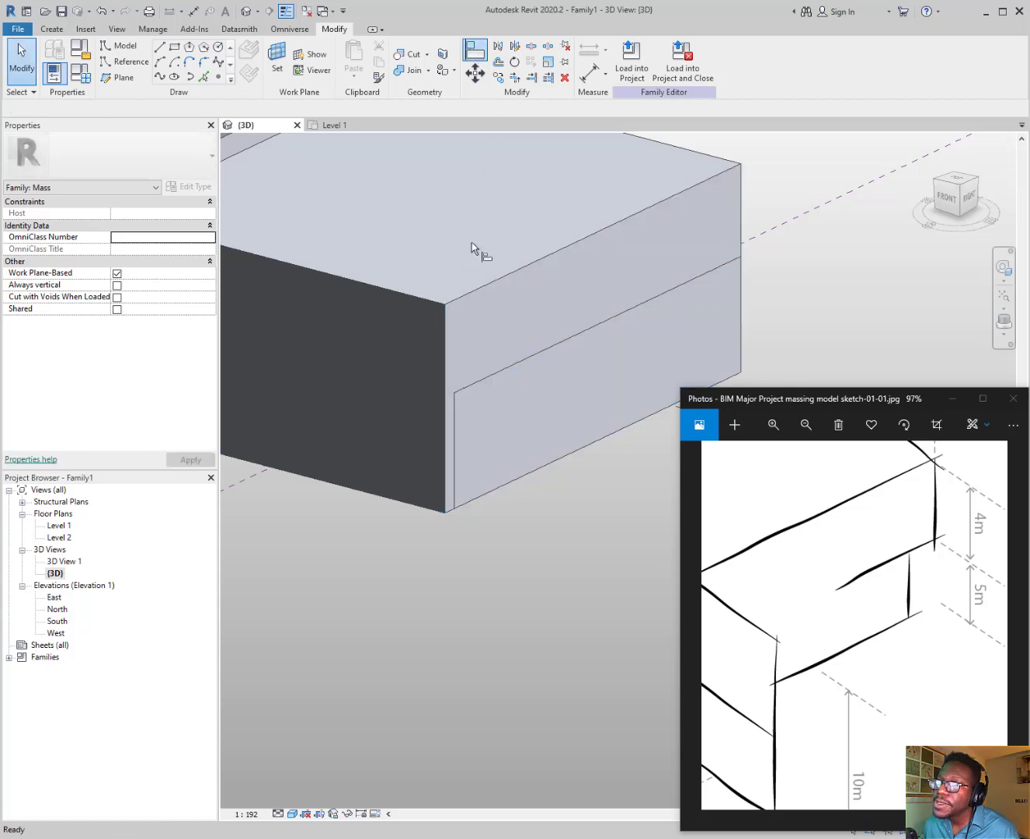
{"action": "left_click", "coordinate": [454, 420]}
{"action": "key", "text": "Escape"}
{"action": "key", "text": "Escape"}
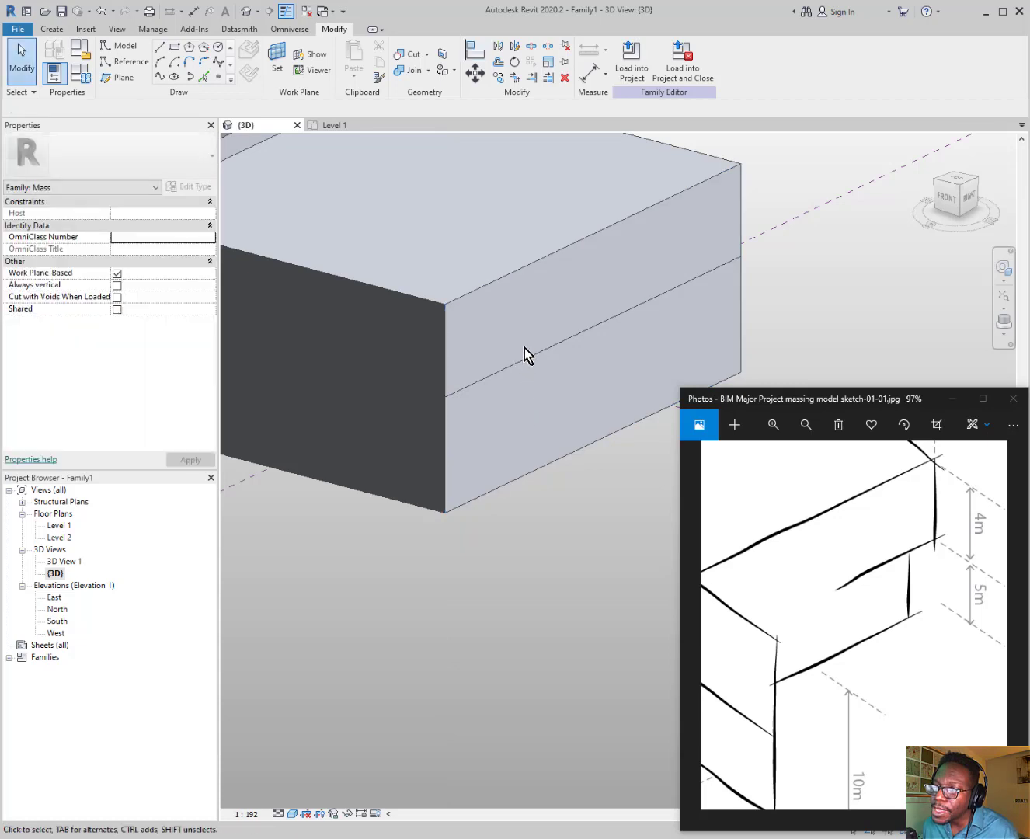
Create a void form from the 5 m high rectangle to cut a recess along the main block's lower part
{"action": "scroll", "coordinate": [524, 348], "scroll_direction": "down", "scroll_amount": 1}
{"action": "left_click", "coordinate": [535, 350]}
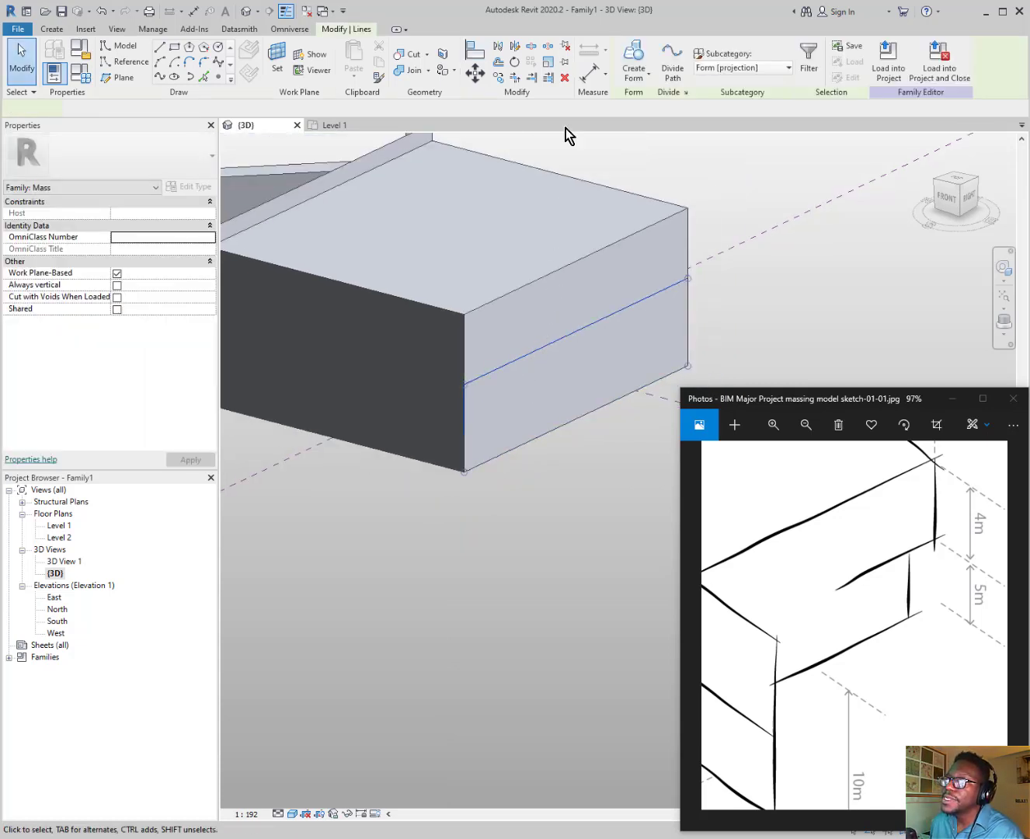
{"action": "left_click", "coordinate": [638, 73]}
{"action": "left_click", "coordinate": [631, 127]}
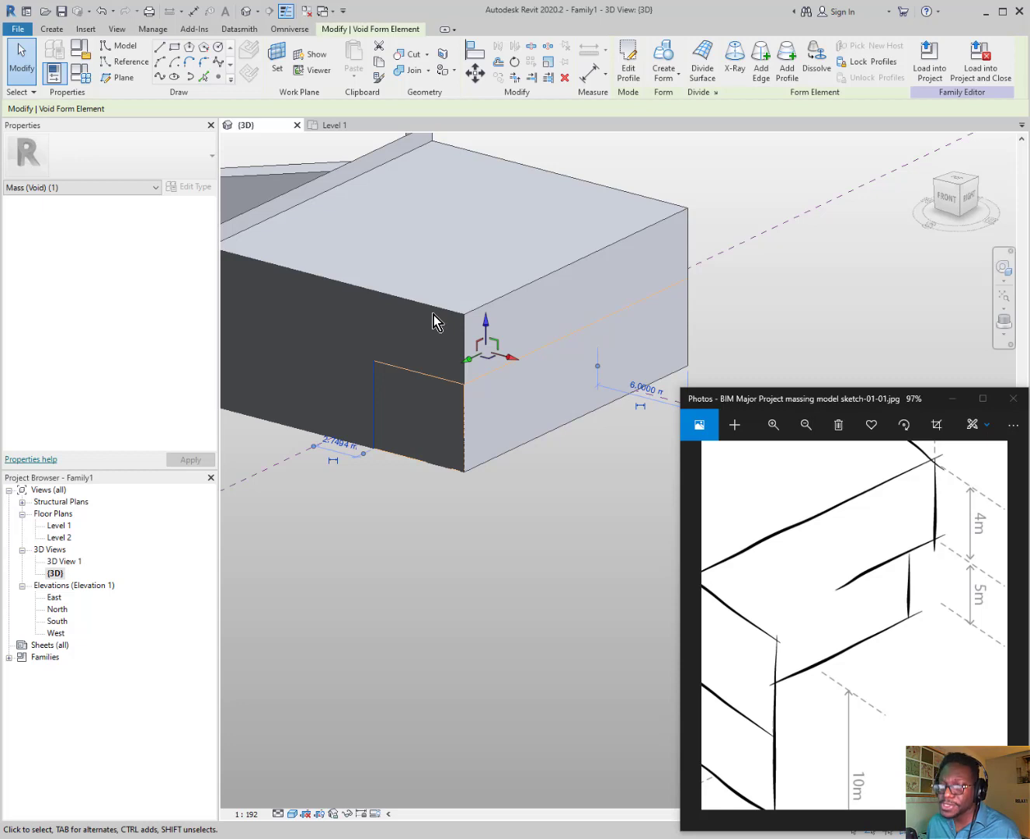
{"action": "left_click", "coordinate": [437, 316]}
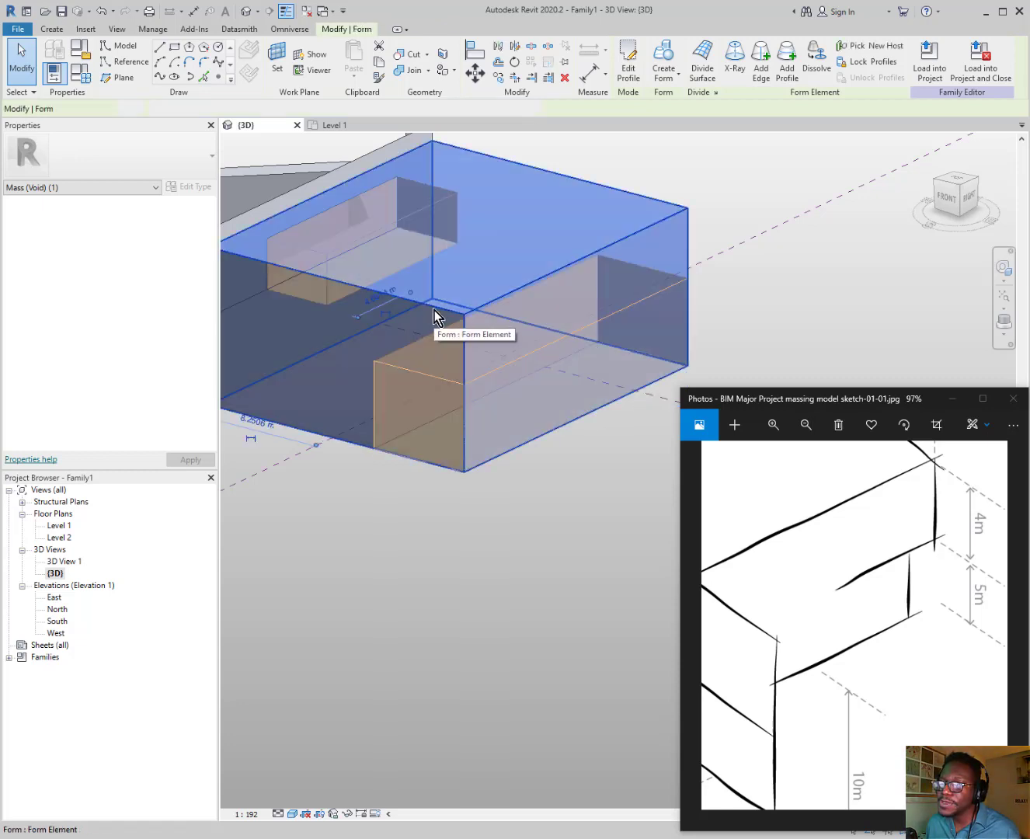
{"action": "left_click", "coordinate": [518, 499]}
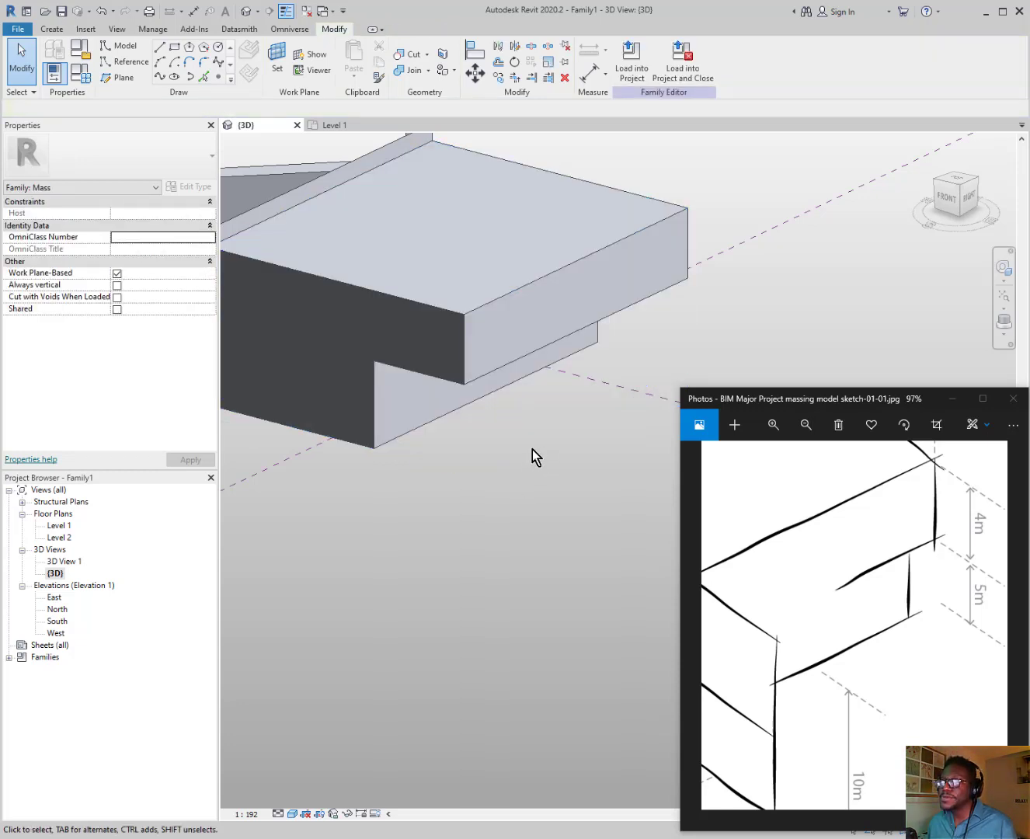
Move the recessed lower face outward to make the recess shallower, and compare the whole mass with the reference sketch
{"action": "left_click", "coordinate": [468, 413]}
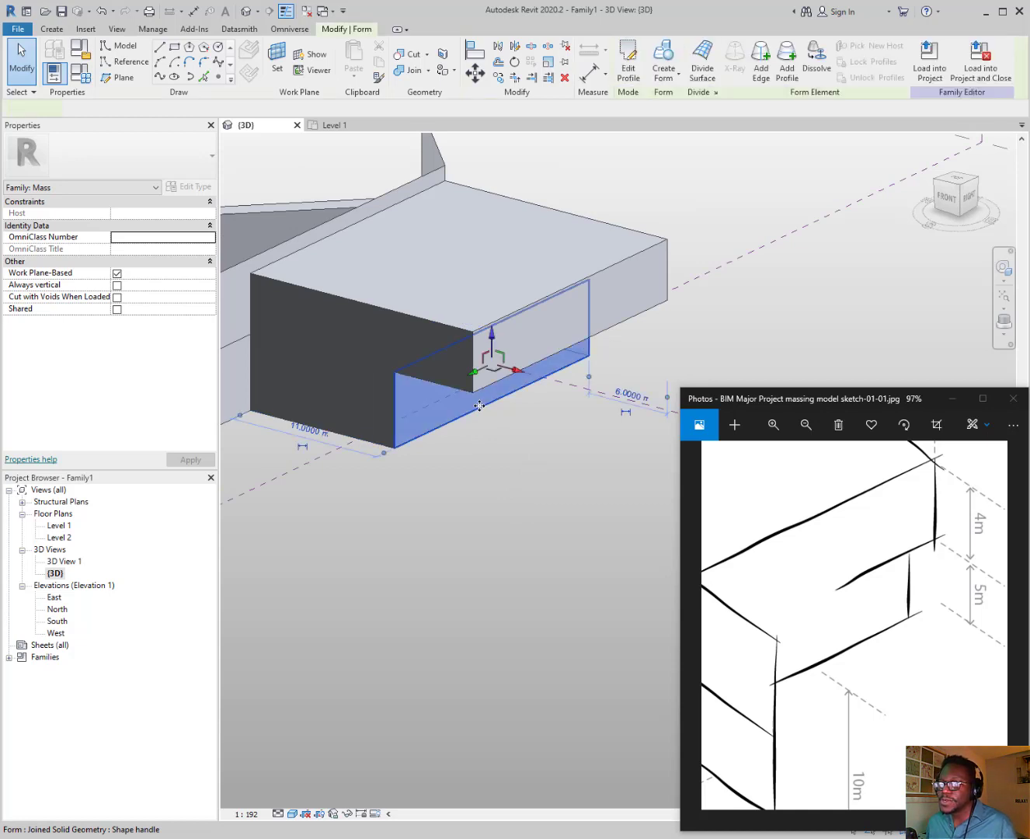
{"action": "left_click_drag", "start_coordinate": [526, 379], "coordinate": [557, 390]}
{"action": "mouse_move", "coordinate": [527, 519]}
{"action": "middle_mouse_down", "text": "shift"}
{"action": "mouse_move", "coordinate": [485, 521]}
{"action": "mouse_move", "coordinate": [483, 588]}
{"action": "mouse_move", "coordinate": [481, 524]}
{"action": "mouse_move", "coordinate": [466, 580]}
{"action": "mouse_move", "coordinate": [461, 505]}
{"action": "mouse_move", "coordinate": [440, 496]}
{"action": "mouse_move", "coordinate": [450, 494]}
{"action": "middle_mouse_up", "text": "shift"}
{"action": "scroll", "coordinate": [440, 493], "scroll_direction": "down", "scroll_amount": 1}
{"action": "scroll", "coordinate": [876, 568], "scroll_direction": "down", "scroll_amount": 2}
{"action": "scroll", "coordinate": [877, 578], "scroll_direction": "down", "scroll_amount": 3}
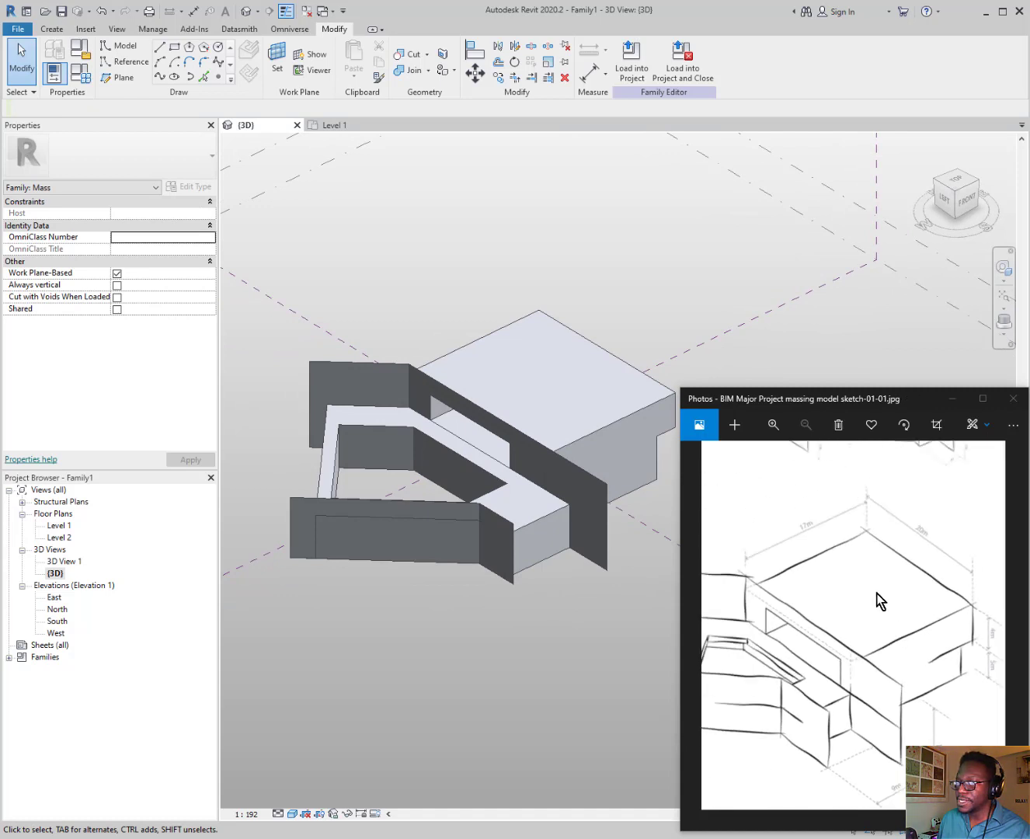